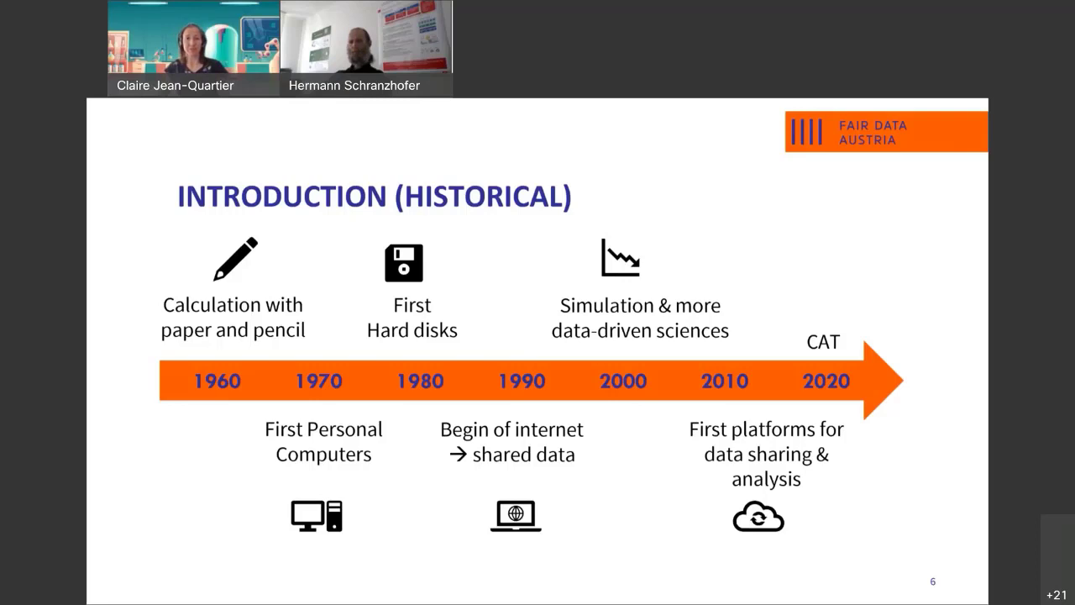
Advance the deck to slide 8, Data Platforms for Analytics Next to CyVerse.
click(238, 395)
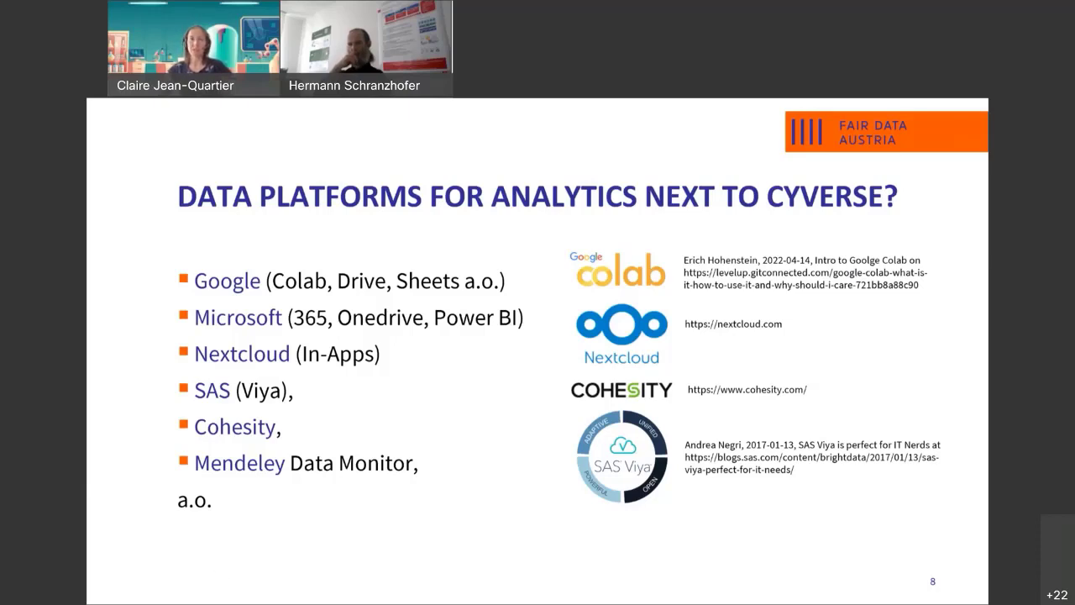
Advance past slides 9 and 10 to slide 11, the CyVerse research data cycle diagram.
click(279, 410)
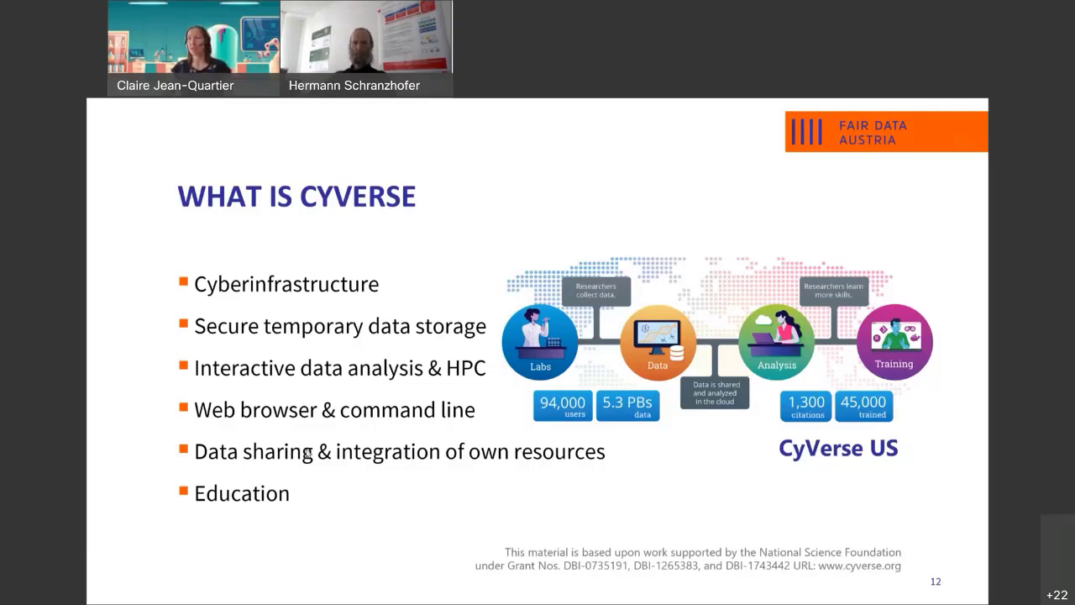
Move to slide 13, covering data organisation, collaboration and container analytics.
key(Right)
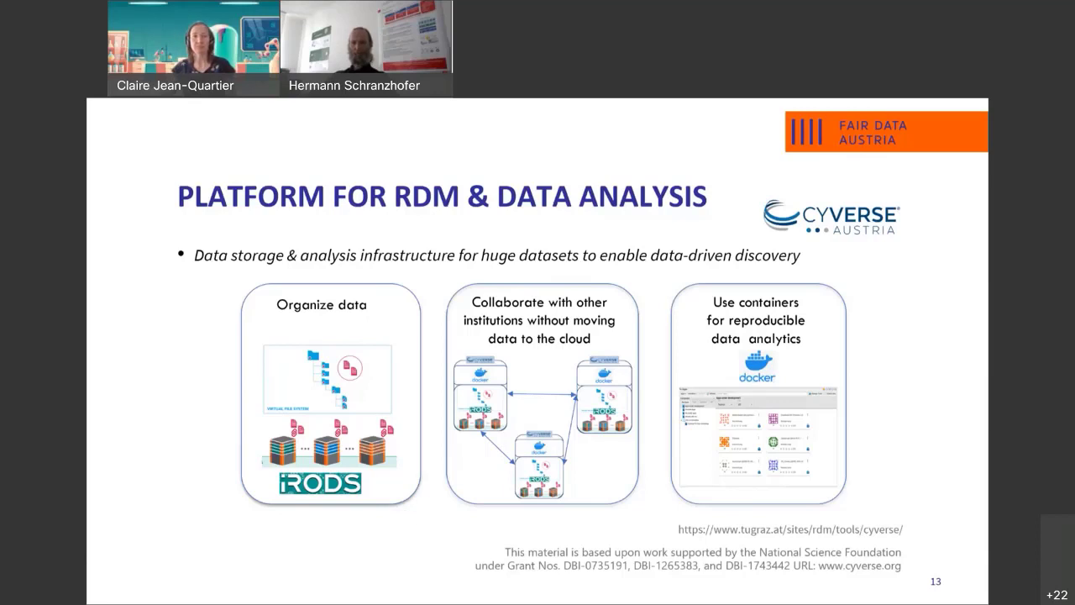
Advance past the Cyberinfrastructure slide 14 to slide 15, 'CyVerse Austria'.
key(Right)
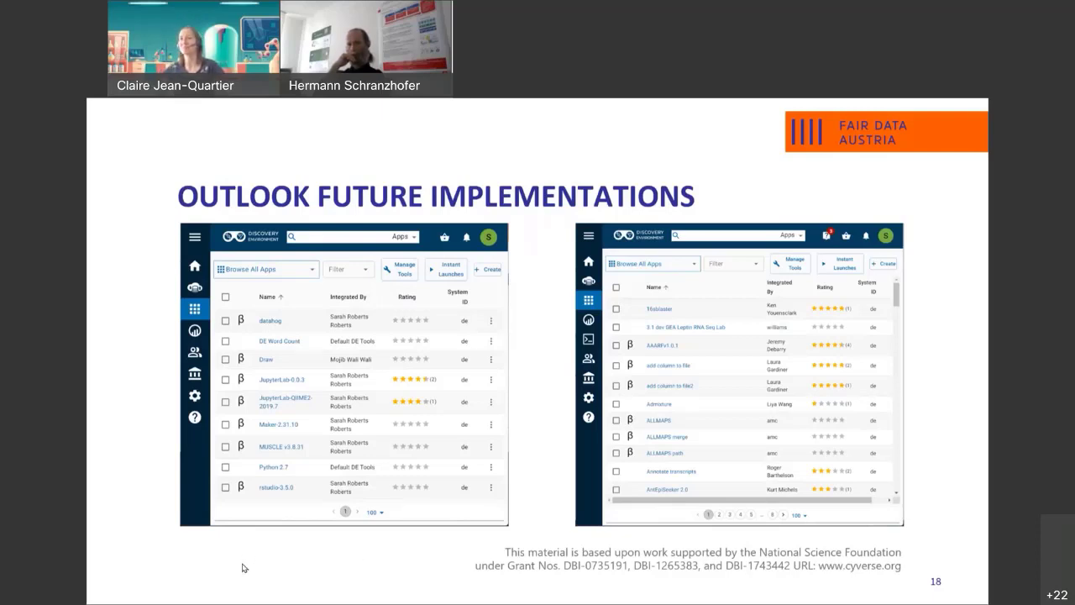
Advance from slide 19 through the RDM Team @ TU Graz slide to slide 21.
key(Right)
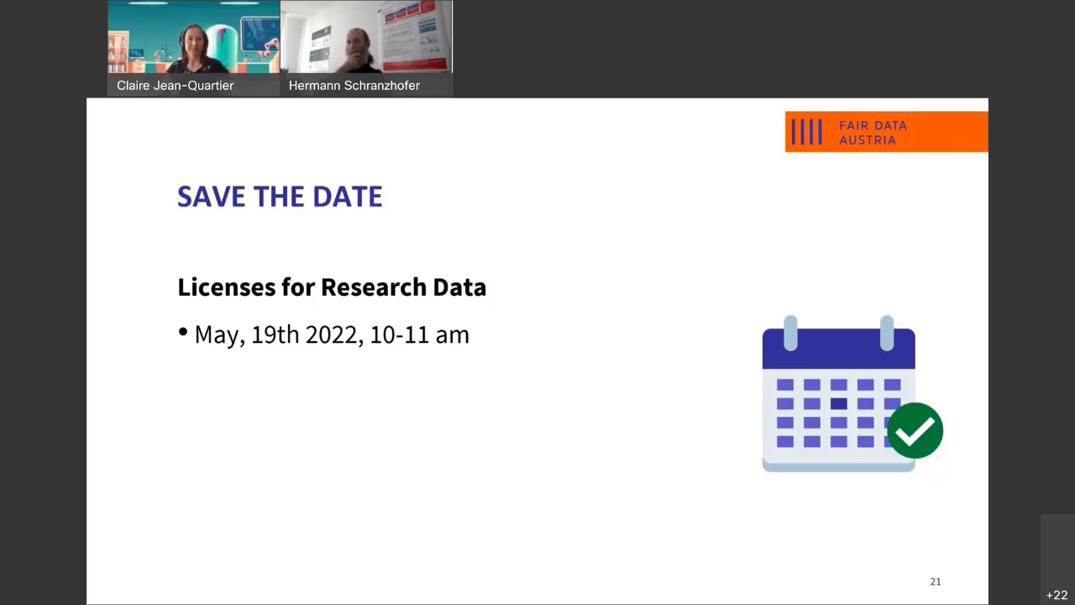
Advance to the closing slide 22, 'Kontakt'.
key(Right)
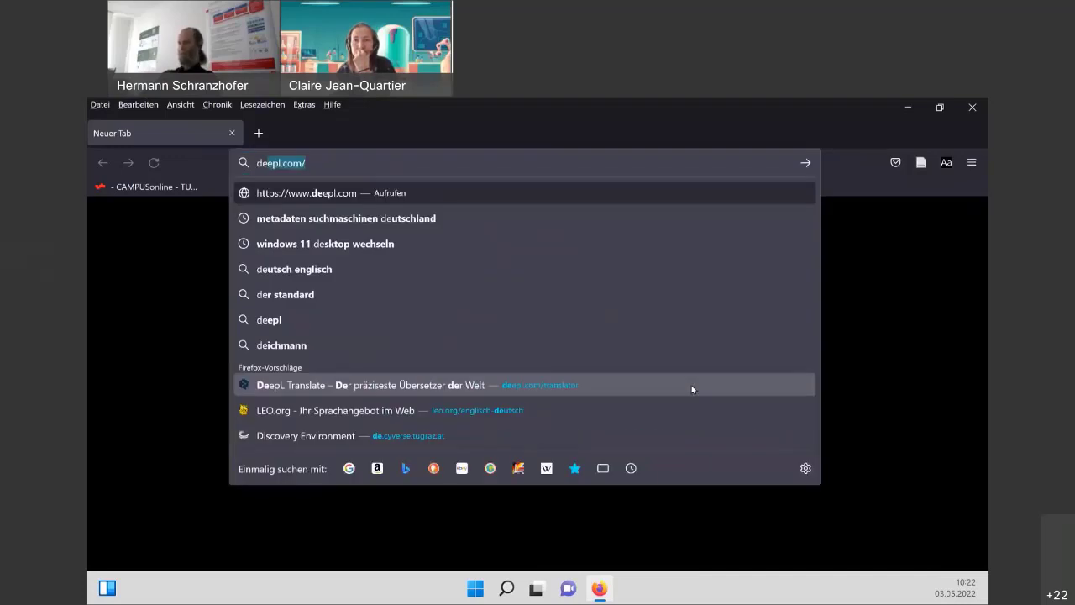
Enter 'de.' in a new tab's address bar to reach de.cyverse.tugraz.at.
text(.cyverse.tugraz.at)
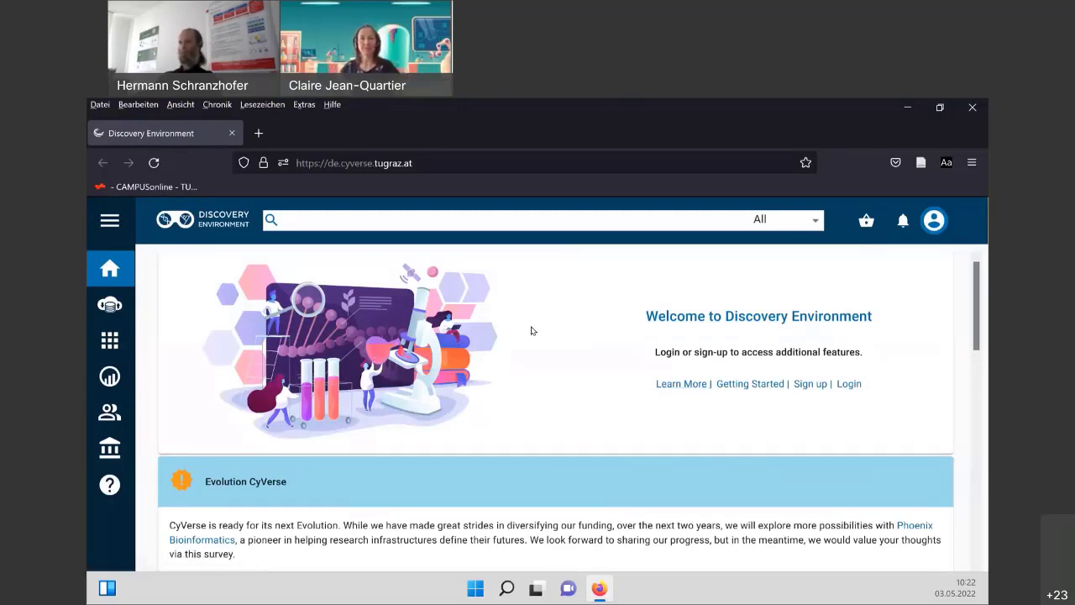
Scroll through the welcome page and its videos, then return to the top.
scroll(504, 336, down, 2)
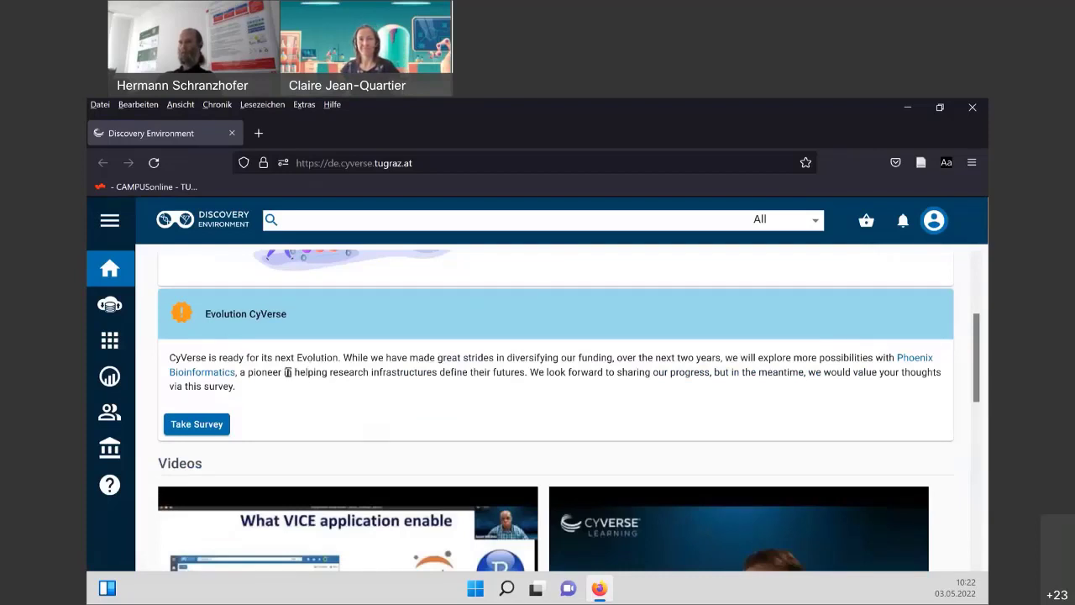
scroll(353, 376, up, 1)
scroll(354, 378, down, 3)
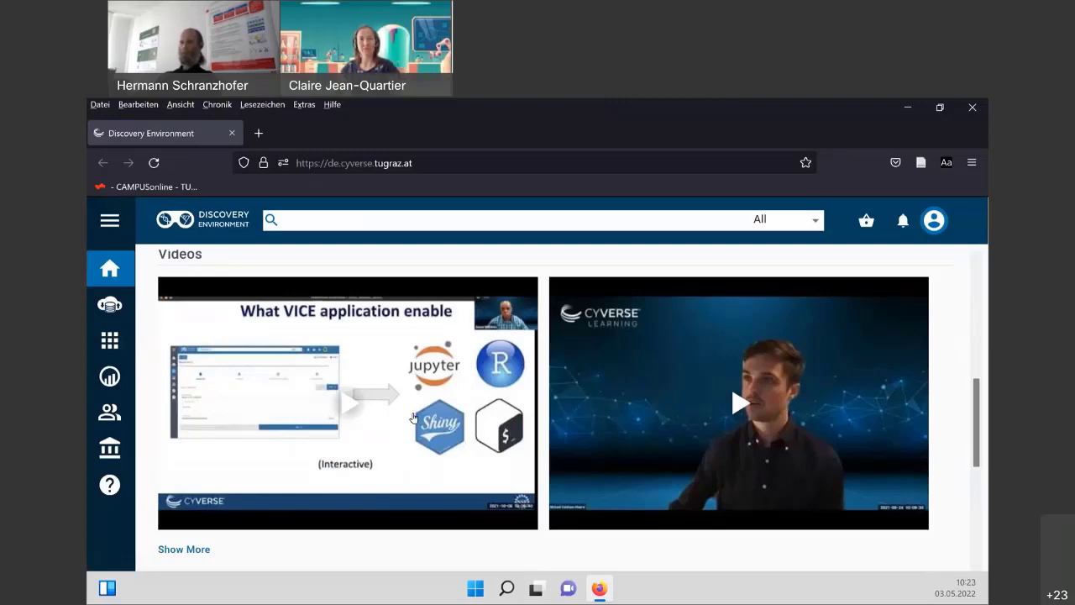
scroll(414, 417, up, 10)
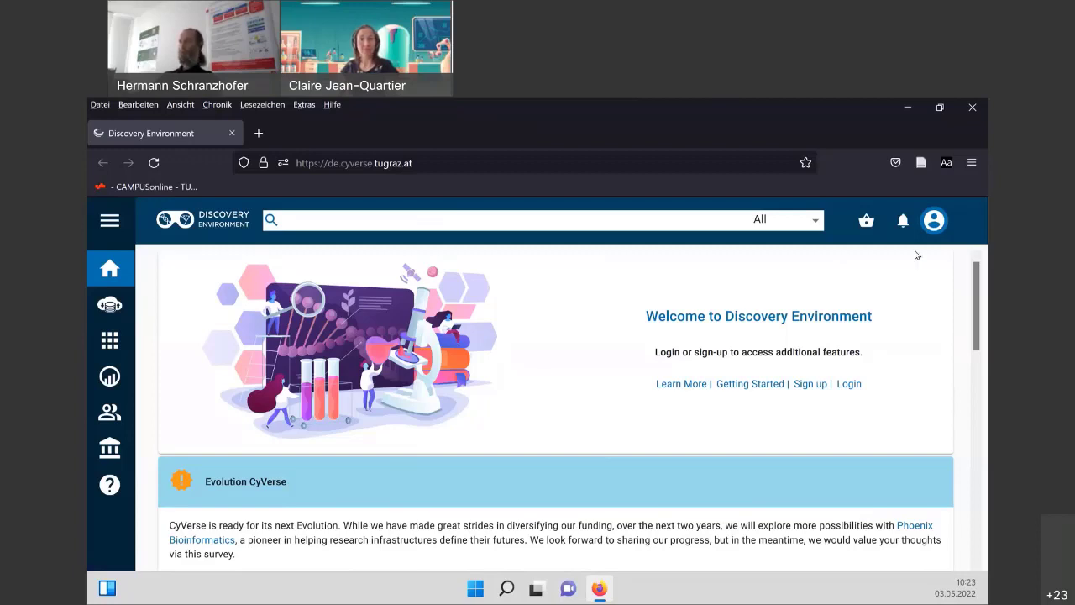
Enter the account username and password on the CyVerse sign-in page and submit.
click(935, 220)
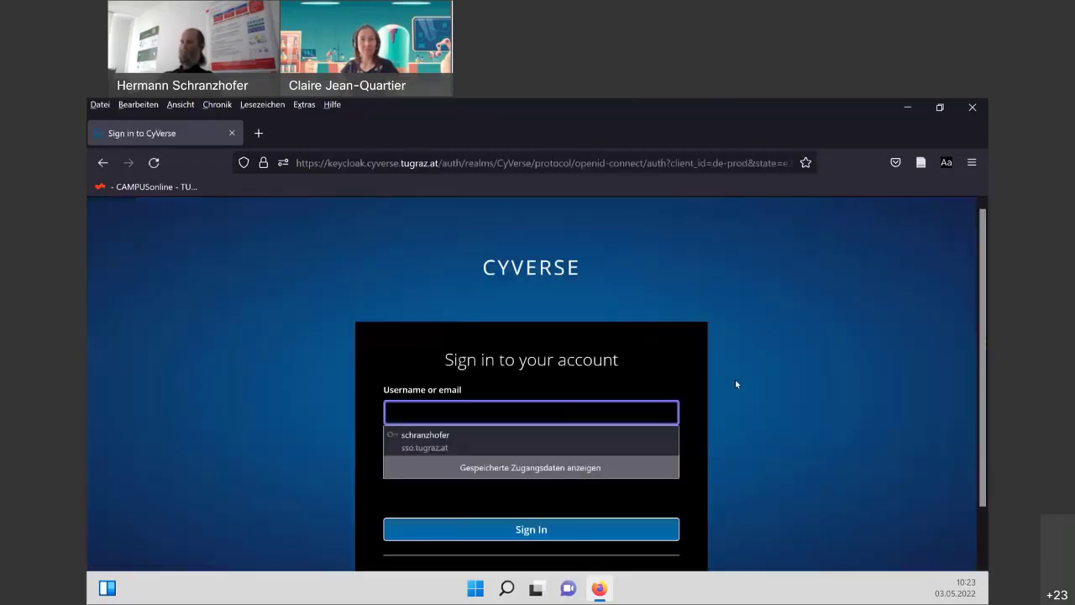
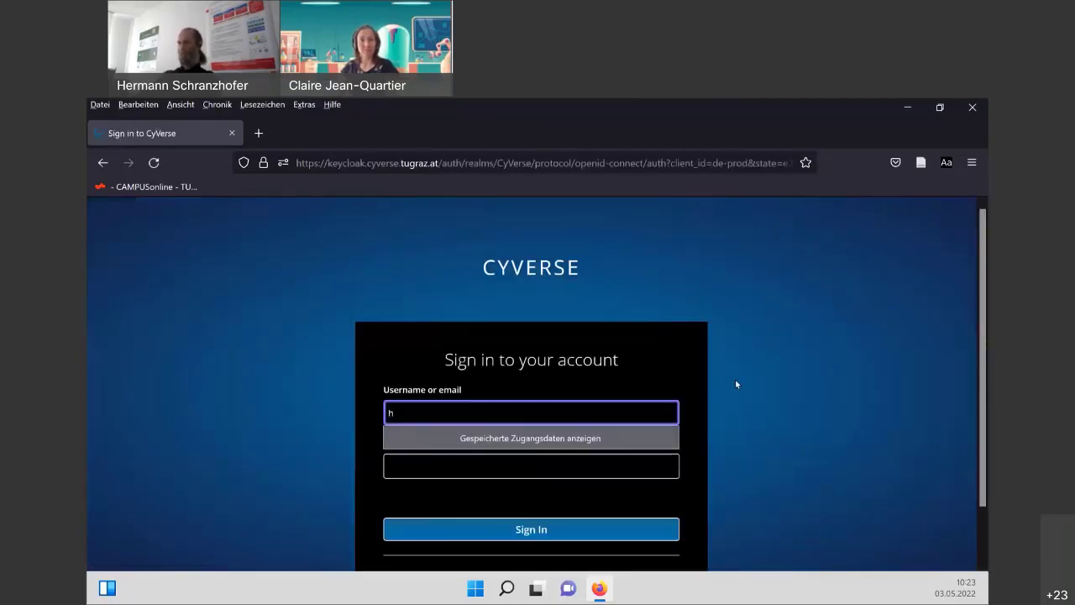
key(Tab)
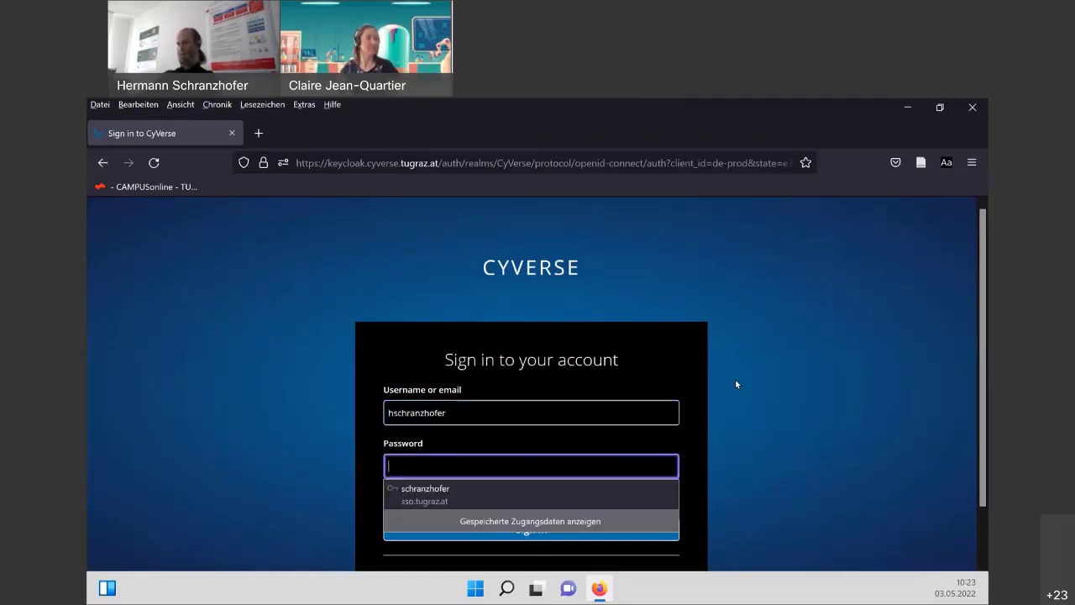
text(•••••)
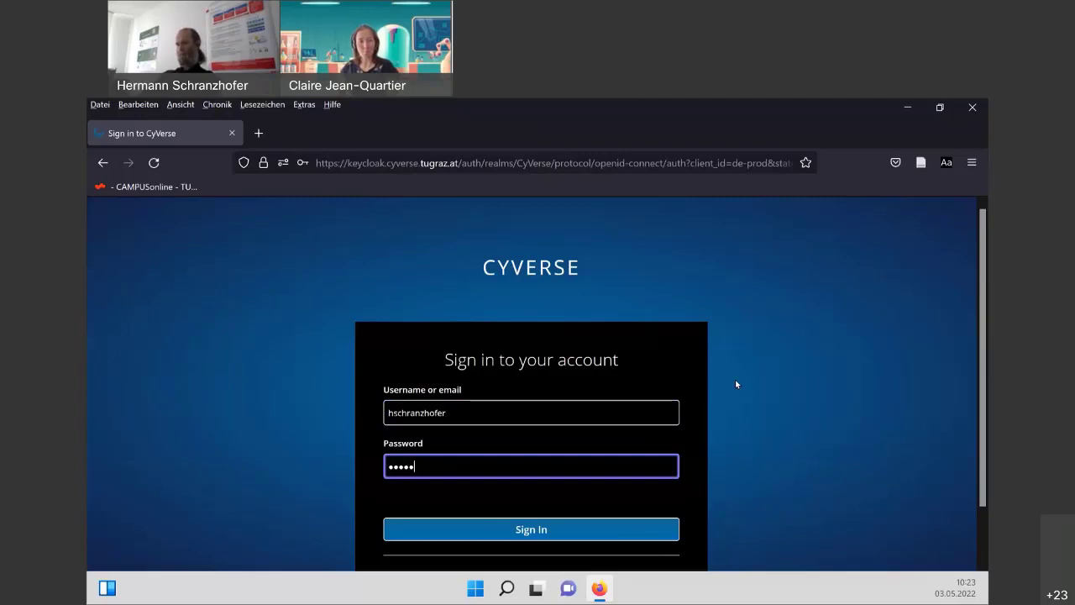
text(••)
key(Return)
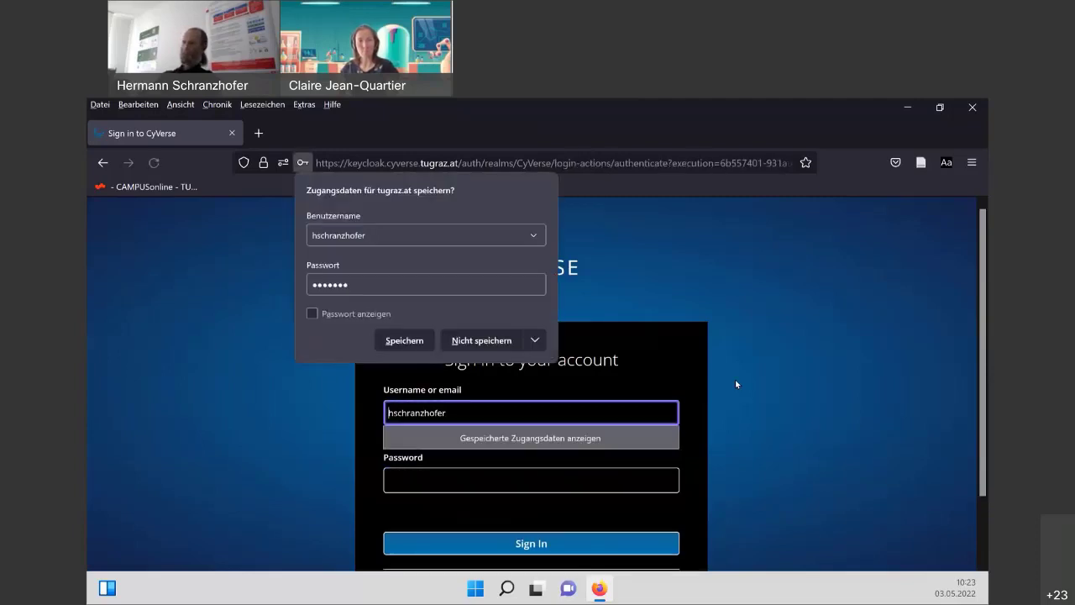
Re-enter the password after the error, sign in, and decline saving the login.
click(468, 479)
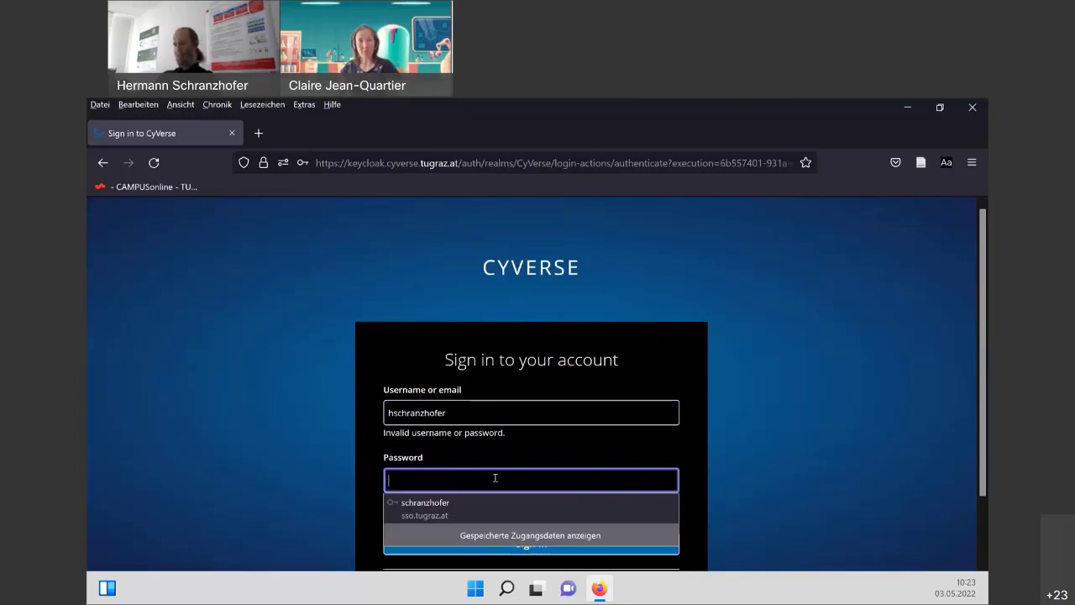
text(••••)
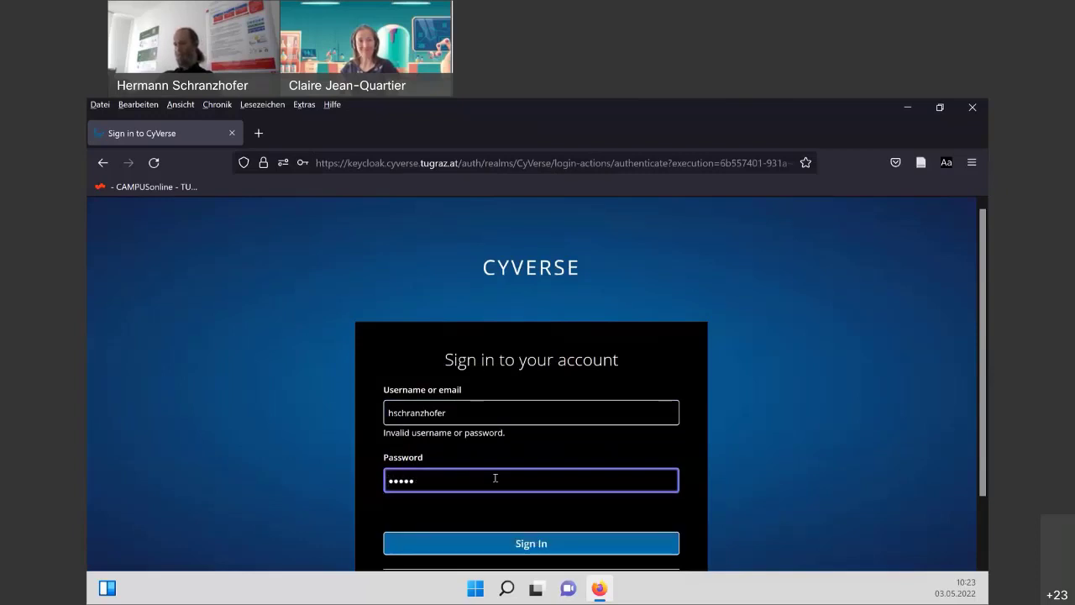
text(••••)
key(Return)
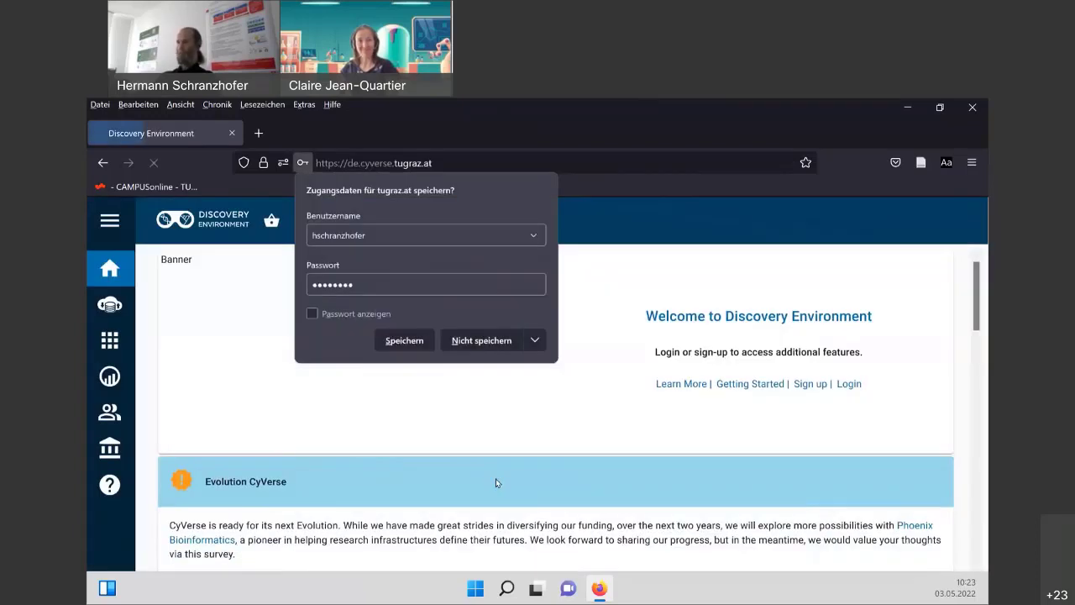
click(469, 341)
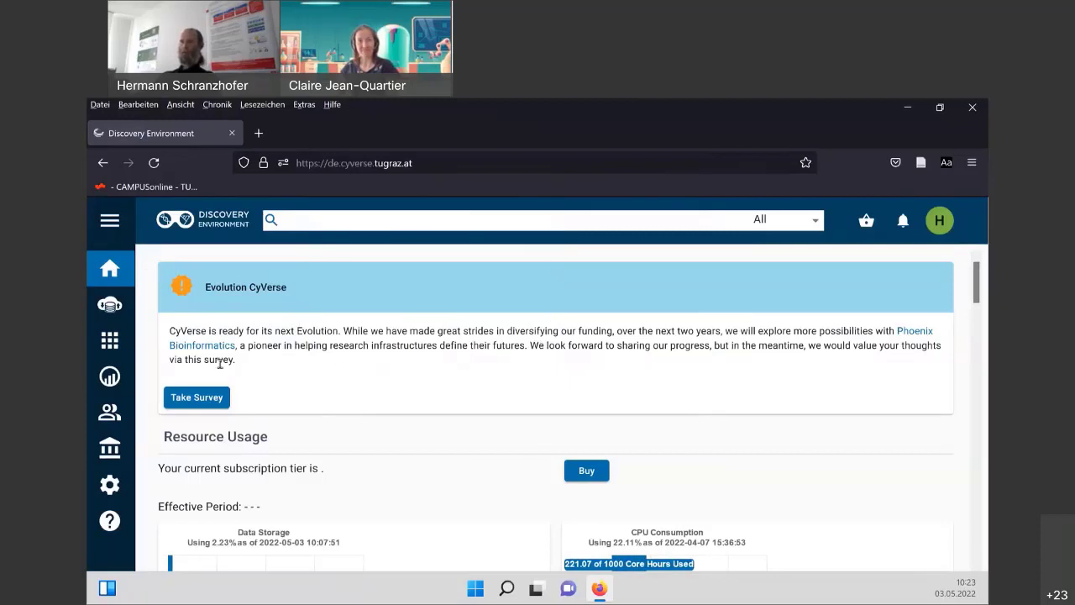
scroll(341, 384, down, 2)
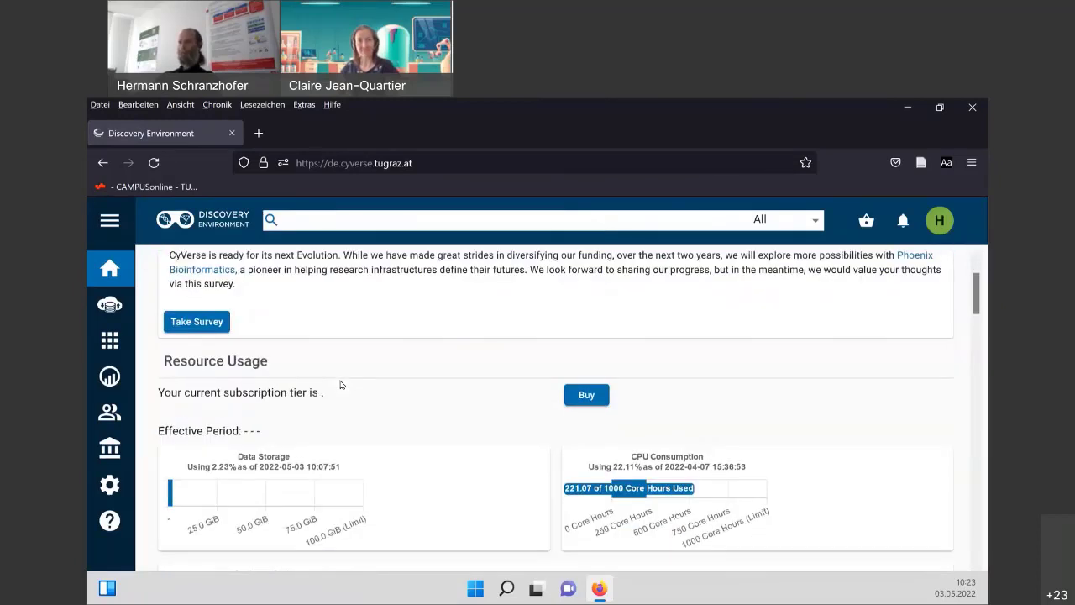
scroll(341, 384, down, 2)
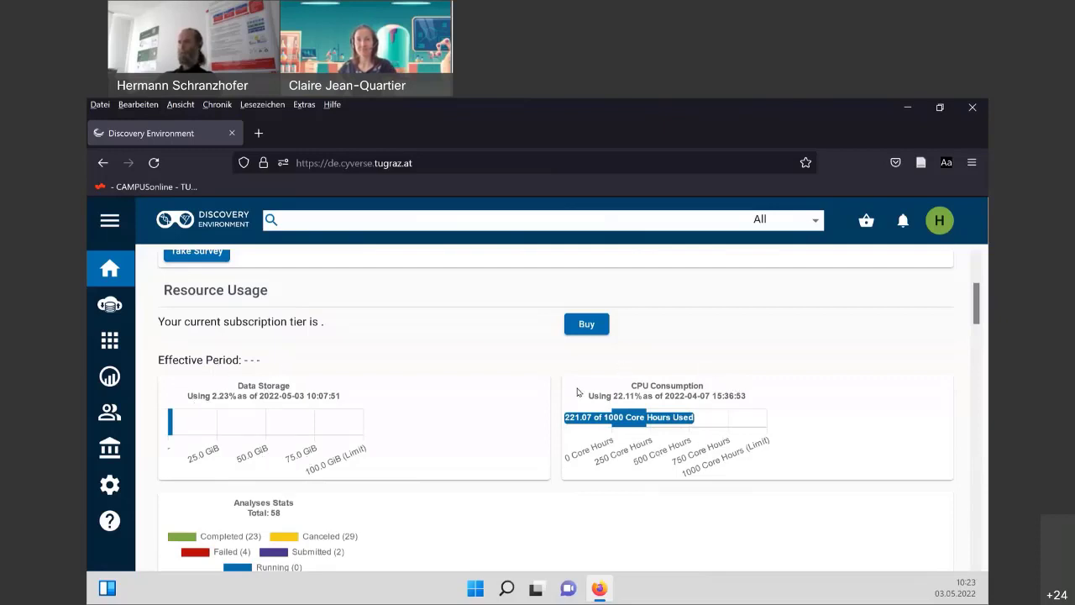
scroll(519, 443, down, 1)
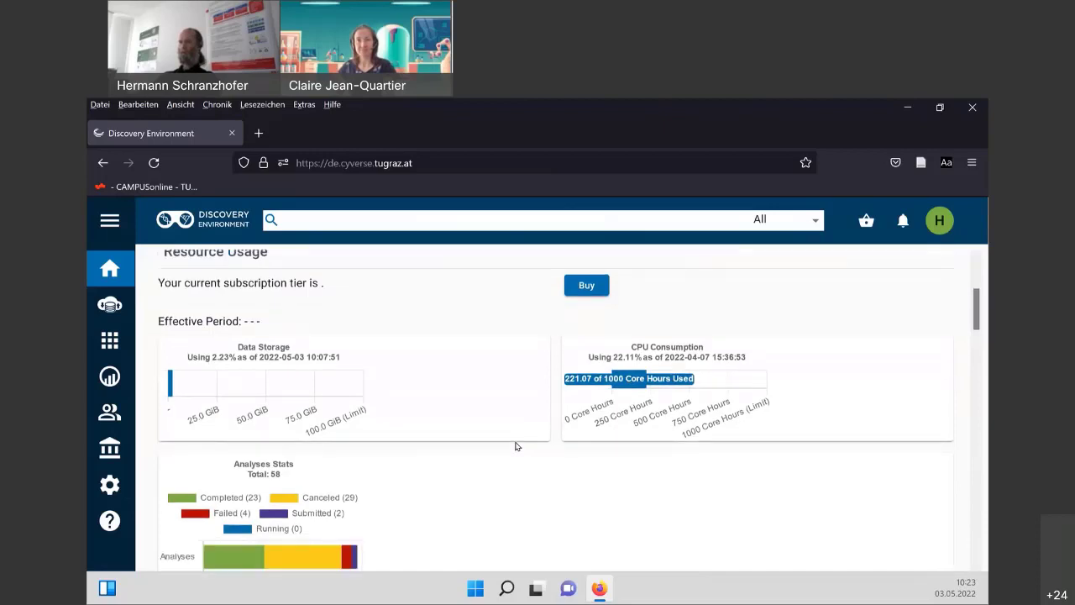
scroll(517, 446, down, 2)
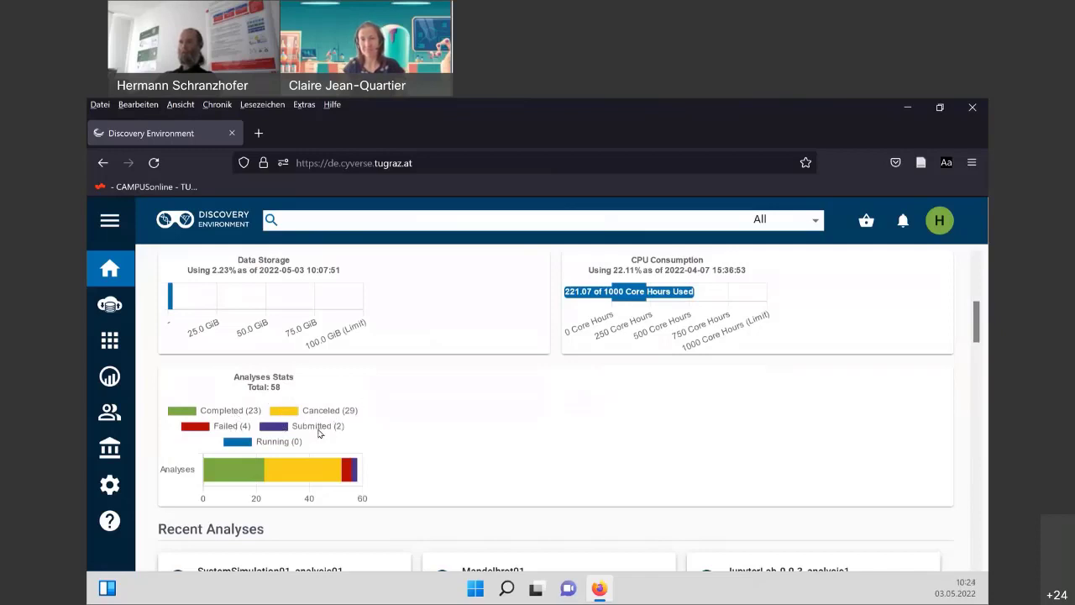
mouse_move(358, 473)
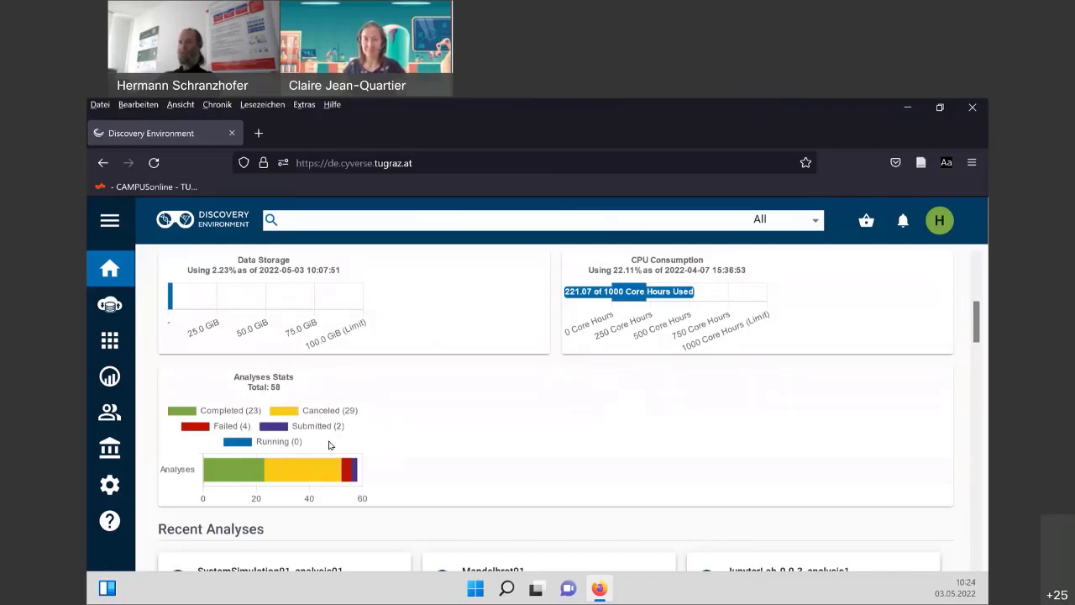
scroll(370, 422, down, 3)
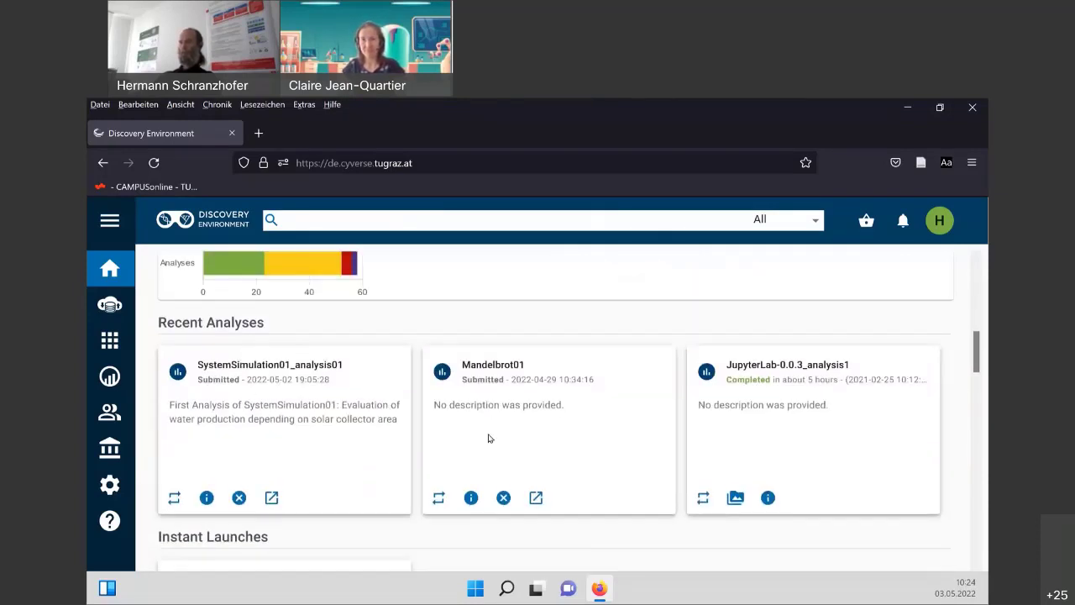
scroll(488, 437, down, 4)
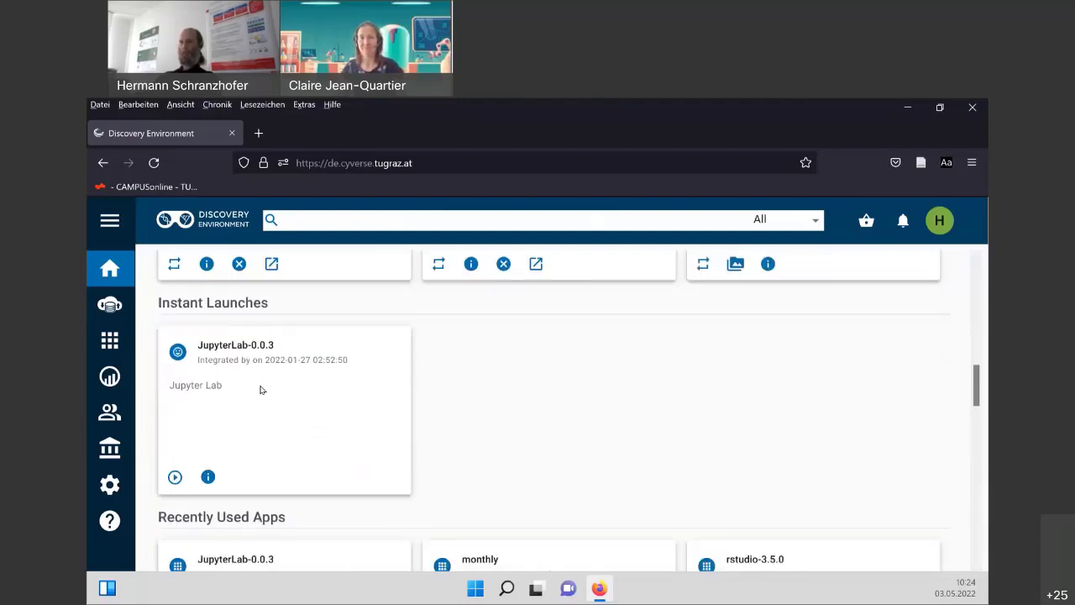
scroll(261, 389, down, 3)
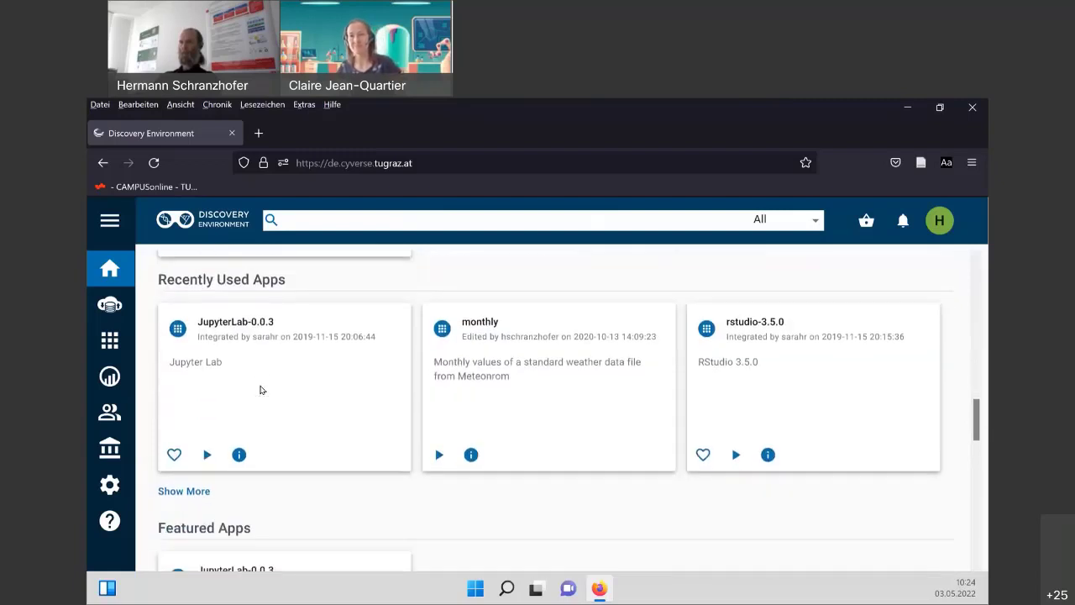
scroll(261, 389, down, 2)
scroll(261, 388, up, 2)
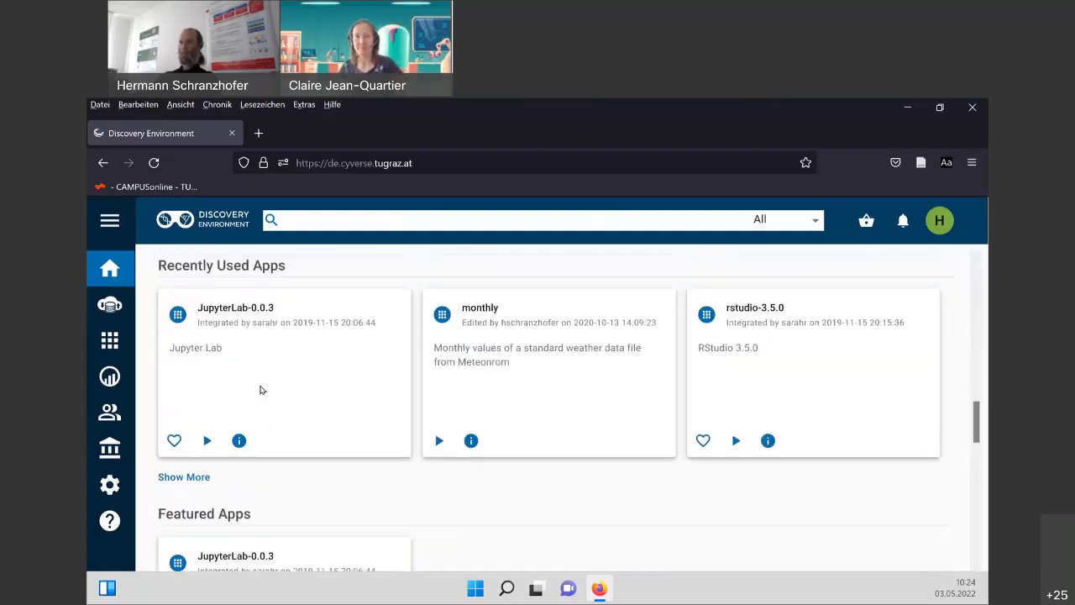
scroll(260, 389, down, 3)
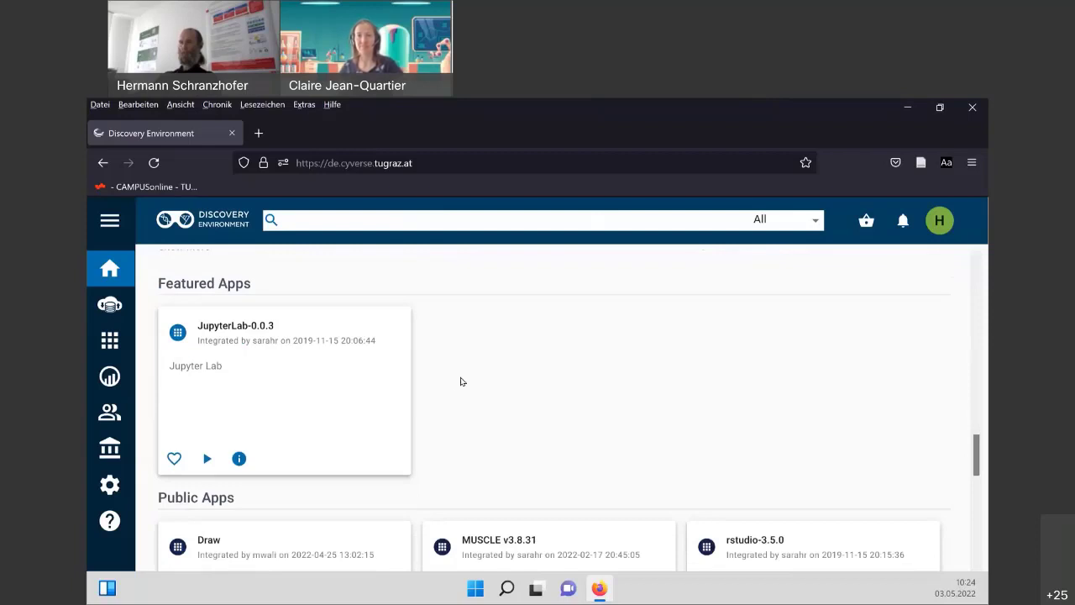
scroll(453, 382, down, 2)
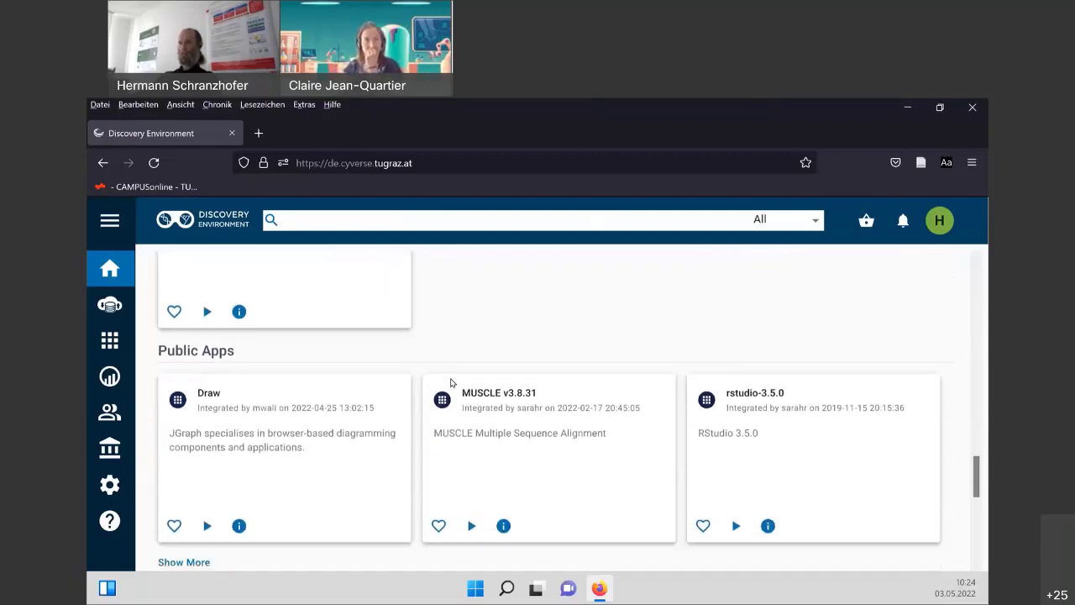
scroll(450, 383, down, 3)
scroll(448, 379, down, 2)
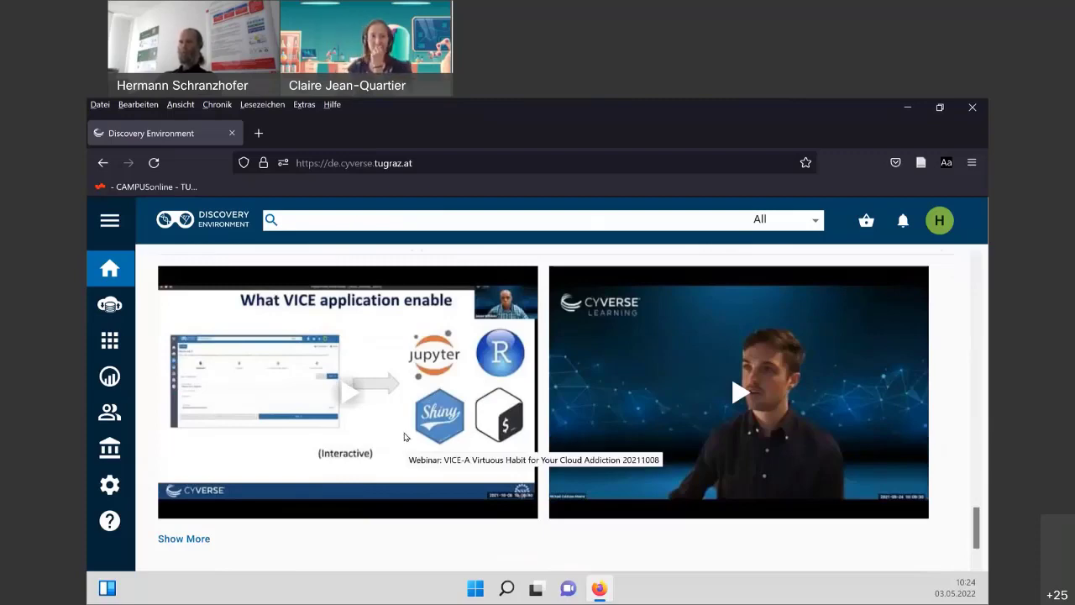
scroll(403, 420, up, 5)
scroll(402, 413, up, 10)
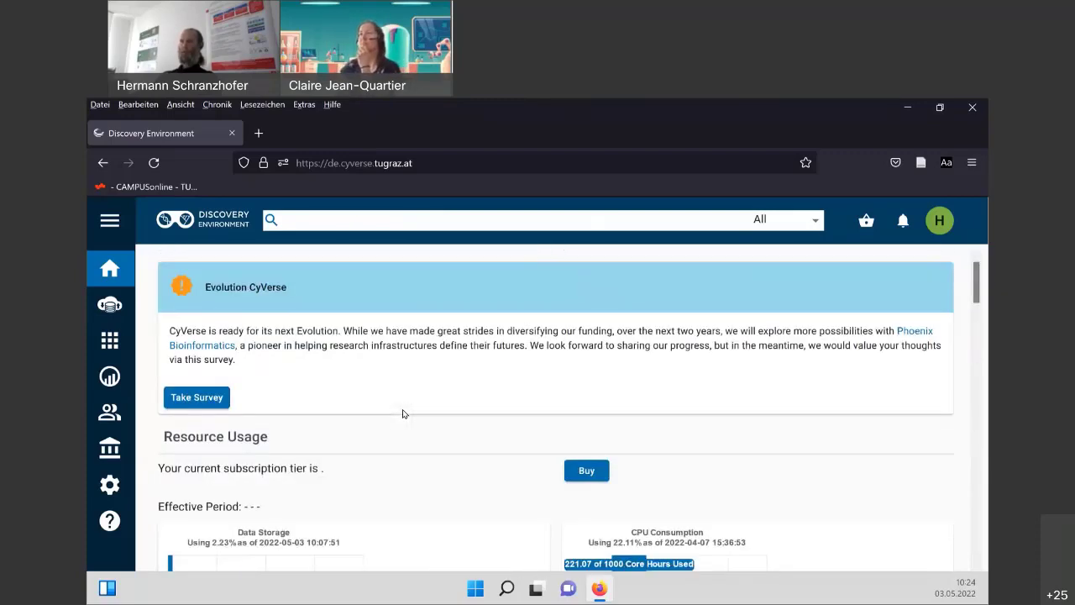
Browse Data to Projects/SystemSimulation01/results_TES_25_Koll_3, then return to SystemSimulation01 via the breadcrumb.
click(109, 312)
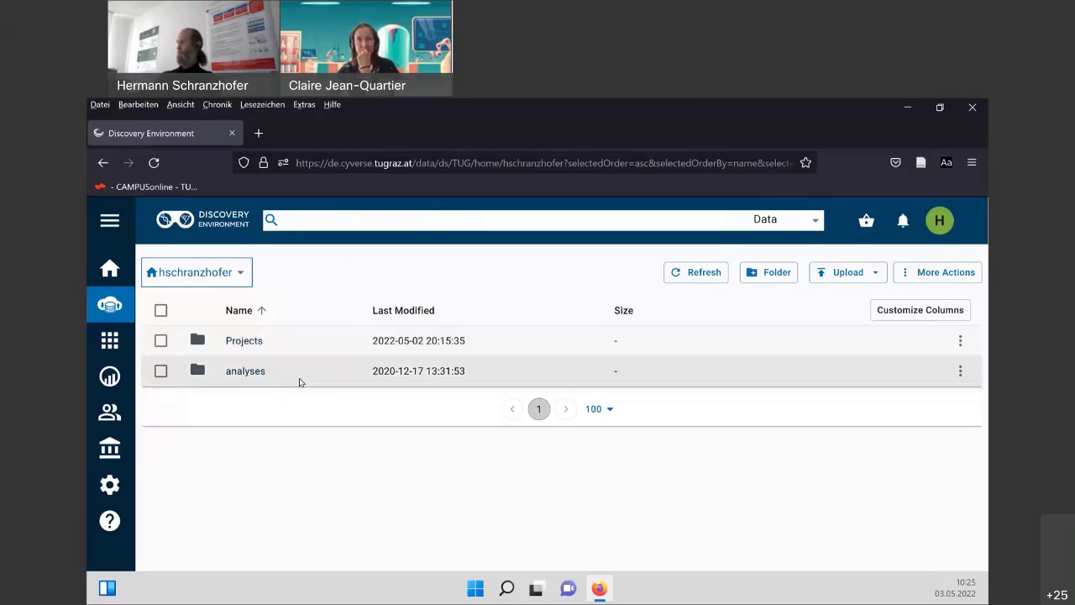
click(247, 342)
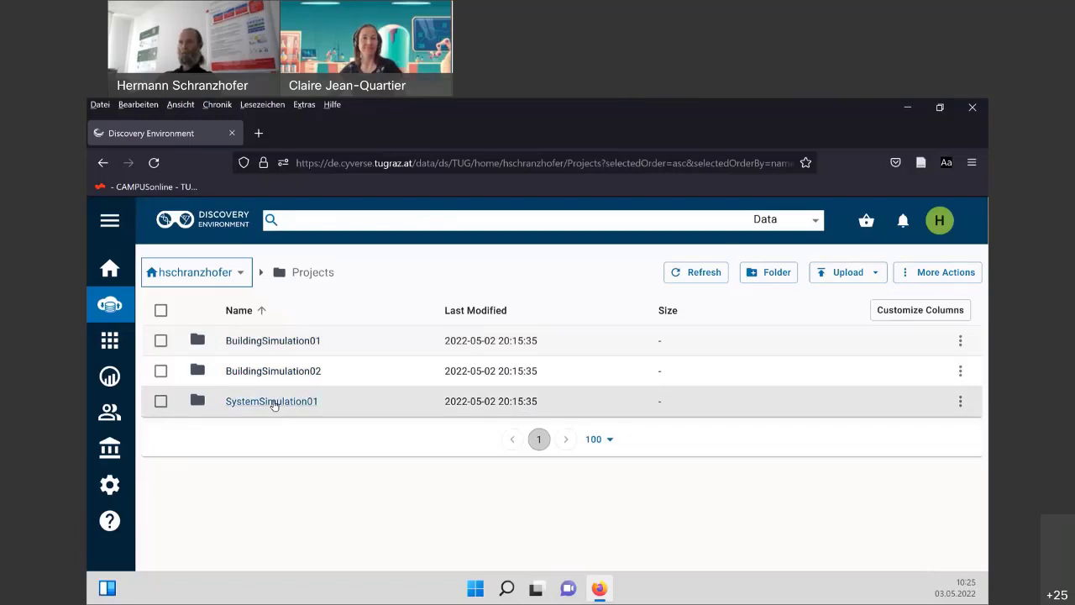
click(272, 403)
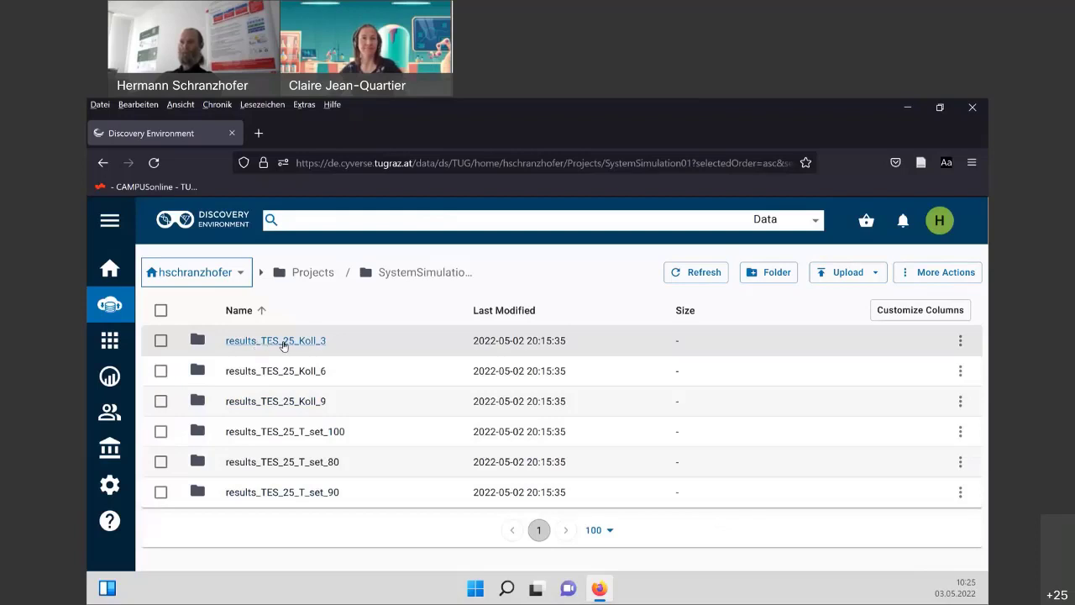
click(284, 341)
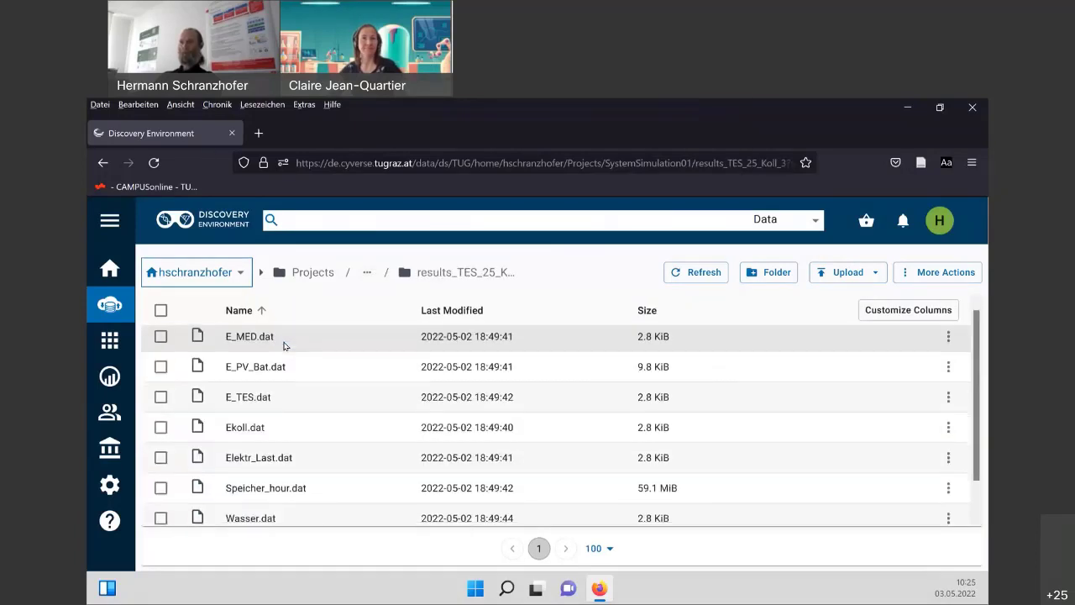
scroll(284, 344, down, 1)
scroll(268, 415, up, 1)
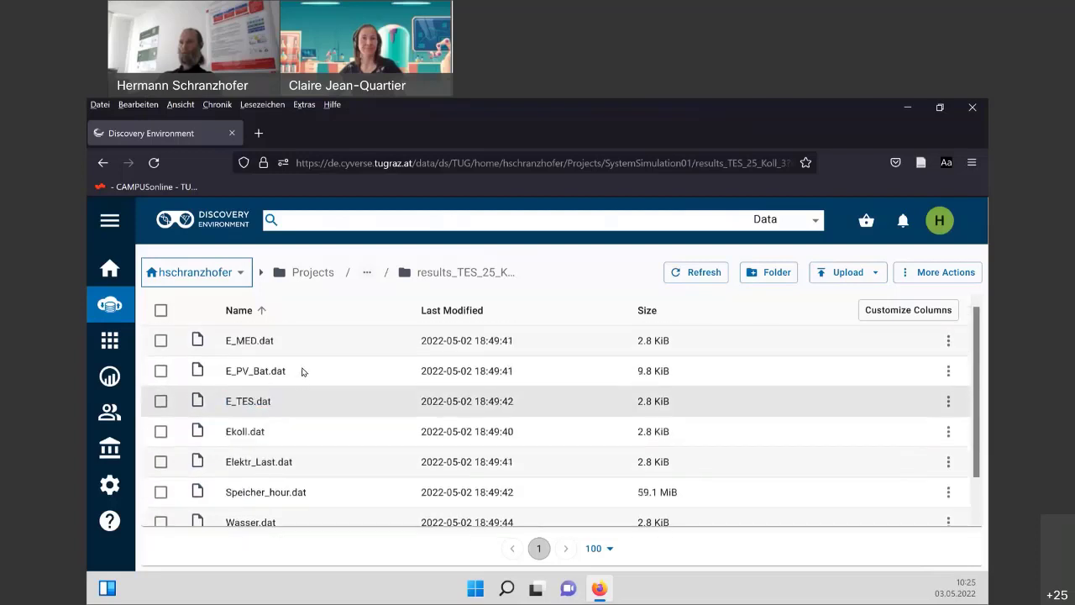
scroll(304, 371, down, 1)
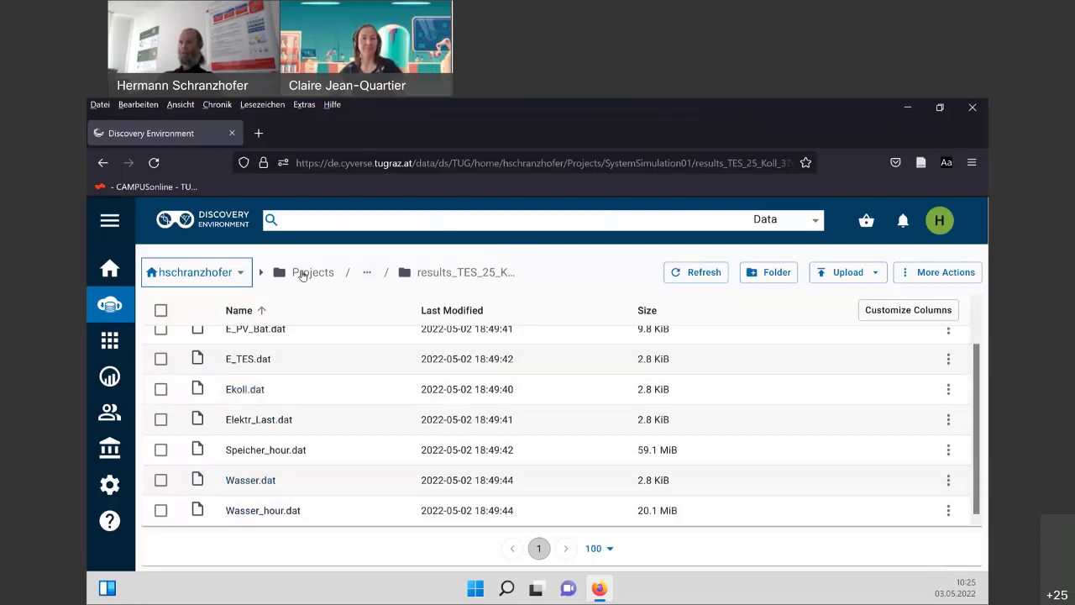
click(368, 275)
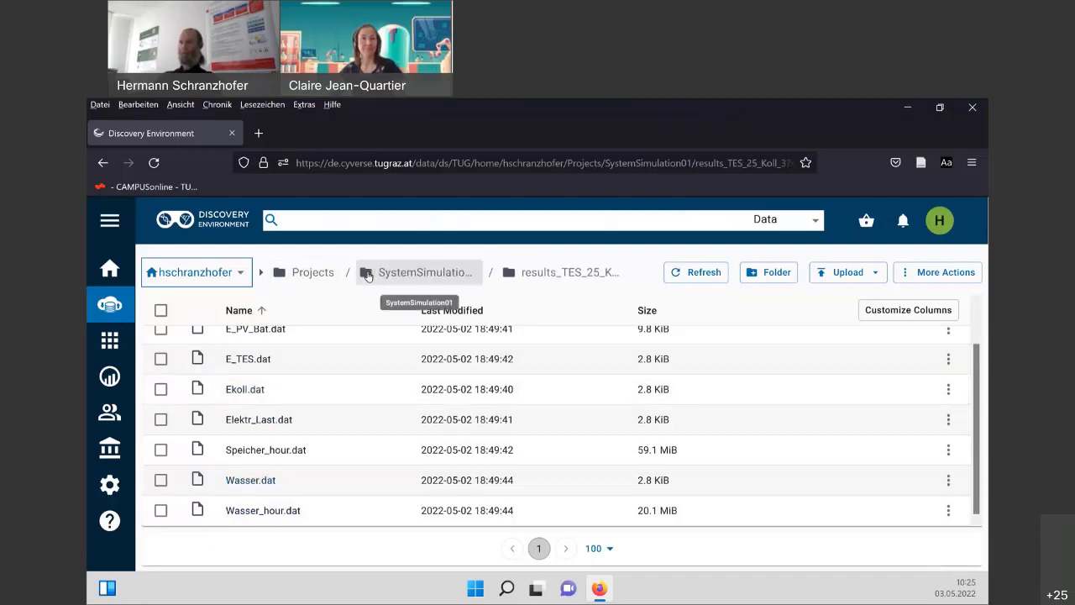
click(388, 278)
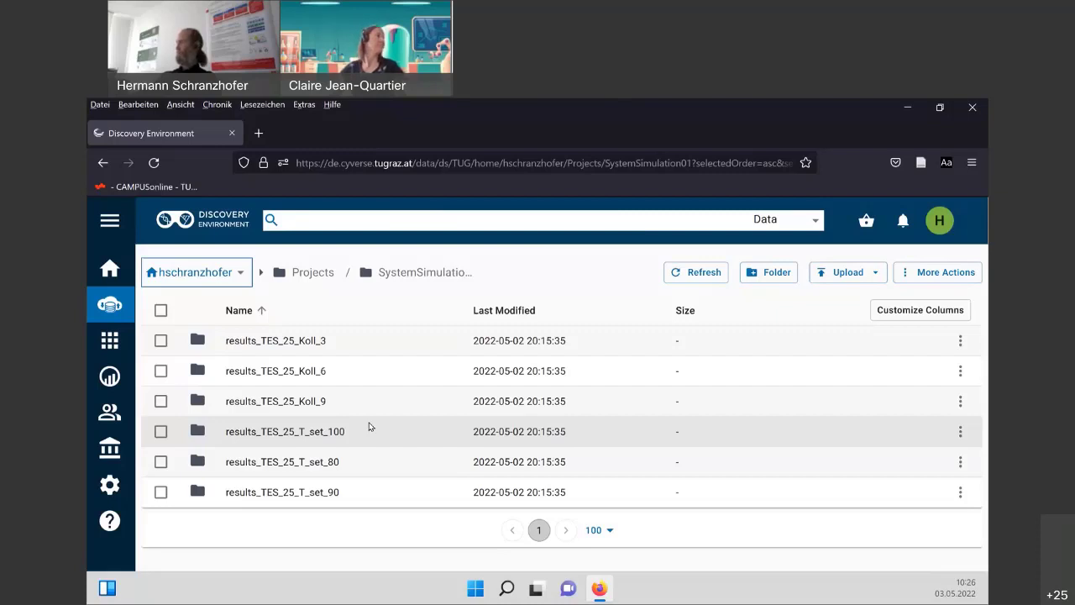
Upload FDA Minutes Core Meeting.docx, FDM_Kontakte_potentielle_LRP(2).xlsx, LAB_LOG_Canvas.pptx and Protokoll.docx from Dokumente into Projects.
click(299, 274)
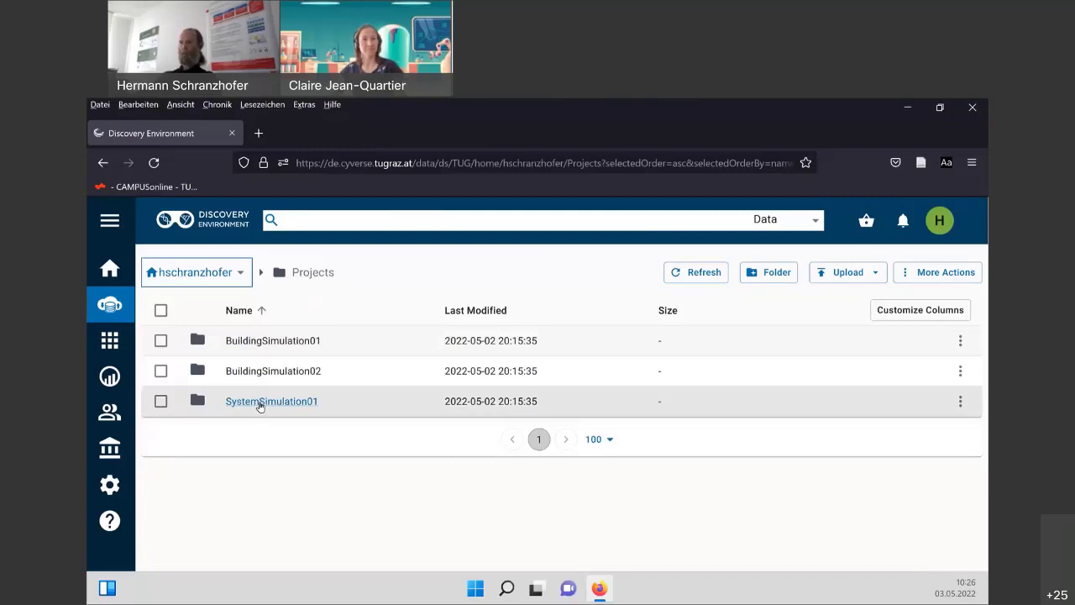
click(843, 274)
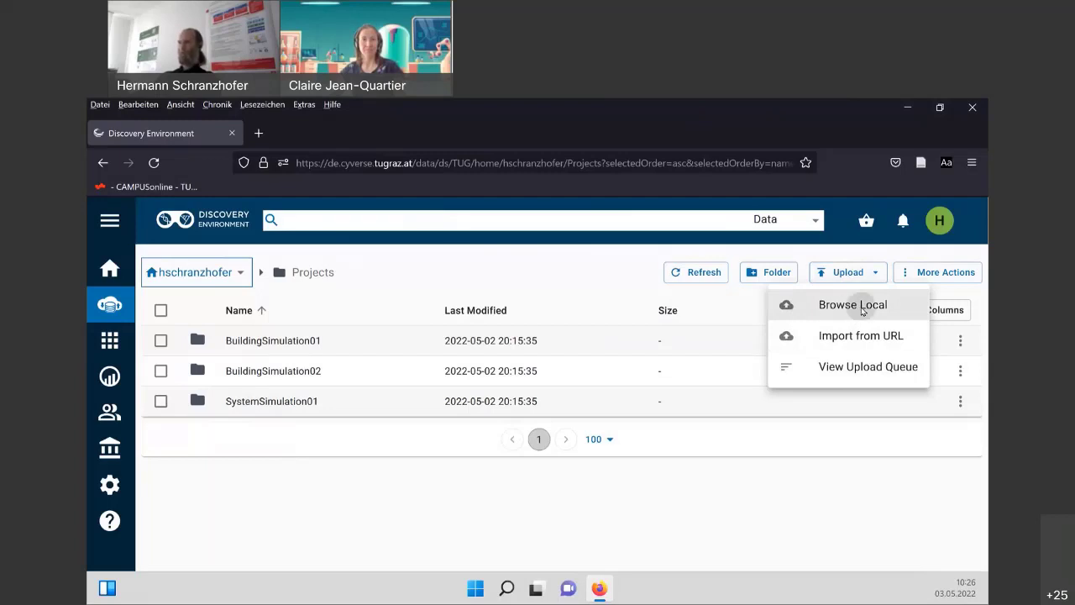
click(861, 307)
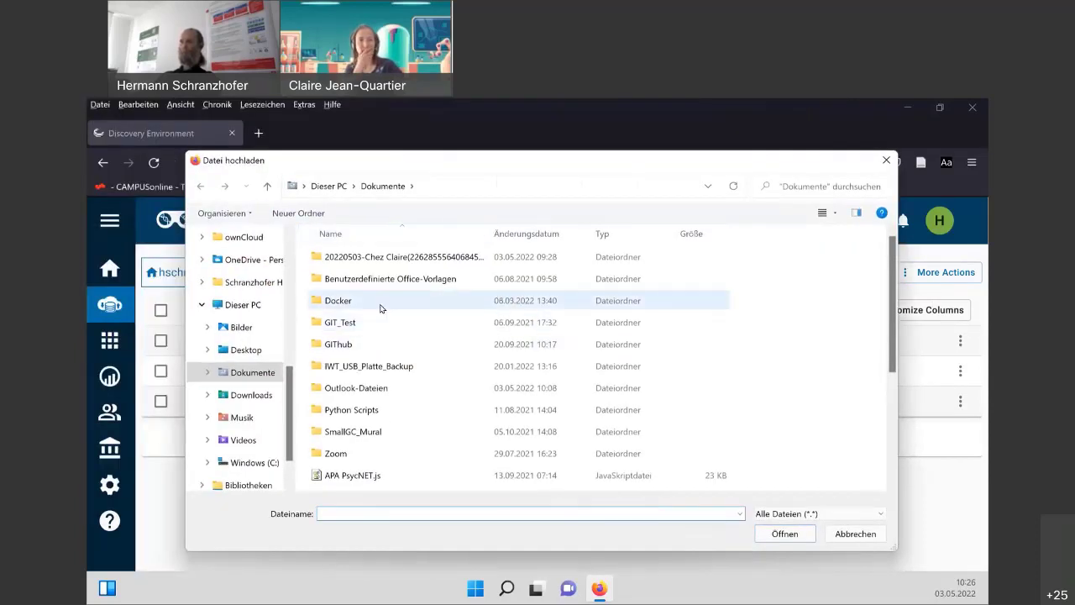
scroll(380, 308, down, 3)
scroll(380, 309, up, 3)
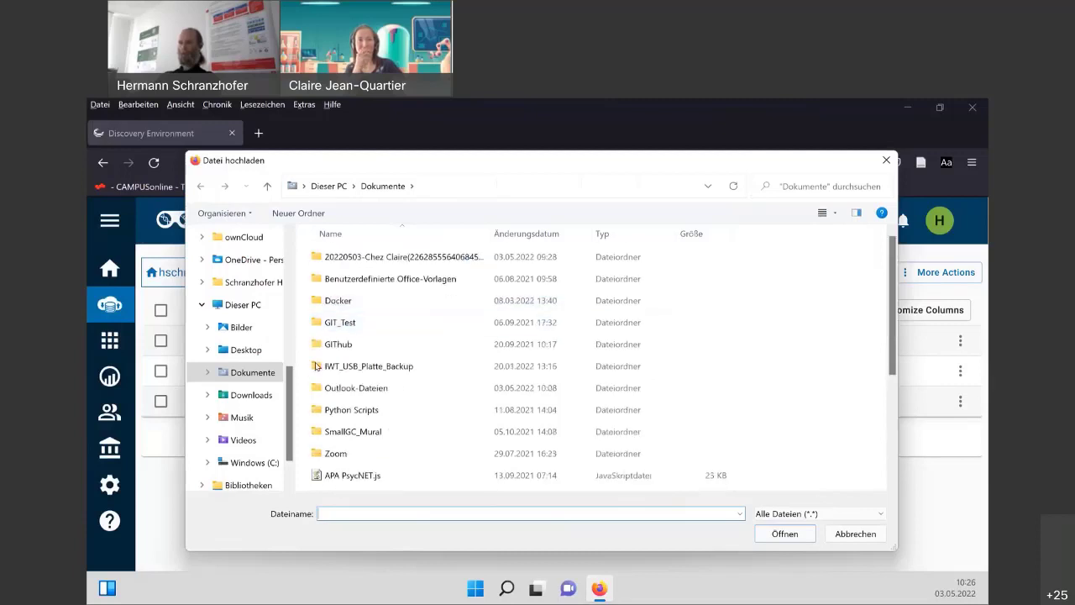
scroll(365, 352, down, 3)
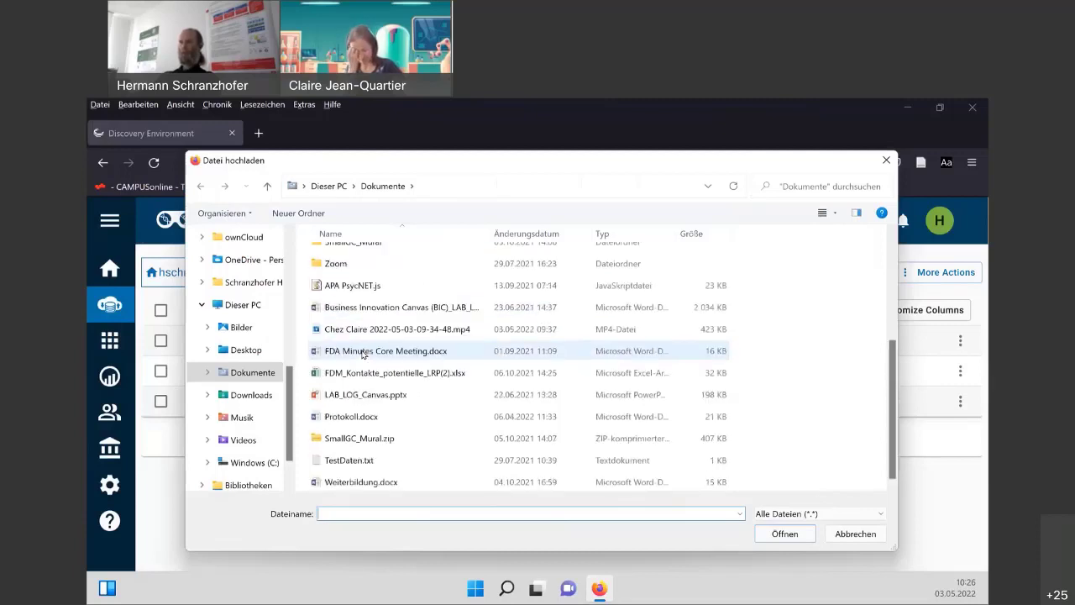
click(357, 419)
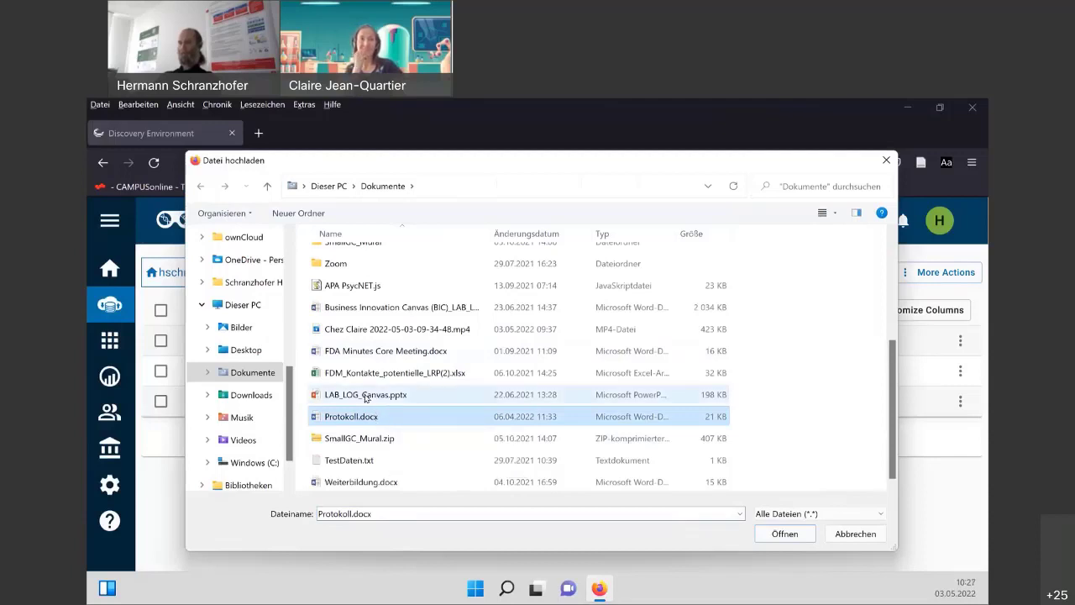
ctrl+click(366, 395)
ctrl+click(370, 373)
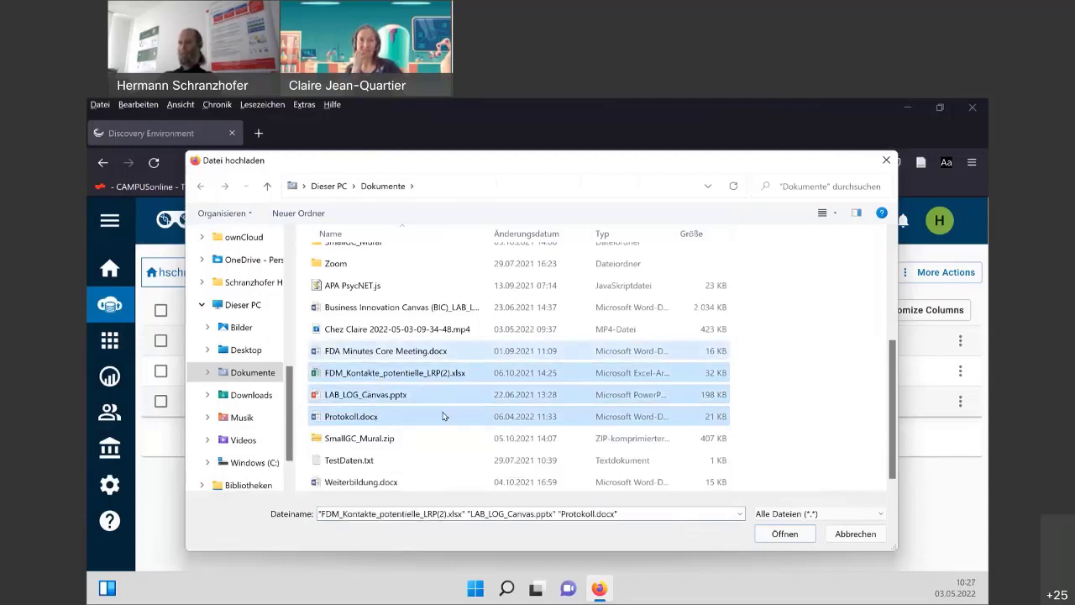
click(784, 534)
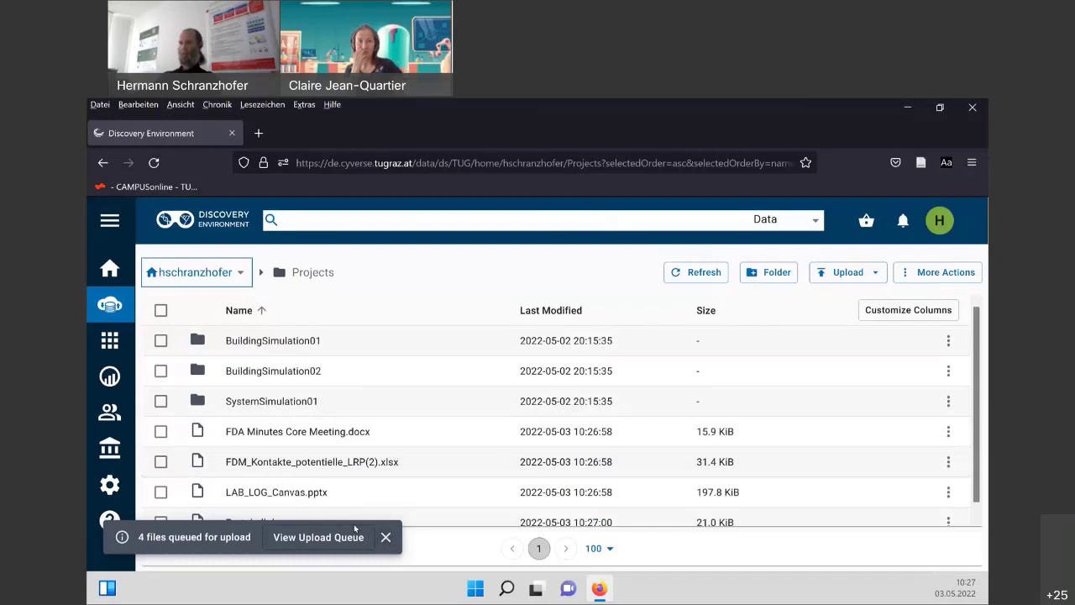
Move FDA Minutes Core Meeting.docx, the FDM_Kontakte spreadsheet and LAB_LOG_Canvas.pptx to the trash.
scroll(330, 475, down, 1)
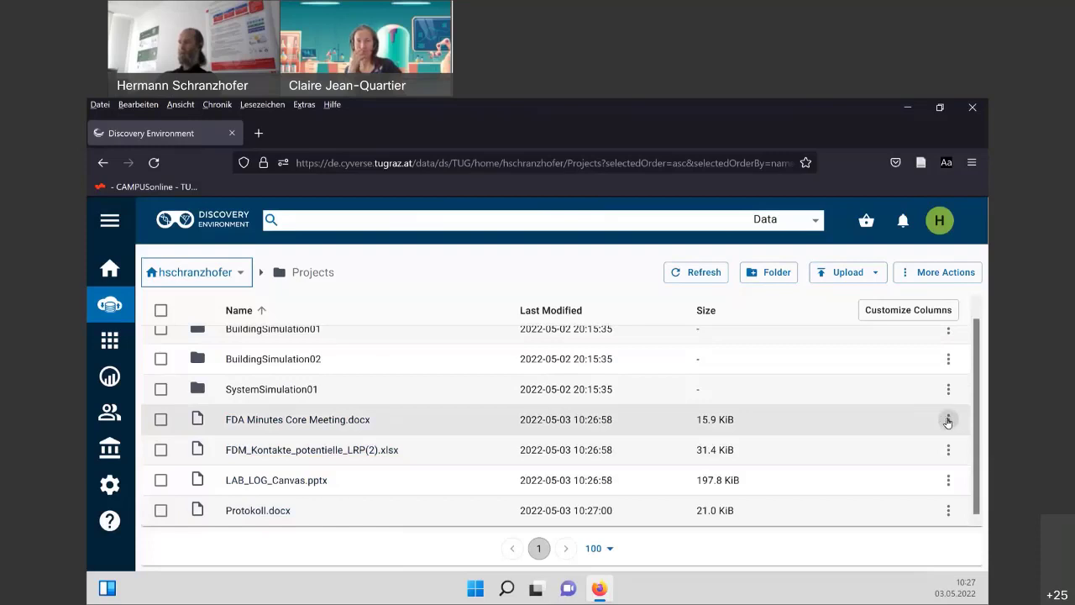
click(948, 420)
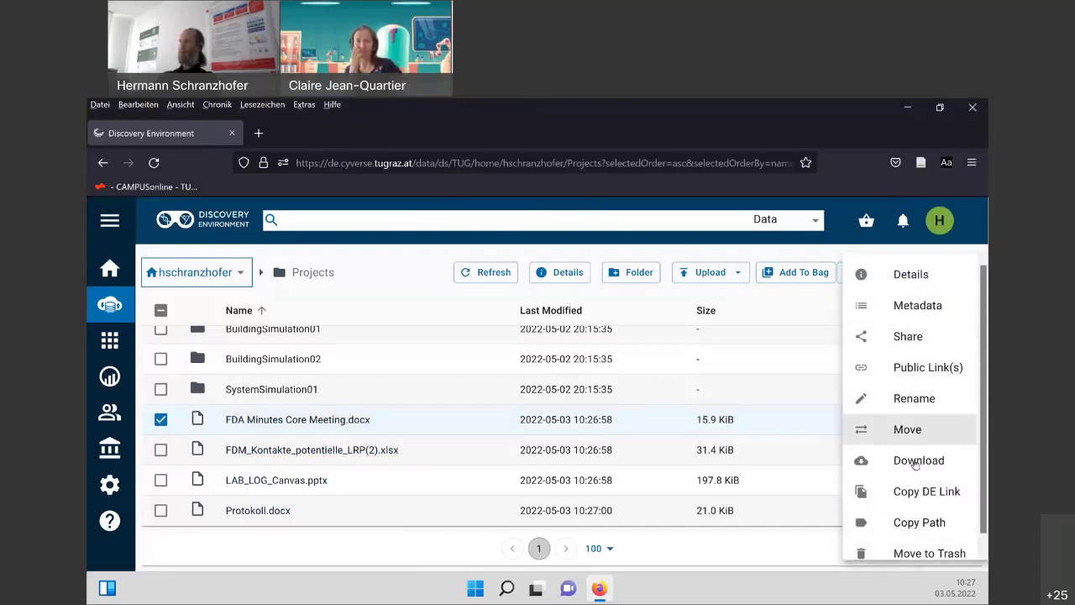
click(913, 553)
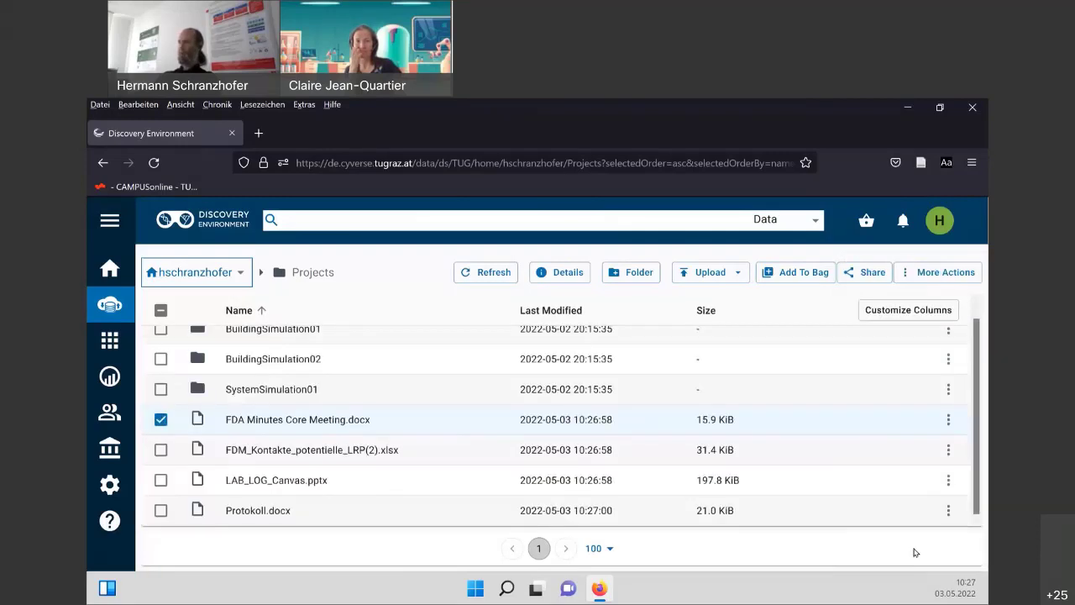
click(948, 450)
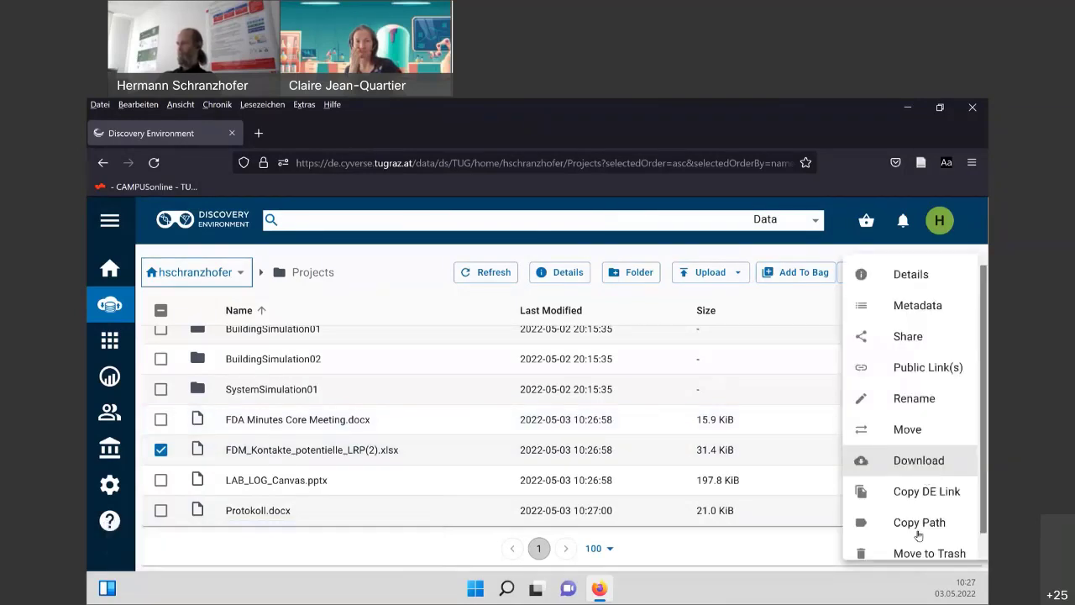
click(917, 551)
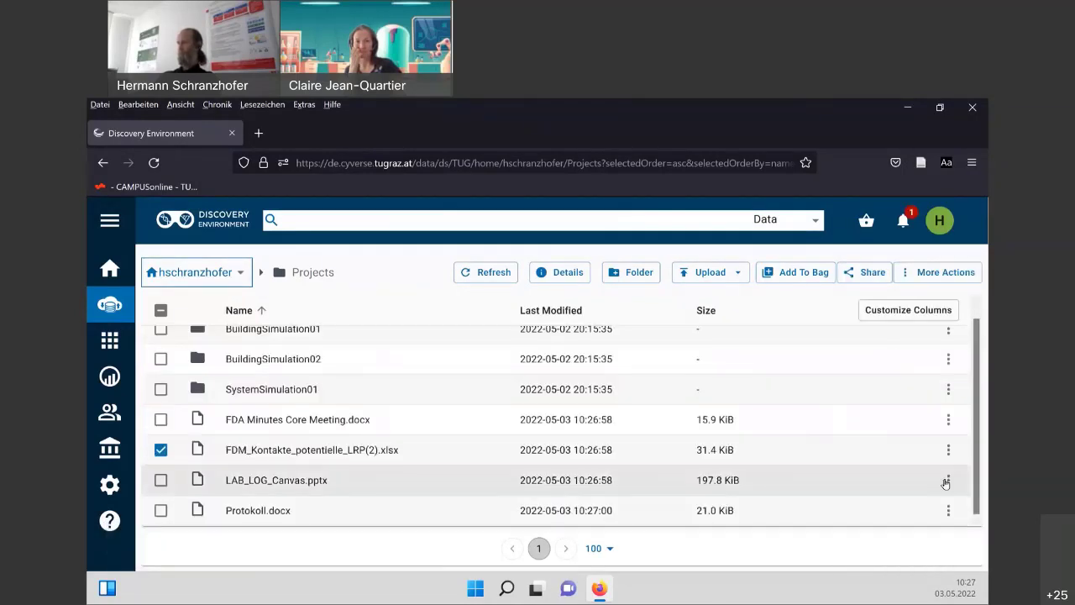
click(949, 480)
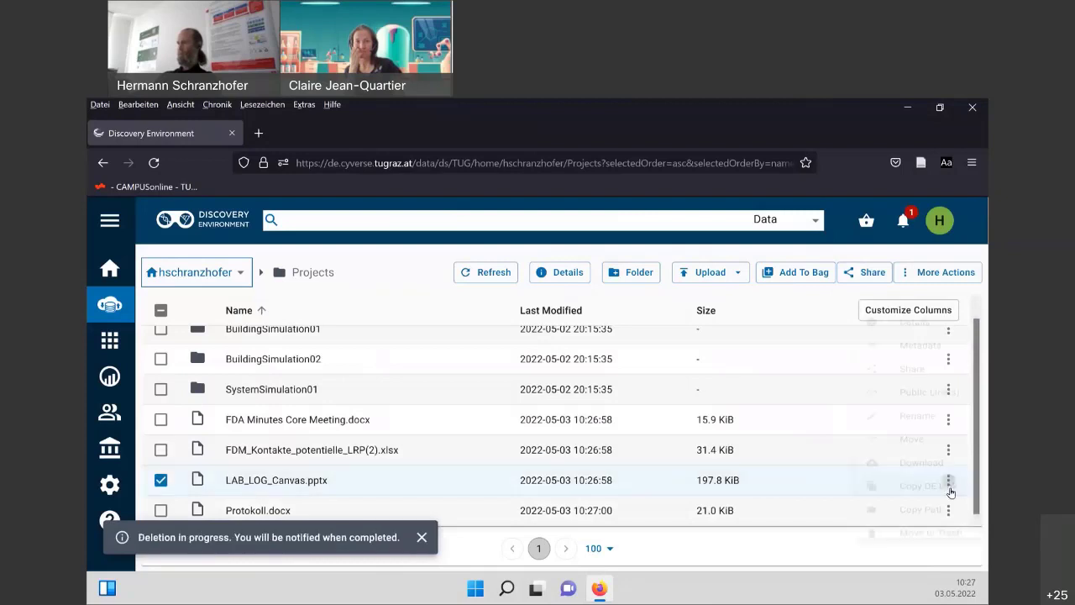
click(929, 553)
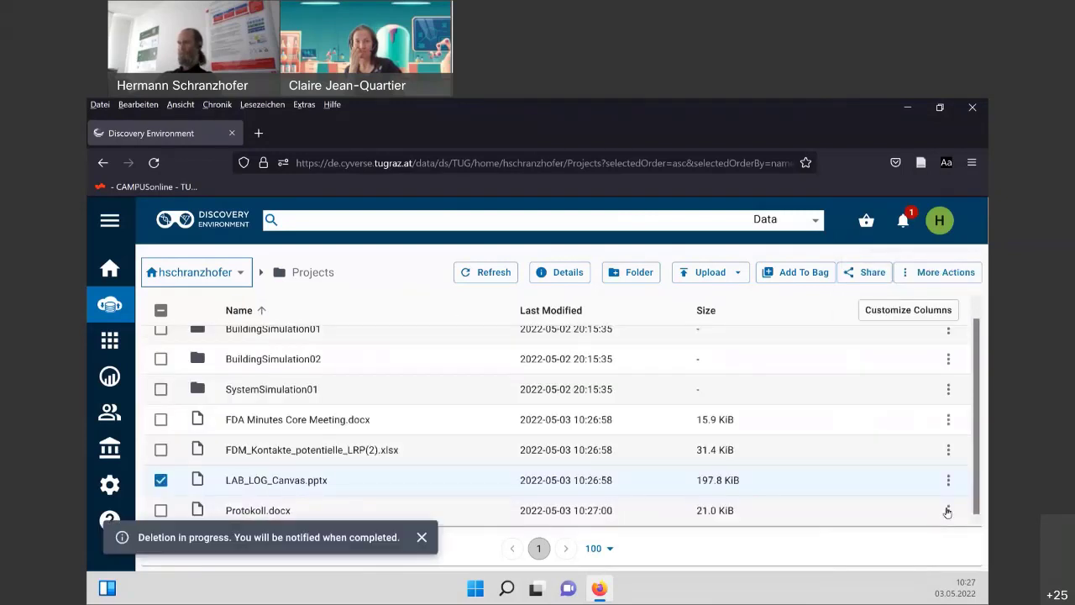
Trash Protokoll.docx and reload the page until it disappears from the Projects listing.
click(947, 511)
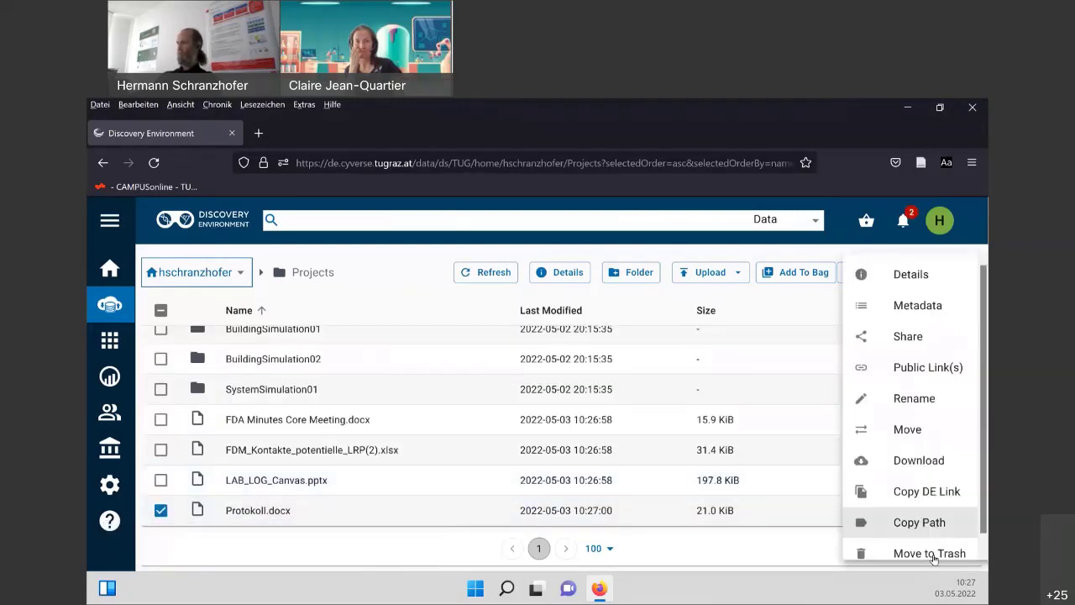
click(929, 553)
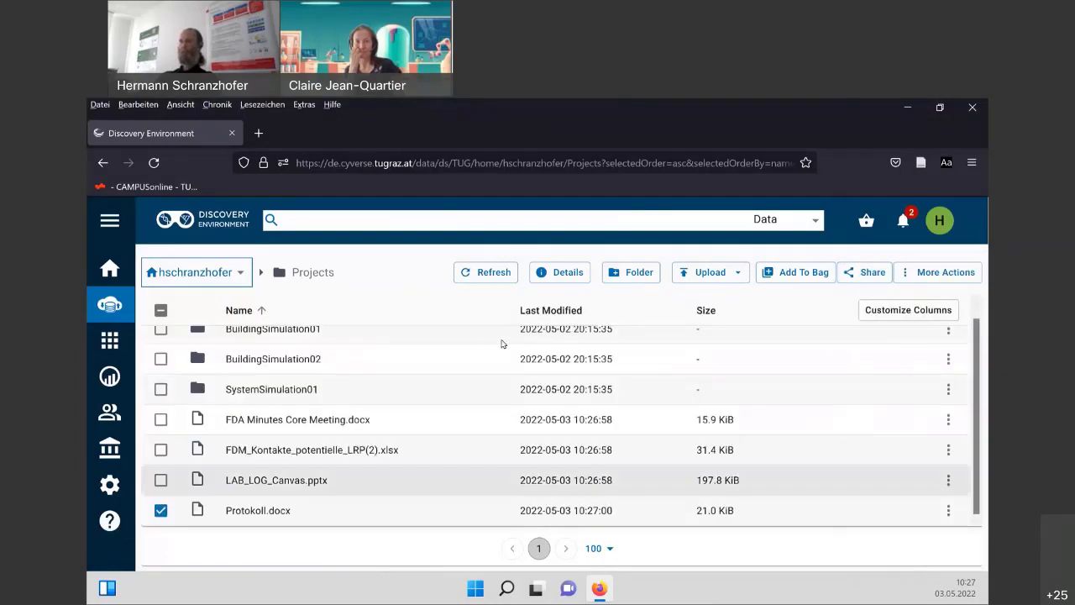
click(155, 162)
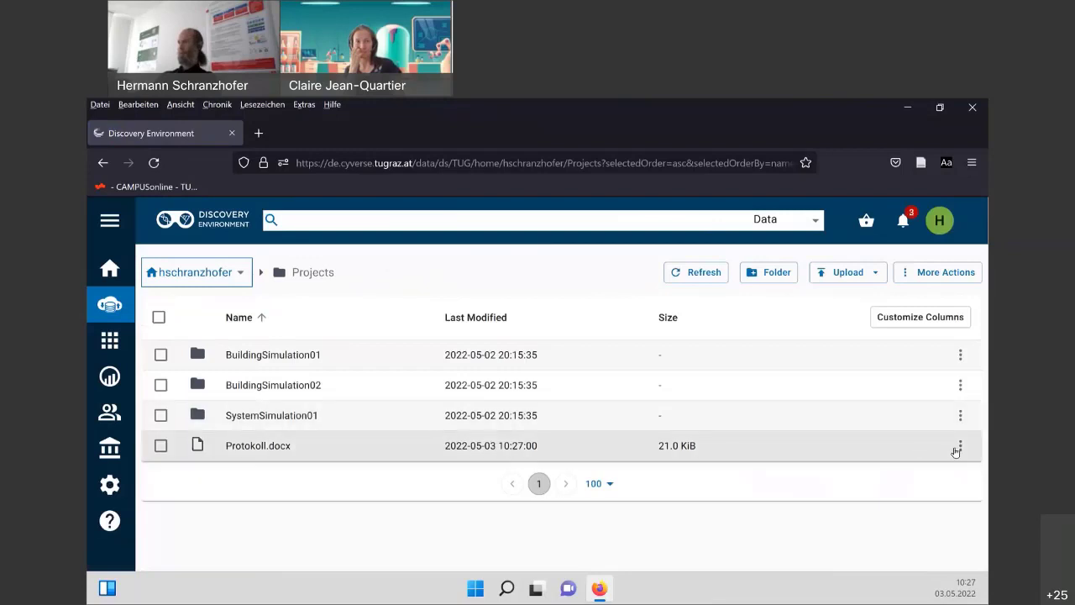
click(960, 447)
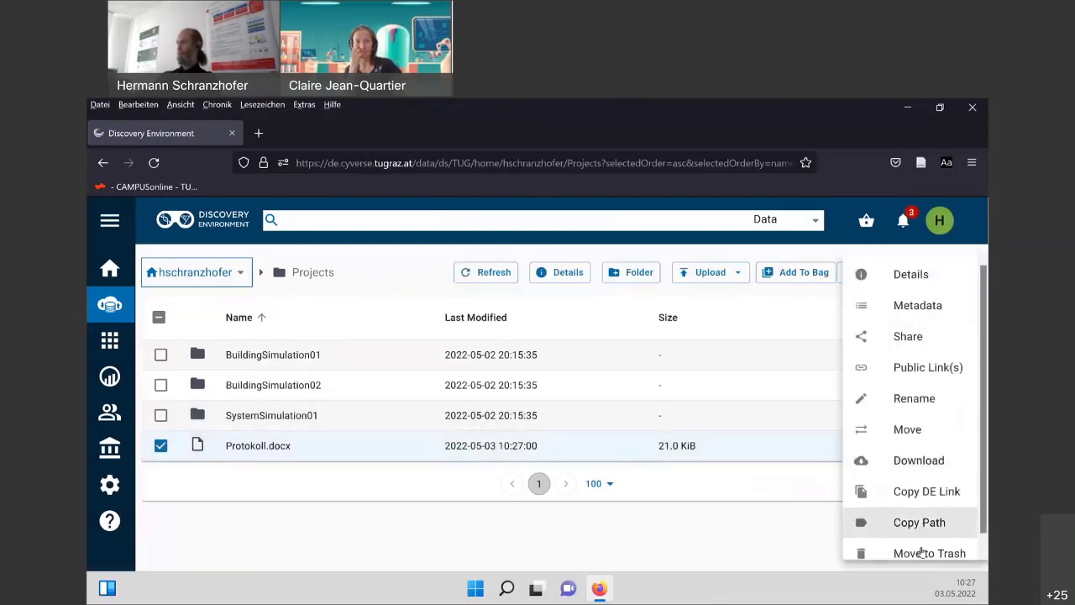
click(920, 548)
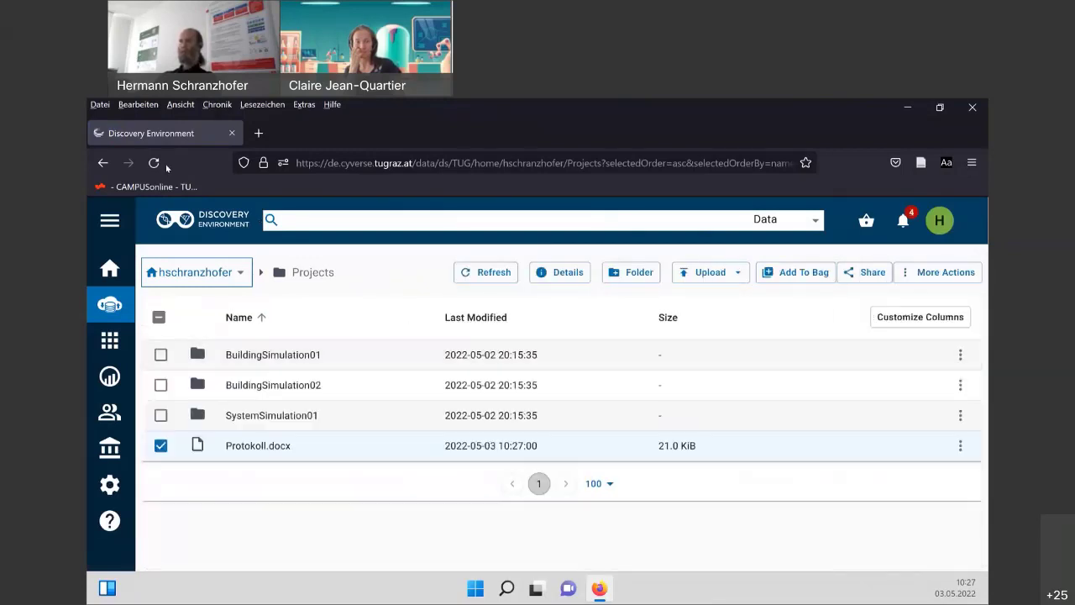
click(158, 168)
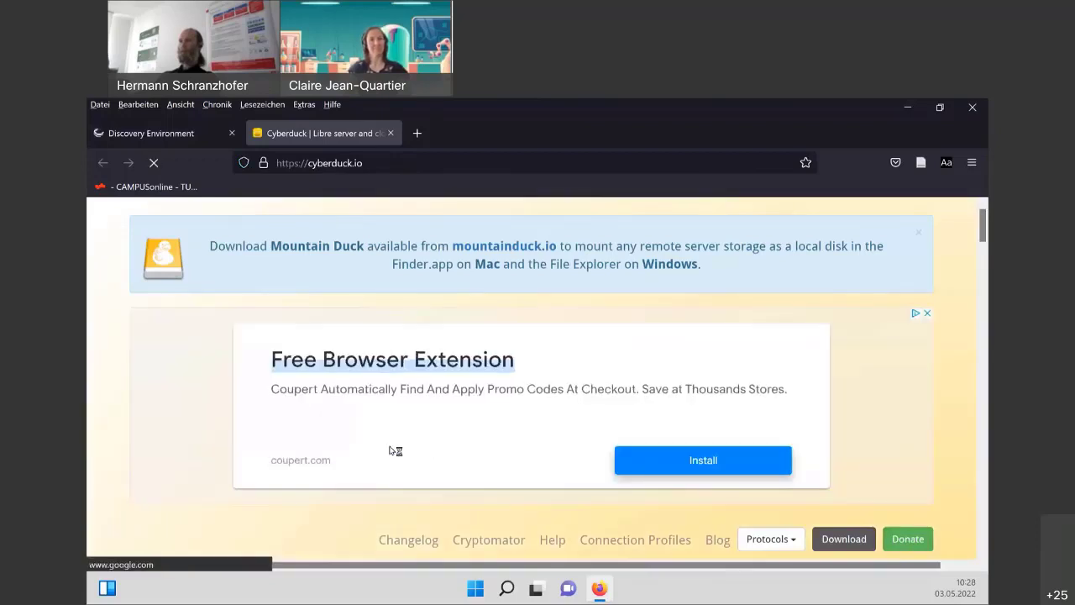
Scroll through the cyberduck.io home page, then return to the Discovery Environment tab.
scroll(395, 451, down, 5)
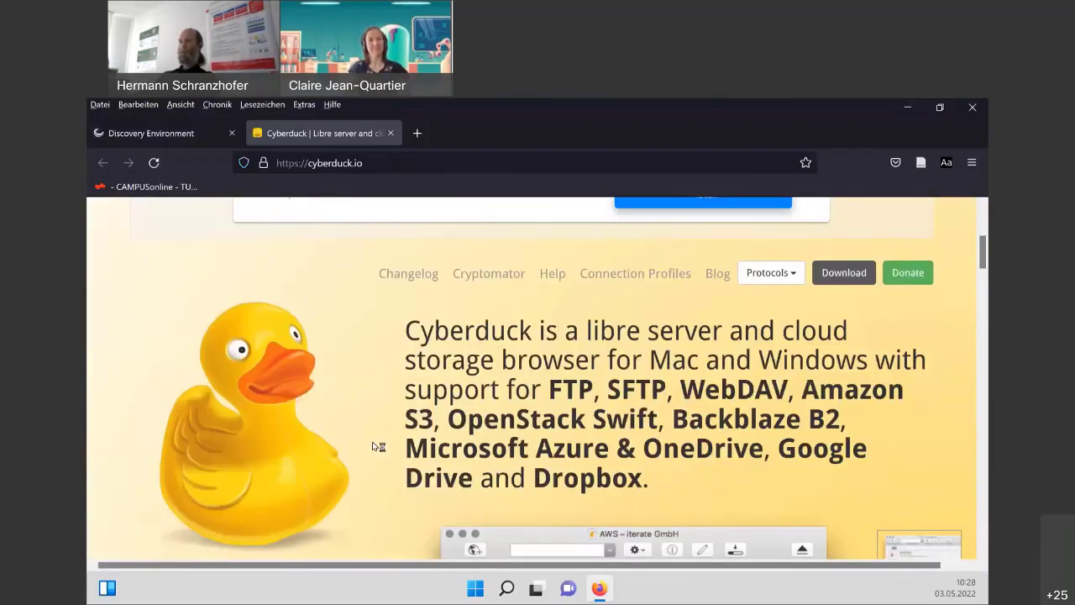
scroll(378, 444, up, 5)
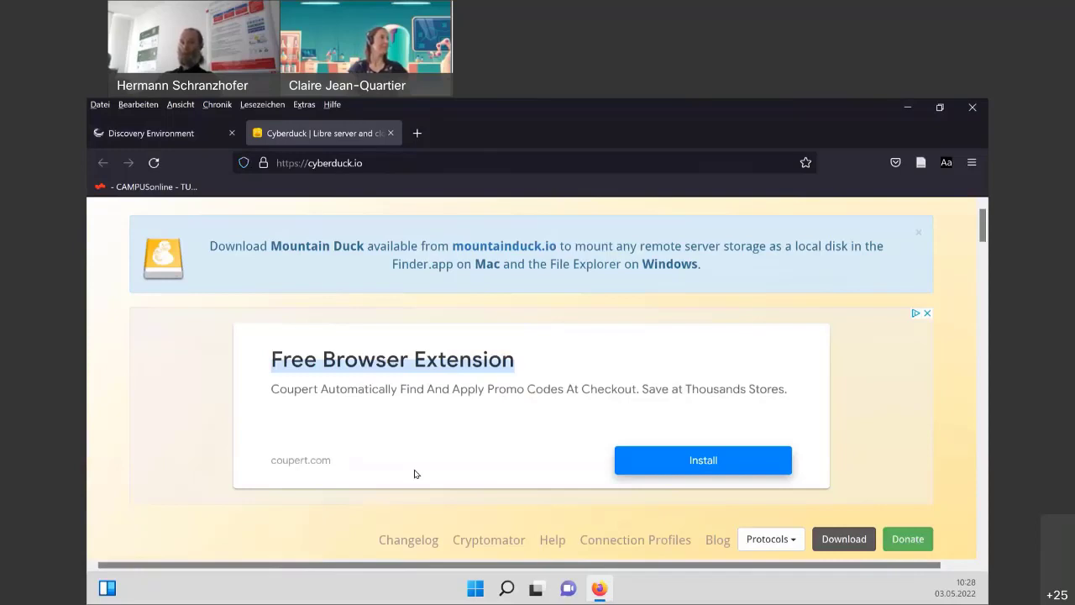
click(193, 131)
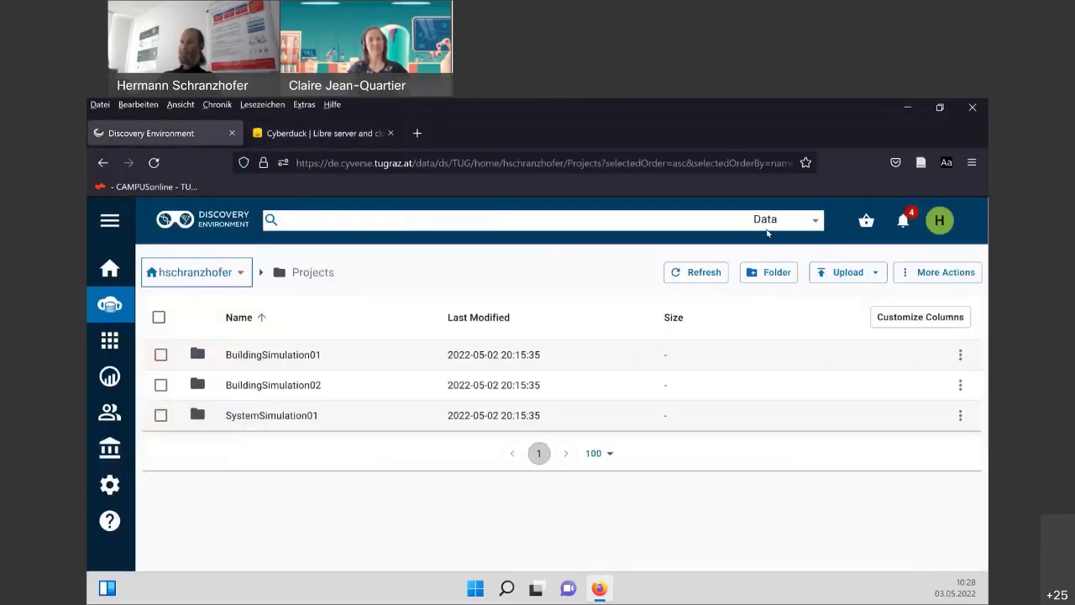
click(345, 132)
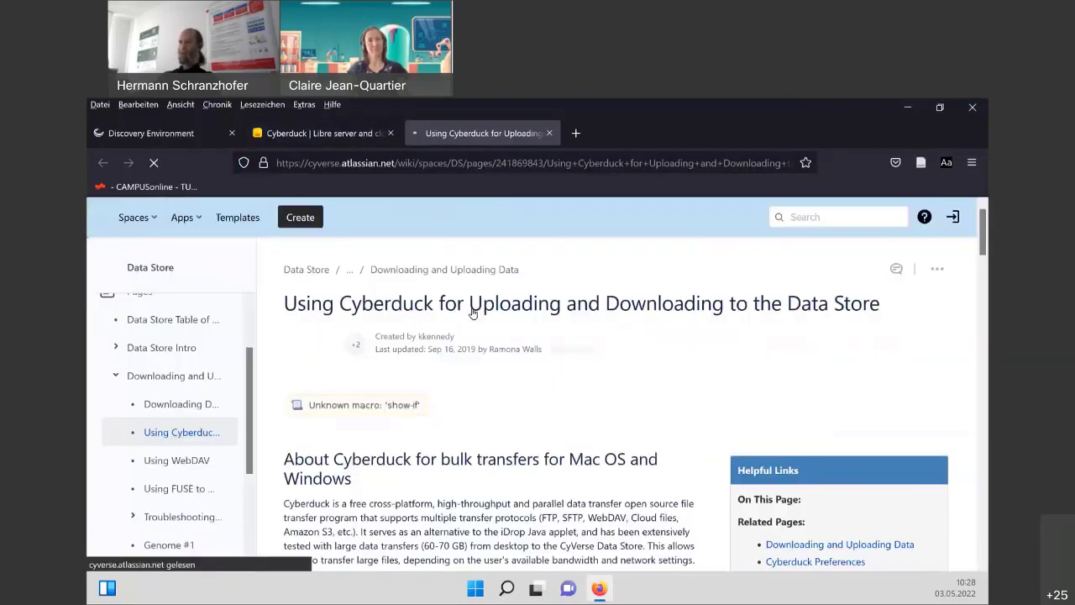
scroll(474, 336, down, 3)
scroll(476, 363, down, 10)
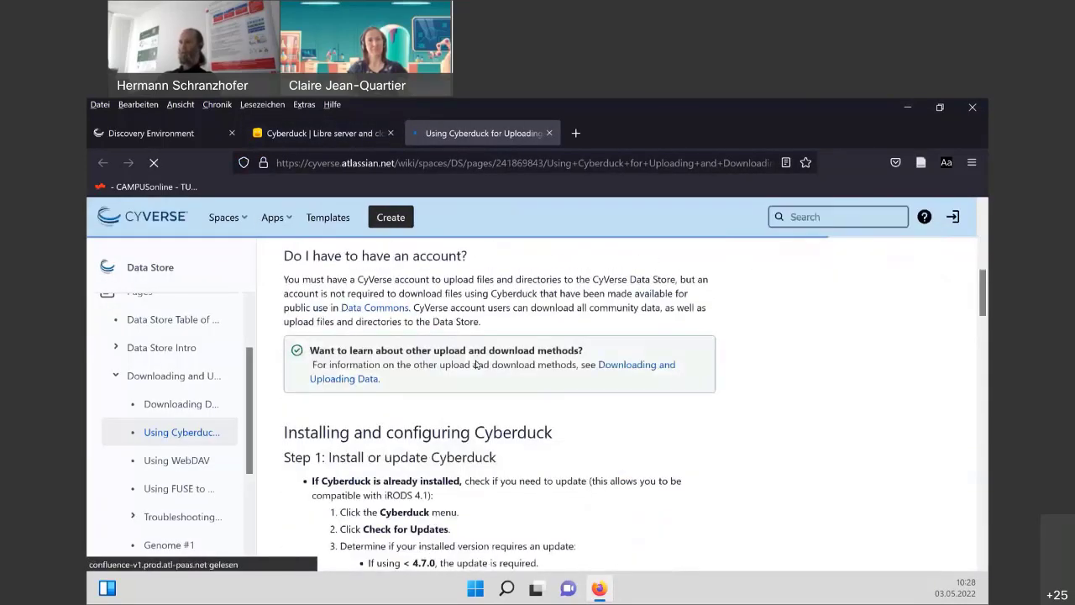
scroll(476, 363, down, 5)
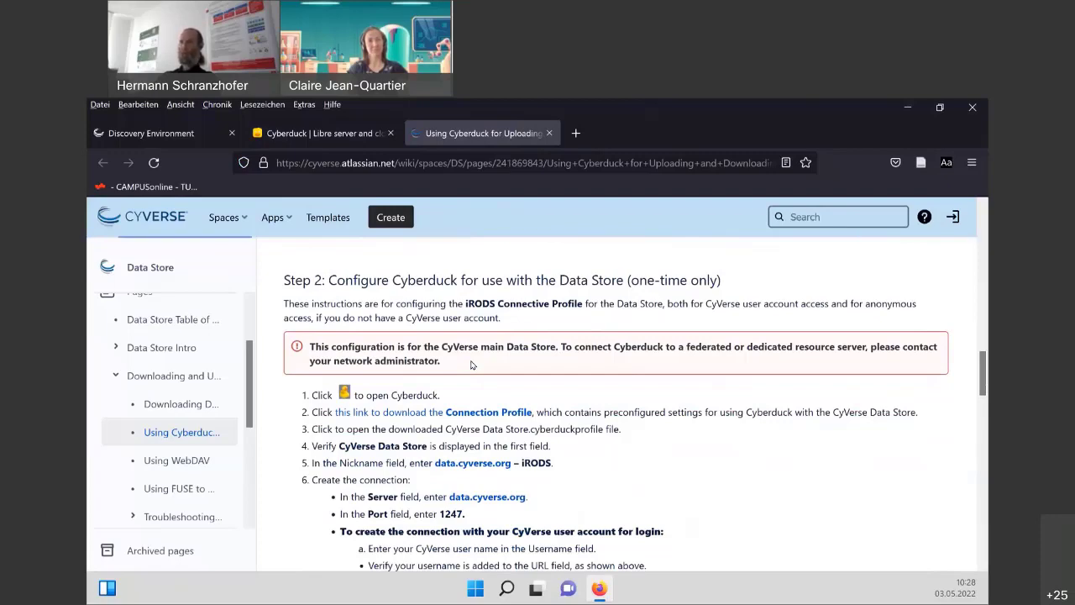
scroll(471, 364, up, 10)
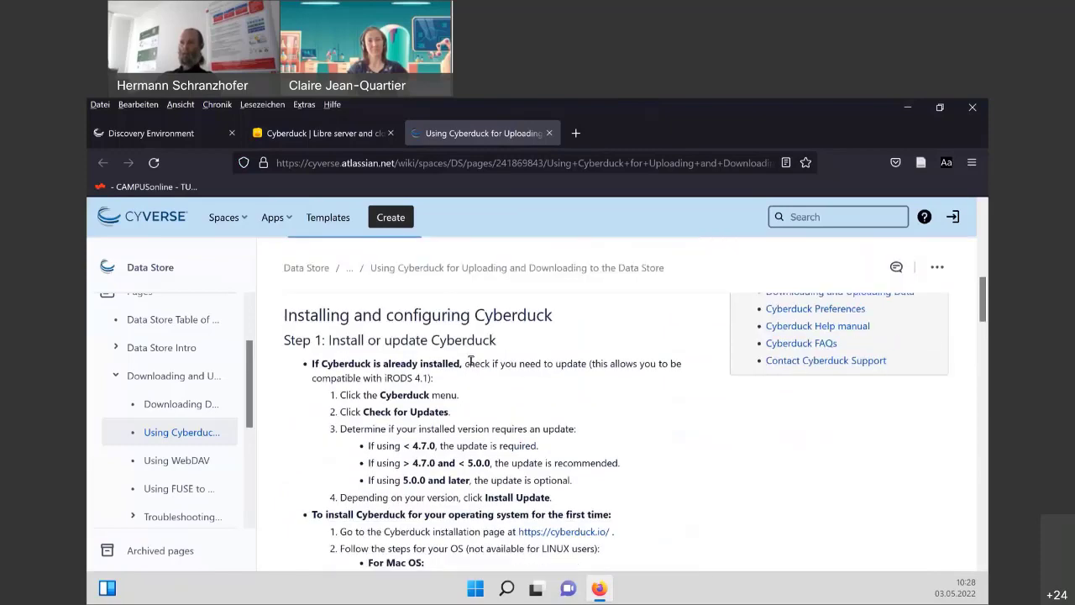
scroll(472, 361, up, 5)
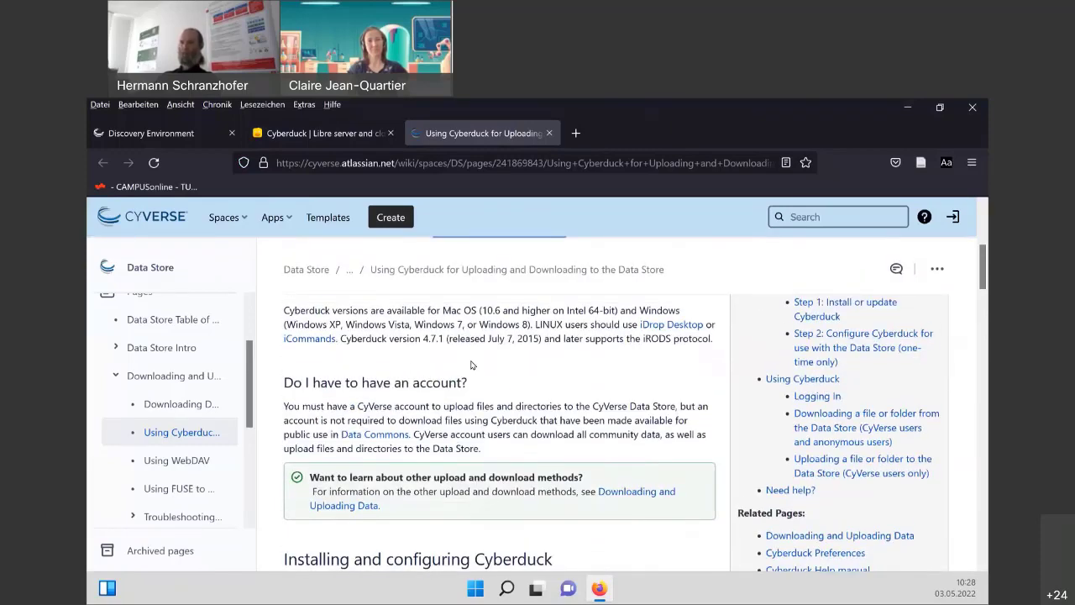
scroll(438, 325, up, 2)
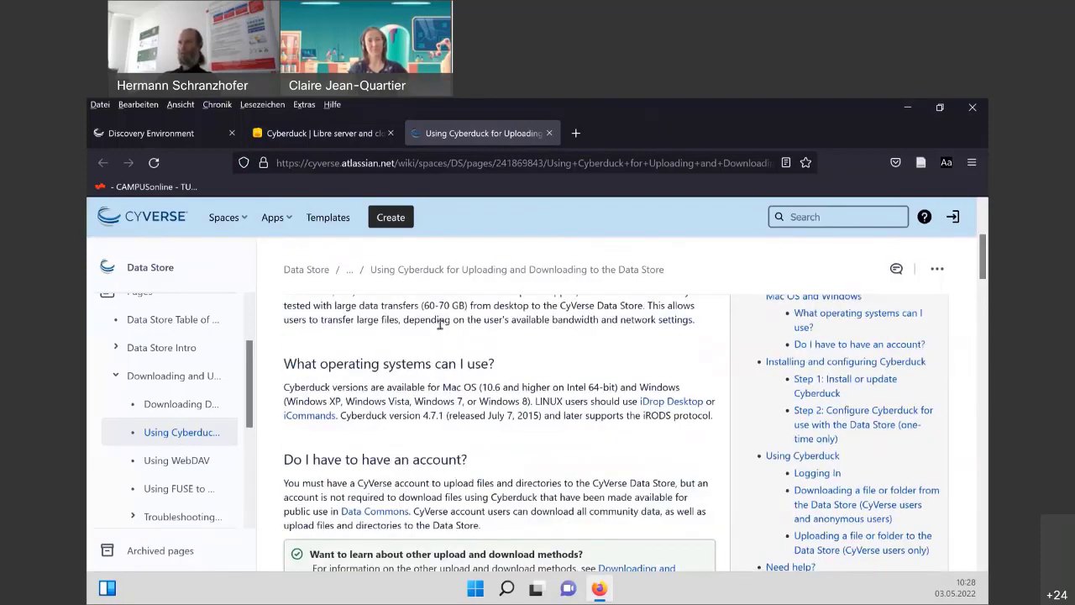
scroll(439, 325, up, 5)
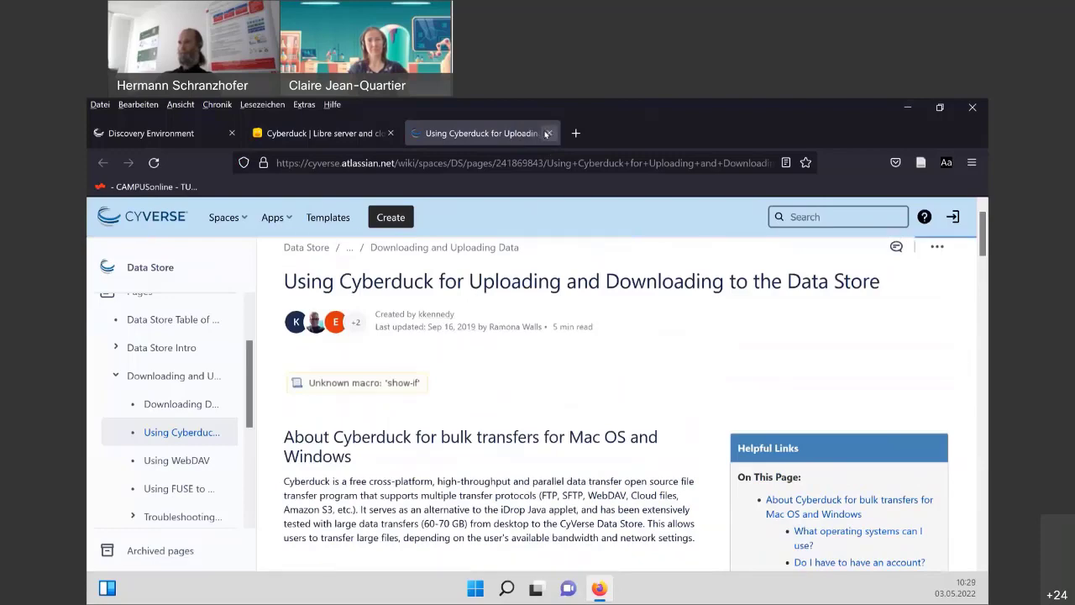
click(547, 134)
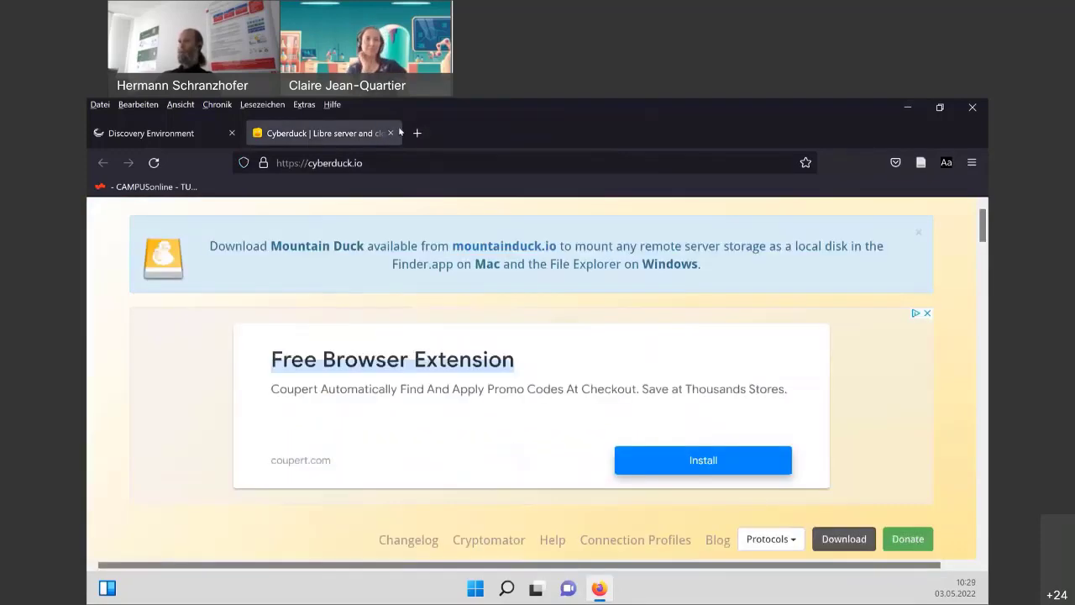
Close the Cyberduck tab, leaving the Discovery Environment Projects listing in view.
click(390, 133)
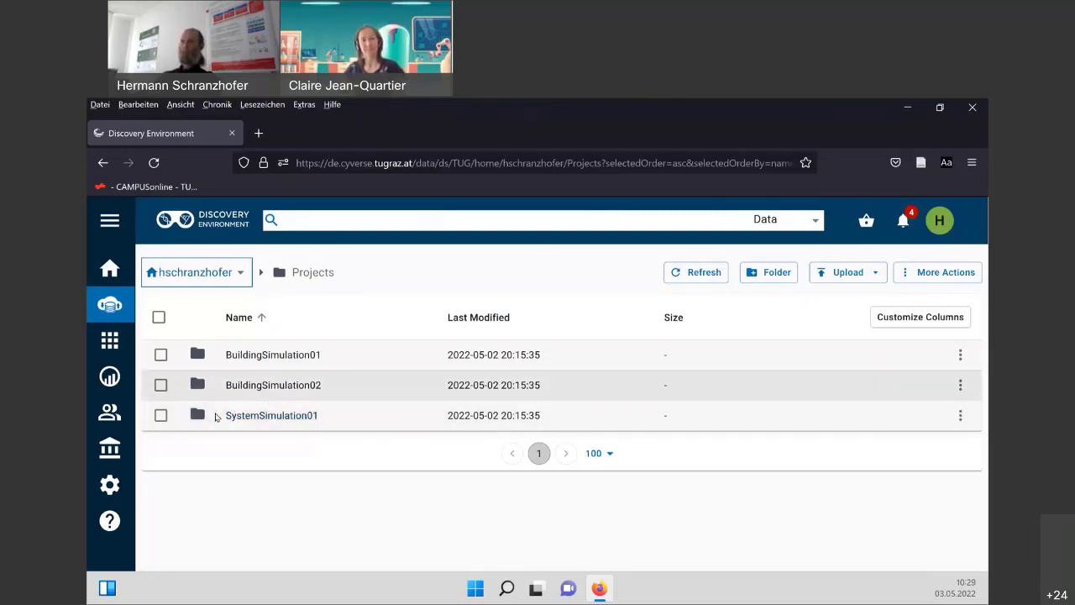
Open SystemSimulation01's metadata and delete its Acronym, Funding, Project Name and Project Onwer attributes.
click(961, 415)
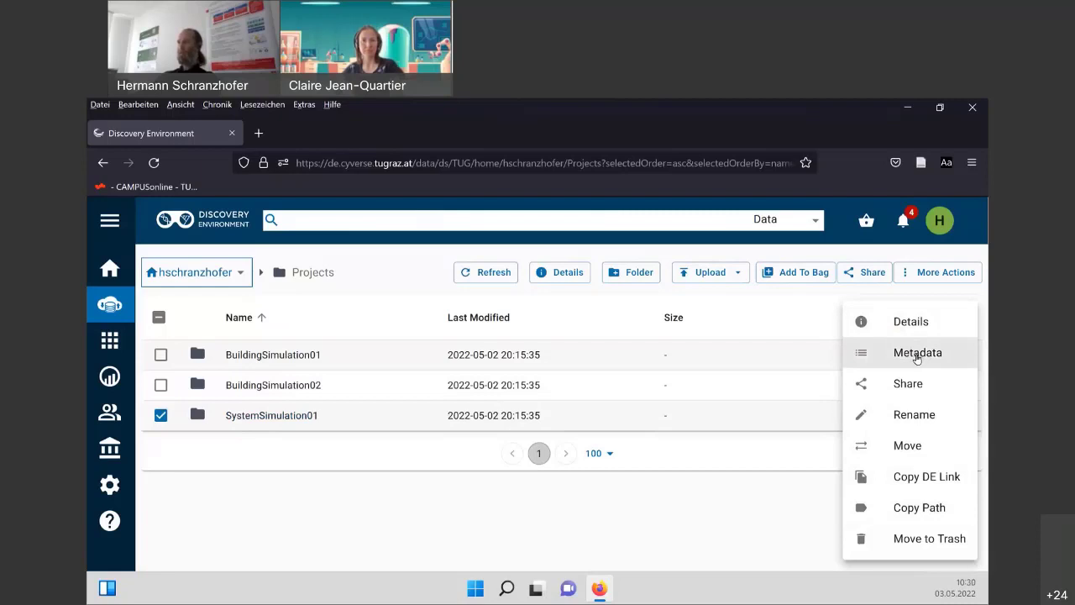
click(917, 355)
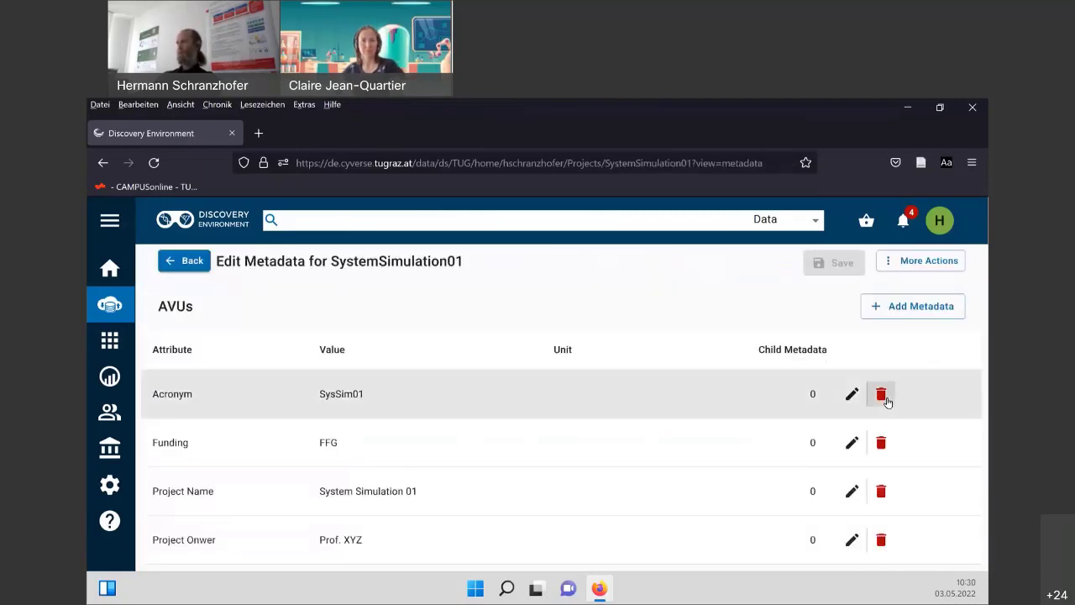
click(884, 396)
click(882, 396)
click(882, 397)
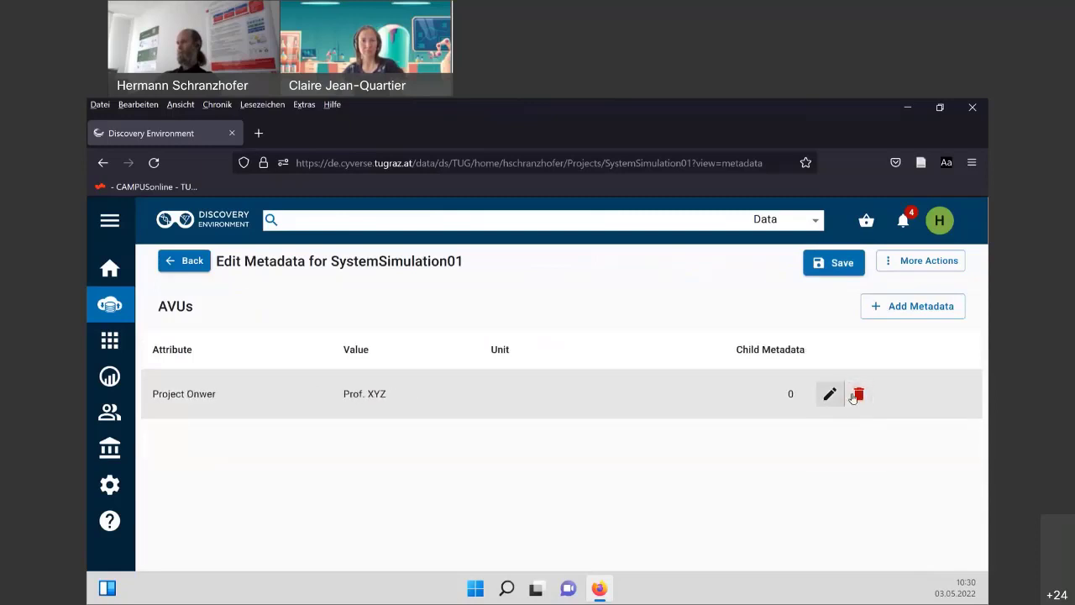
click(856, 395)
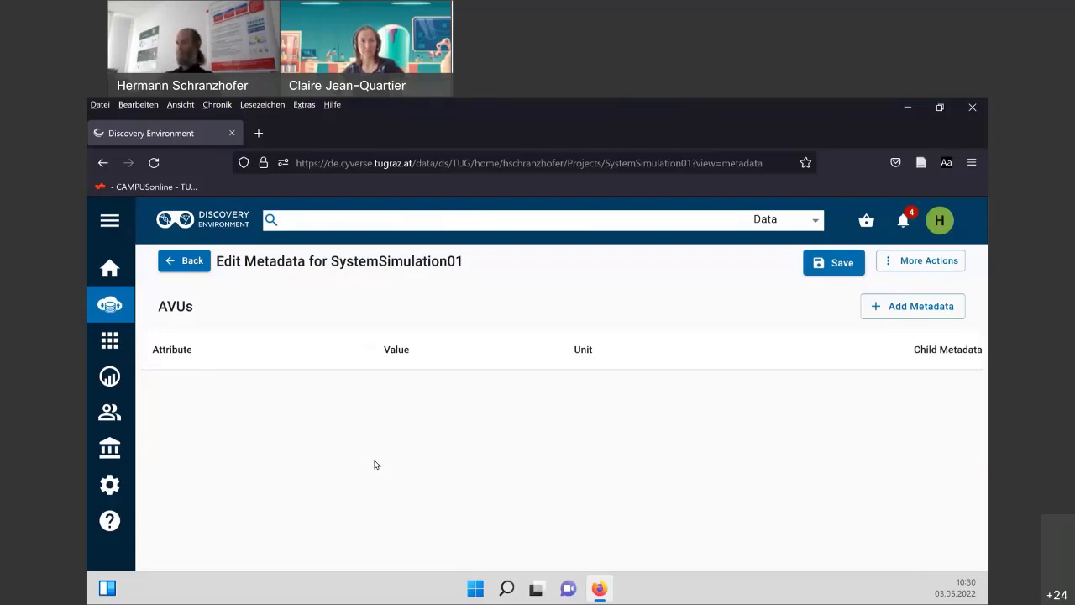
Add a metadata attribute named Project Name with the value System Simulation 01.
click(905, 309)
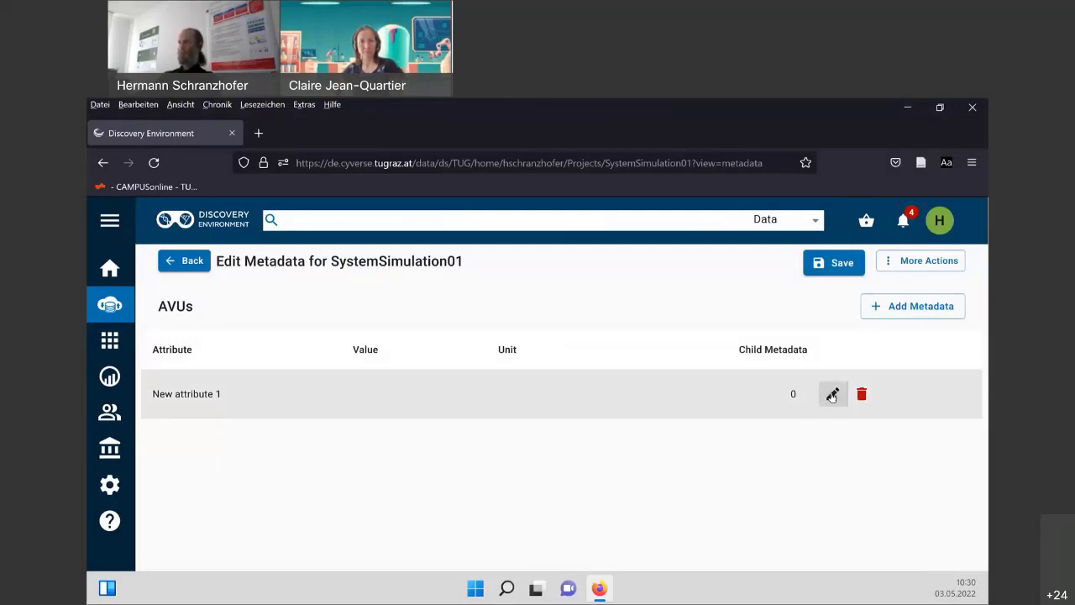
click(832, 394)
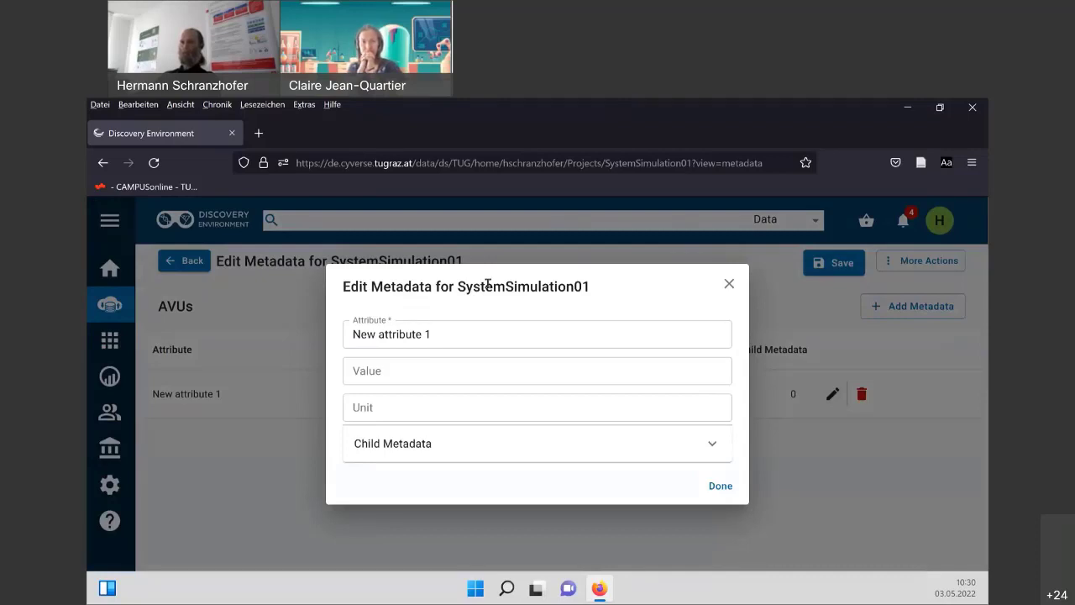
click(445, 338)
drag(420, 339, 345, 340)
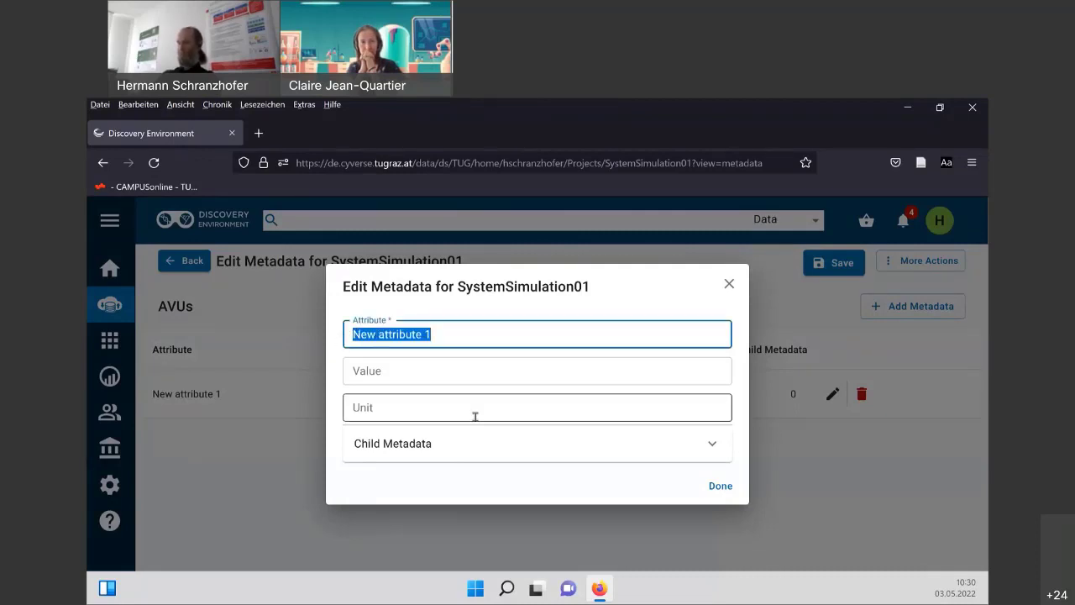
text(Project Na)
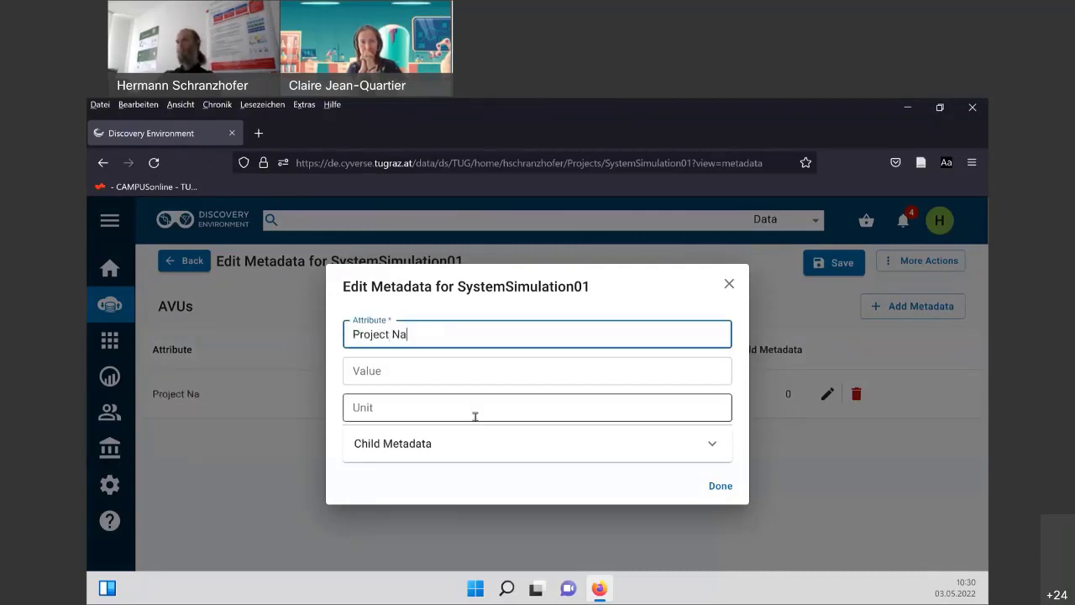
text(me)
key(Tab)
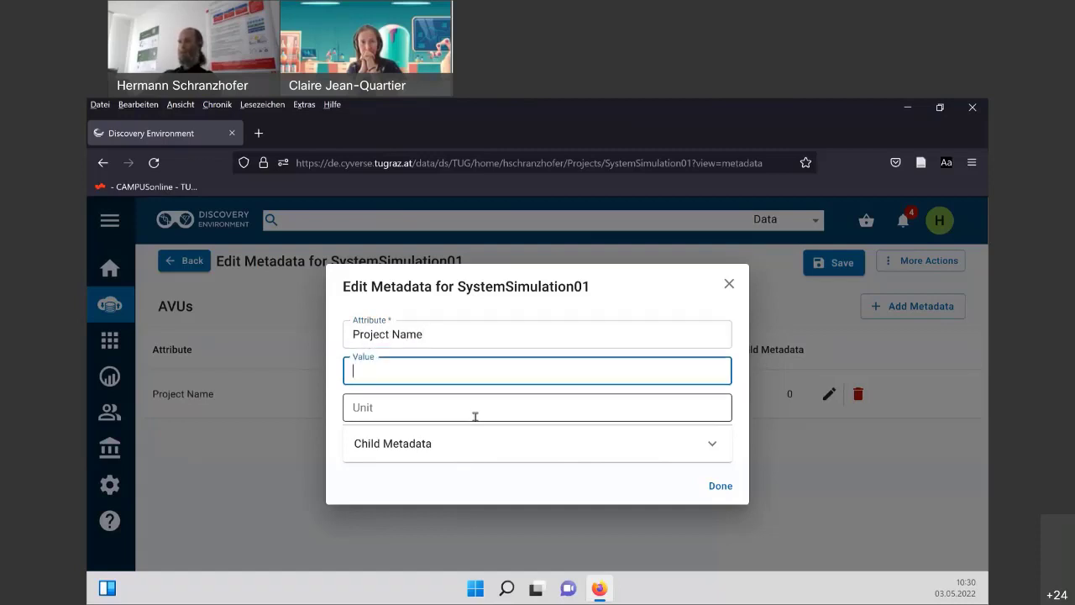
text(System)
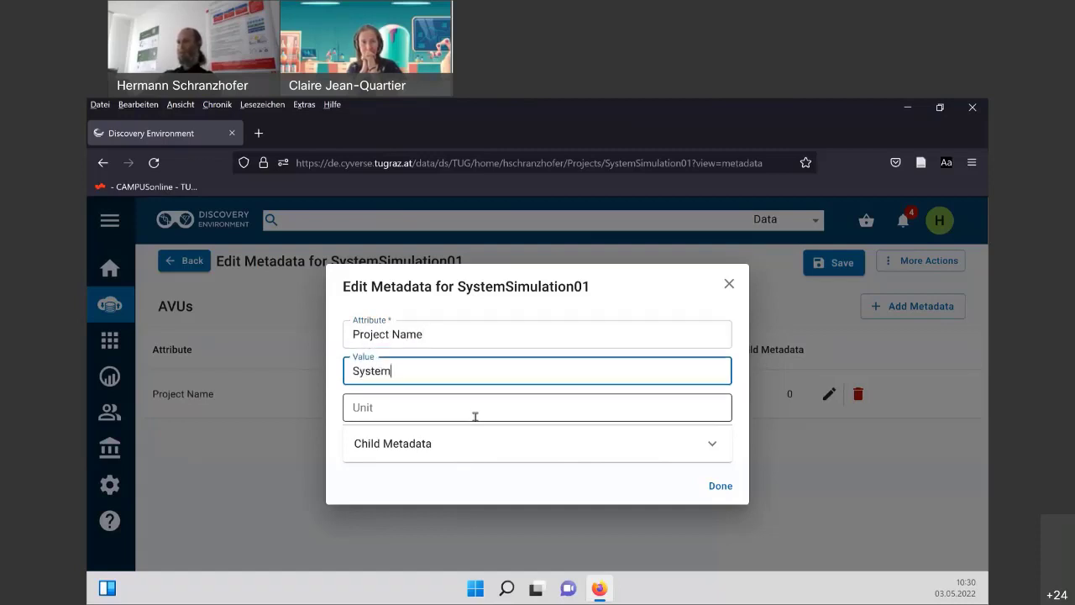
text( Simulati)
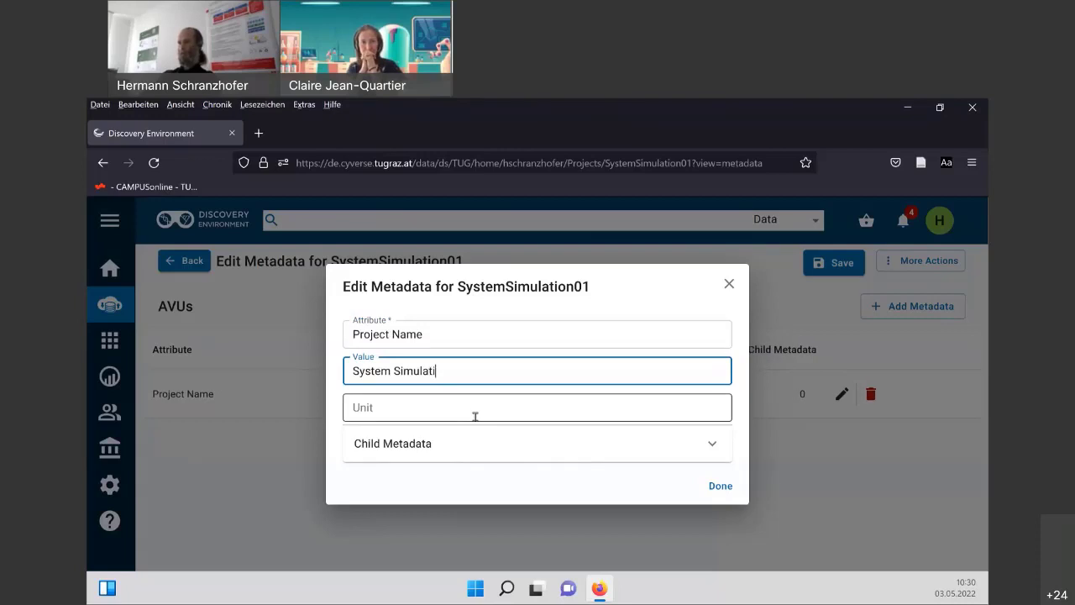
text(on 01)
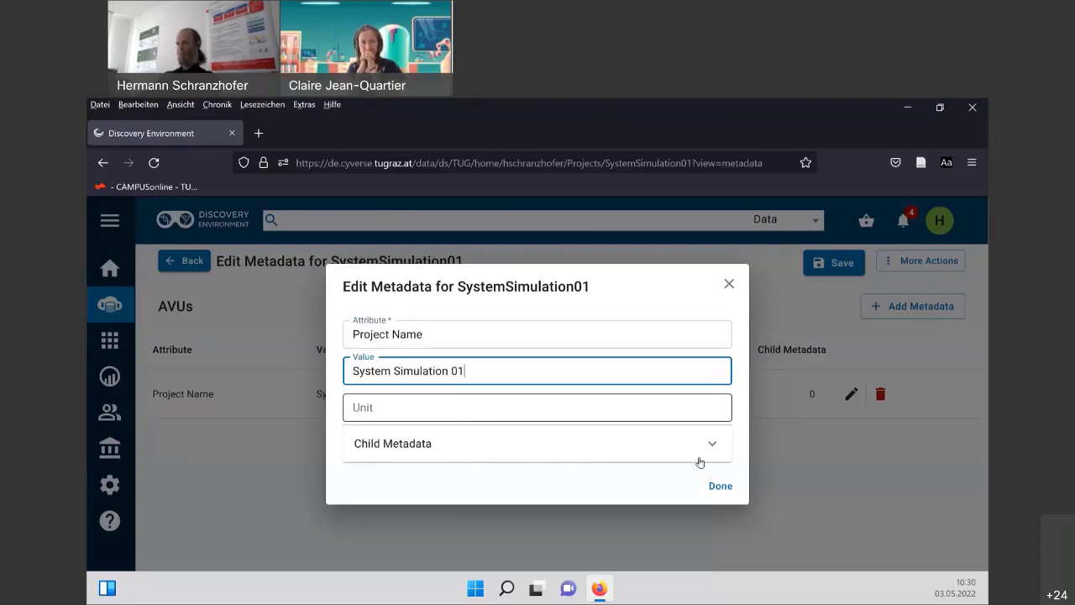
click(720, 487)
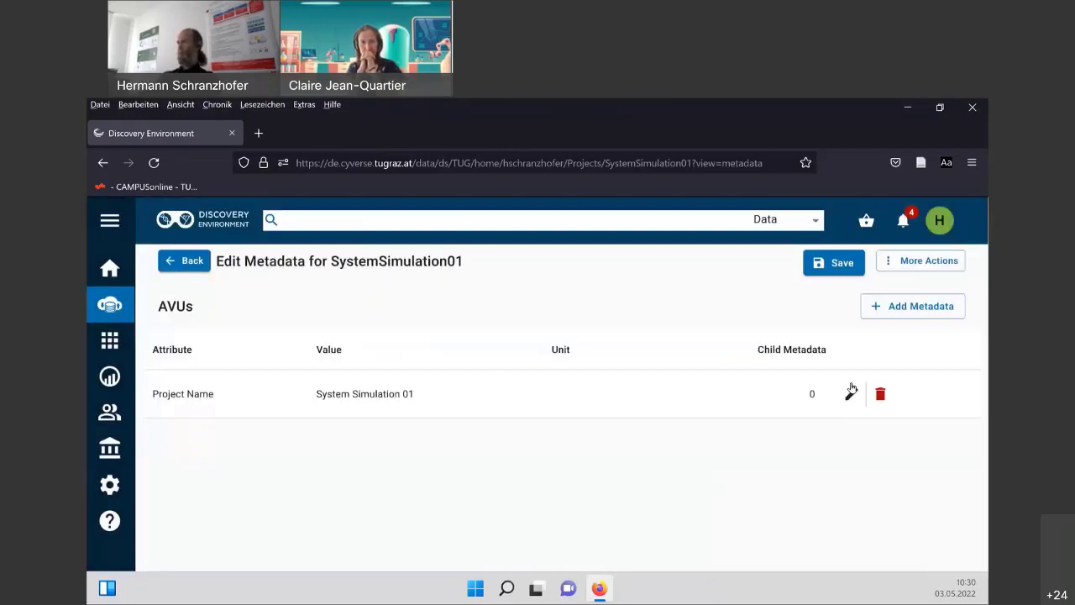
Add an Acronym metadata attribute with the value SysSim01.
click(892, 307)
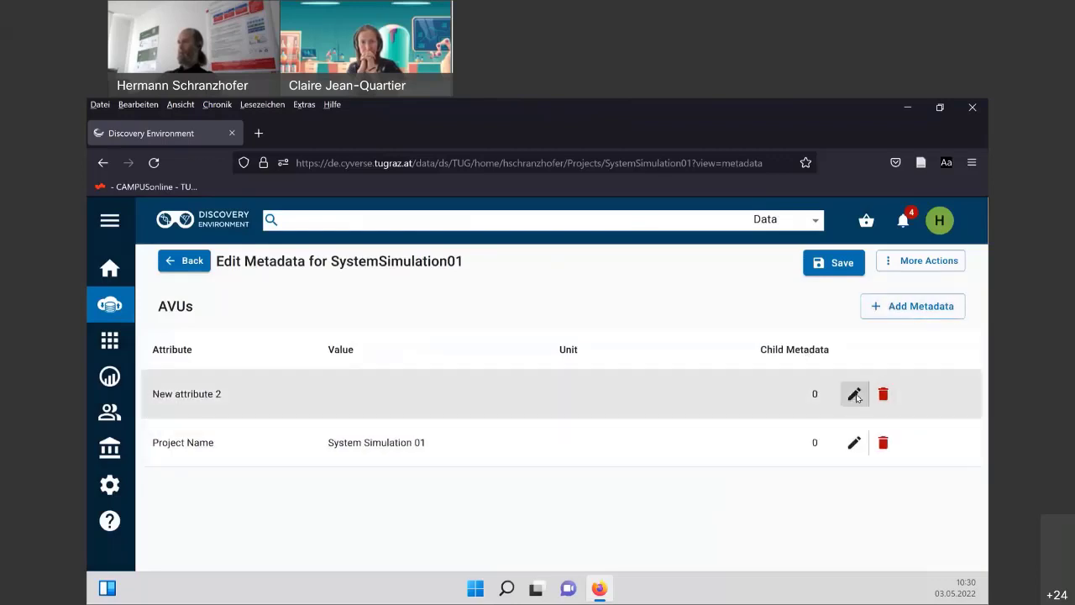
click(854, 394)
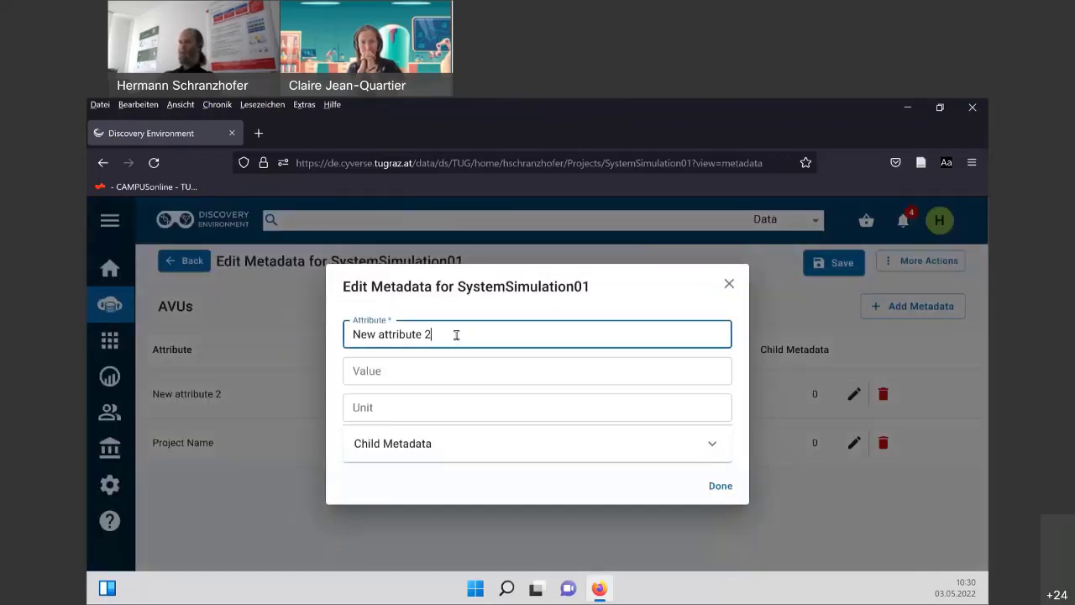
triple_click(352, 336)
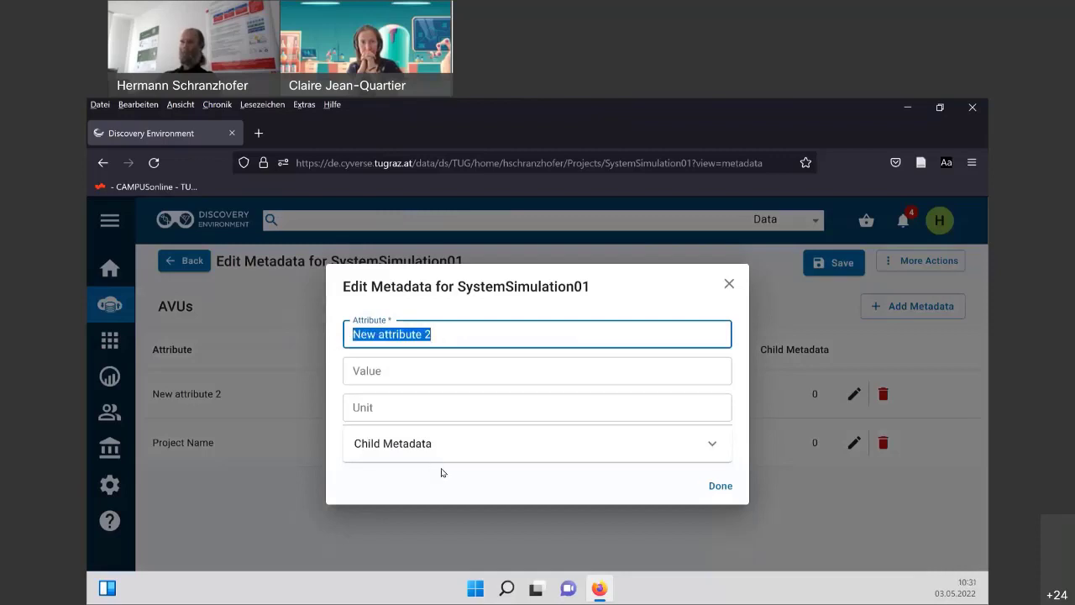
text(A)
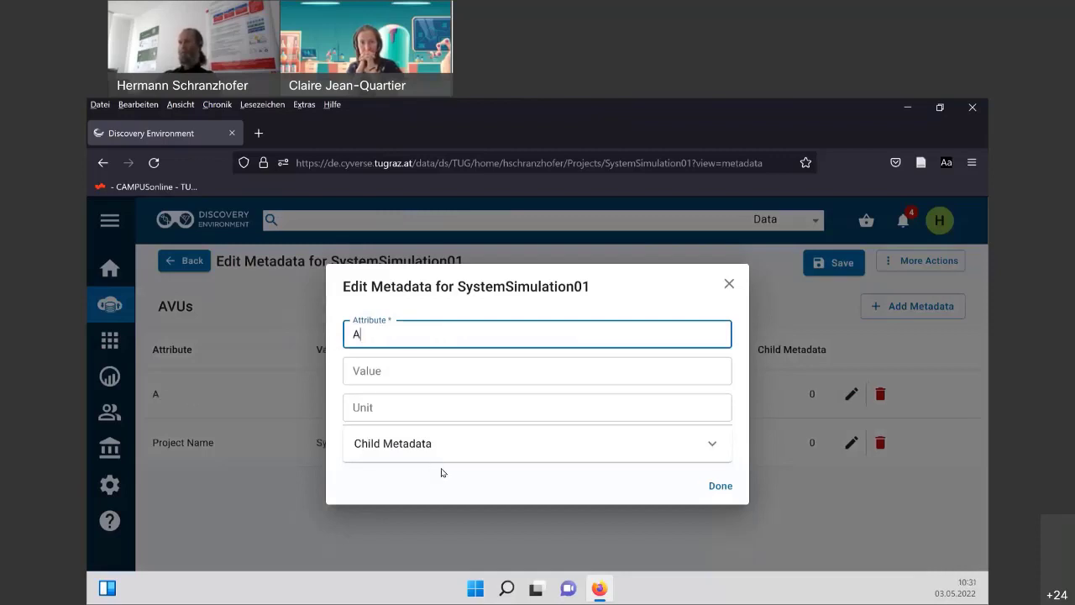
text(cry)
key(BackSpace)
text(onym)
key(Tab)
text(Sy)
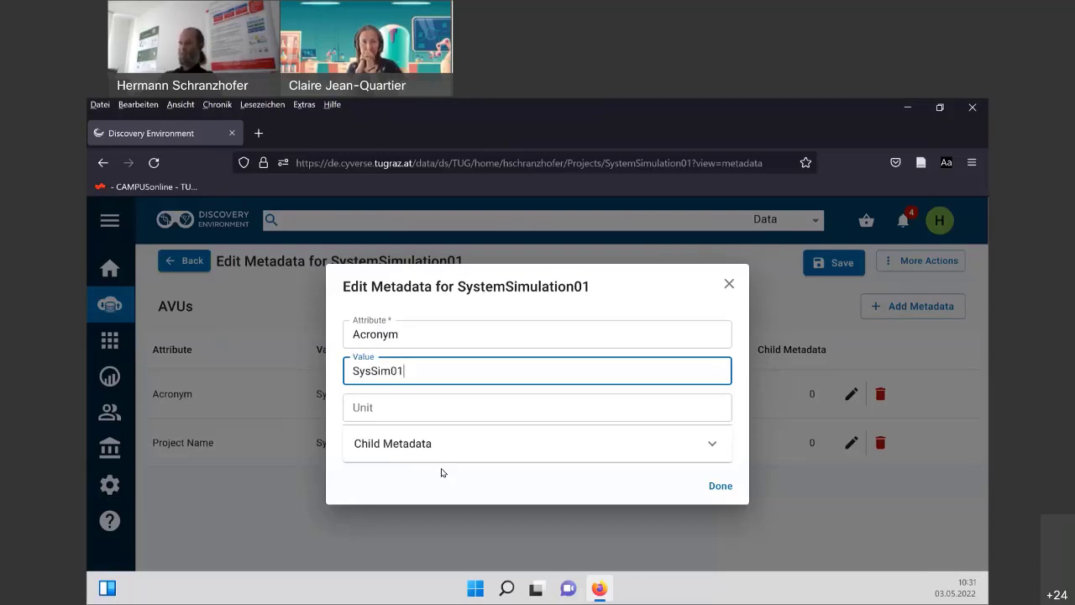
click(720, 486)
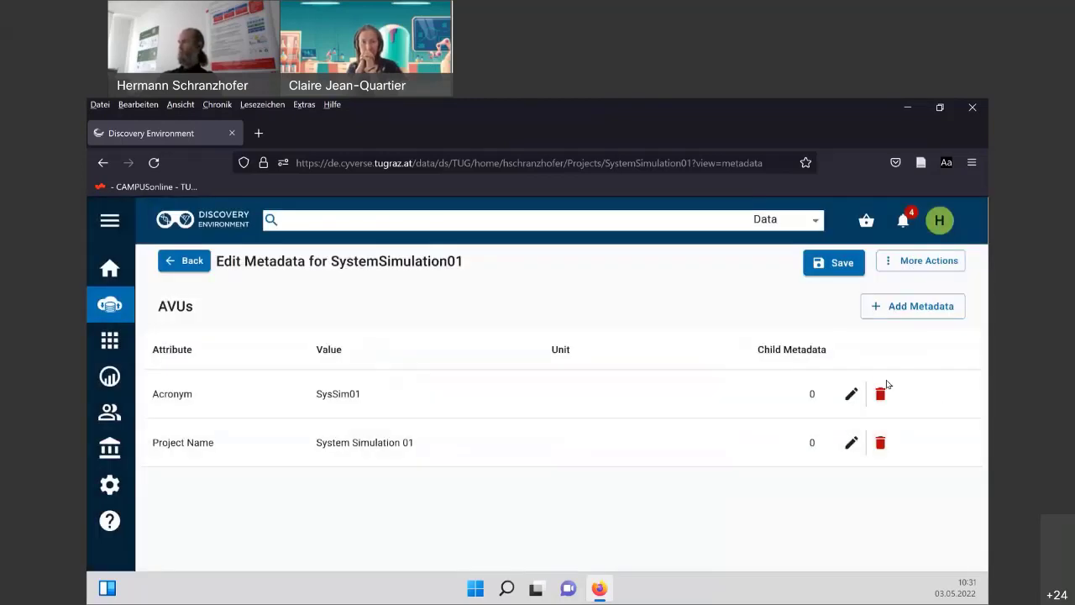
Add a Funder metadata attribute with the value FFG.
click(897, 308)
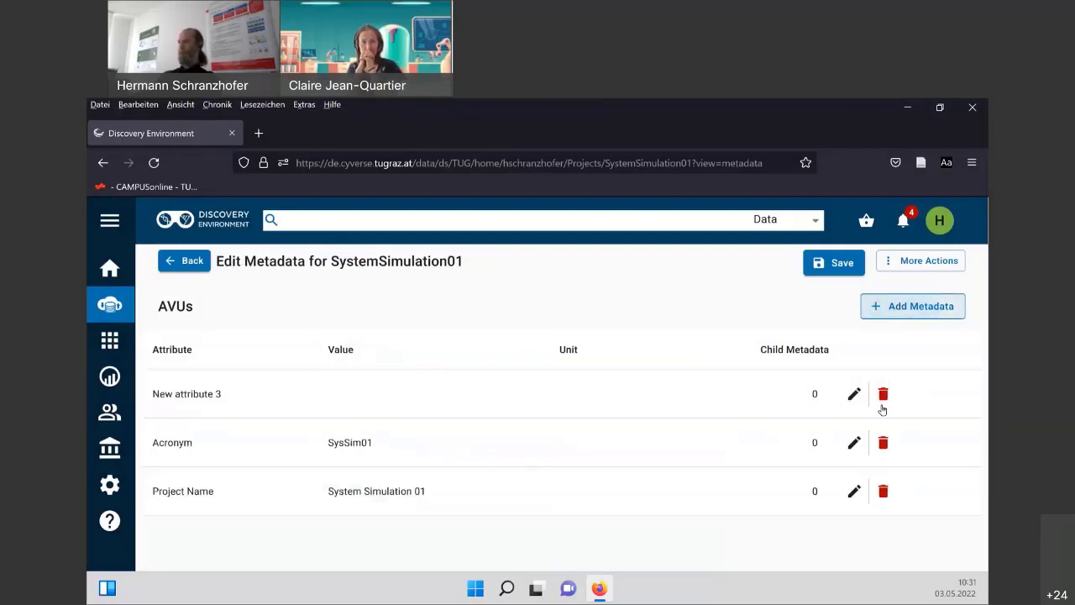
click(854, 395)
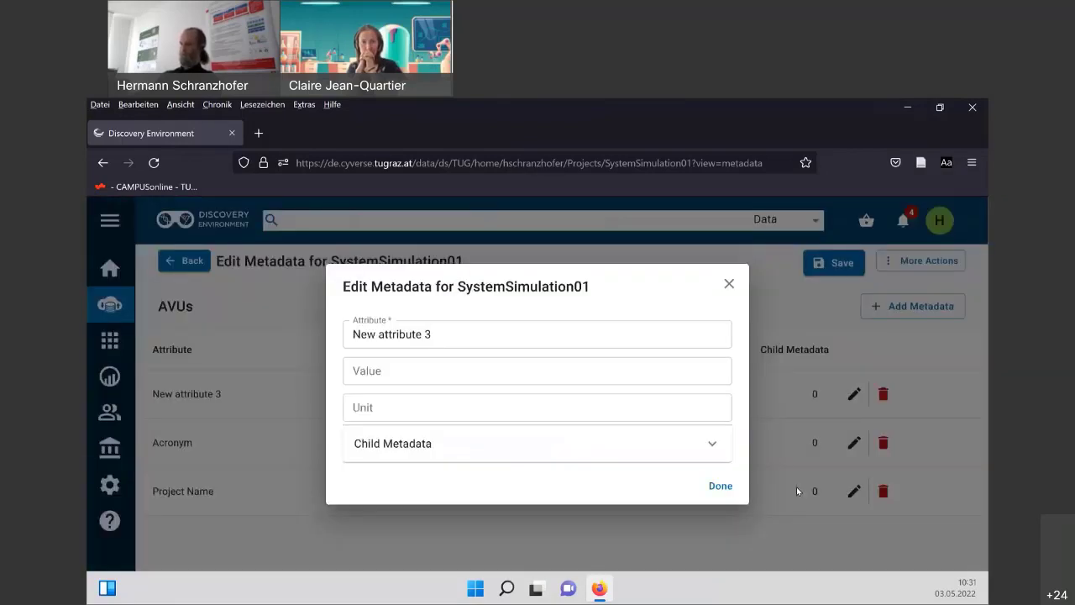
click(461, 329)
drag(461, 329, 344, 334)
text(Funder)
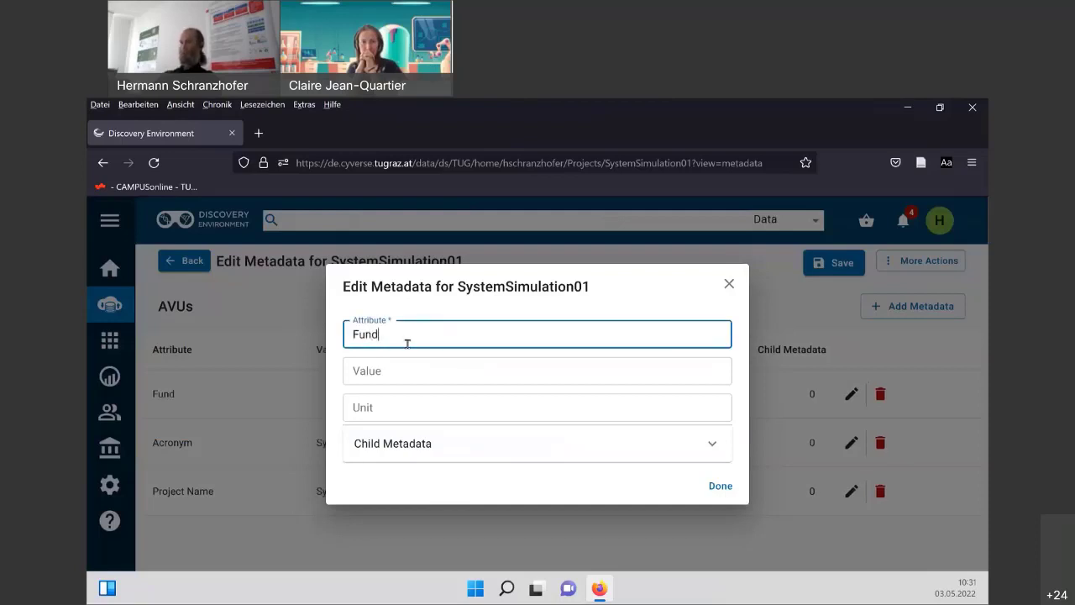
click(432, 376)
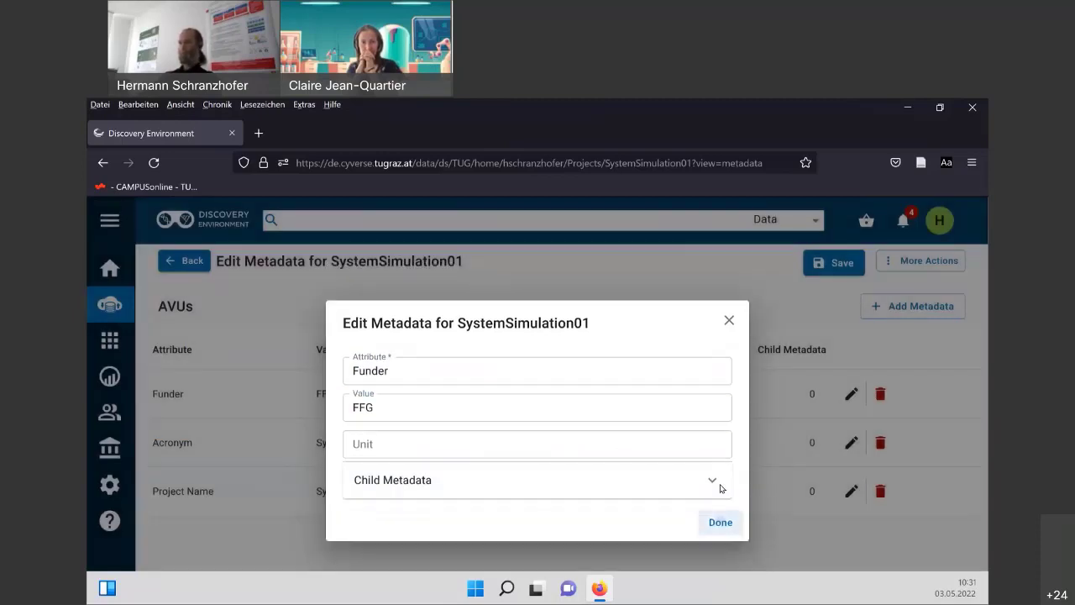
click(720, 486)
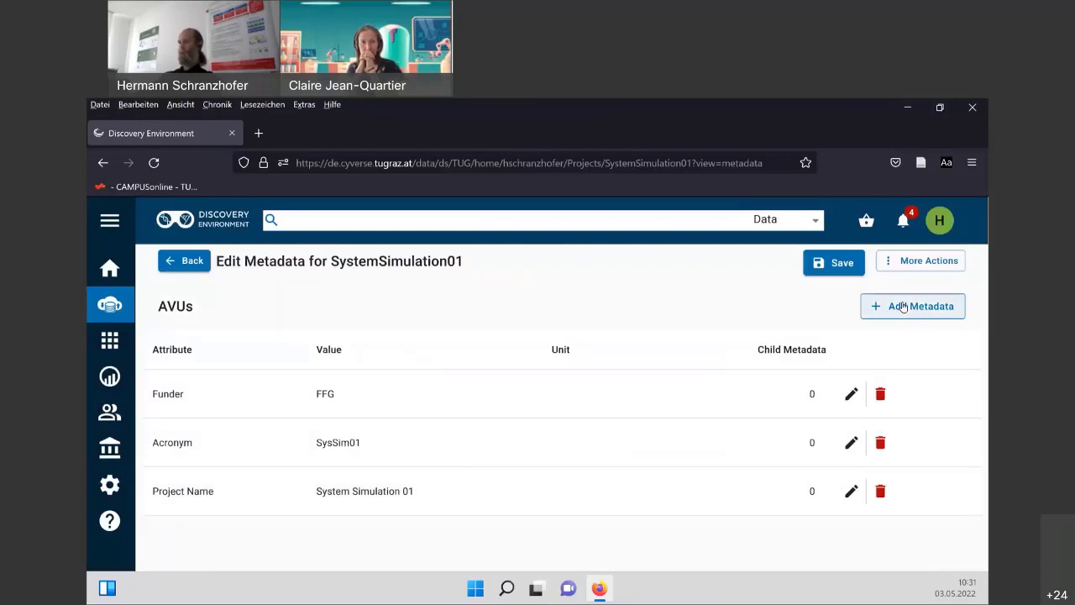
Add a Project Owner metadata attribute with the professor's name as its value.
click(902, 306)
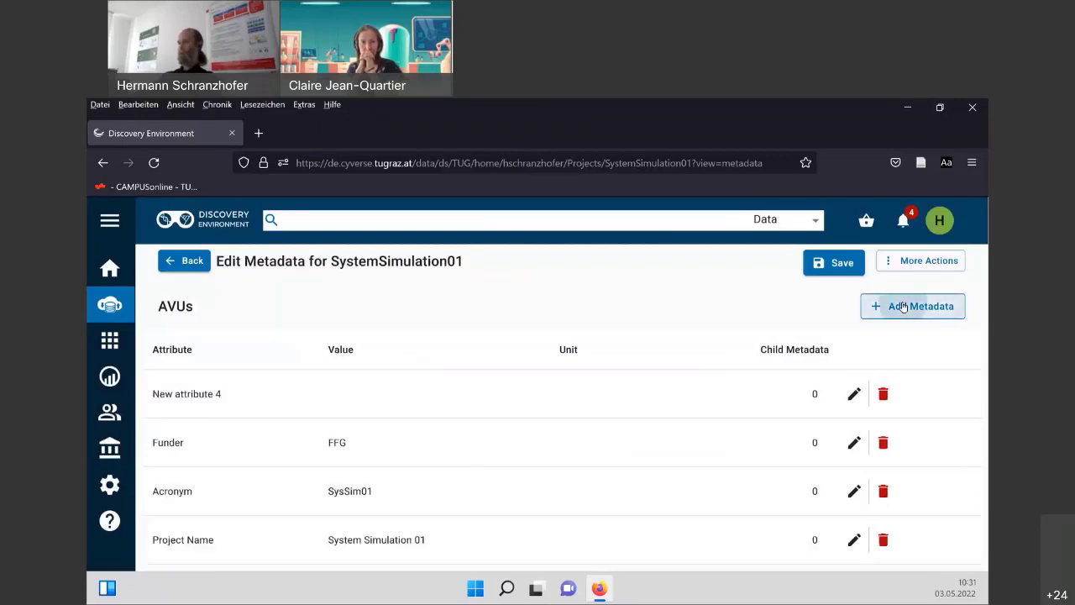
click(854, 395)
mouse_move(456, 334)
mouse_down()
mouse_move(287, 334)
mouse_move(324, 363)
mouse_up()
text(Proje)
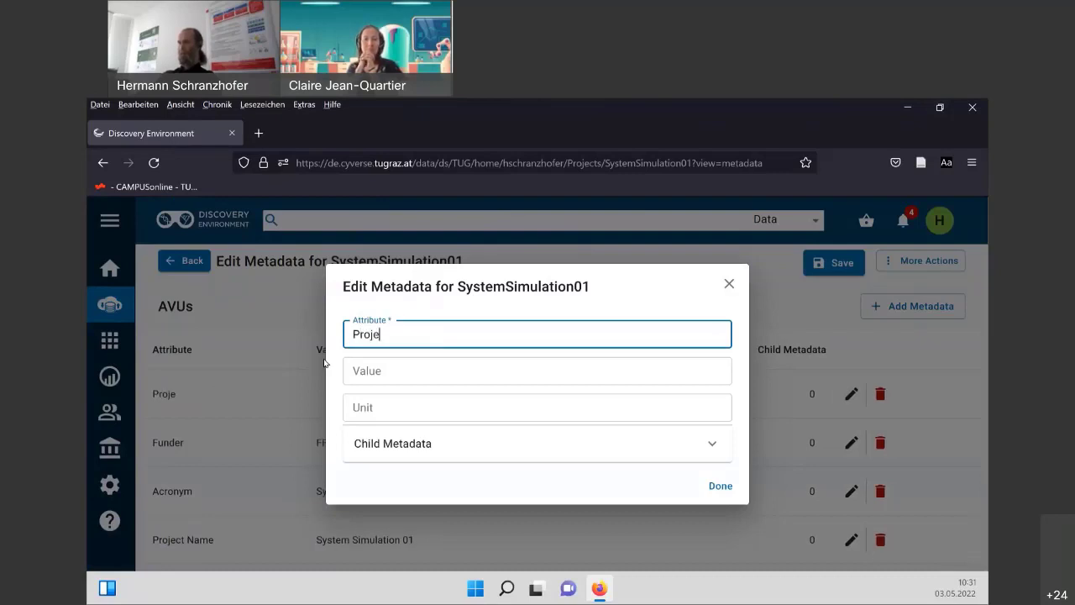
text(ct Onwner)
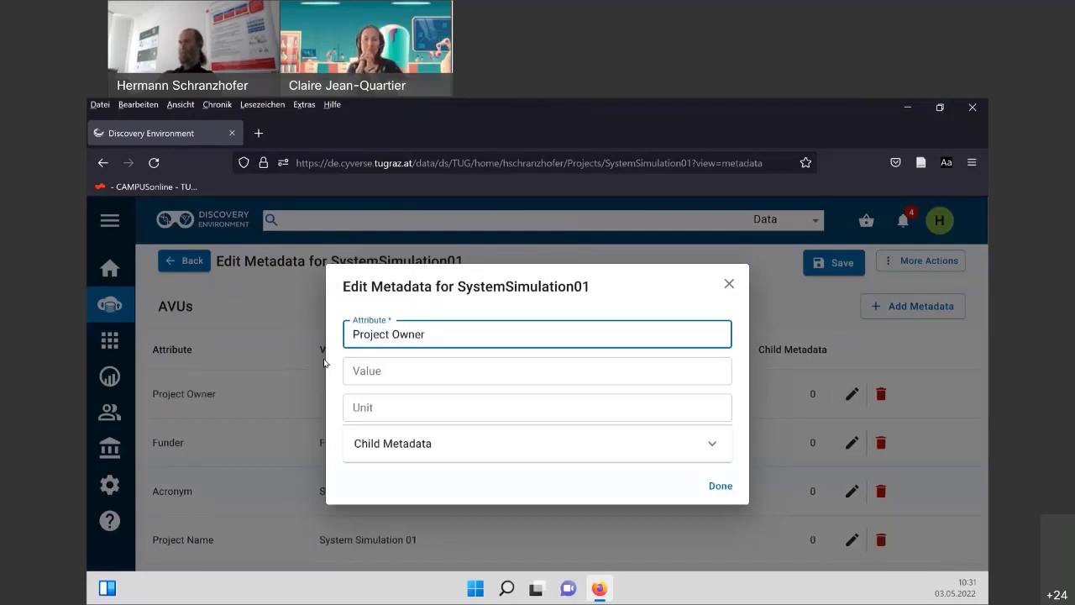
key(Tab)
text(Pf)
key(BackSpace)
text(rof. )
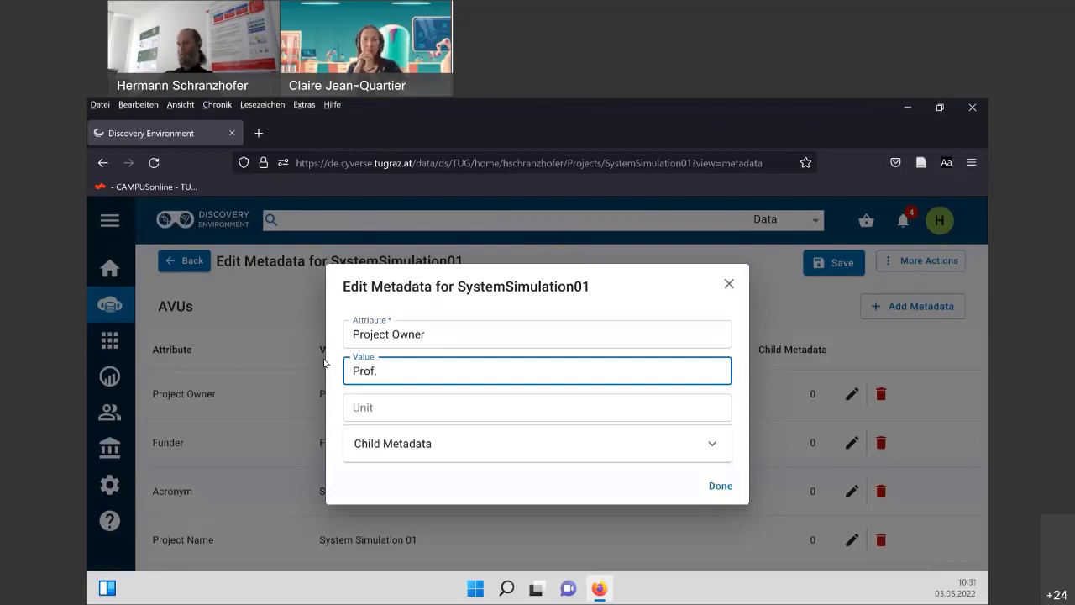
text(XYZ)
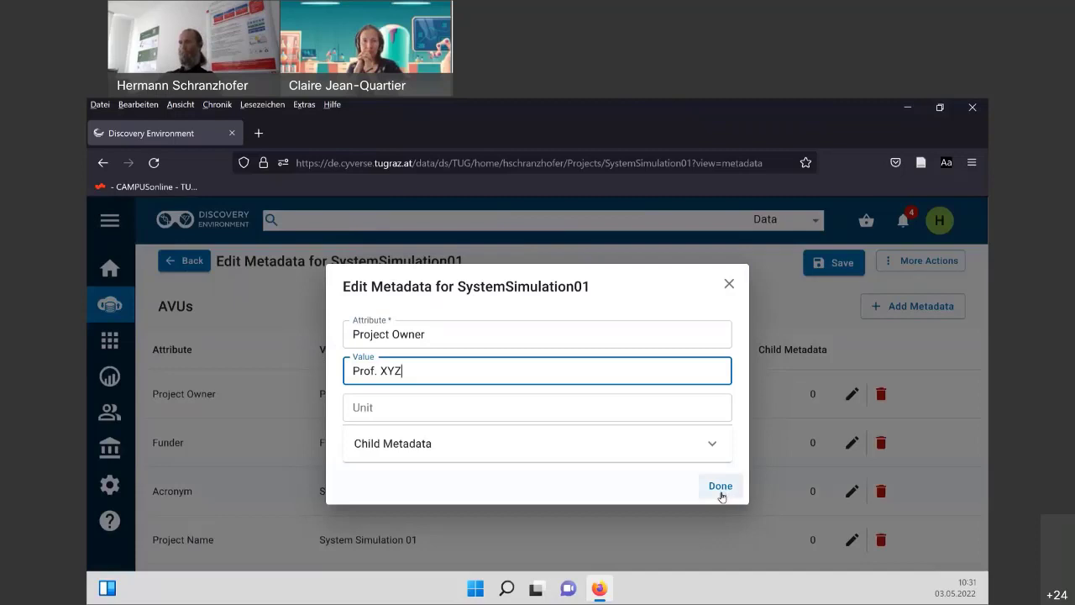
click(722, 488)
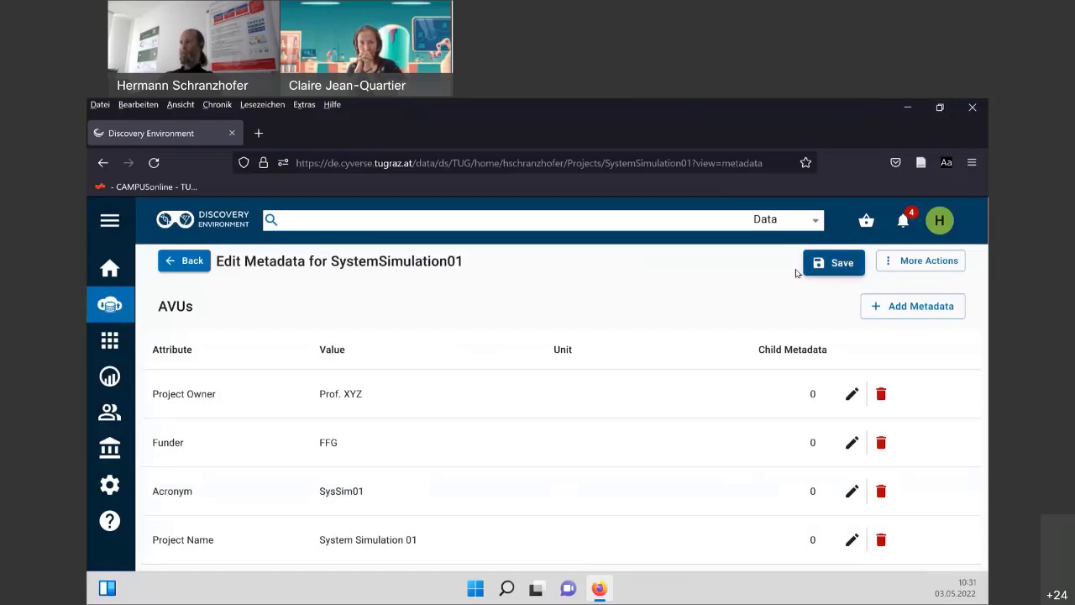
Save all four metadata attributes and dismiss the confirmation message.
click(835, 263)
click(835, 263)
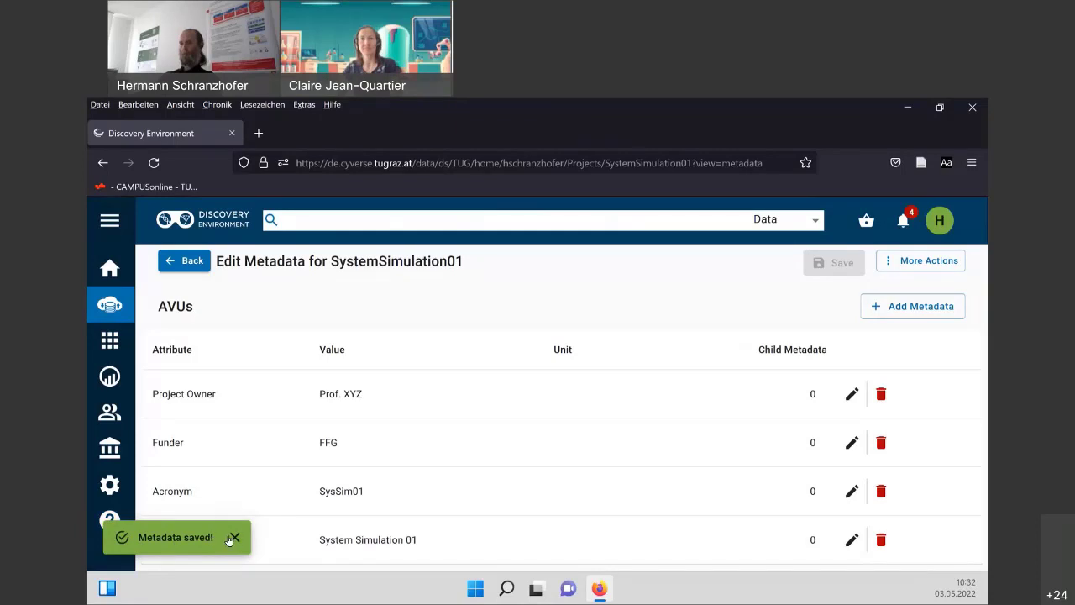
click(234, 538)
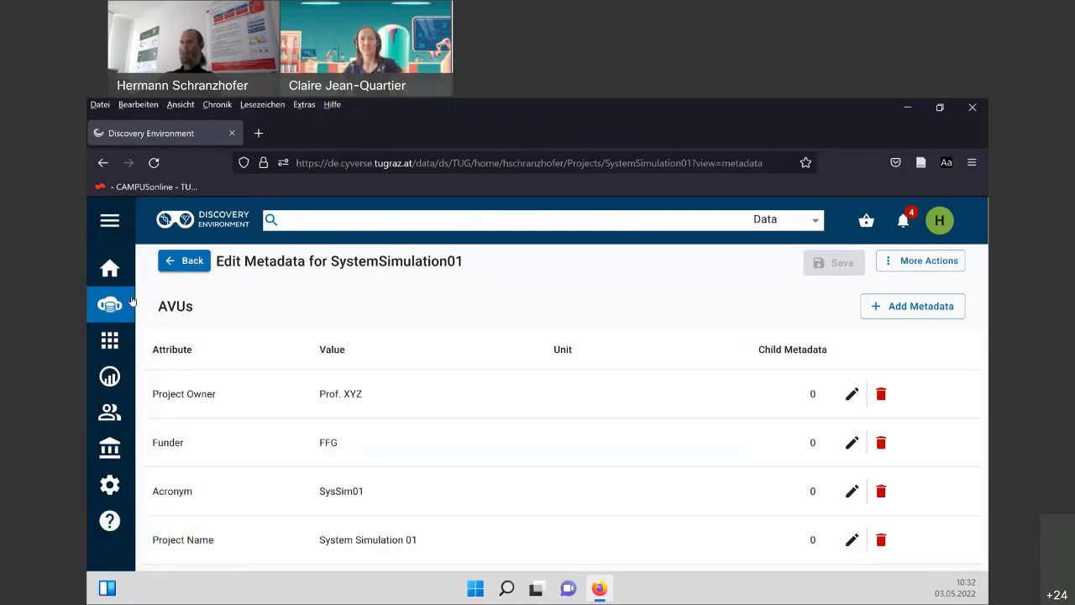
click(174, 262)
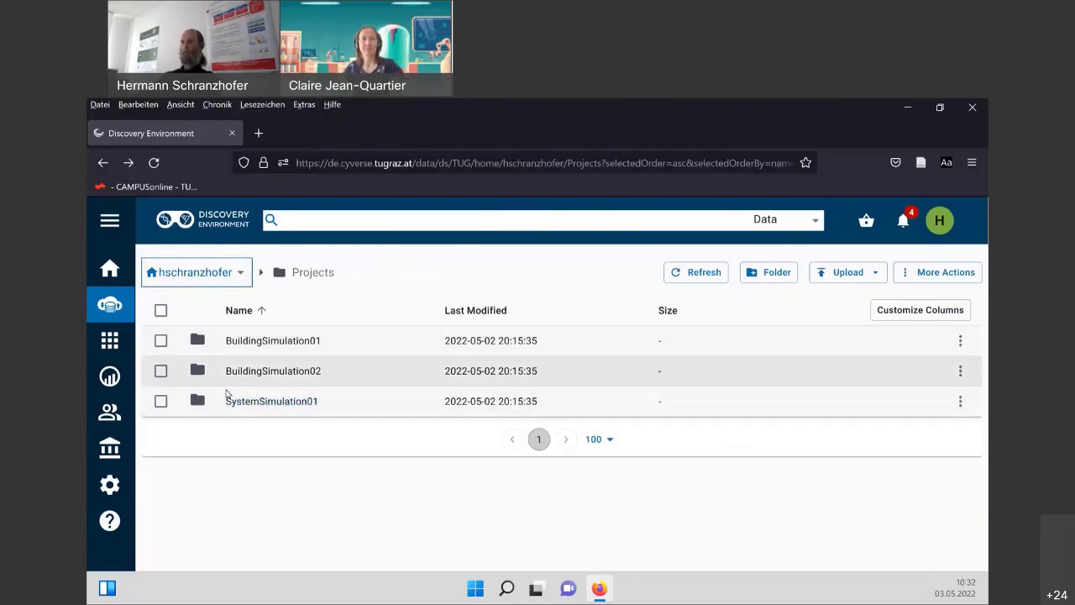
click(960, 370)
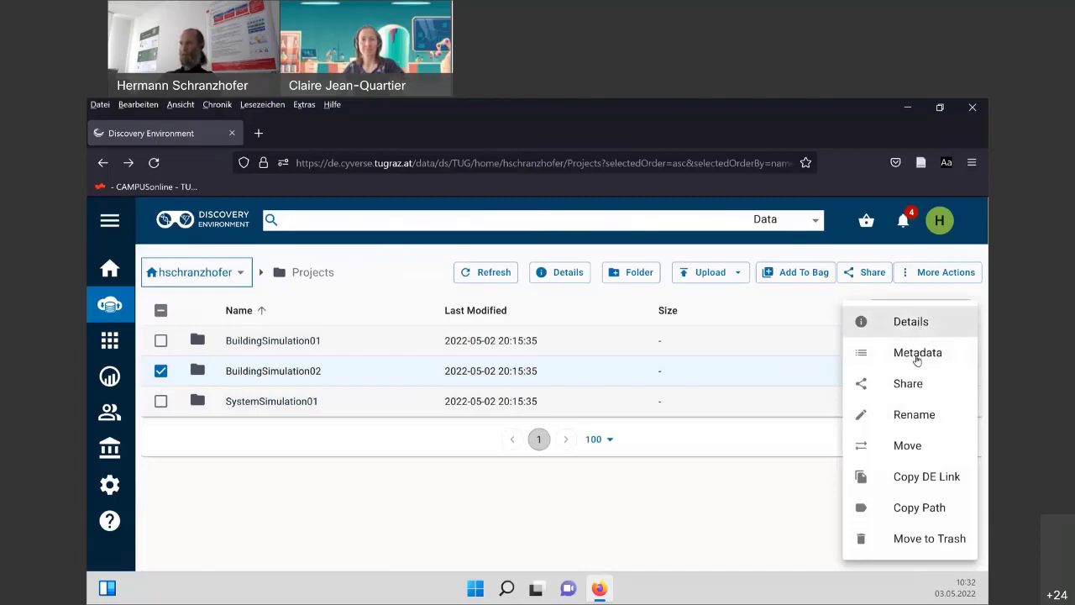
click(917, 354)
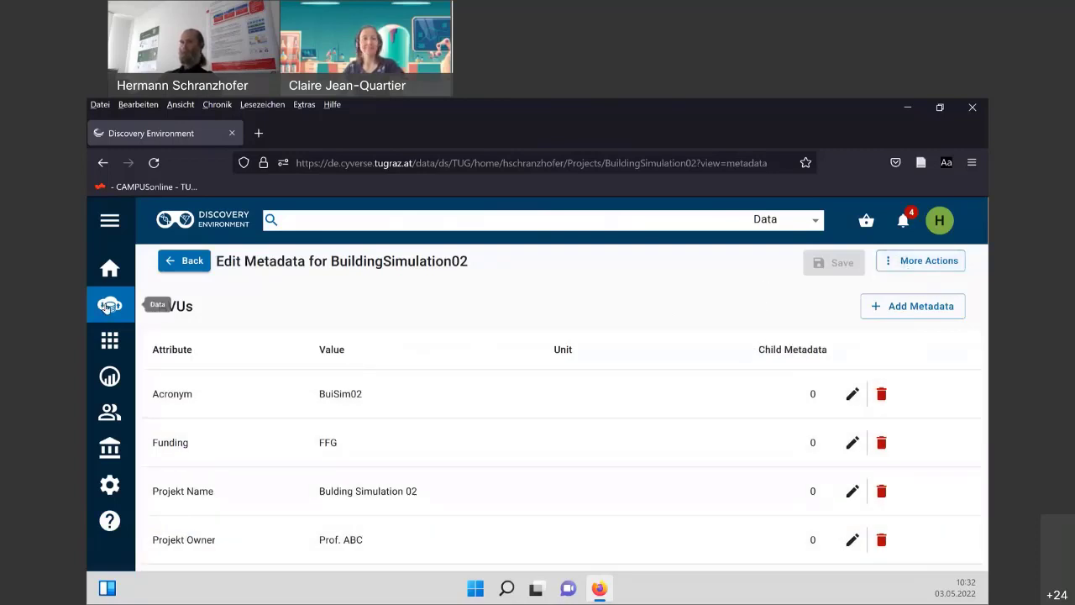
click(108, 305)
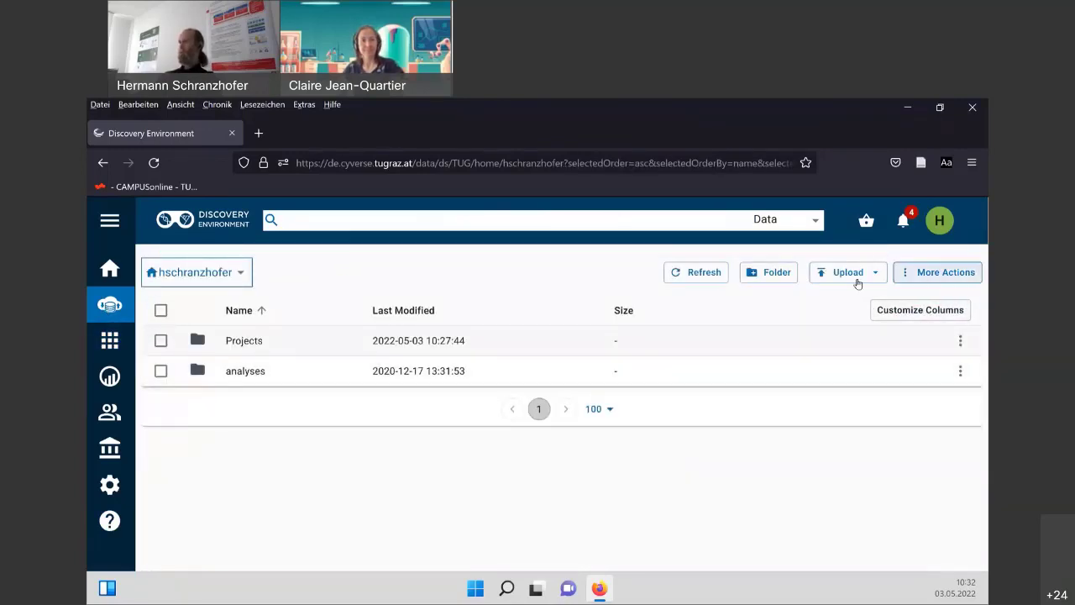
click(239, 341)
click(160, 342)
click(160, 371)
click(160, 401)
click(944, 272)
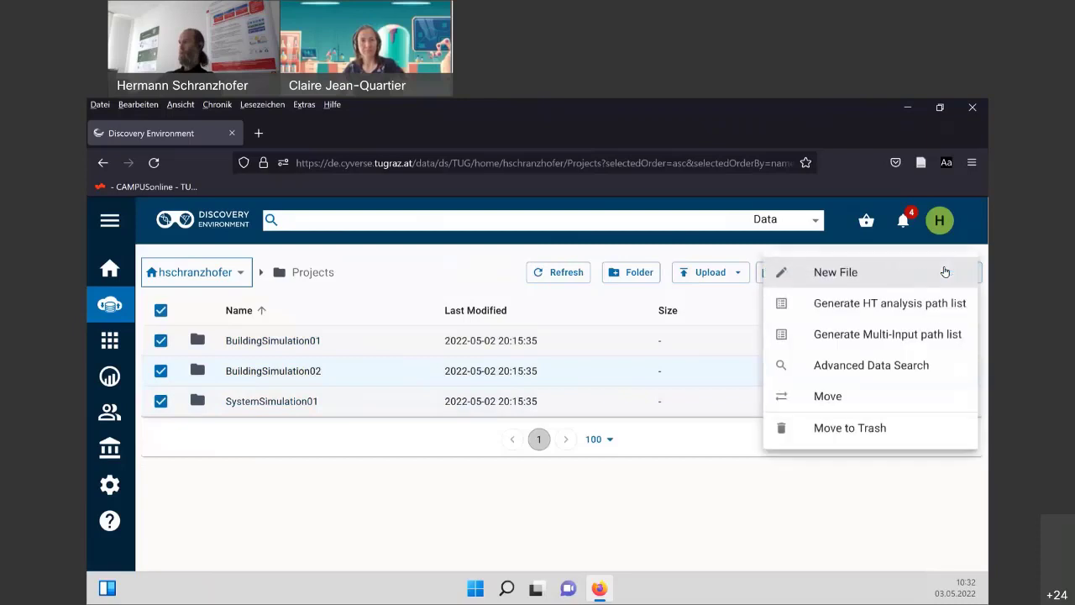
key(Escape)
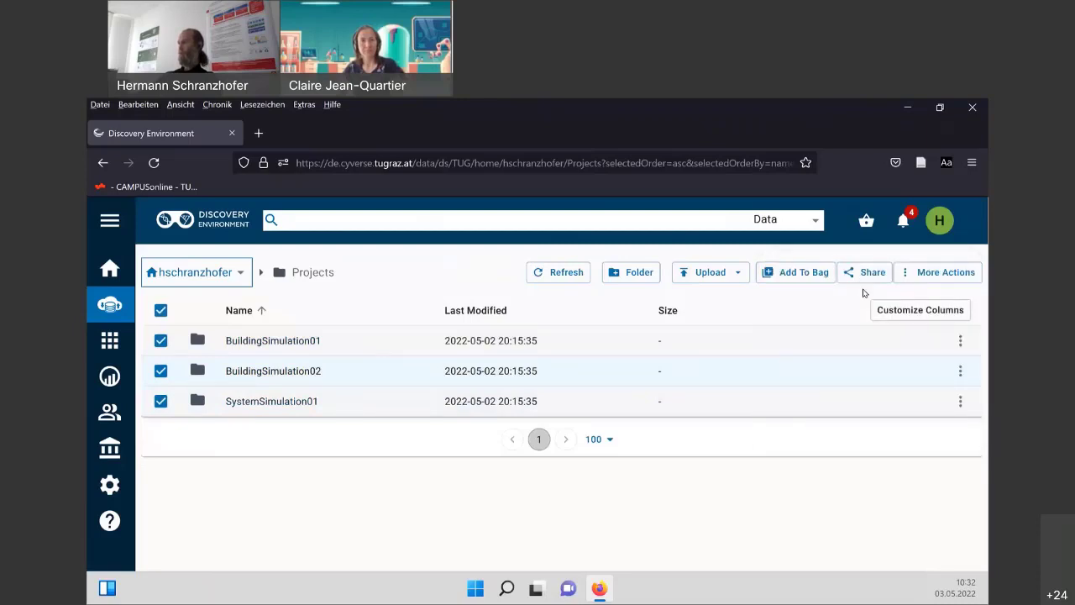
click(960, 341)
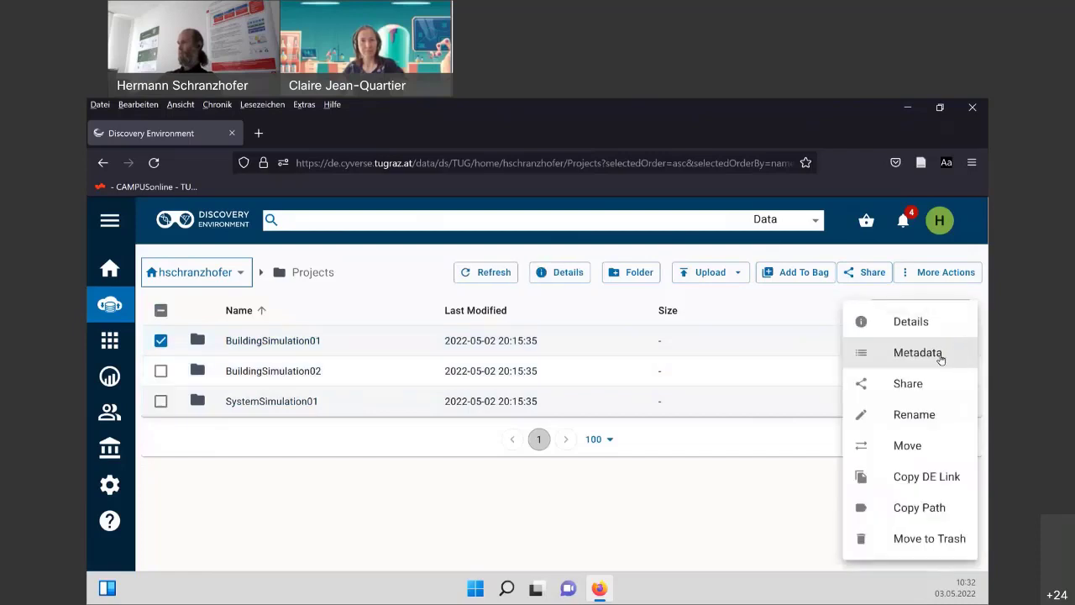
click(805, 485)
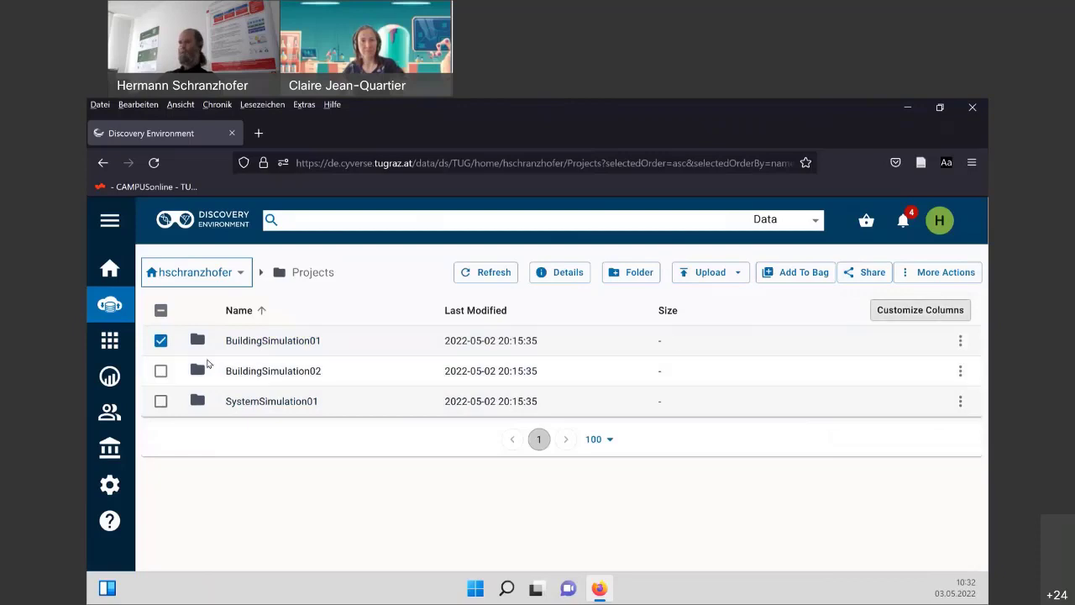
click(387, 490)
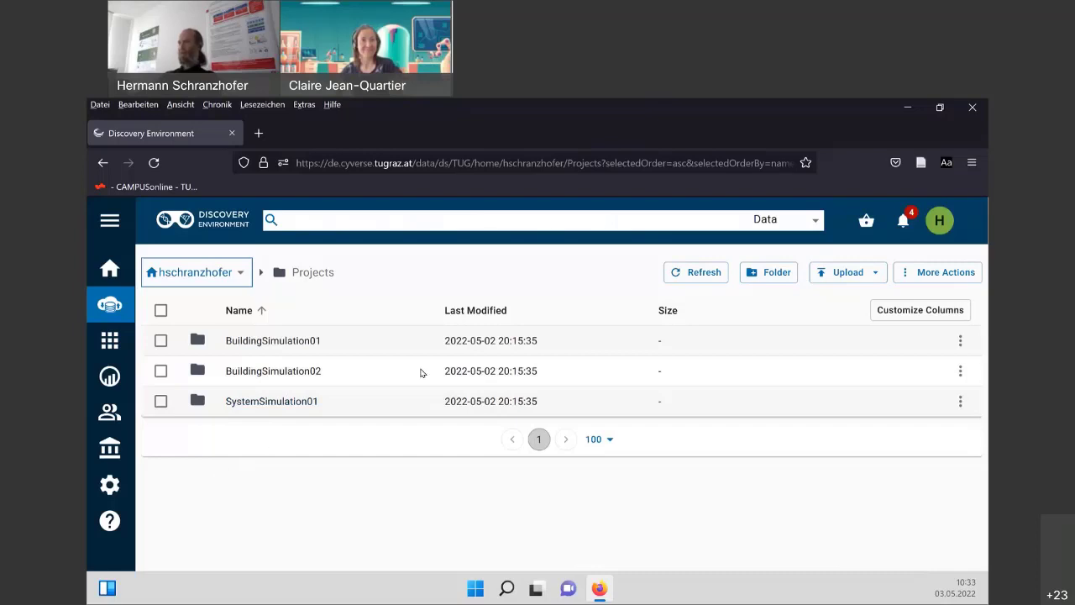
Open the notifications list, scroll to its bottom and mark all as read.
click(905, 220)
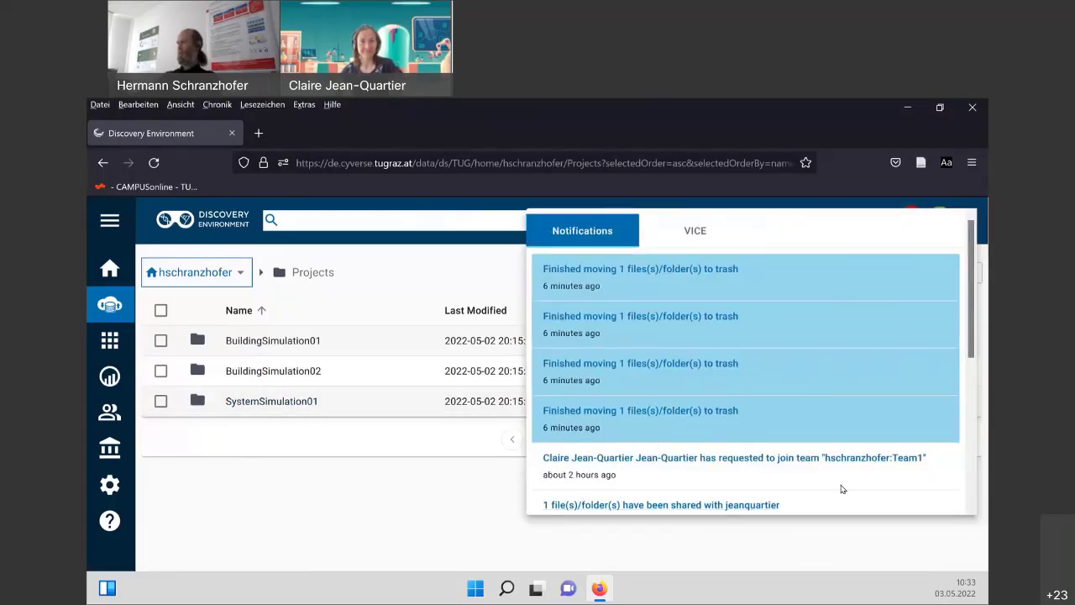
click(916, 195)
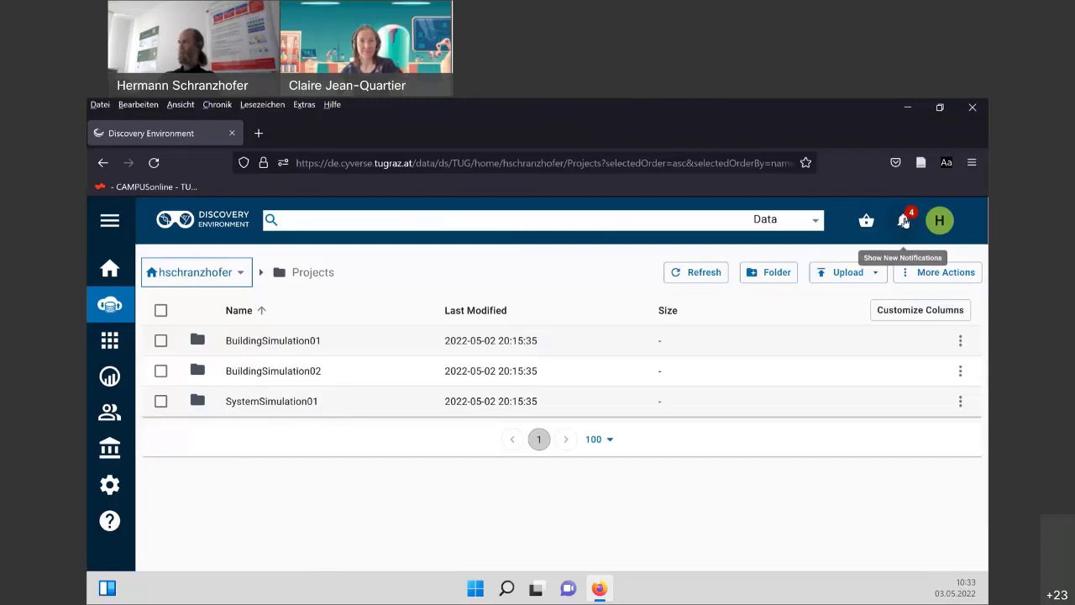
click(904, 220)
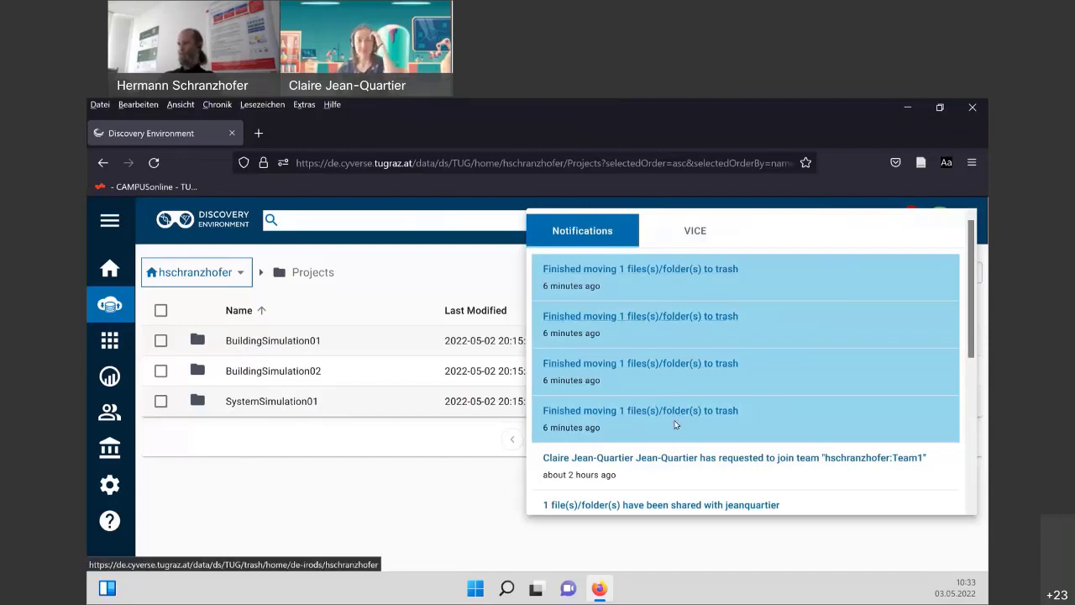
scroll(682, 420, down, 2)
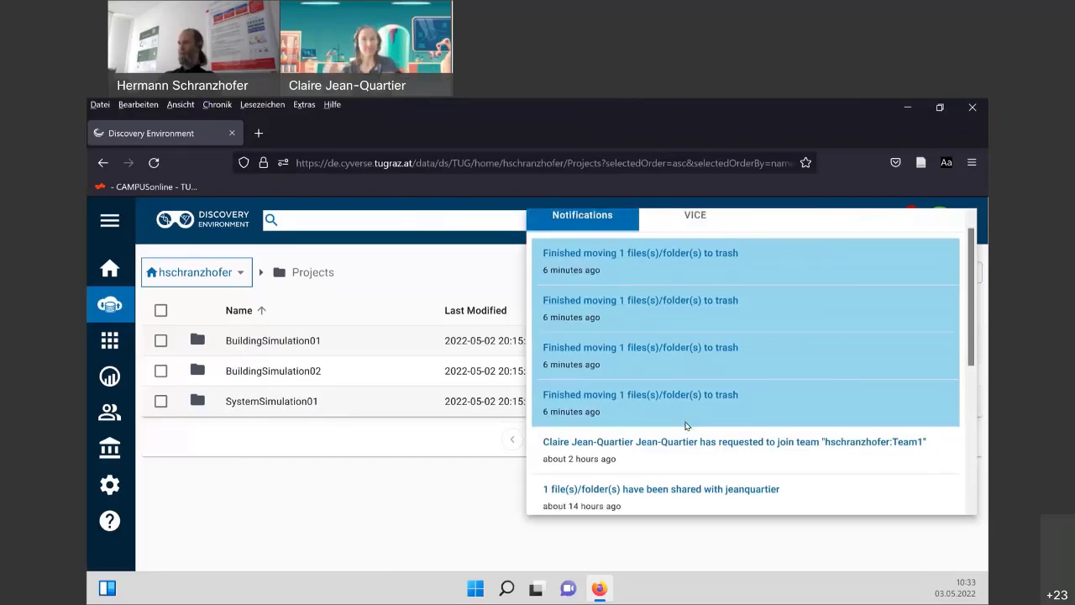
scroll(680, 401, down, 4)
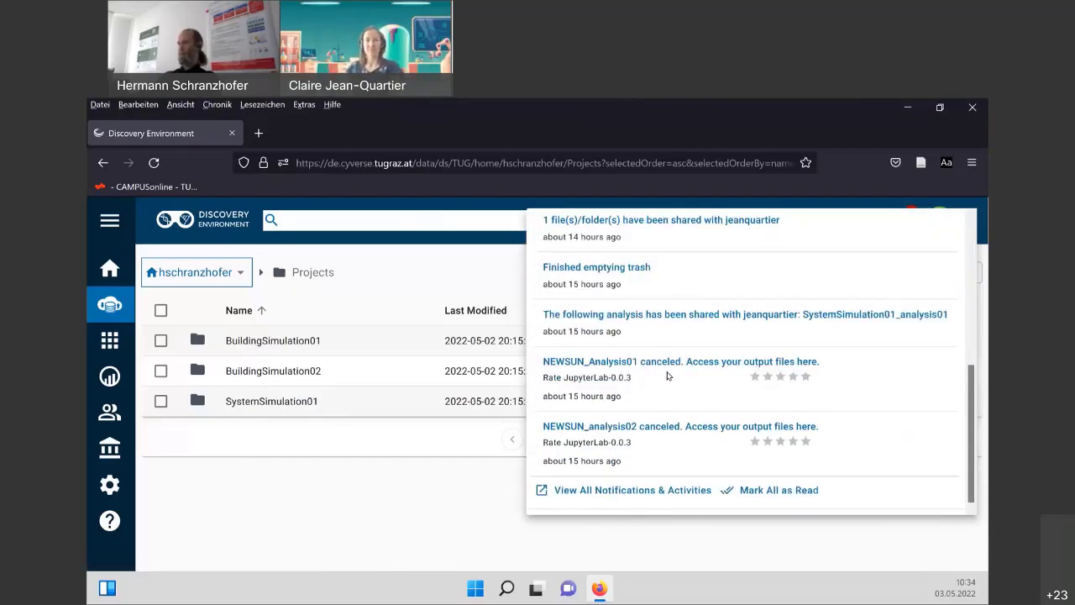
click(773, 490)
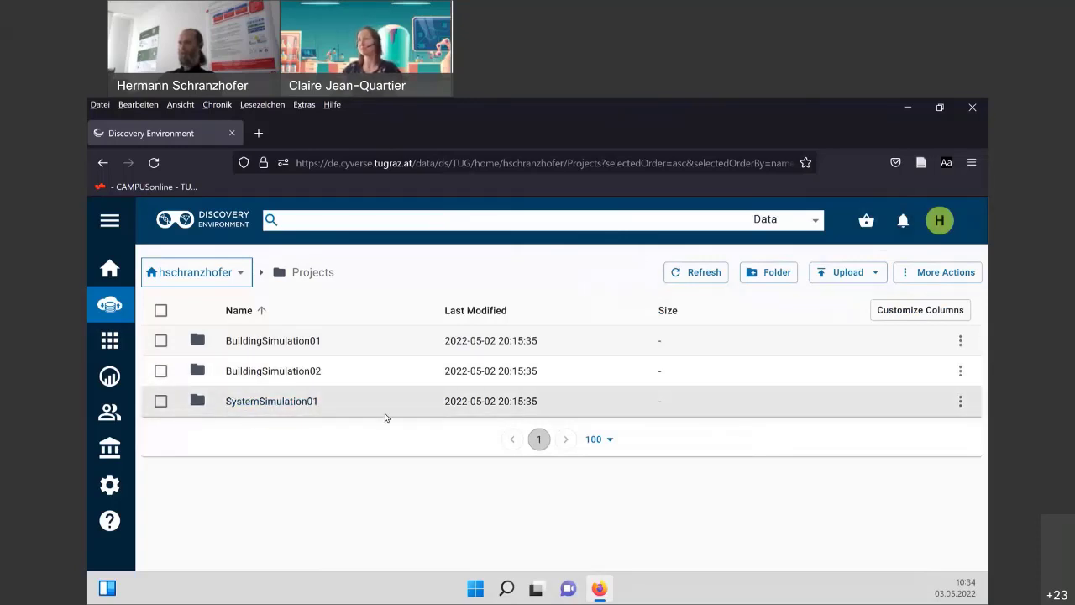
In SystemSimulation01's sharing settings, remove the collaborator's existing access.
click(961, 402)
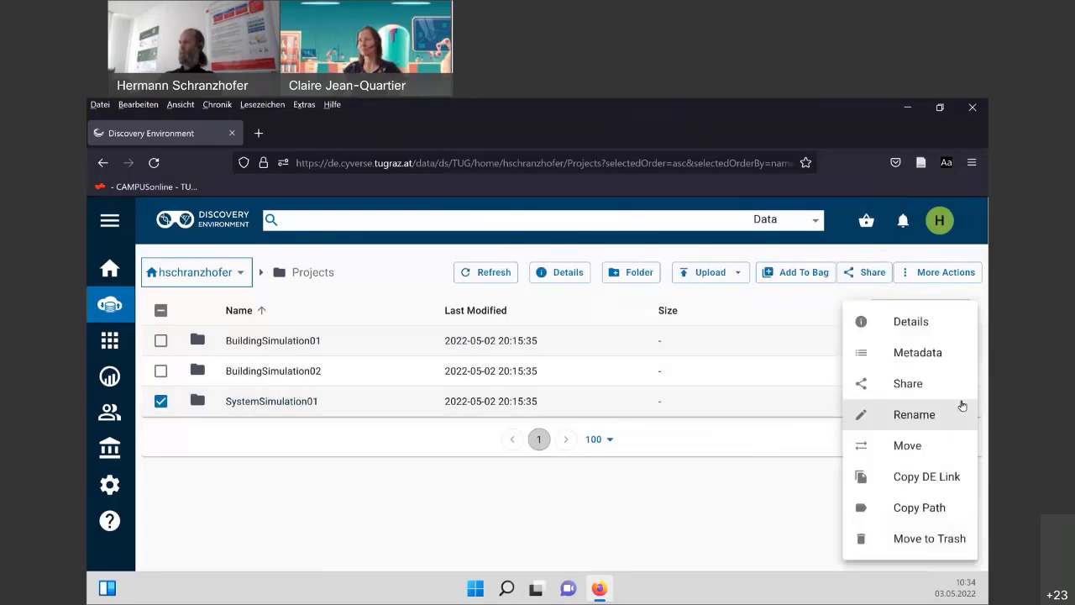
click(908, 384)
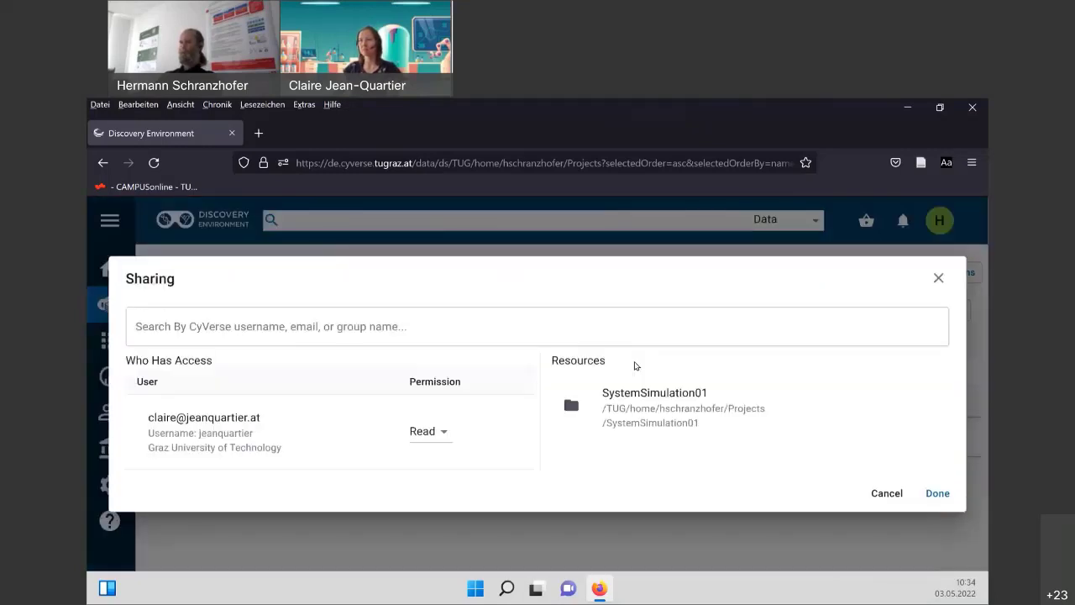
click(430, 441)
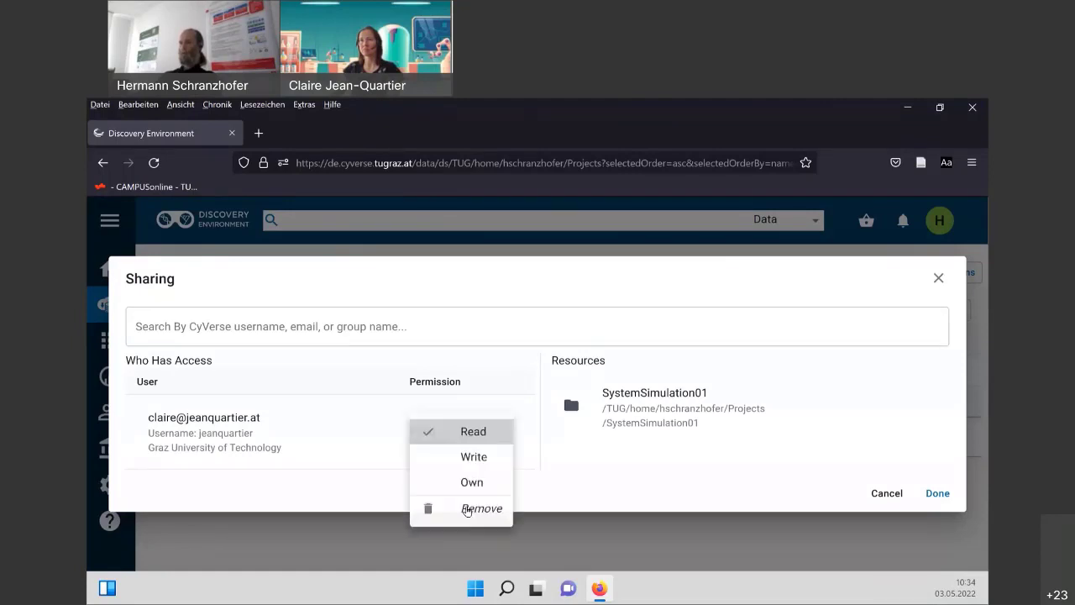
click(470, 510)
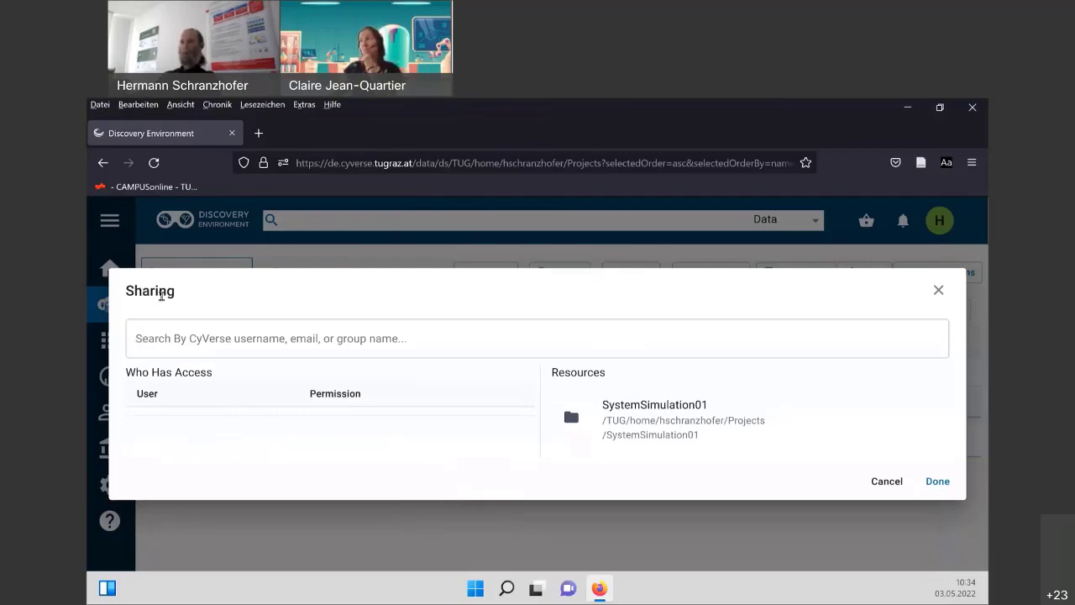
Search for the collaborator again, add them with Read permission and confirm the share.
click(164, 339)
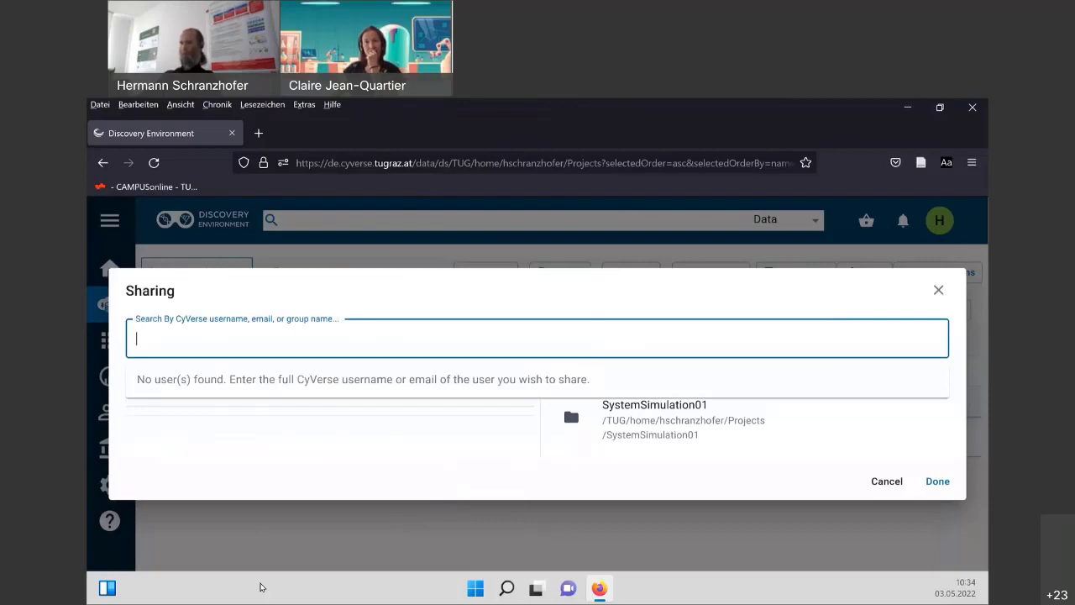
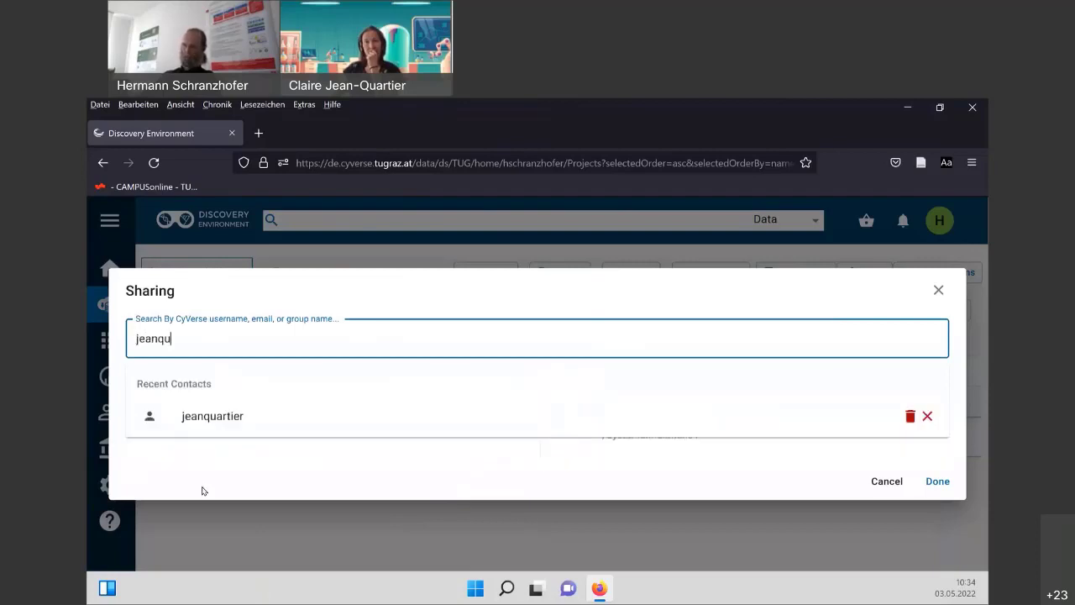
click(206, 418)
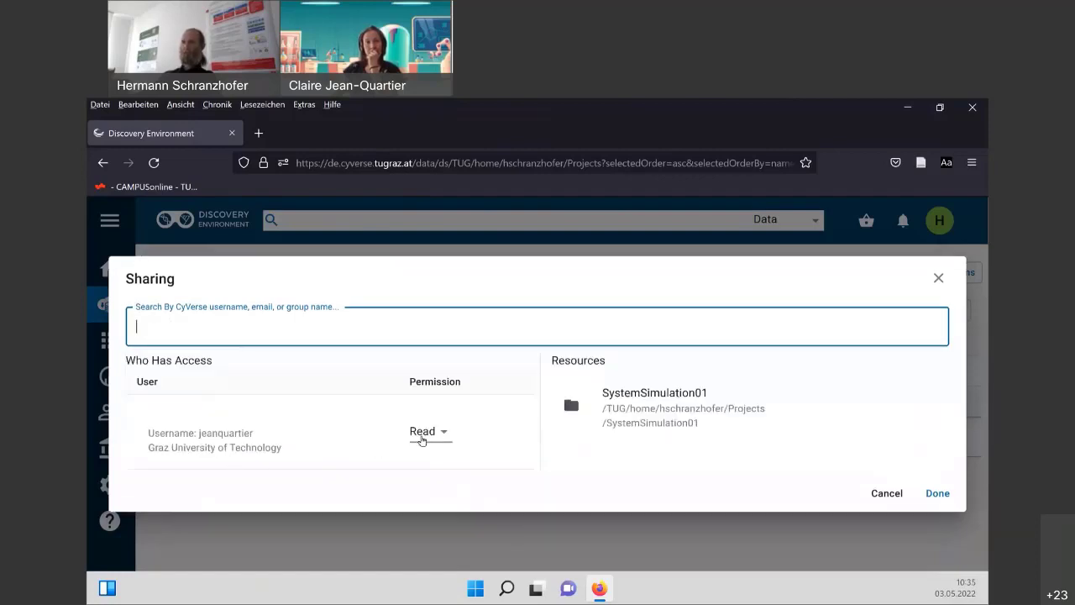
click(422, 434)
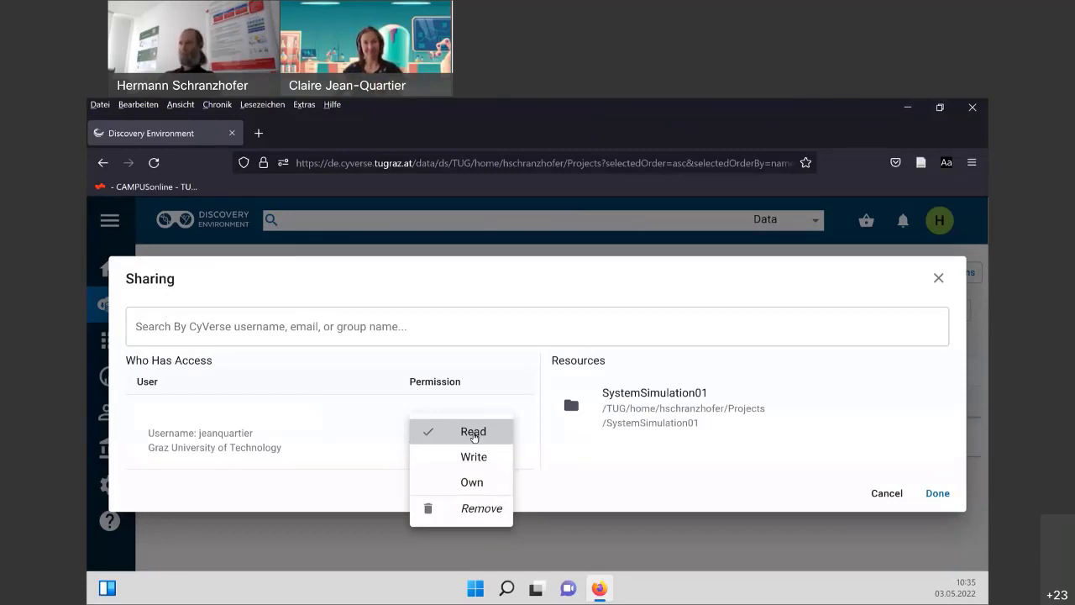
click(474, 435)
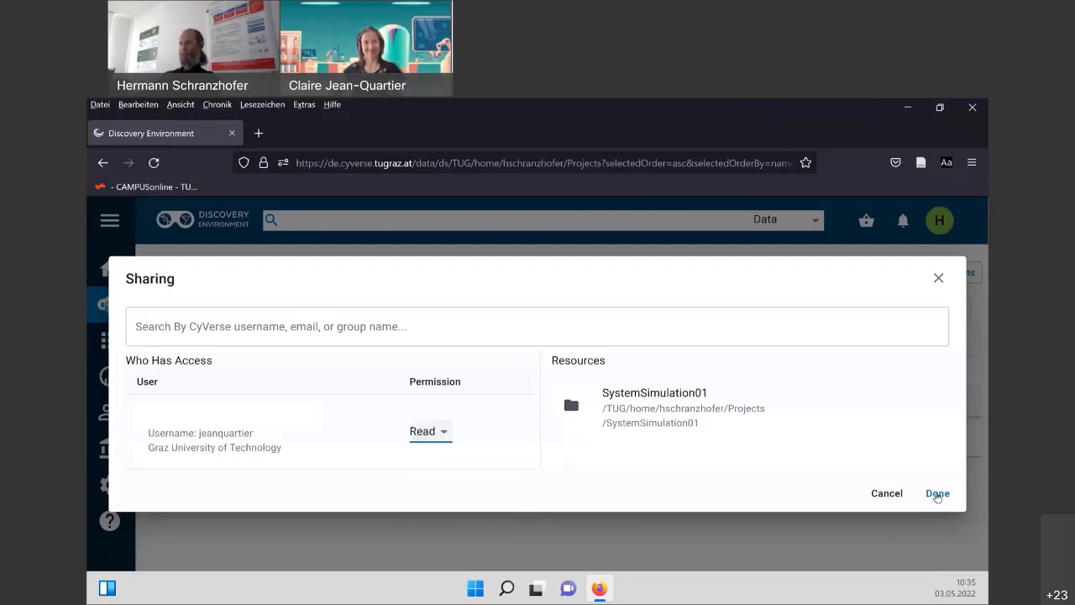
click(937, 494)
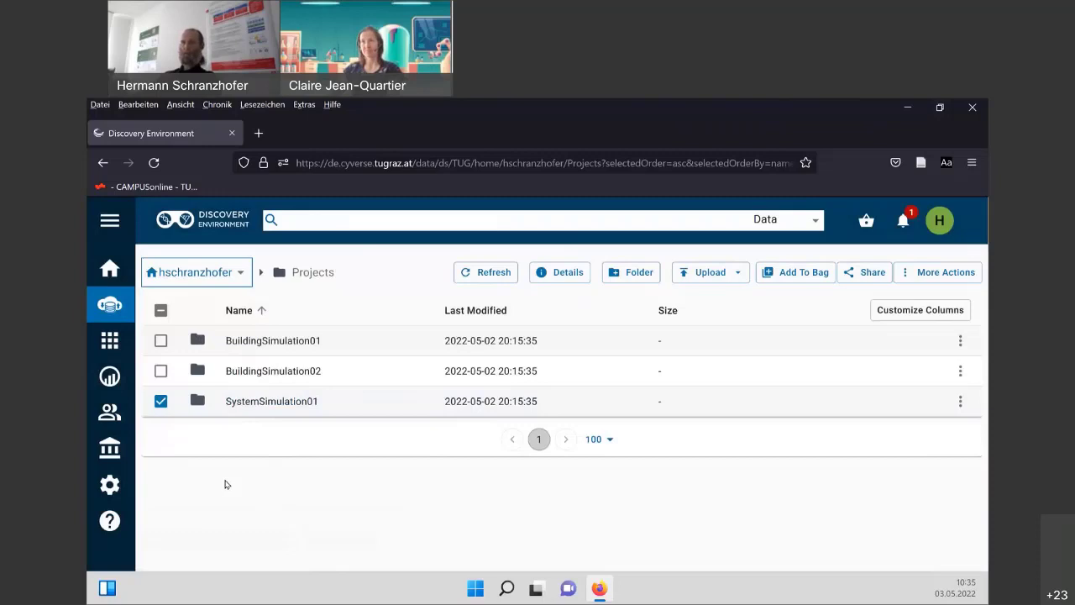
Show the full Browse All Apps catalogue, listing datahog, Draw and JupyterLab-0.0.3.
click(110, 341)
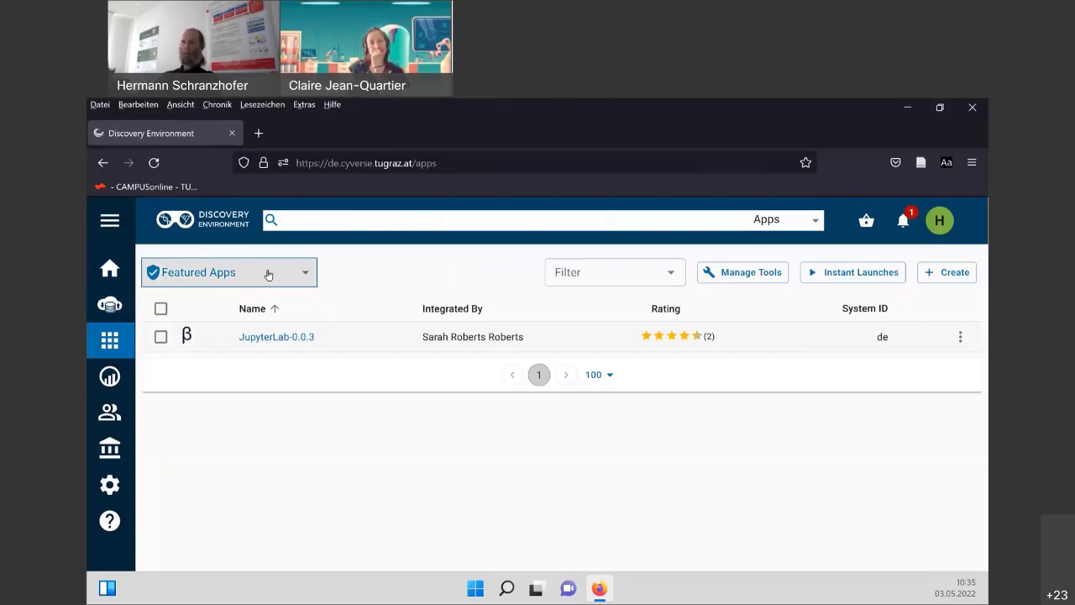
click(268, 275)
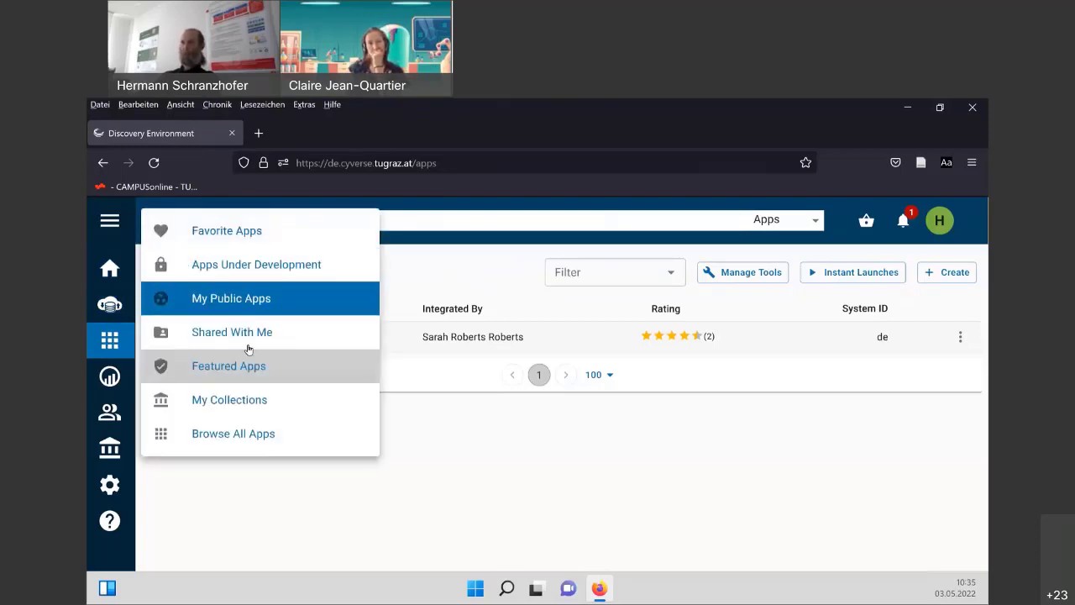
click(249, 436)
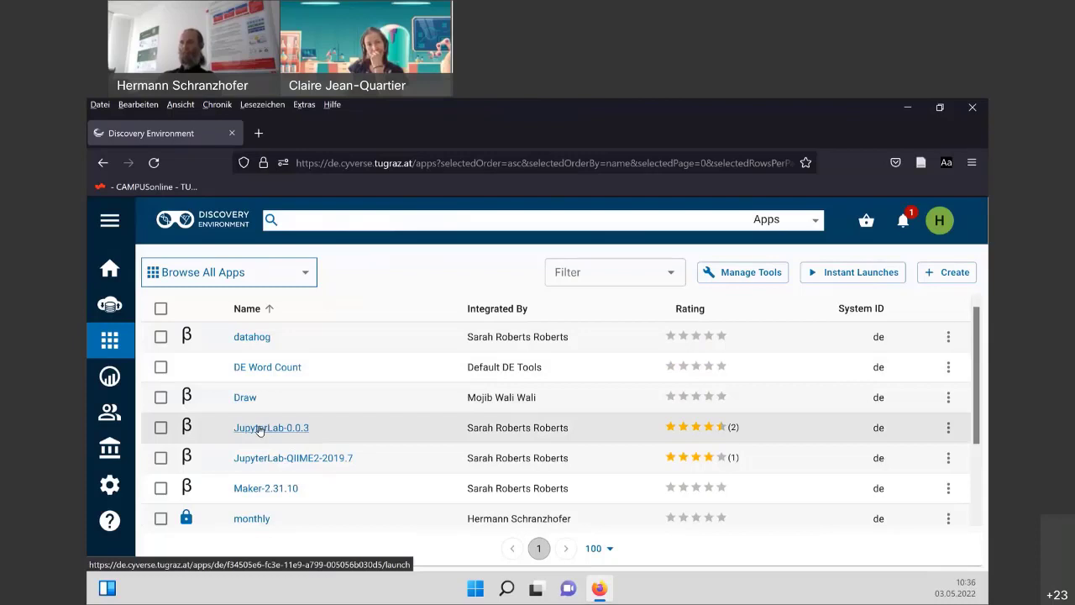
Start a JupyterLab-0.0.3 launch and rename the analysis to SystemSimulation01_analysis1.
click(259, 429)
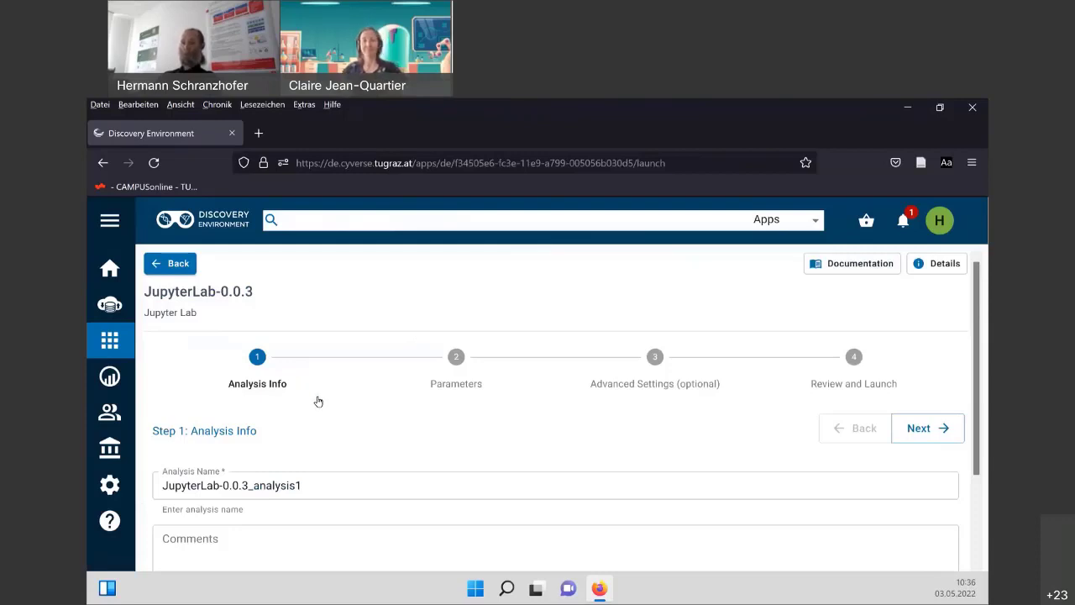
scroll(318, 401, down, 2)
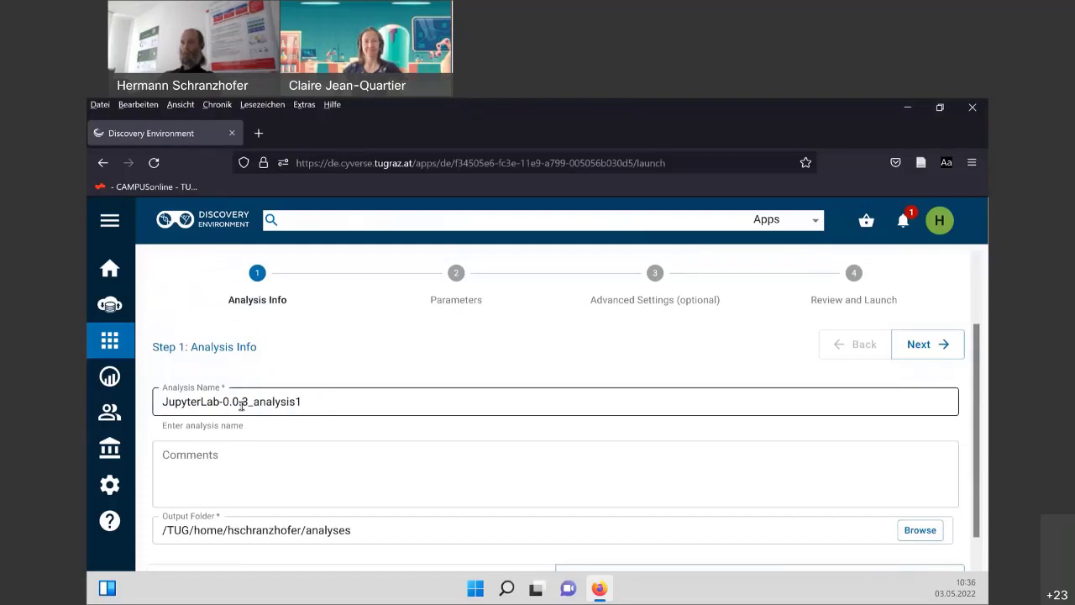
click(249, 402)
key(shift+Left)
key(shift+Left)
key(shift+Left)
key(shift+Left)
key(shift+Left)
key(shift+Left)
key(shift+Left)
key(shift+Left)
key(shift+Left)
key(shift+Left)
key(shift+Left)
key(shift+Left)
key(shift+Left)
key(shift+Left)
key(shift+Left)
key(shift+Left)
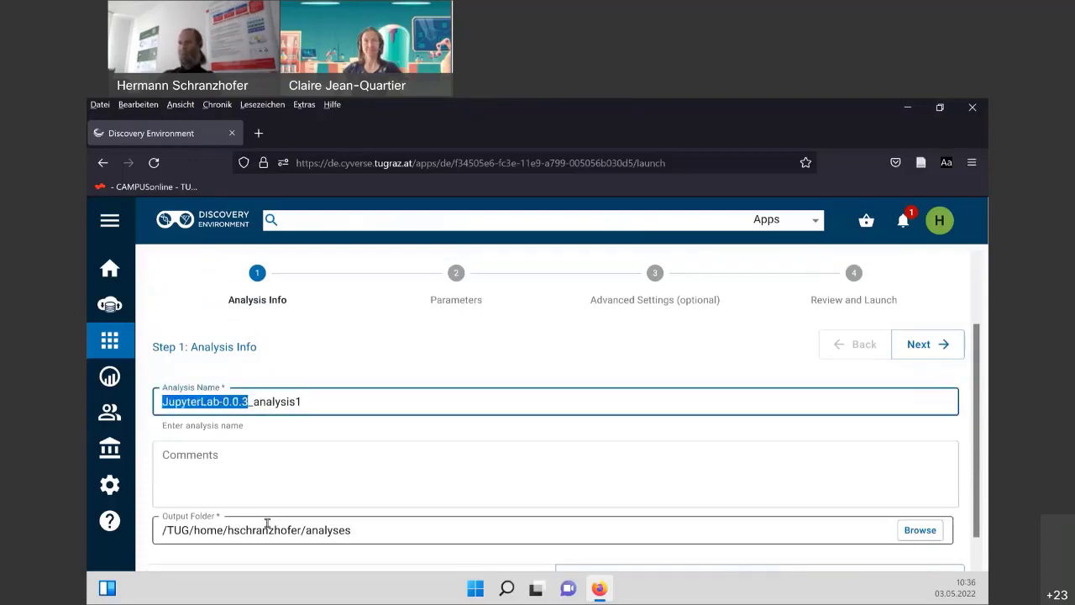
text(S)
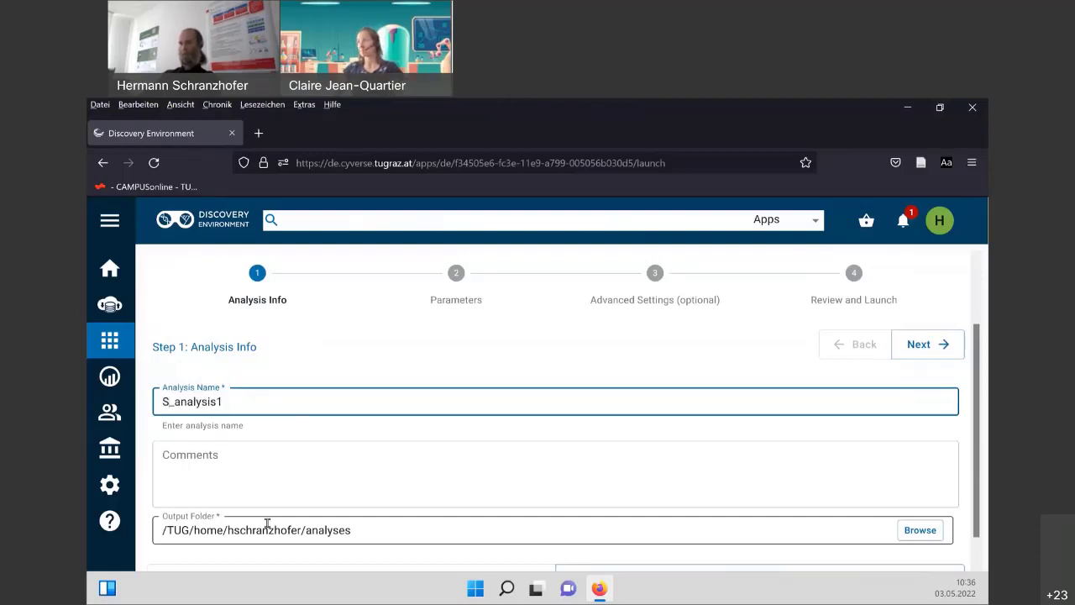
text(yste)
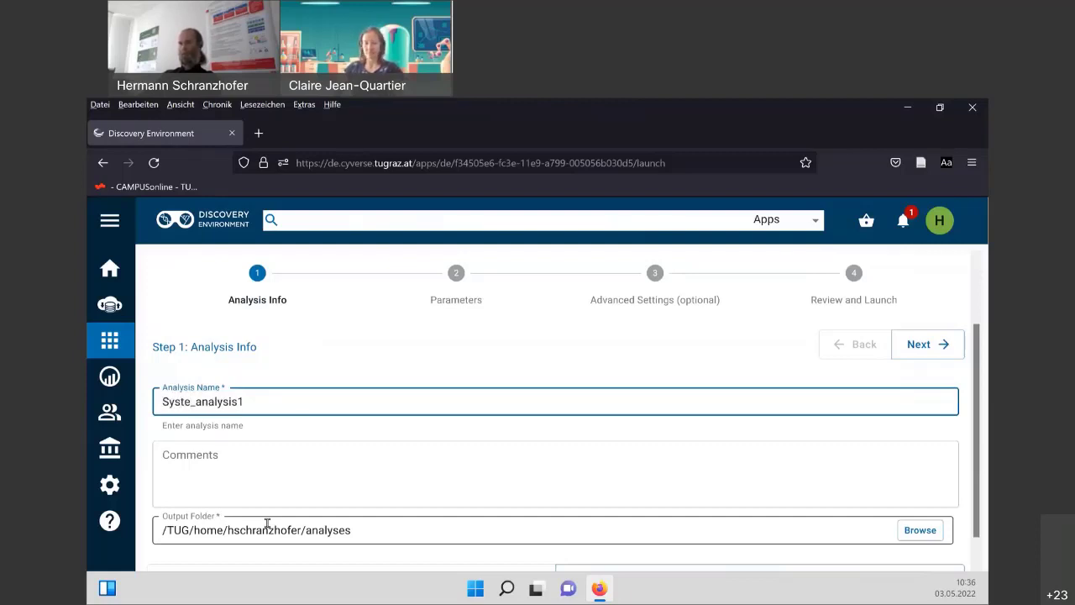
text(m)
key(BackSpace)
key(BackSpace)
key(BackSpace)
text(U)
key(BackSpace)
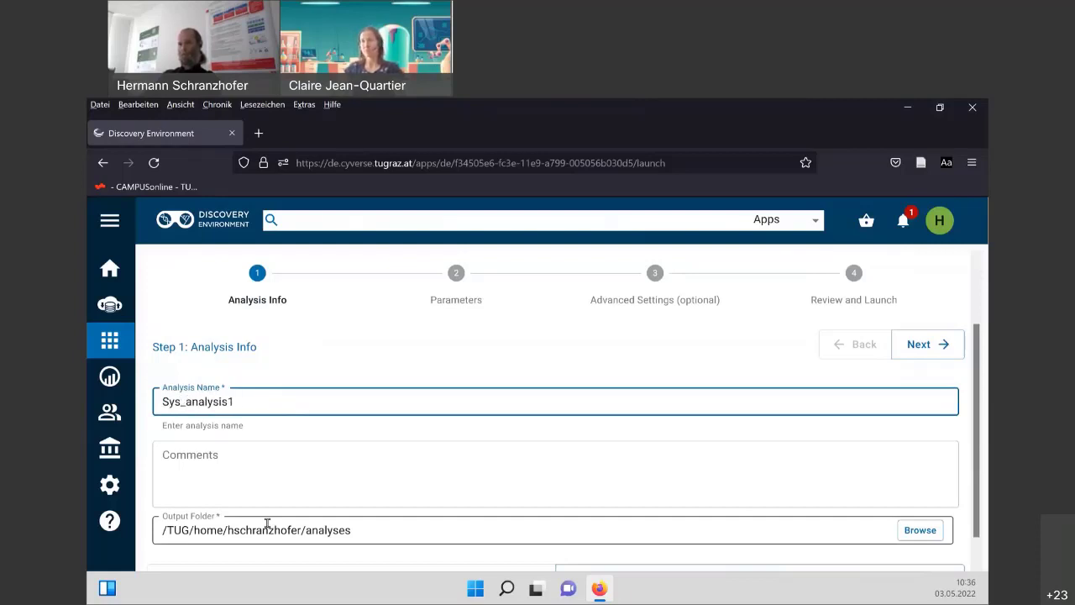
text(tem)
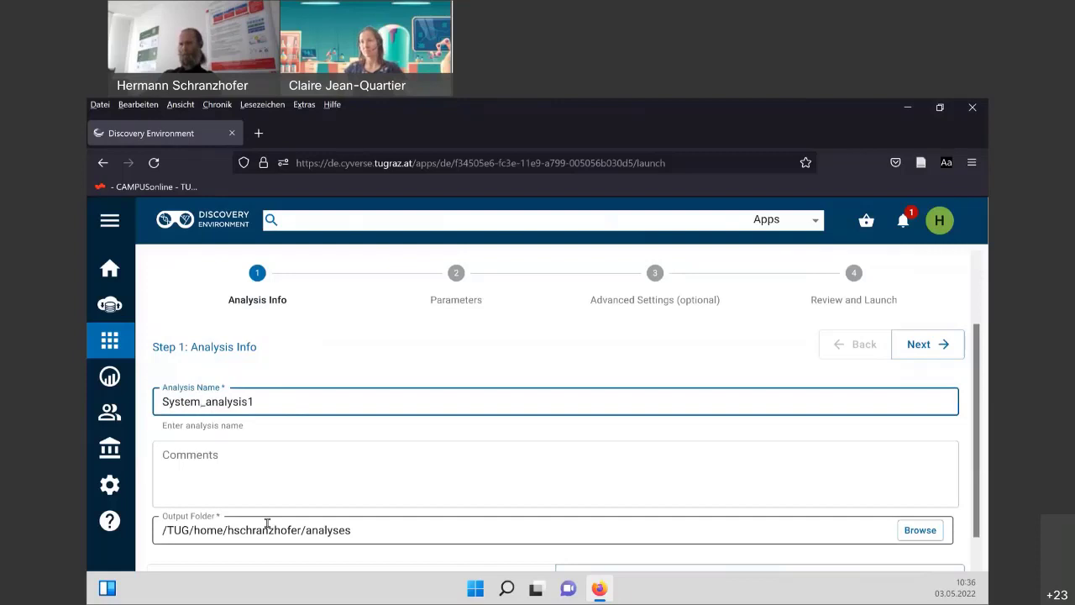
text(Simulation)
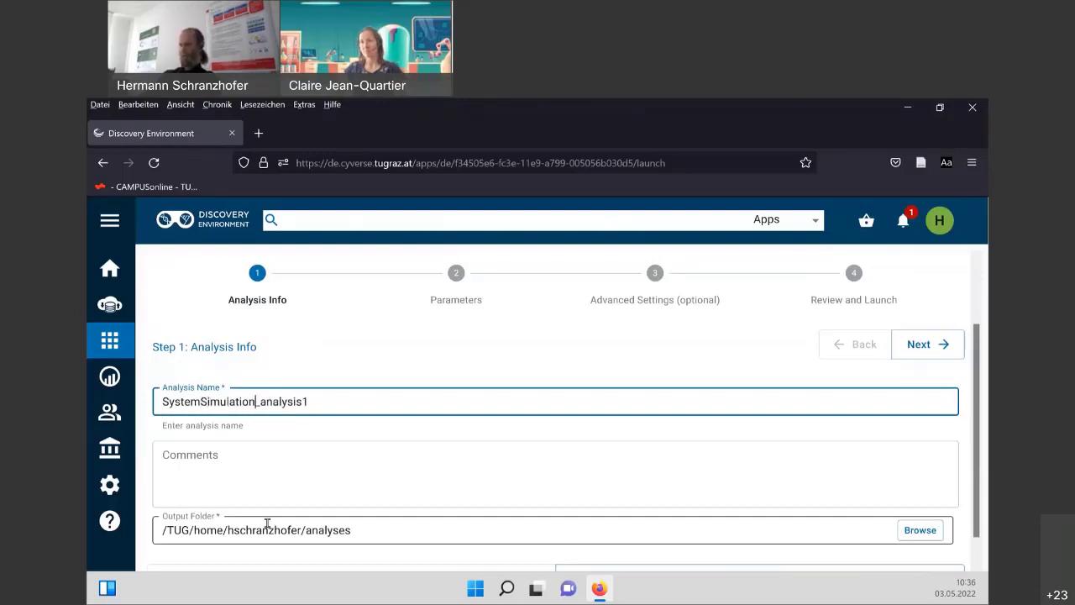
text(01)
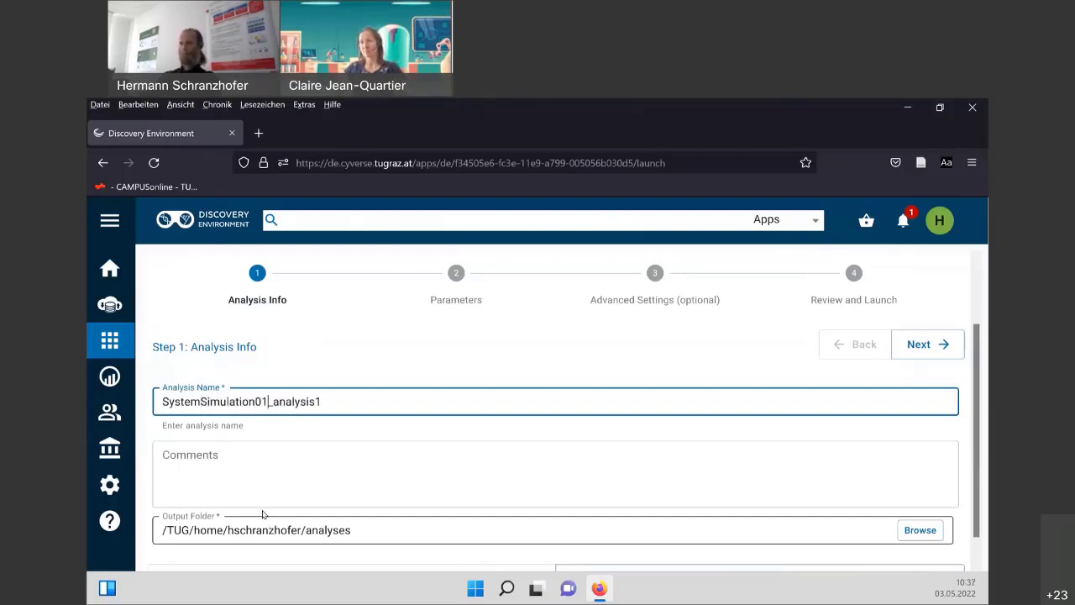
Leave the output folder at its default analyses path.
scroll(365, 503, down, 1)
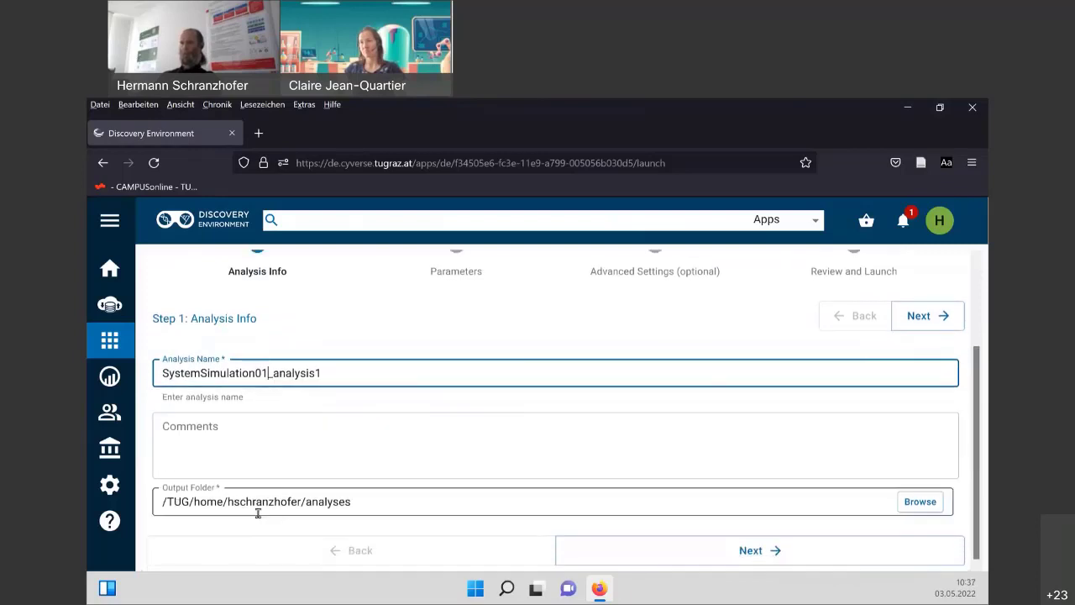
drag(354, 501, 305, 501)
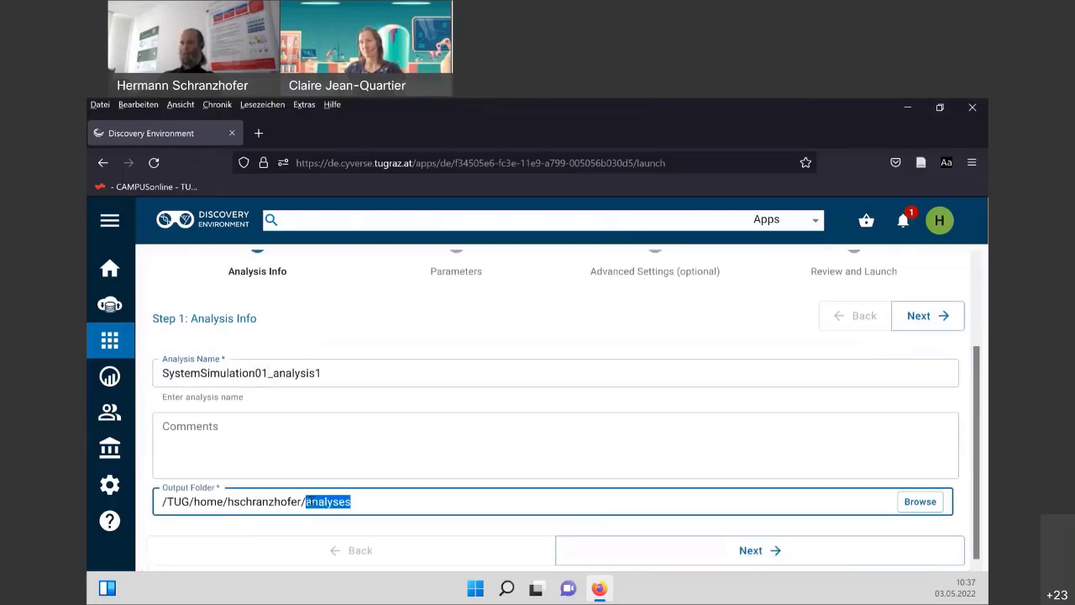
click(366, 502)
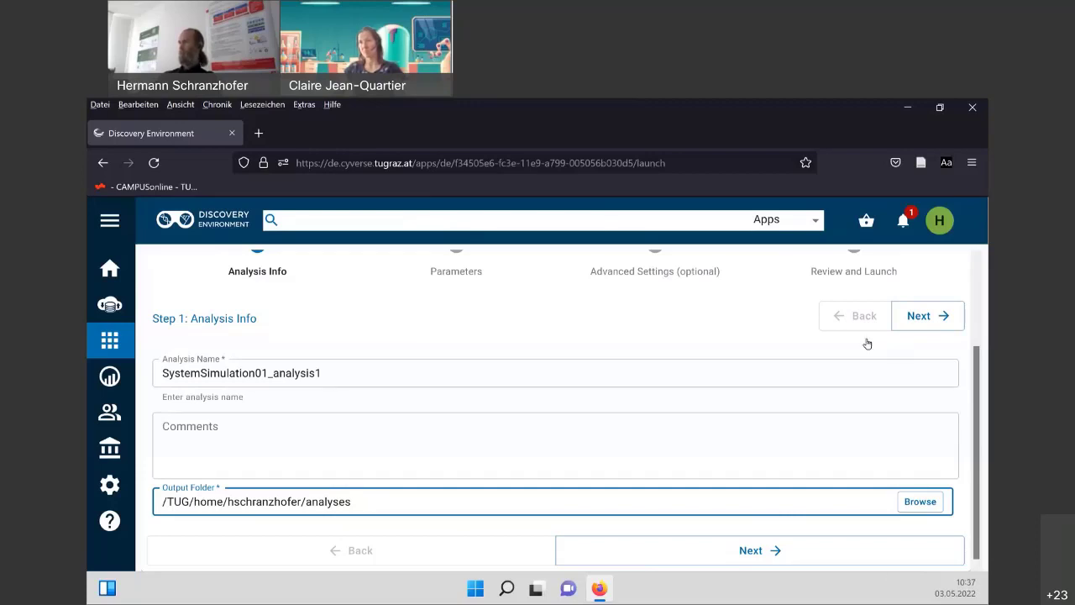
scroll(867, 343, up, 3)
In Analysis Parameters, set the input folder to Projects/SystemSimulation01.
click(923, 429)
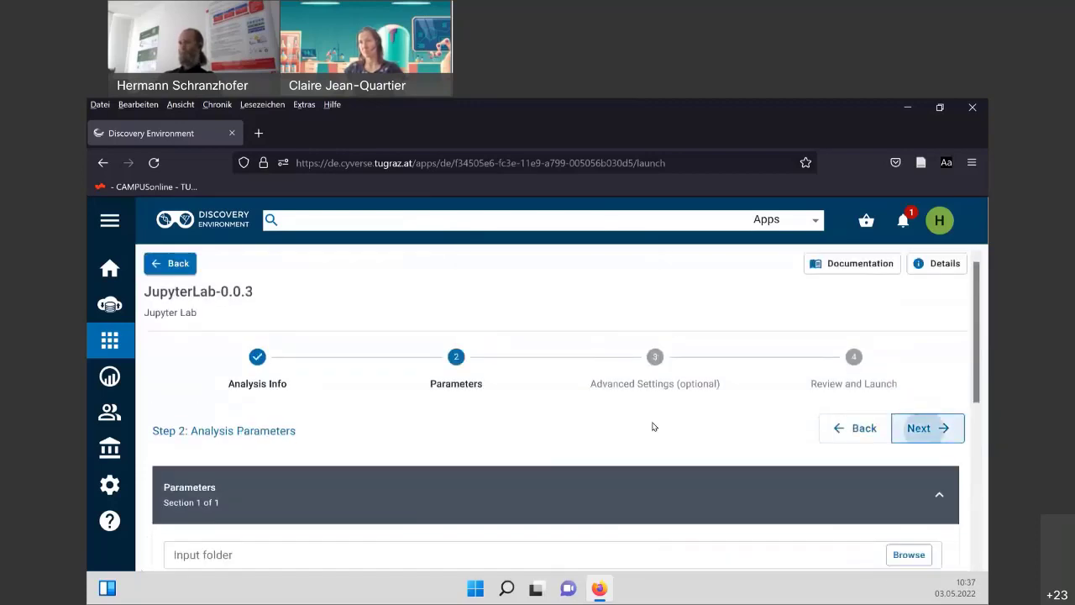
scroll(533, 425, down, 2)
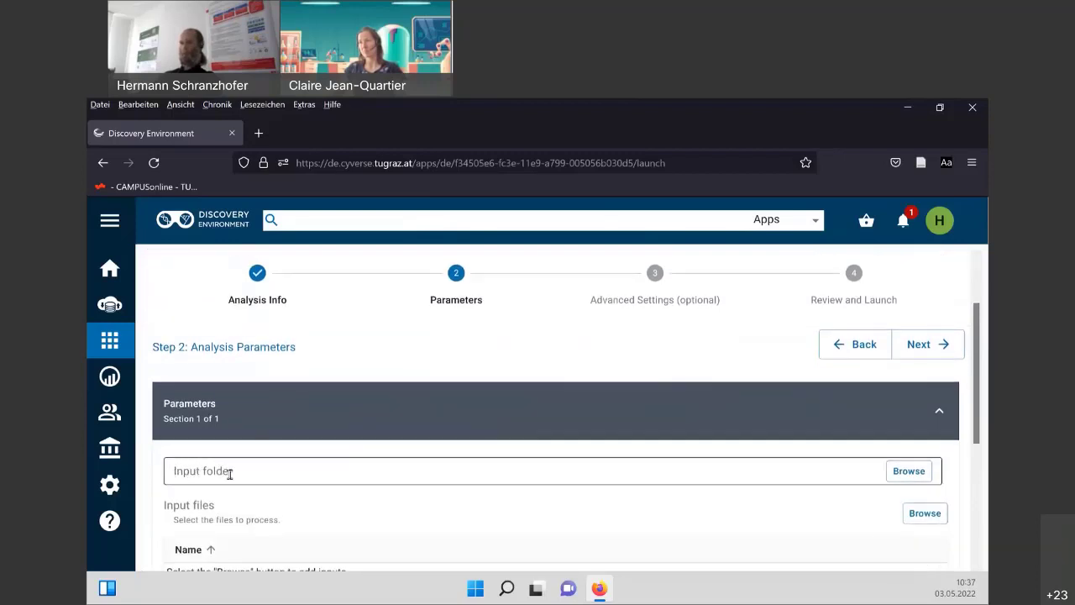
click(907, 472)
drag(616, 207, 651, 220)
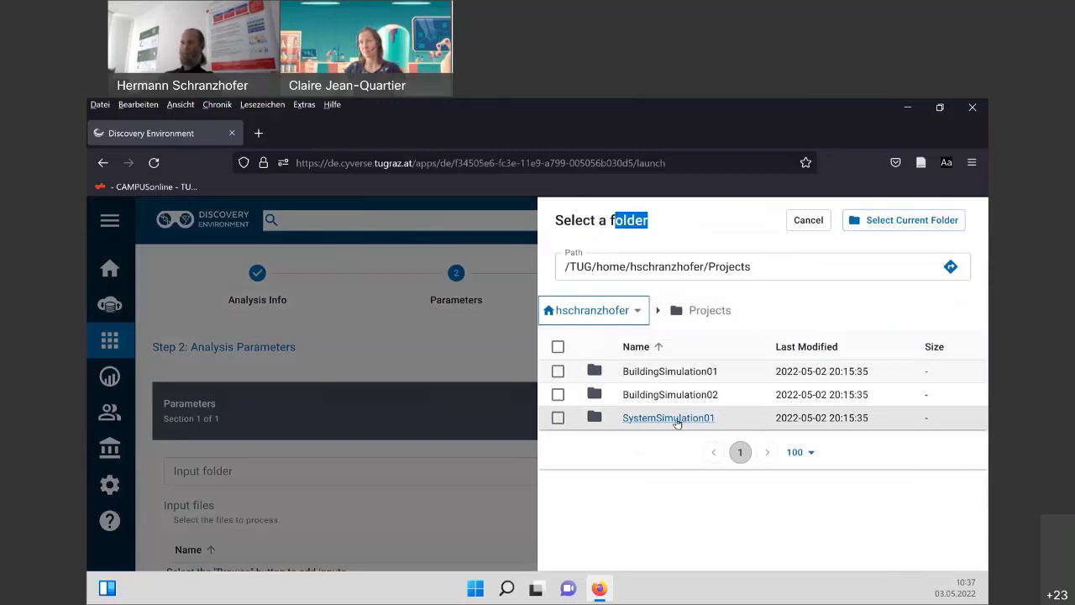
click(677, 420)
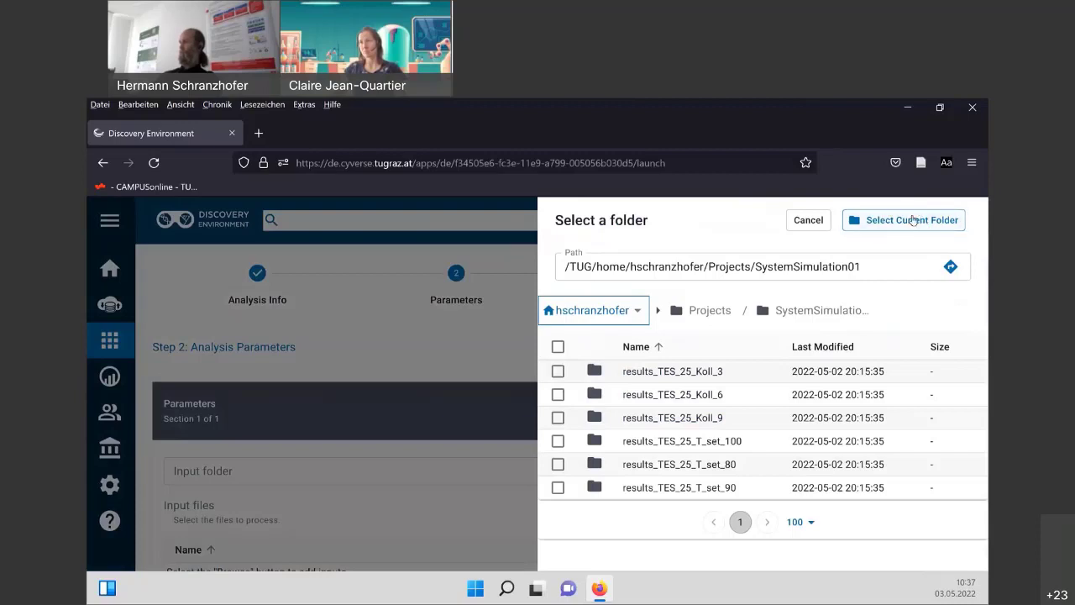
click(904, 218)
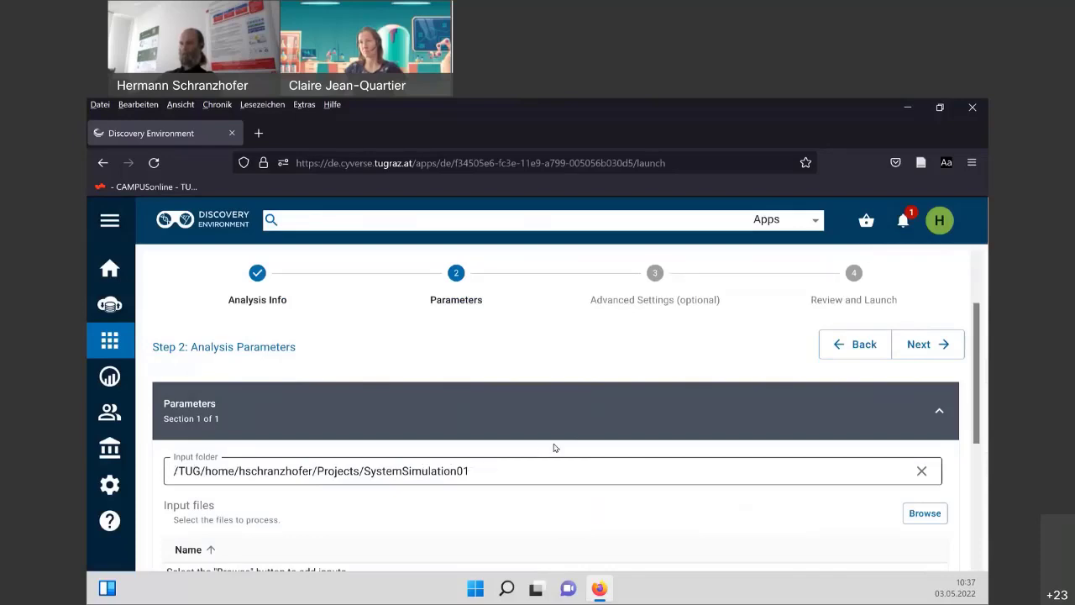
scroll(557, 448, down, 1)
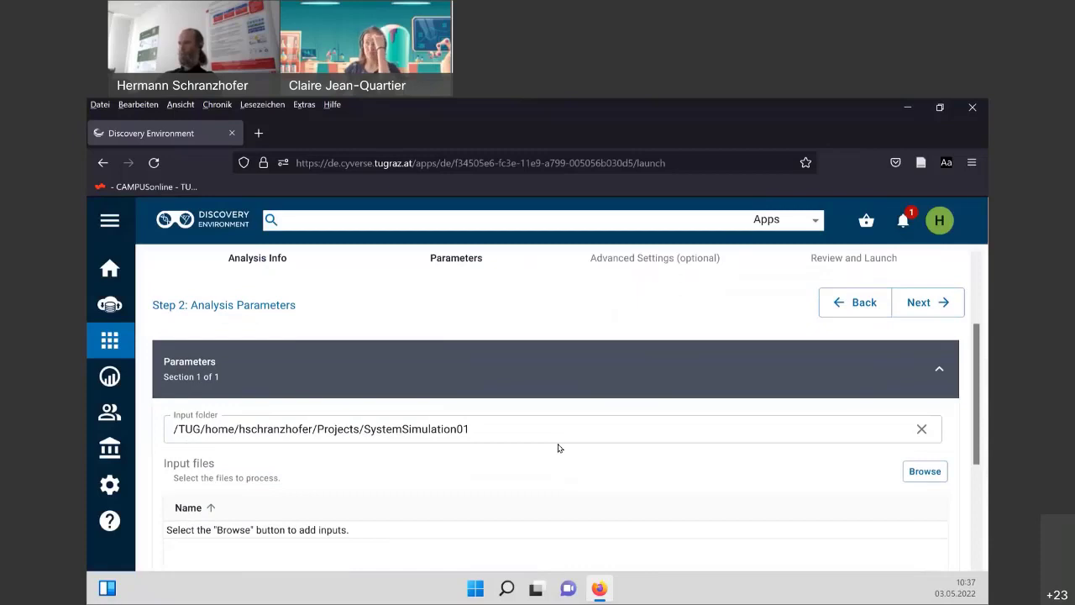
scroll(558, 448, up, 3)
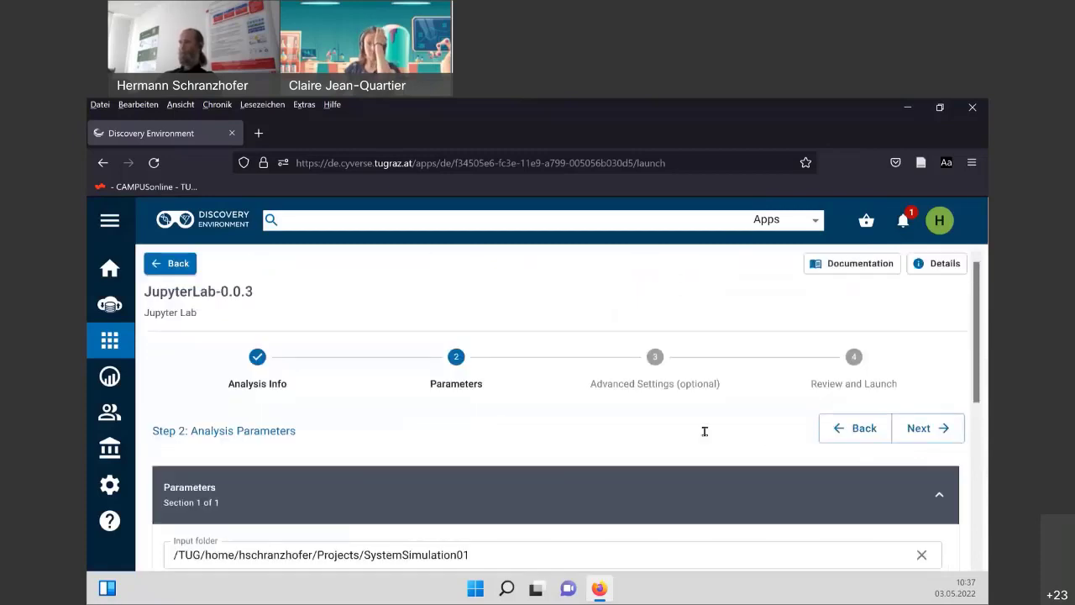
scroll(705, 431, down, 5)
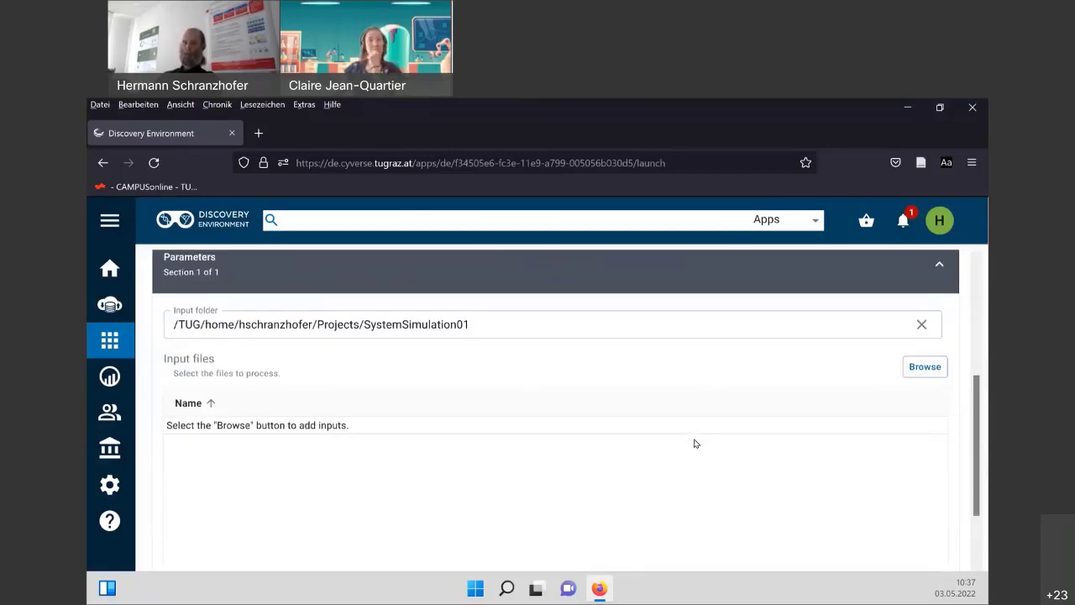
scroll(695, 444, up, 5)
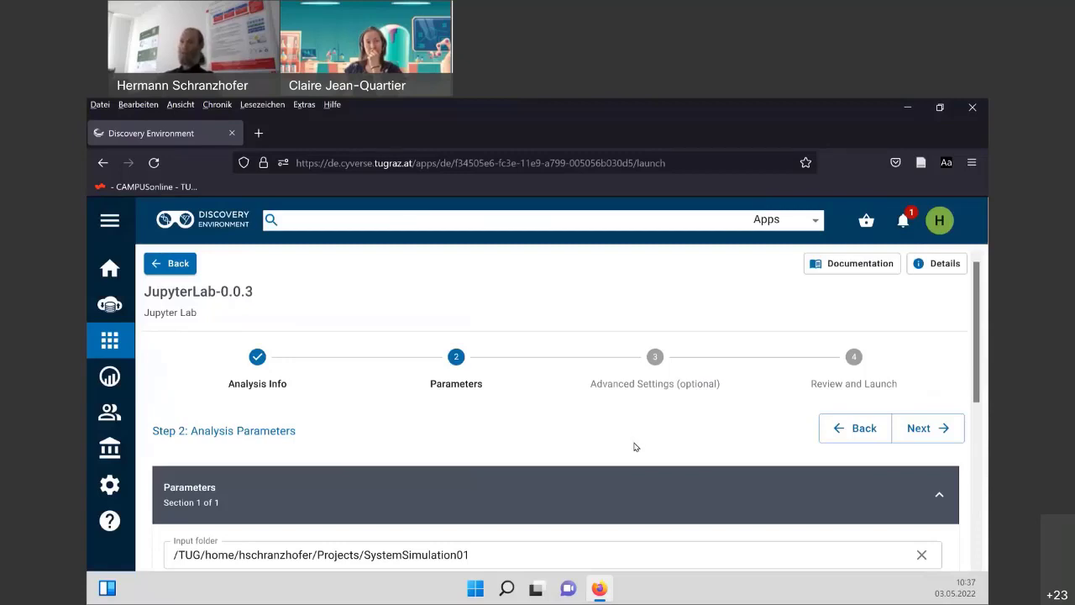
scroll(293, 438, down, 3)
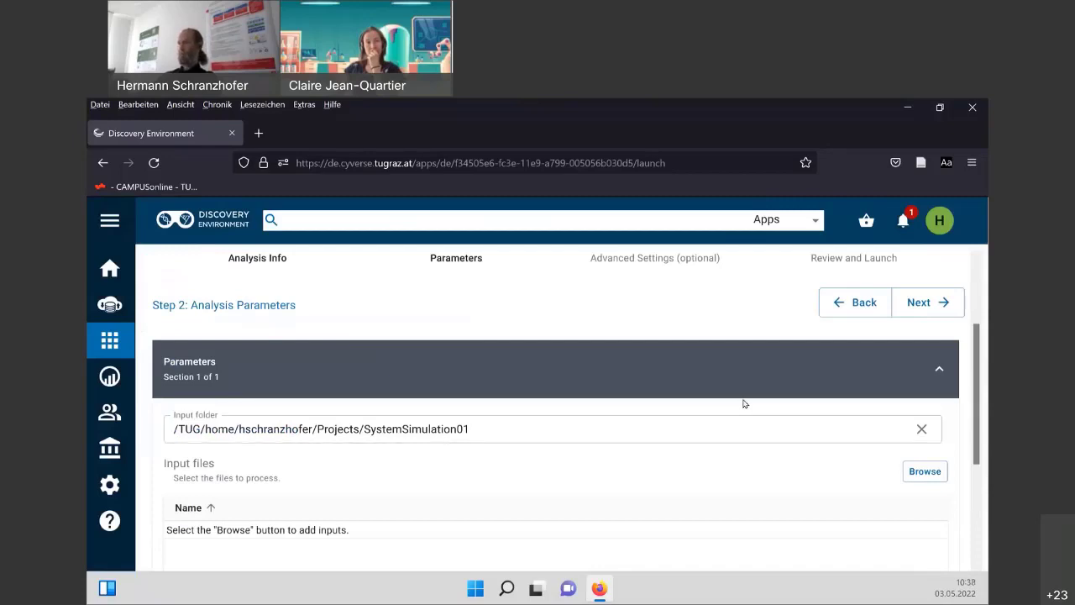
scroll(742, 401, up, 3)
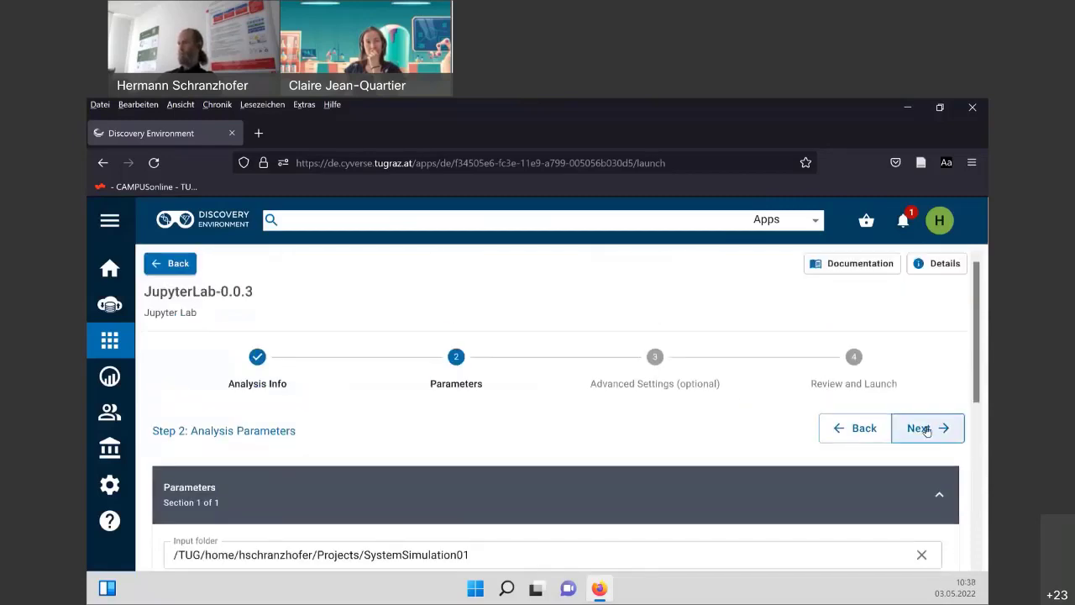
Review the advanced resource settings, keeping defaults such as Maximum CPU Cores 2.
click(926, 430)
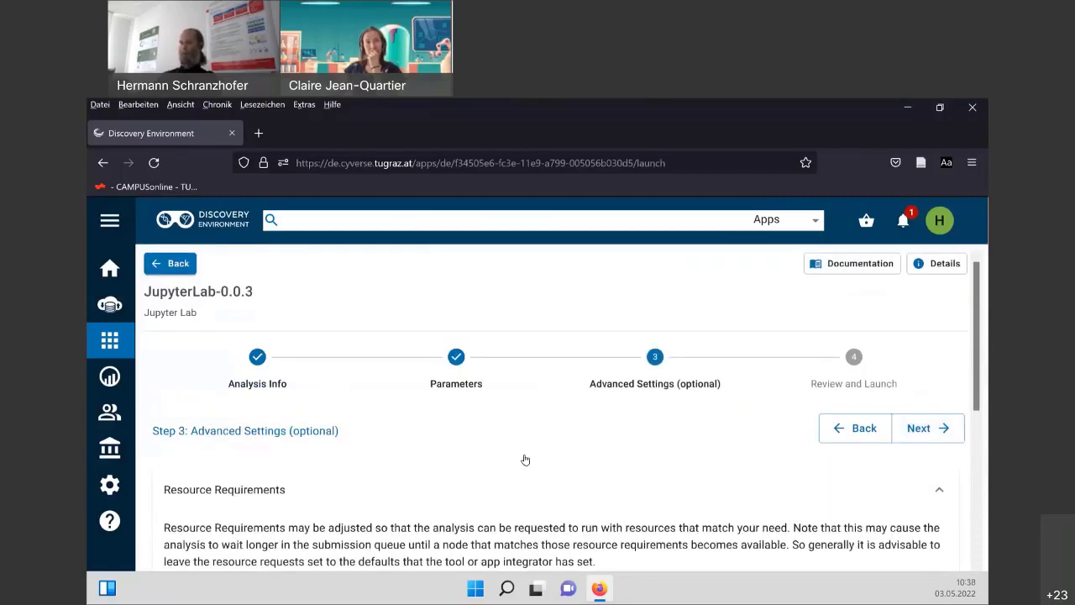
scroll(524, 453, down, 2)
scroll(361, 420, down, 1)
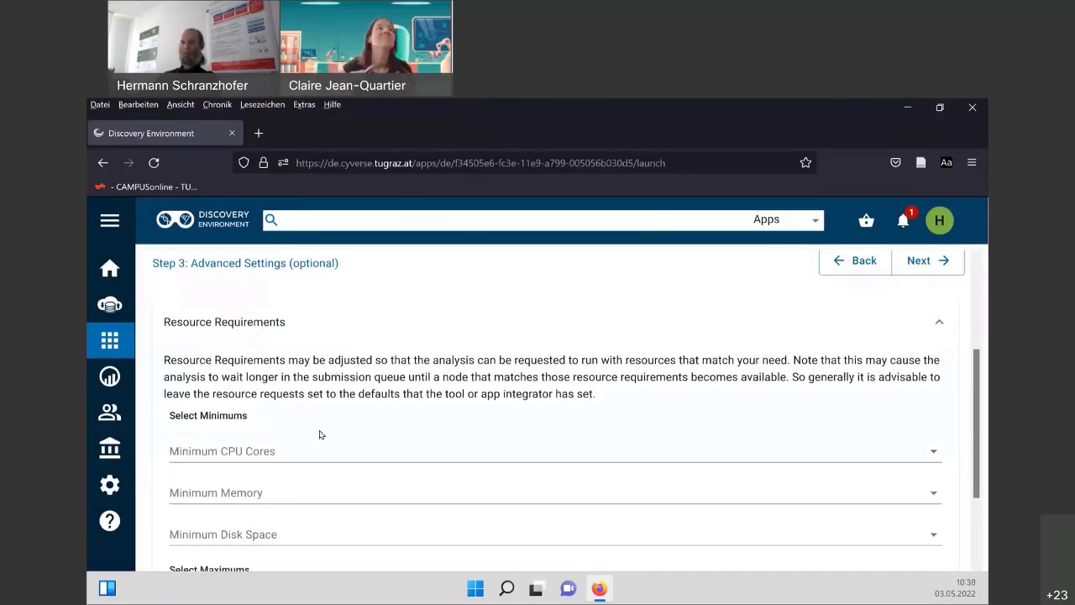
scroll(294, 411, down, 1)
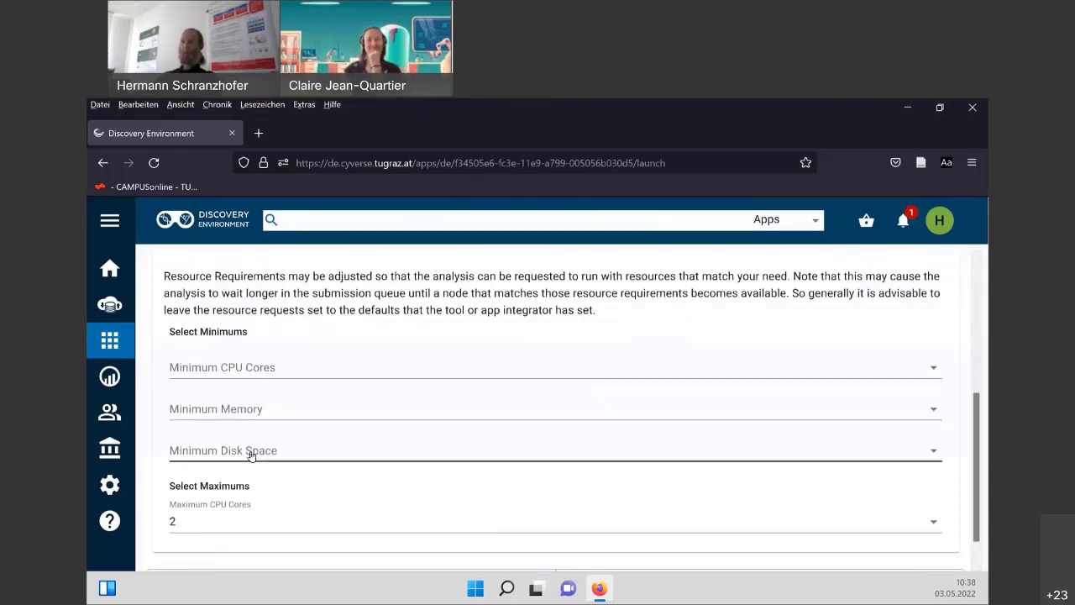
scroll(263, 460, down, 1)
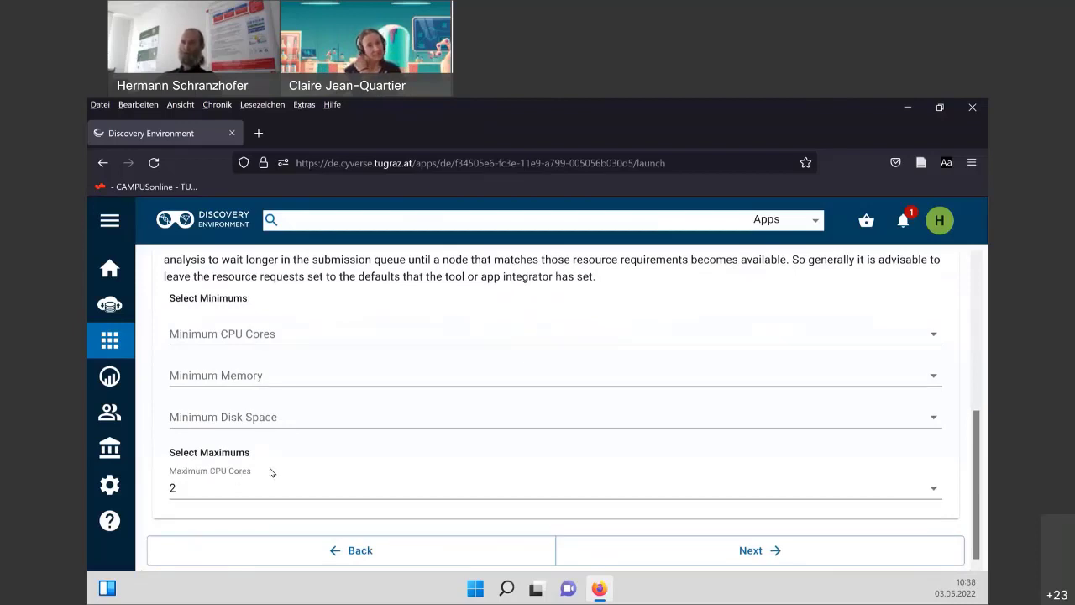
scroll(270, 472, up, 1)
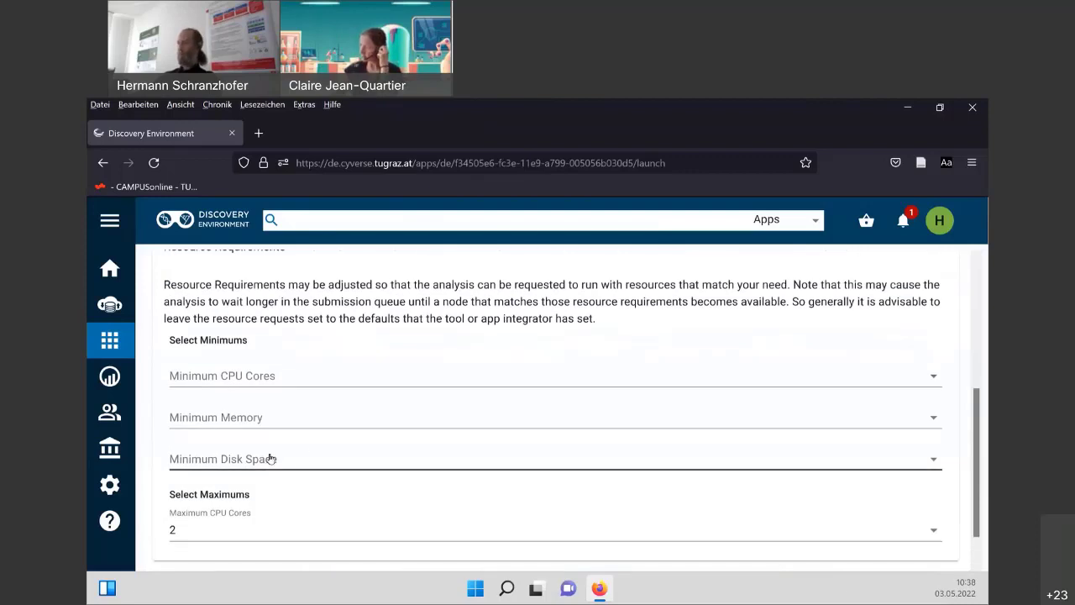
scroll(313, 452, up, 5)
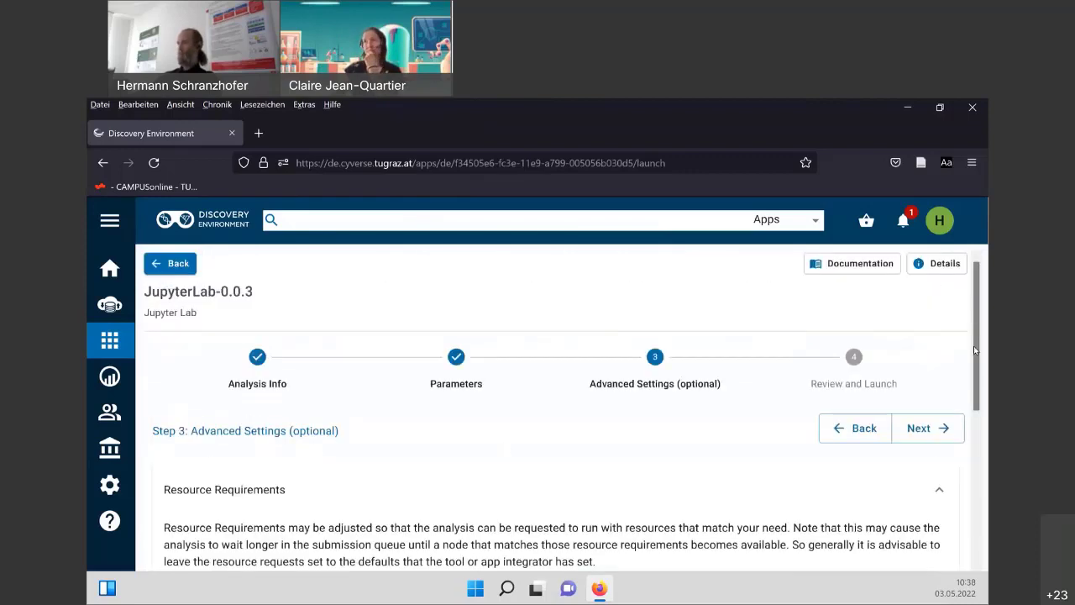
Review the final step and launch the SystemSimulation01_analysis1 JupyterLab analysis.
click(929, 436)
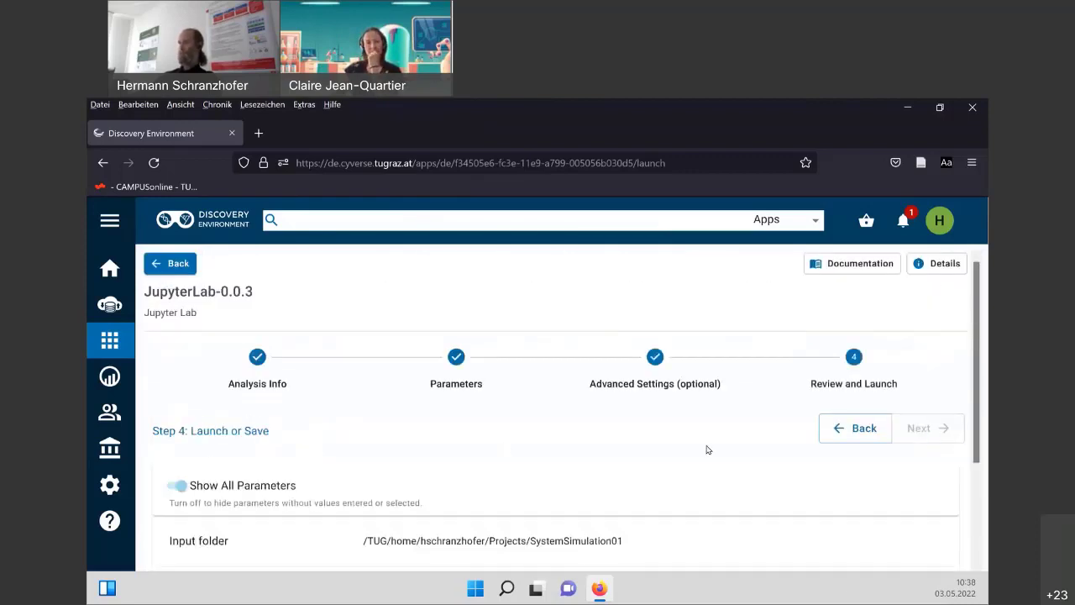
scroll(600, 432, down, 2)
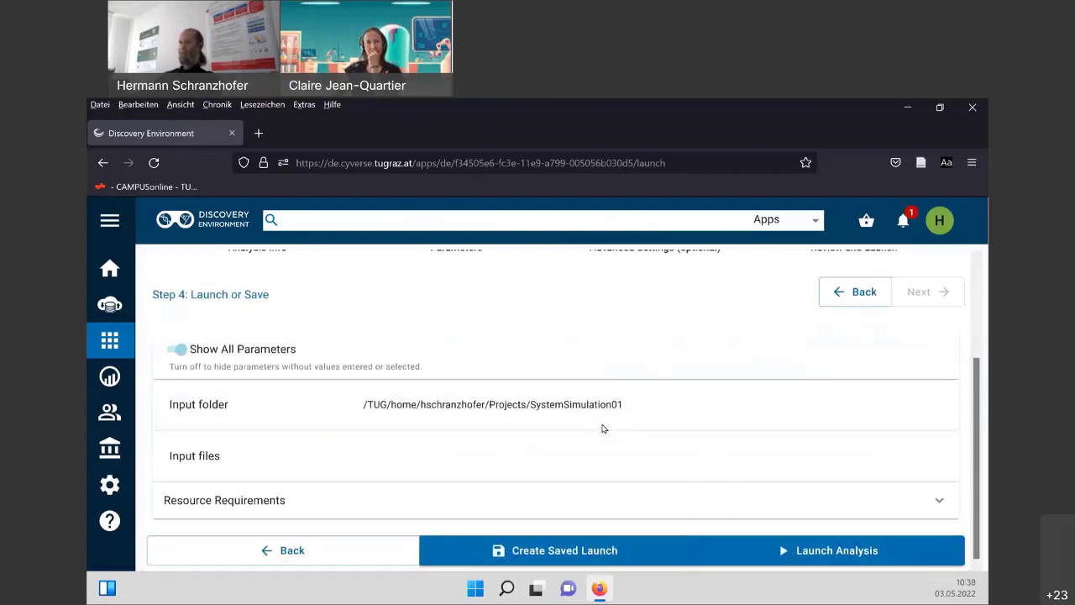
scroll(602, 428, up, 2)
scroll(605, 429, down, 2)
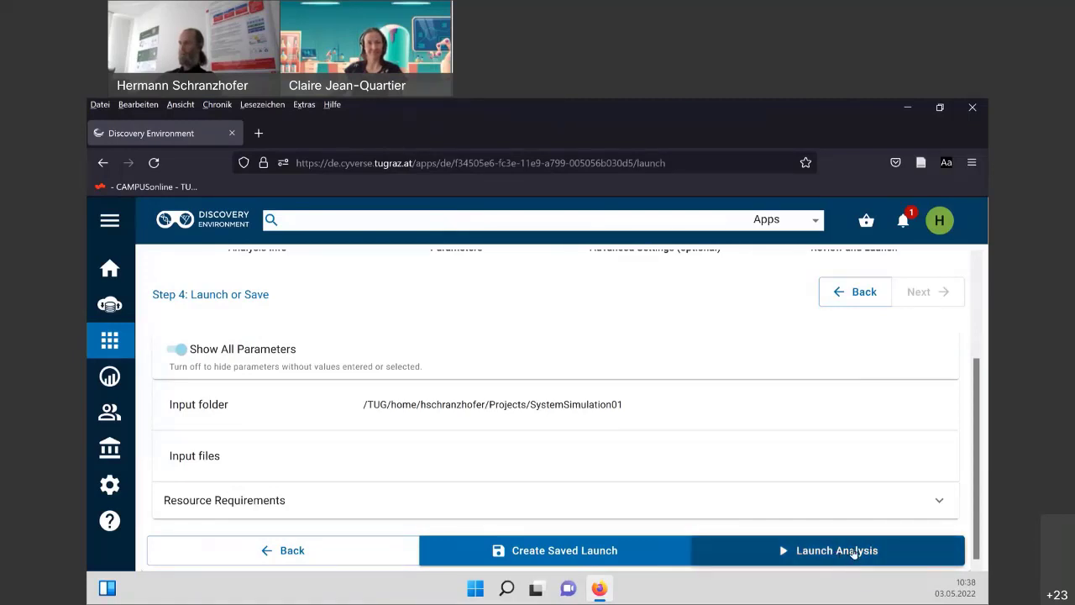
click(853, 551)
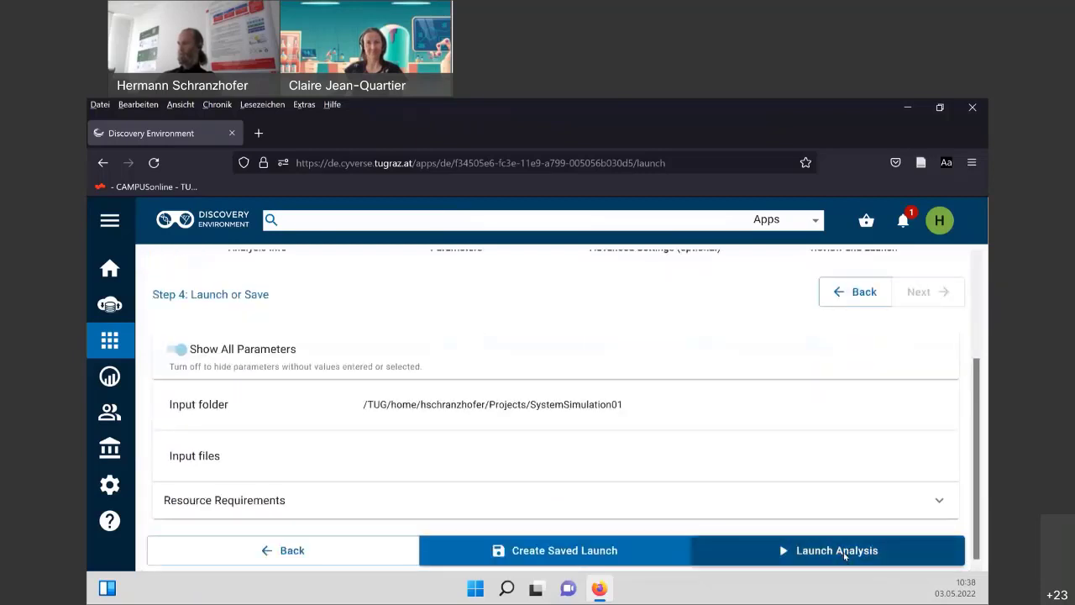
click(844, 552)
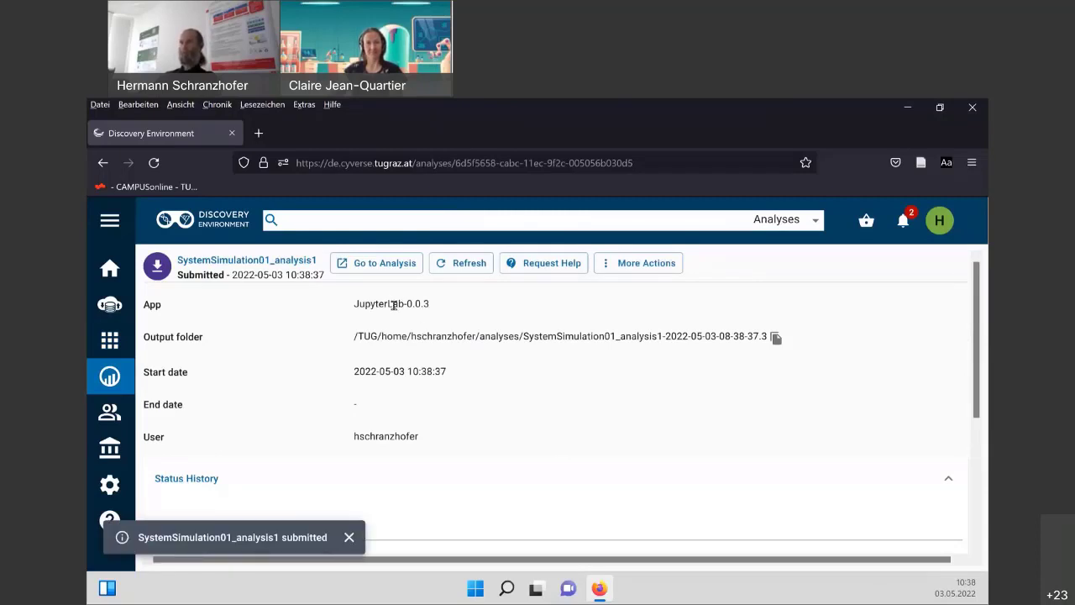
Dismiss the submitted notice and open the running JupyterLab session in a new tab.
click(349, 538)
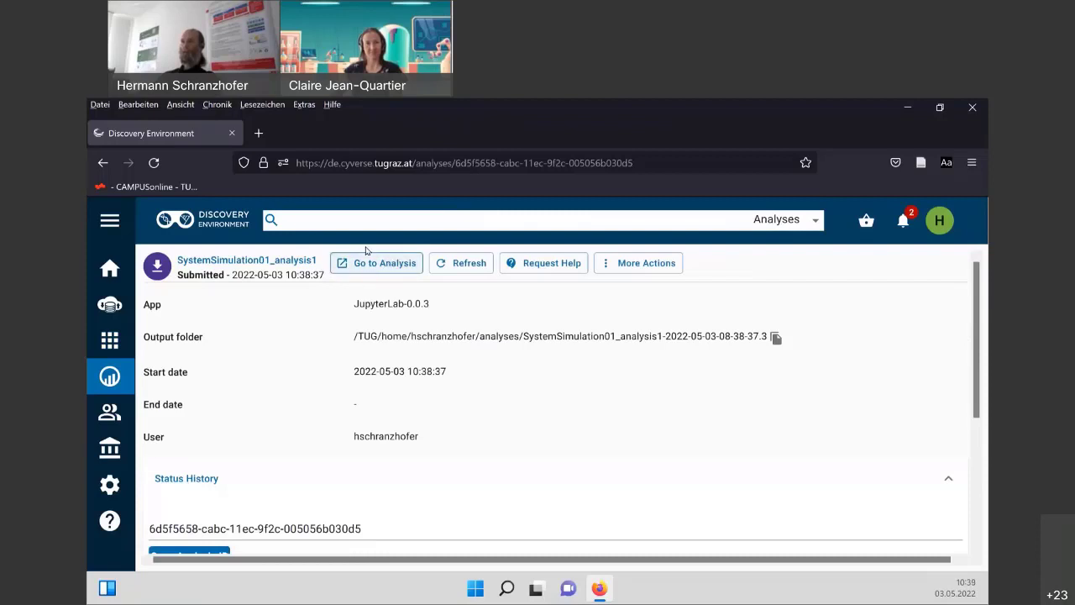
click(374, 271)
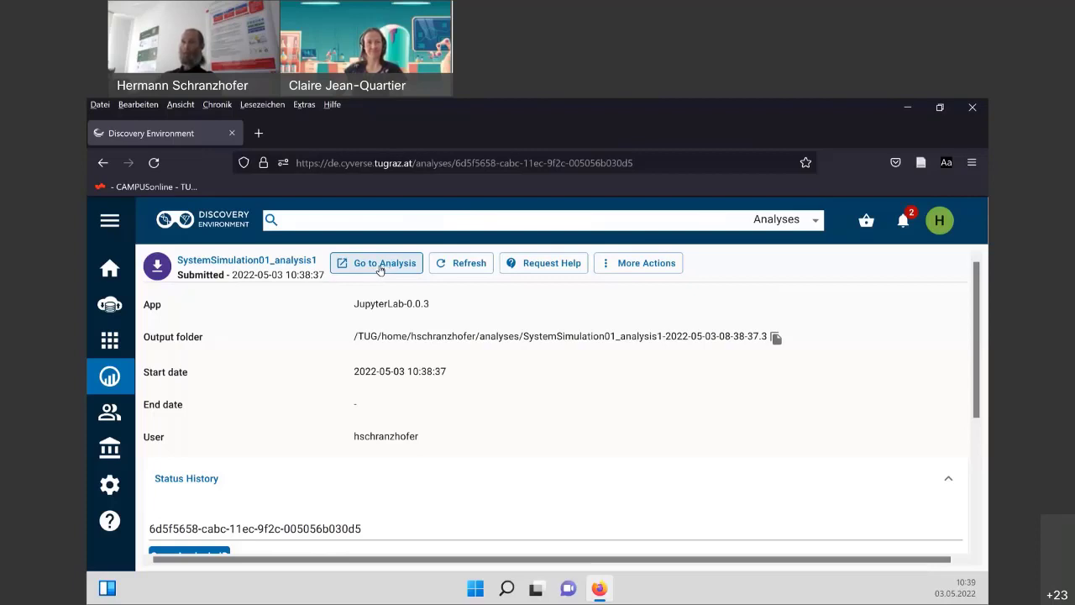
click(382, 269)
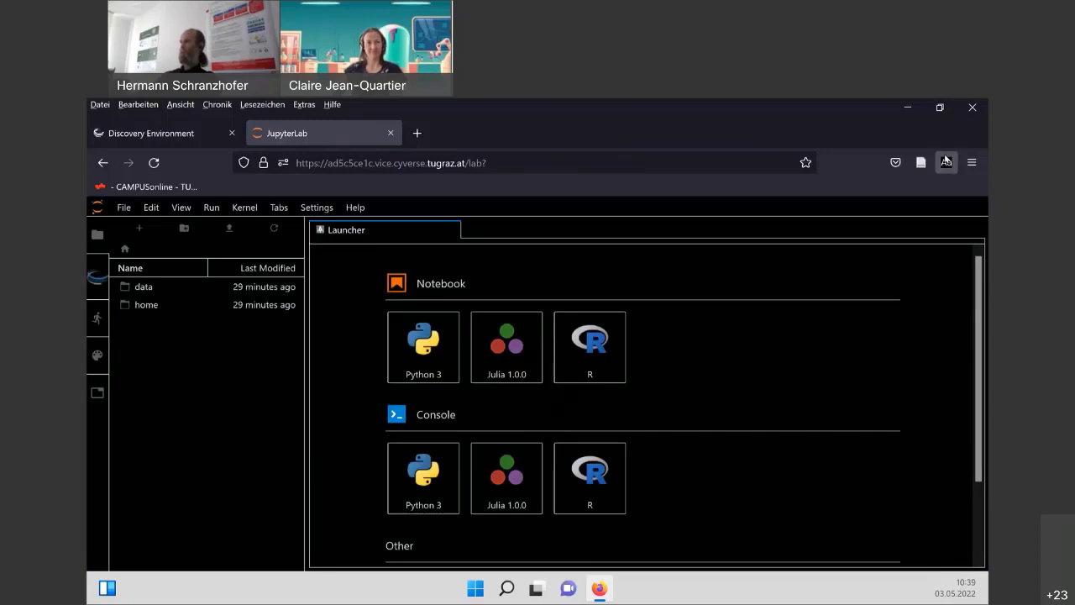
Disable Dark Reader for the JupyterLab site so it shows light colours.
click(946, 161)
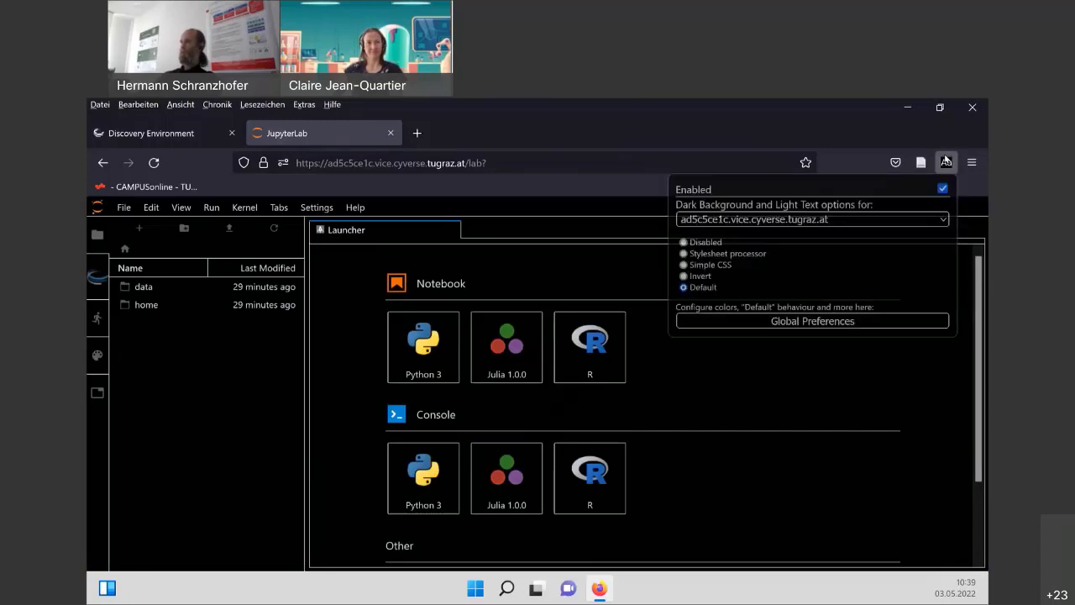
click(704, 243)
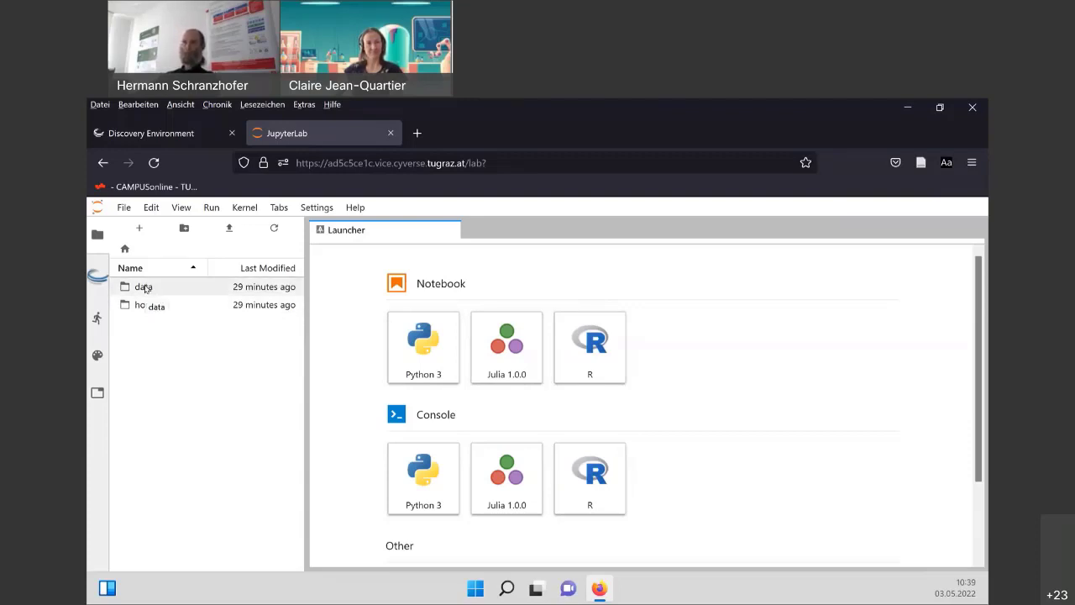
Browse data > input > SystemSimulation01, widen the file panel, then return to the top folder.
double_click(145, 287)
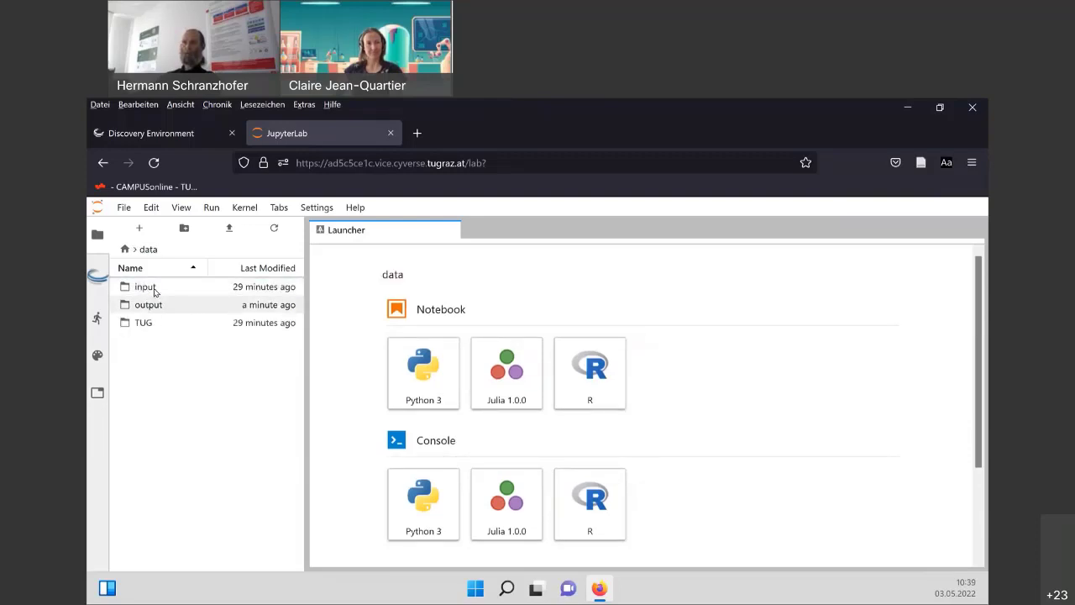
double_click(147, 287)
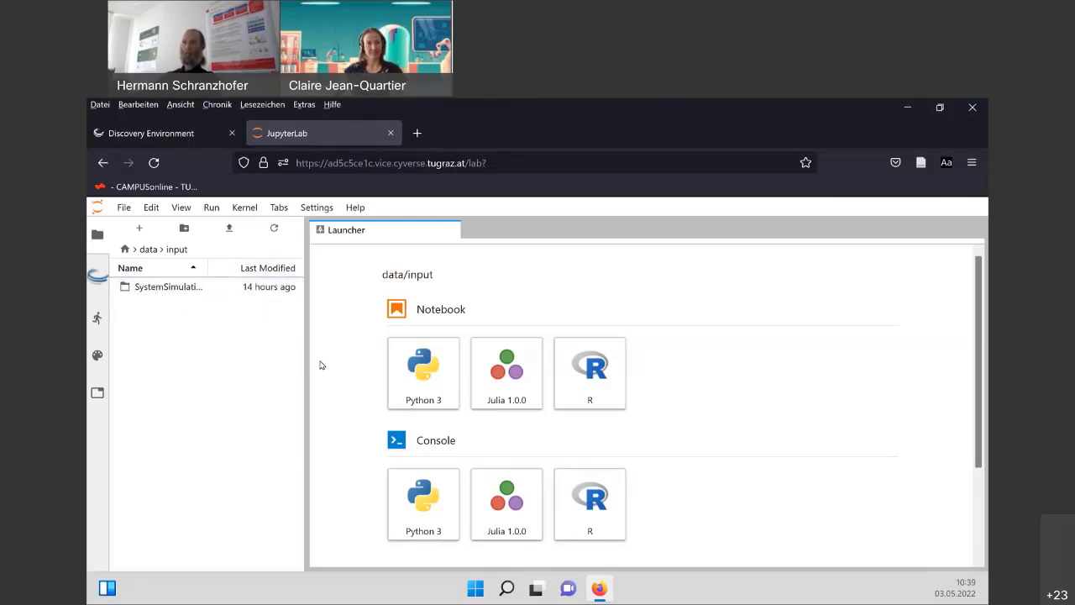
drag(306, 364, 361, 364)
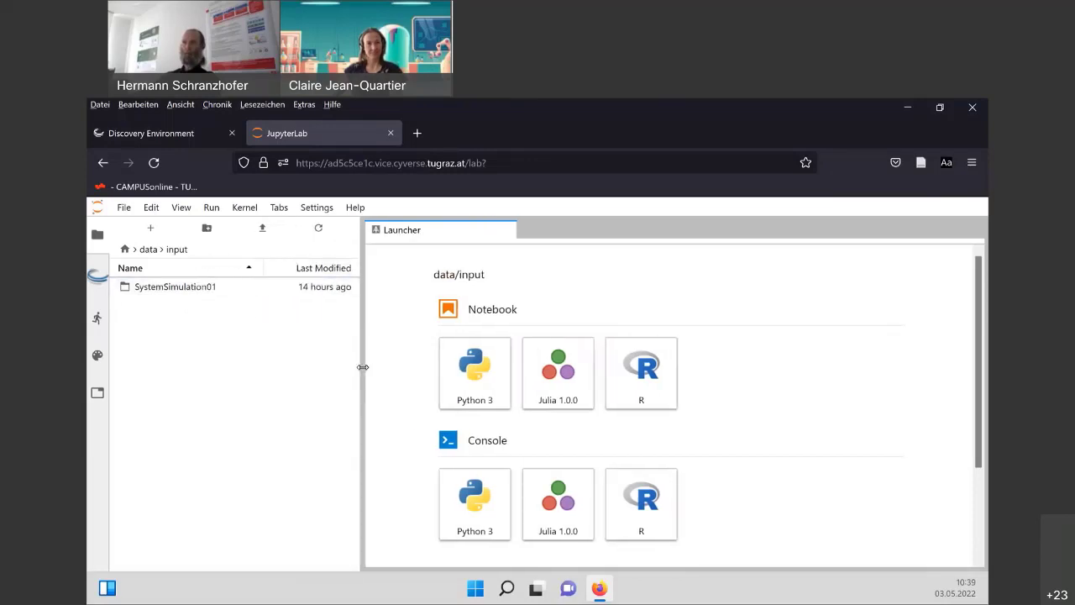
double_click(165, 288)
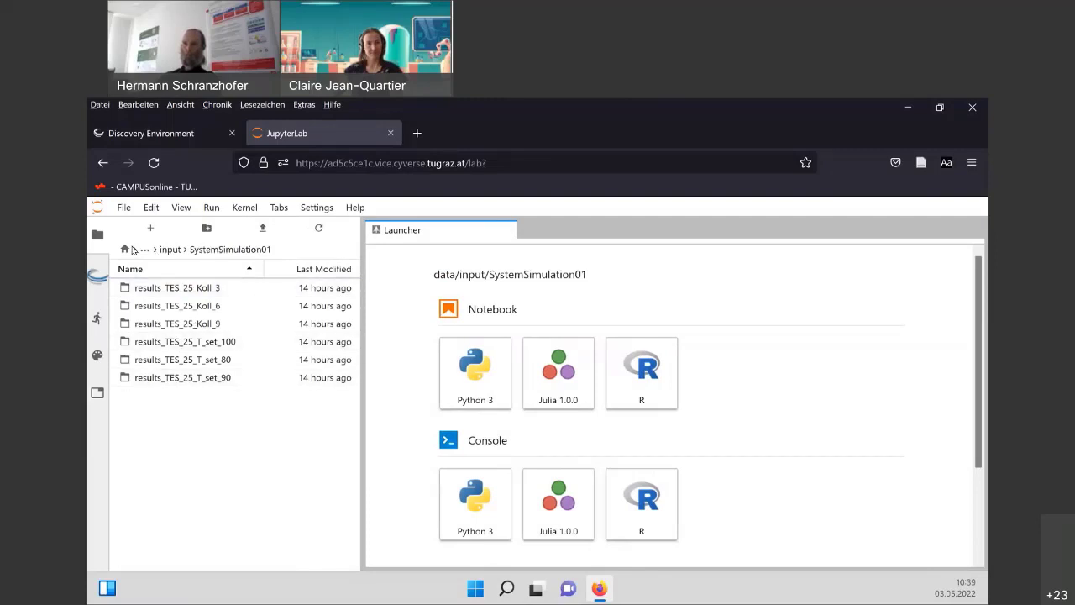
click(125, 249)
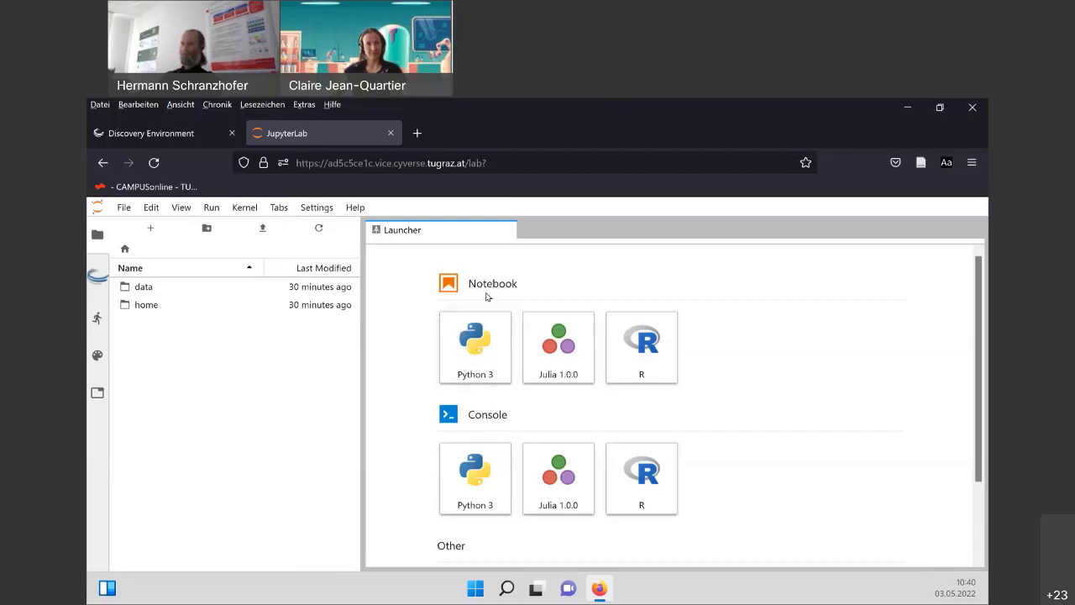
Create a new Python 3 notebook and paste the plotting code into its cell.
click(476, 348)
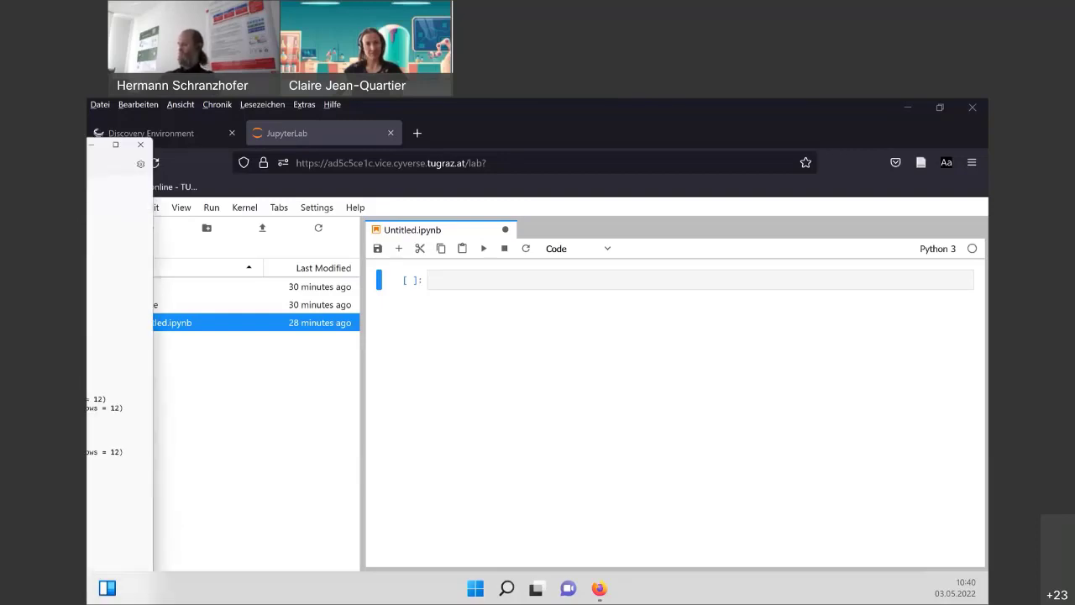
key(alt+Tab)
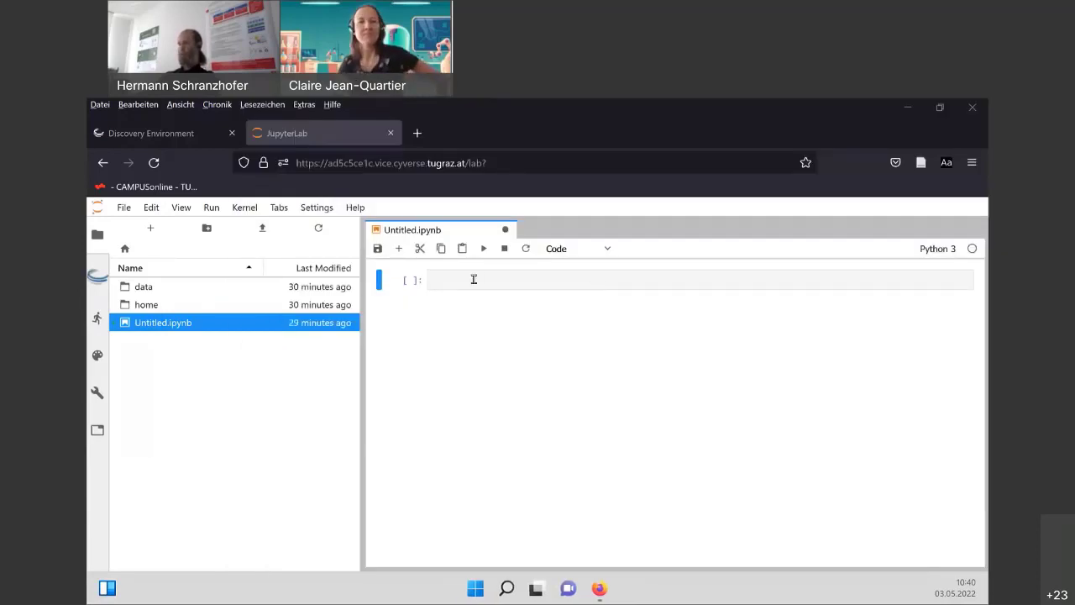
click(474, 279)
key(ctrl+v)
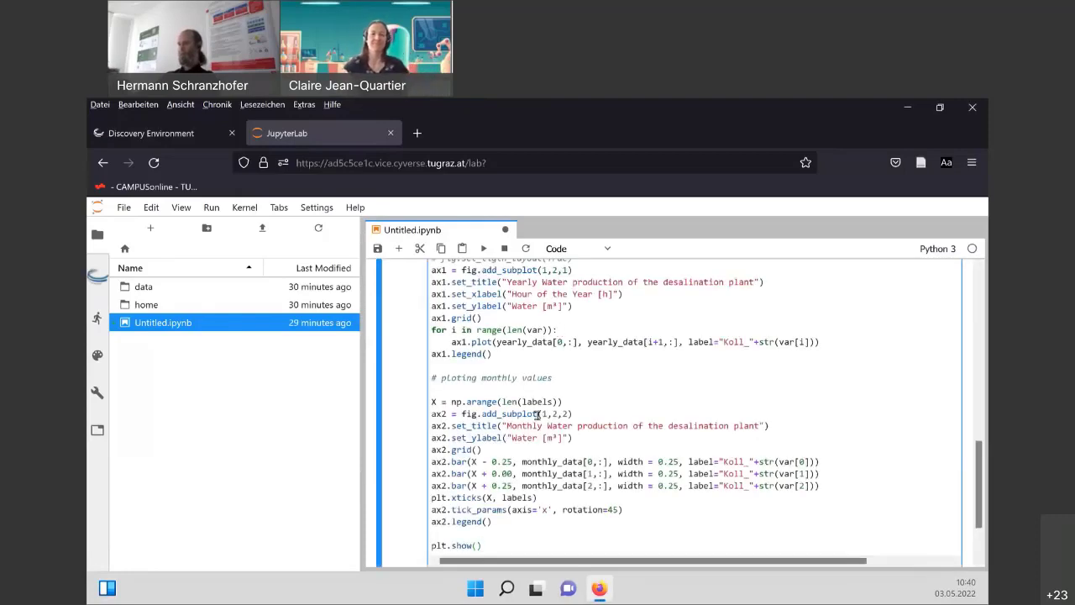
scroll(538, 413, up, 10)
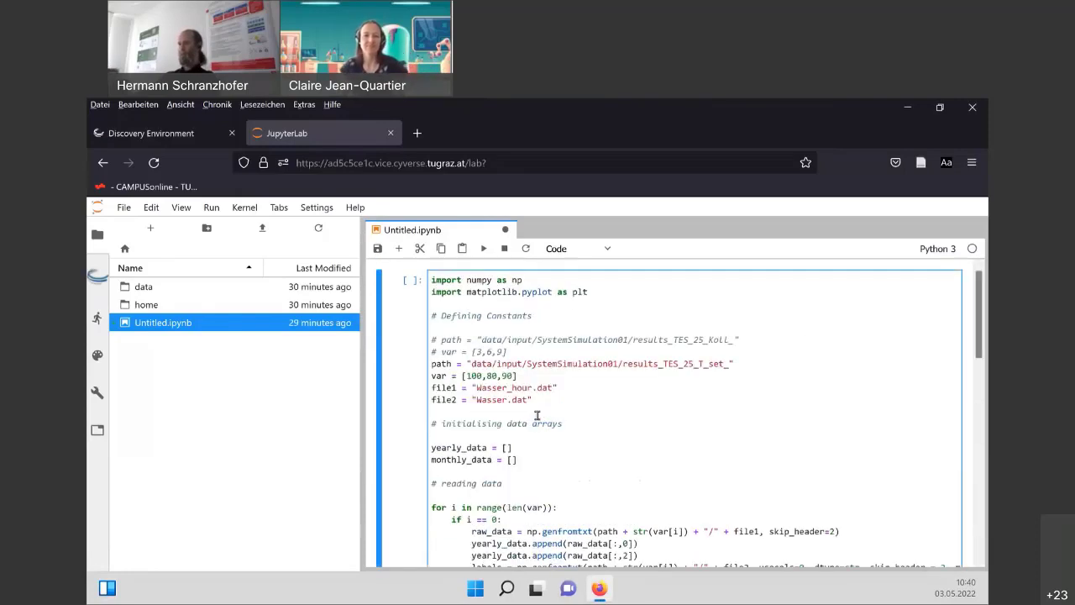
Uncomment the Koll path and var = [3,6,9] lines and delete the T_set lines.
click(441, 339)
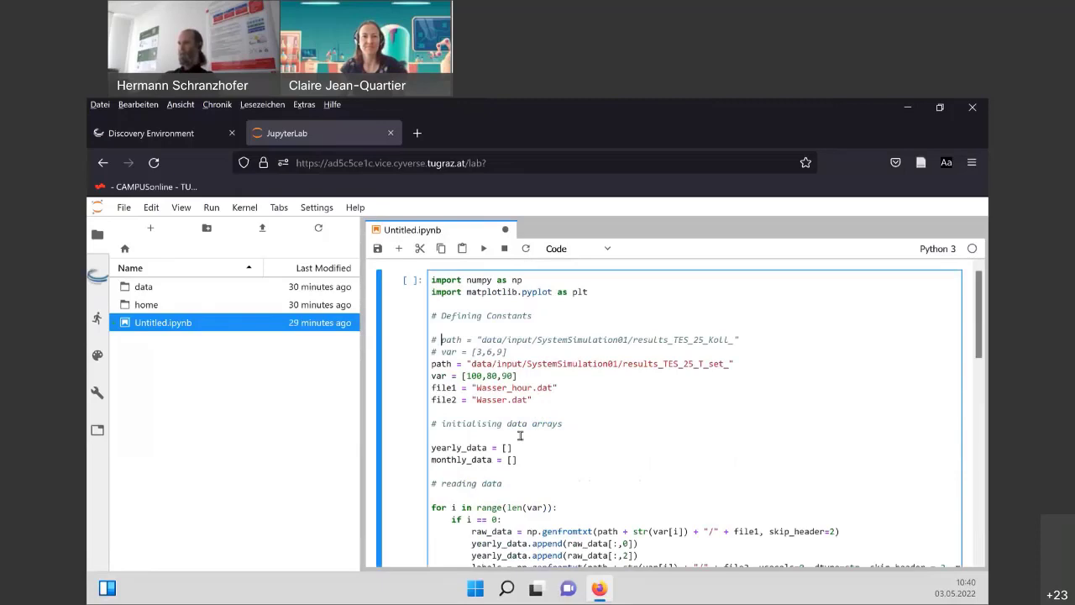
key(Left)
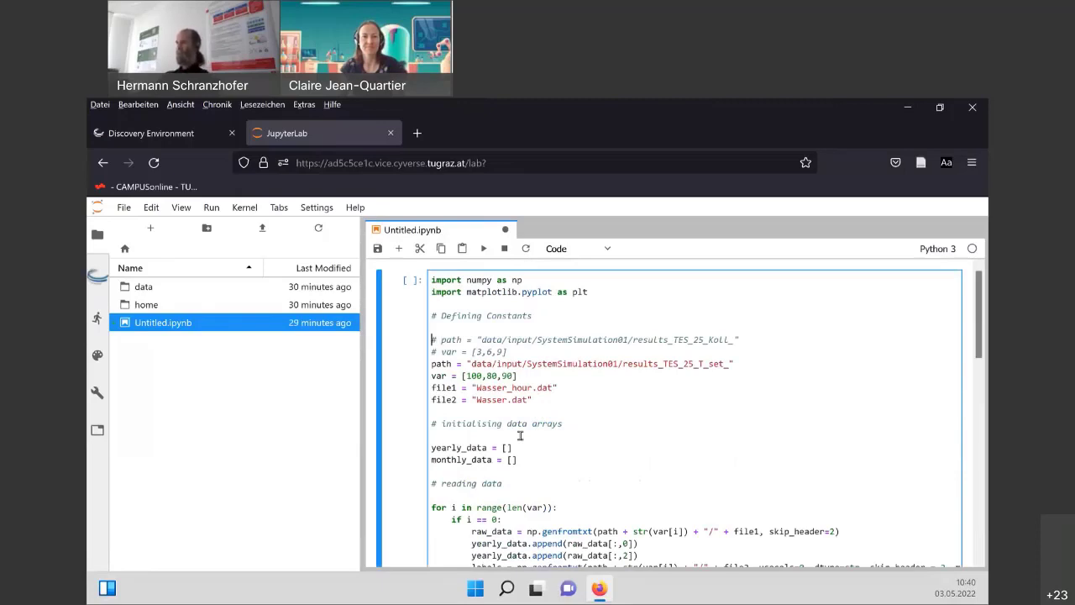
key(ctrl+slash)
key(Down)
key(ctrl+slash)
key(Down)
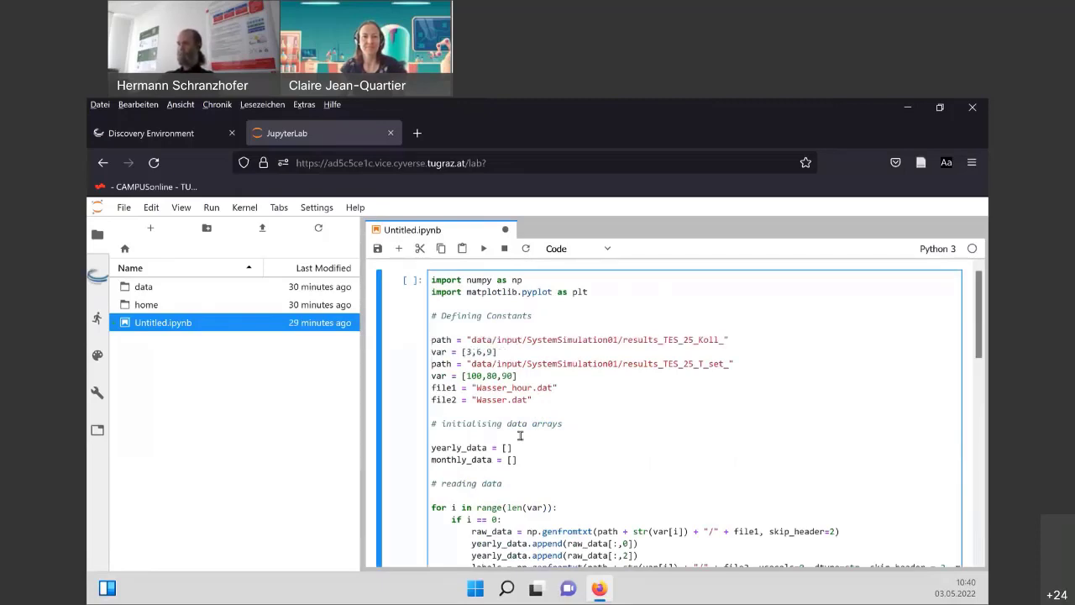
key(shift+Down)
key(shift+Down)
key(BackSpace)
key(Up)
key(Up)
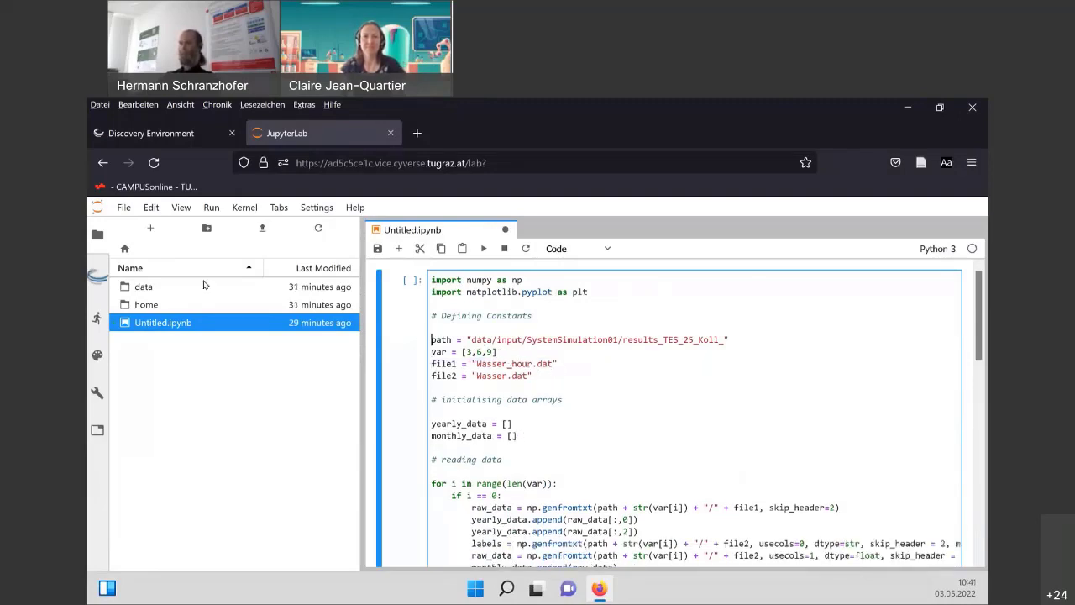
Open data > input > SystemSimulation01 and select results_TES_25_Koll_3, Koll_6 and Koll_9.
double_click(138, 287)
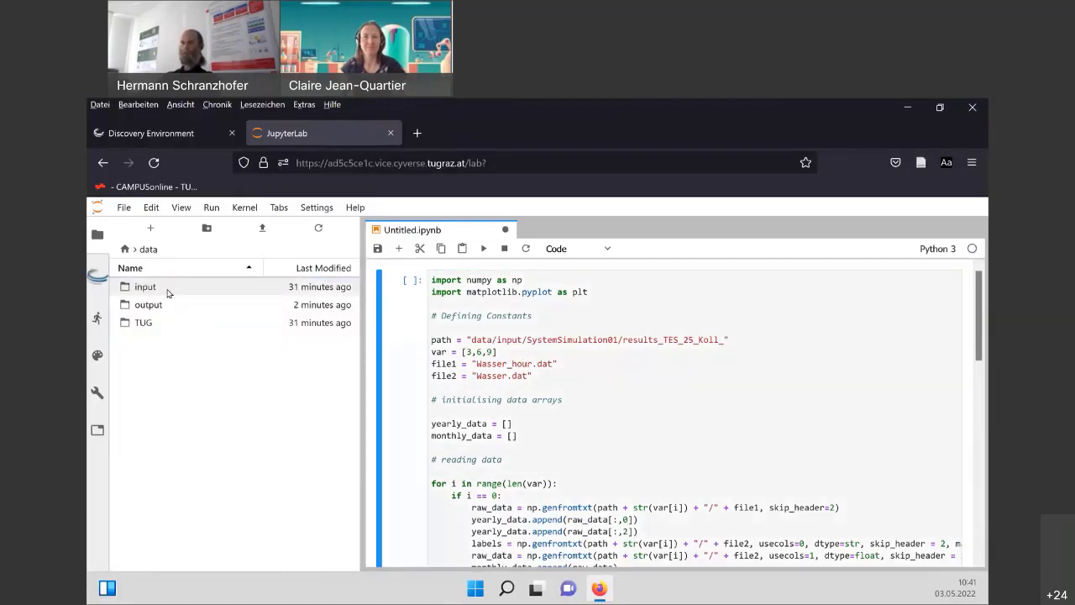
double_click(167, 290)
double_click(168, 290)
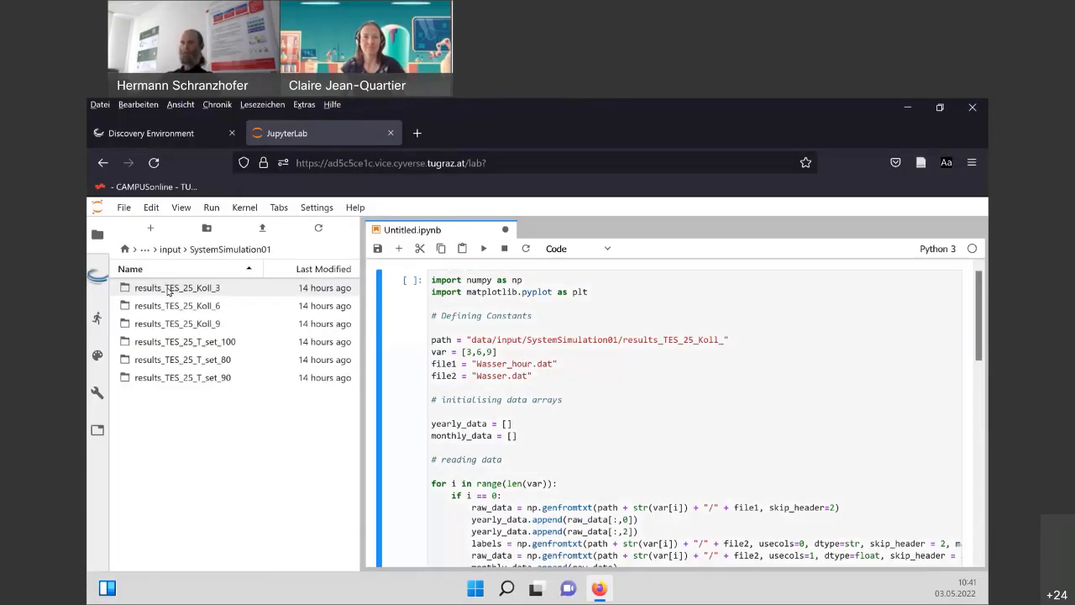
click(168, 288)
ctrl+click(168, 305)
ctrl+click(168, 324)
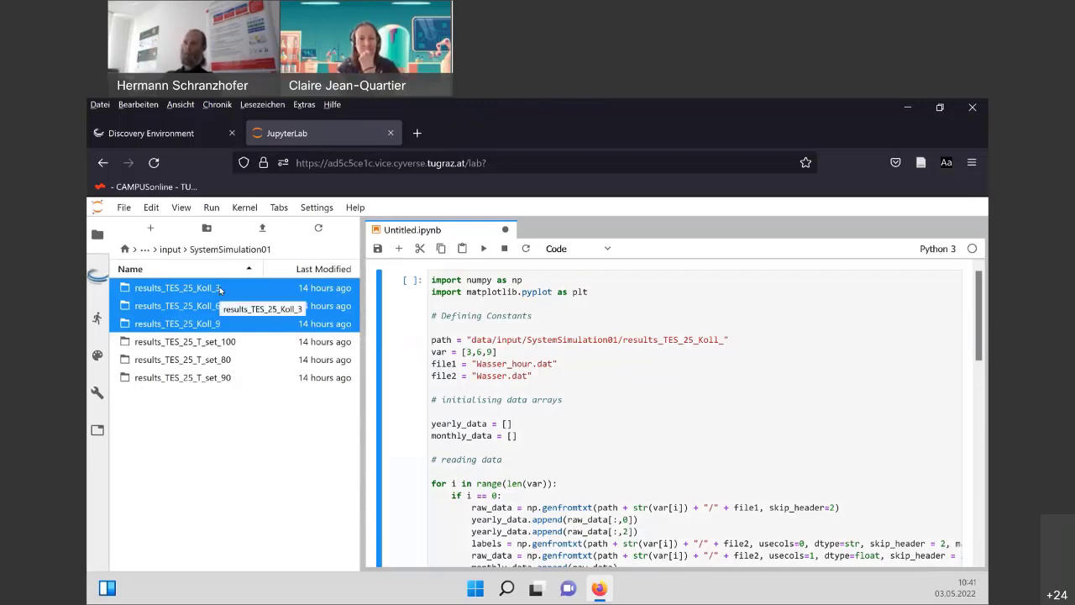
click(604, 391)
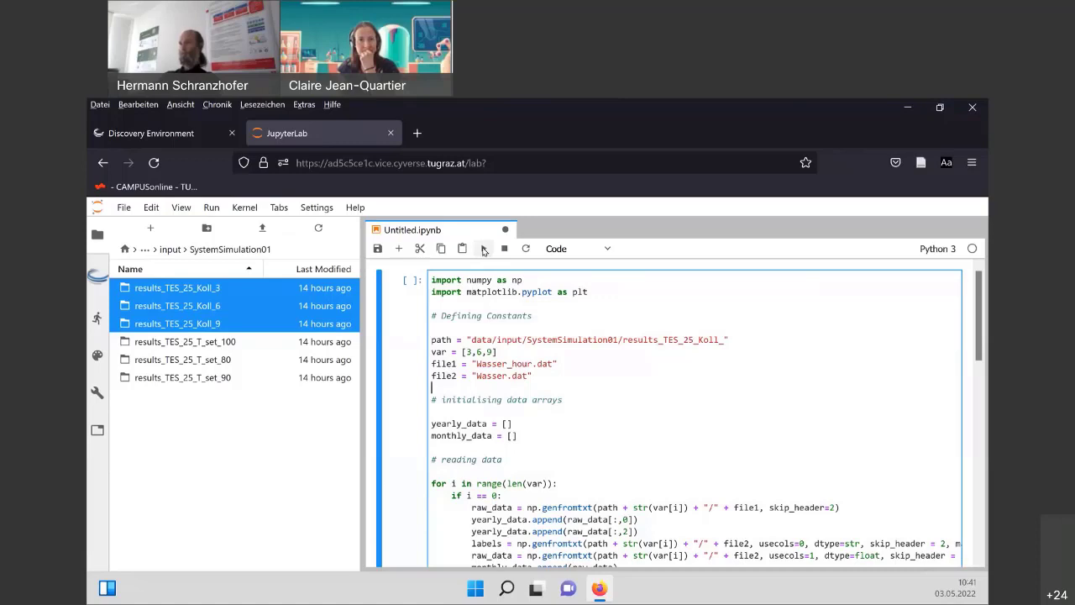
Run the plotting cell to draw yearly and monthly water-production charts for Koll_3, Koll_6 and Koll_9.
click(484, 250)
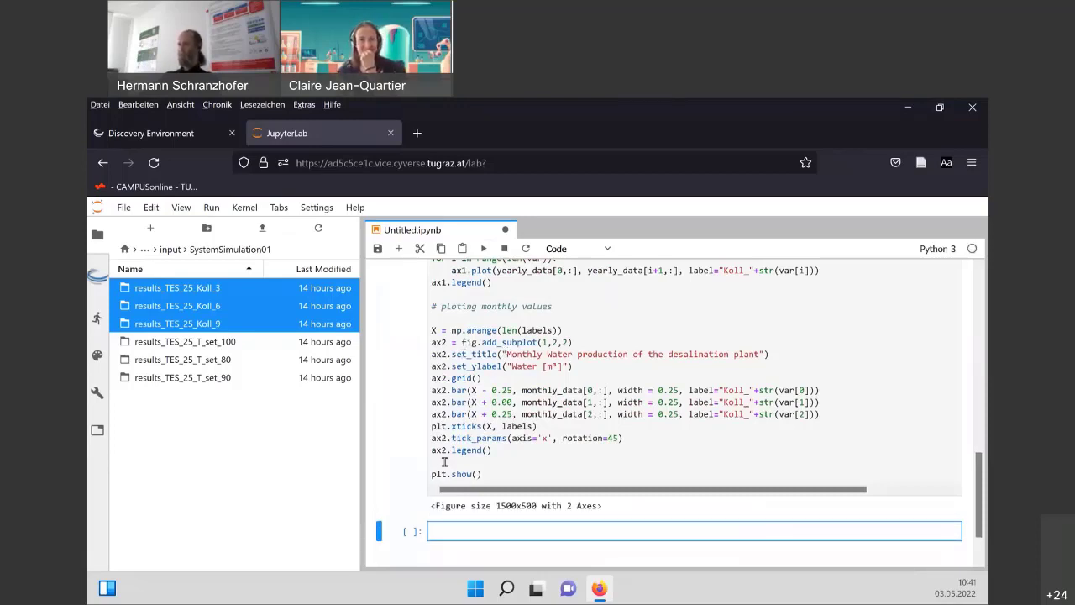
click(499, 309)
click(483, 249)
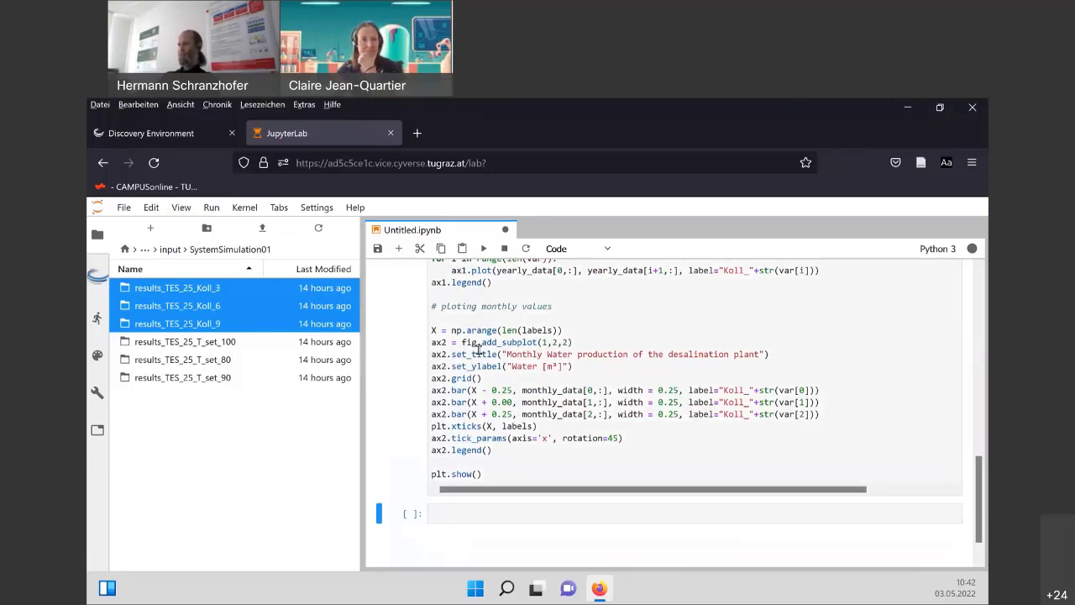
scroll(487, 378, down, 5)
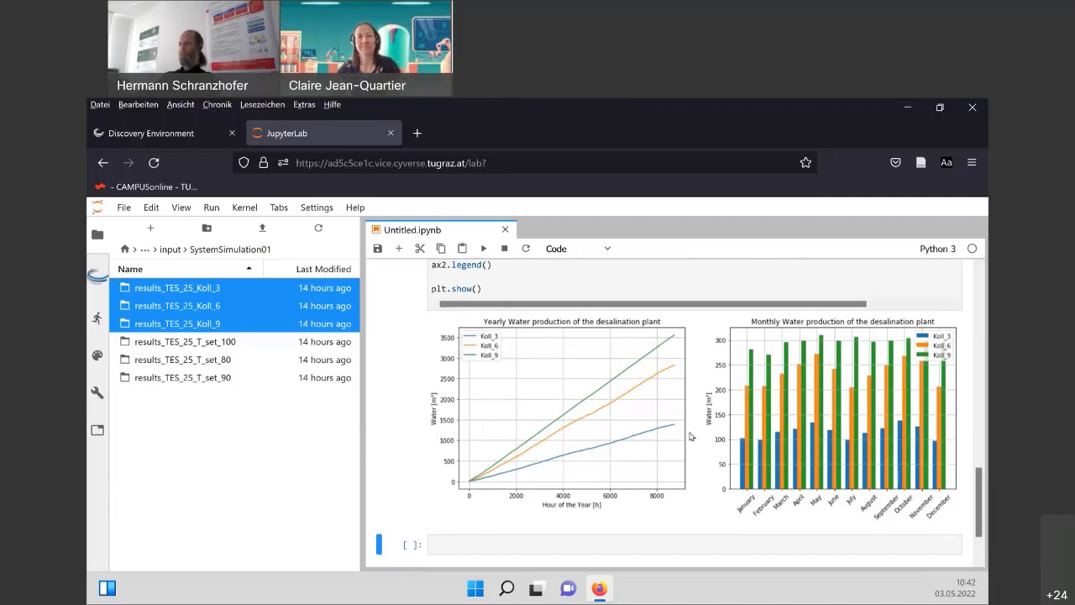
scroll(689, 436, up, 1)
scroll(685, 430, up, 15)
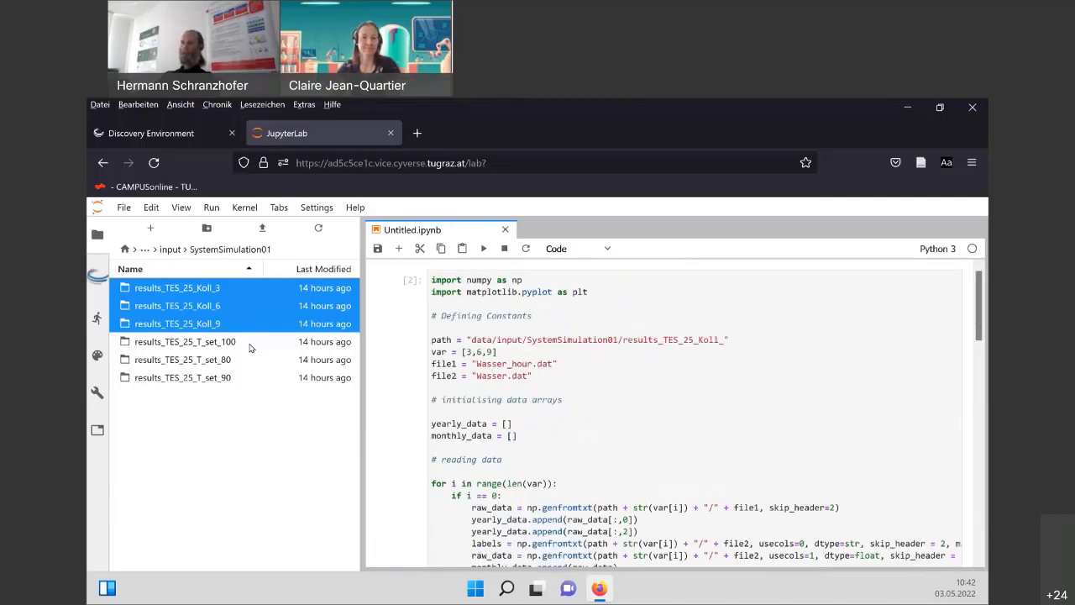
click(203, 343)
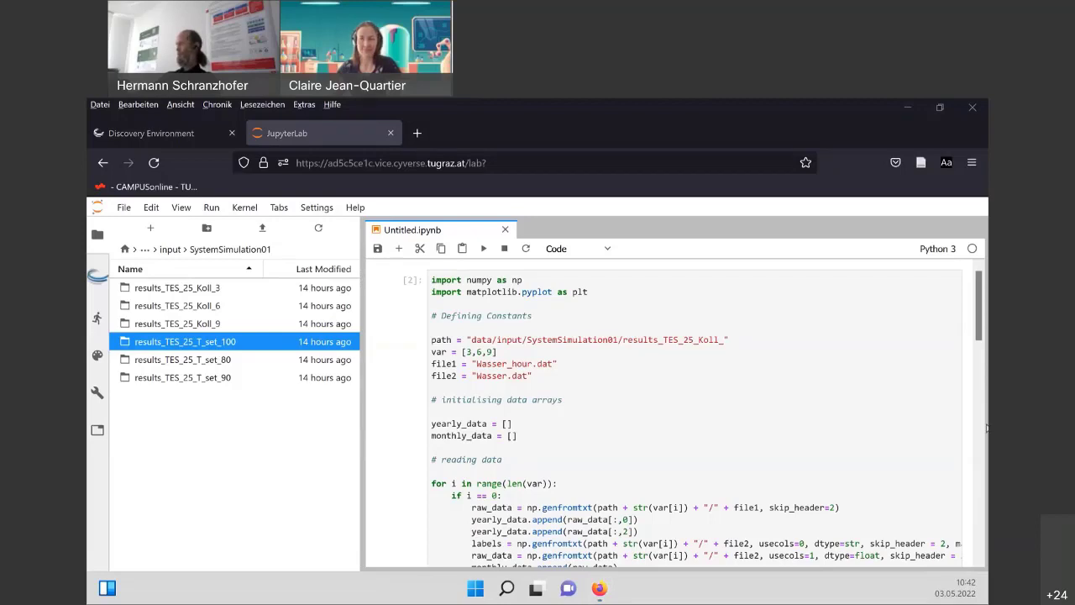
shift+click(204, 360)
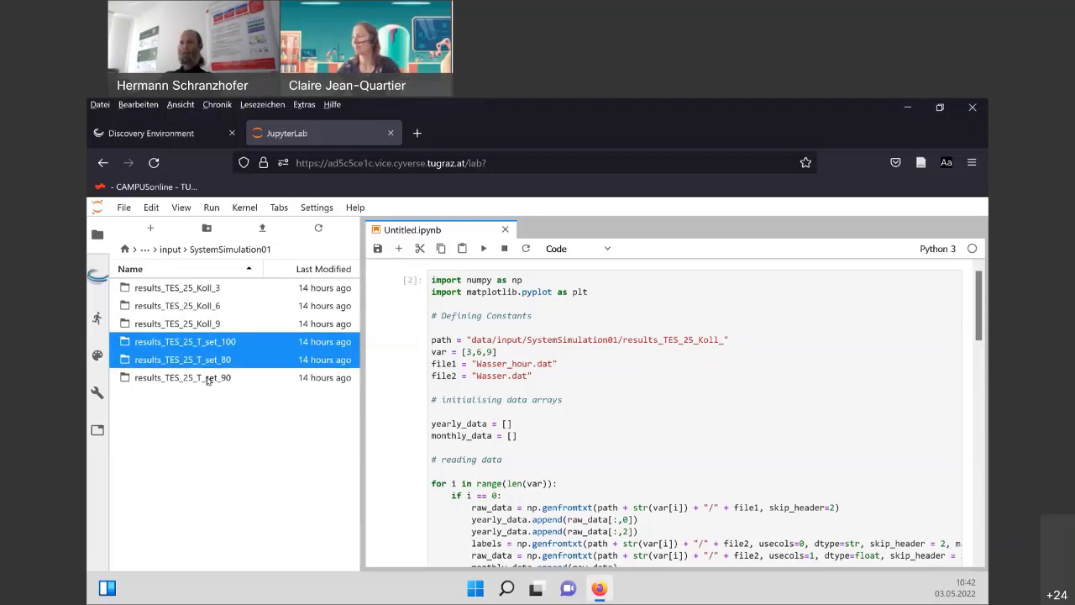
shift+click(299, 378)
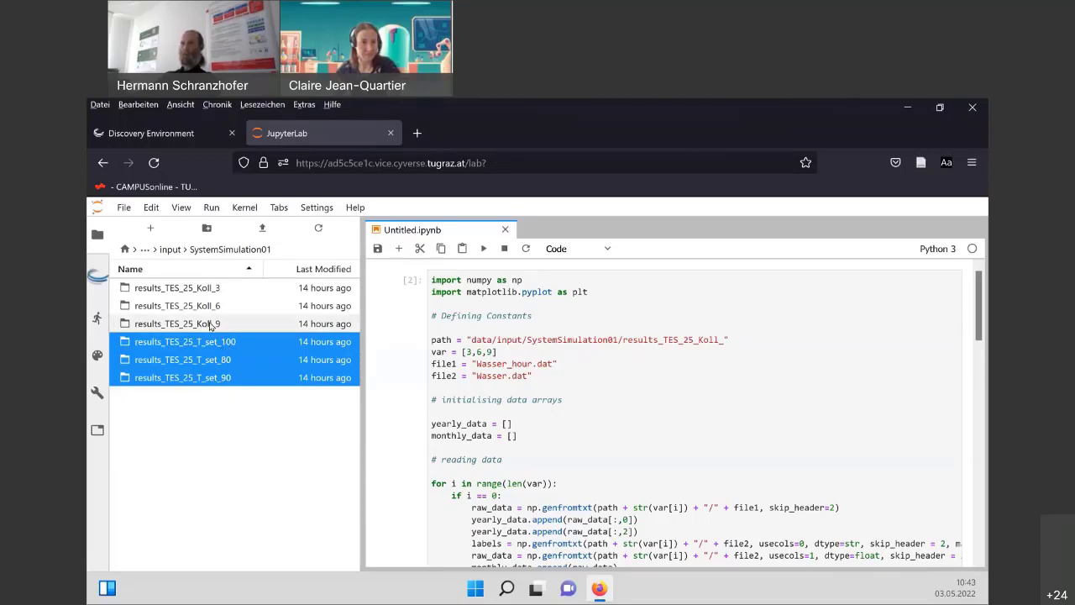
click(213, 326)
click(222, 342)
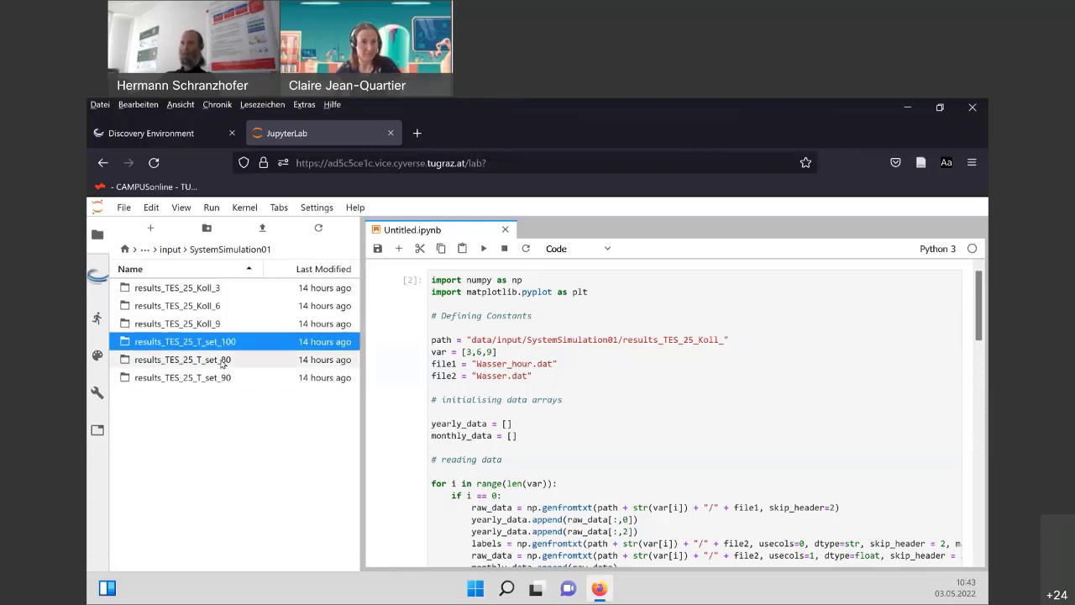
shift+click(222, 361)
shift+click(221, 379)
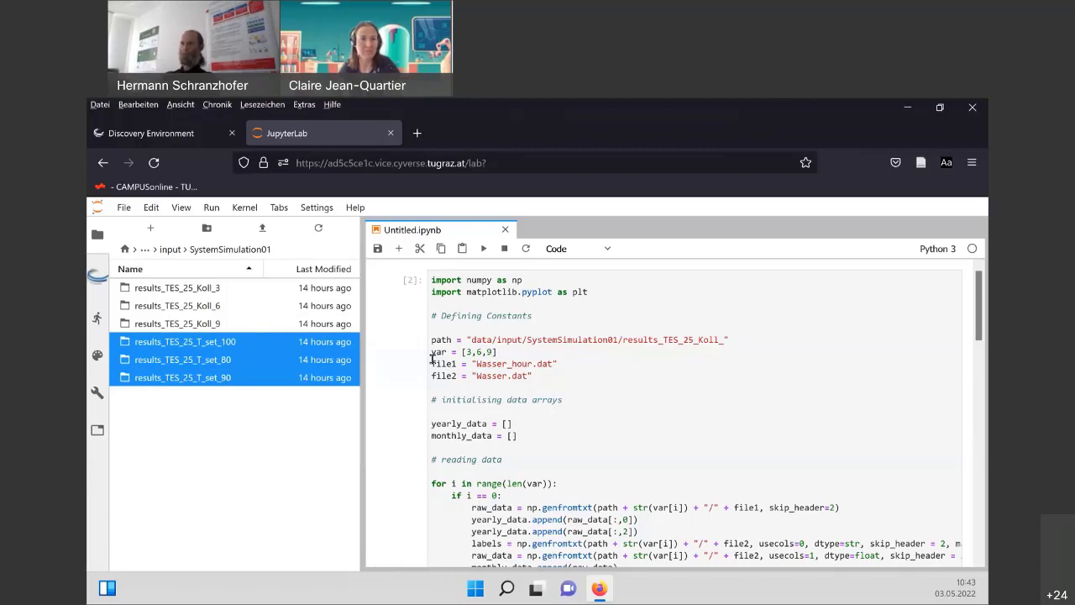
Open My Analyses in the Discovery Environment and tick SystemSimulation01_analysis1.
click(178, 135)
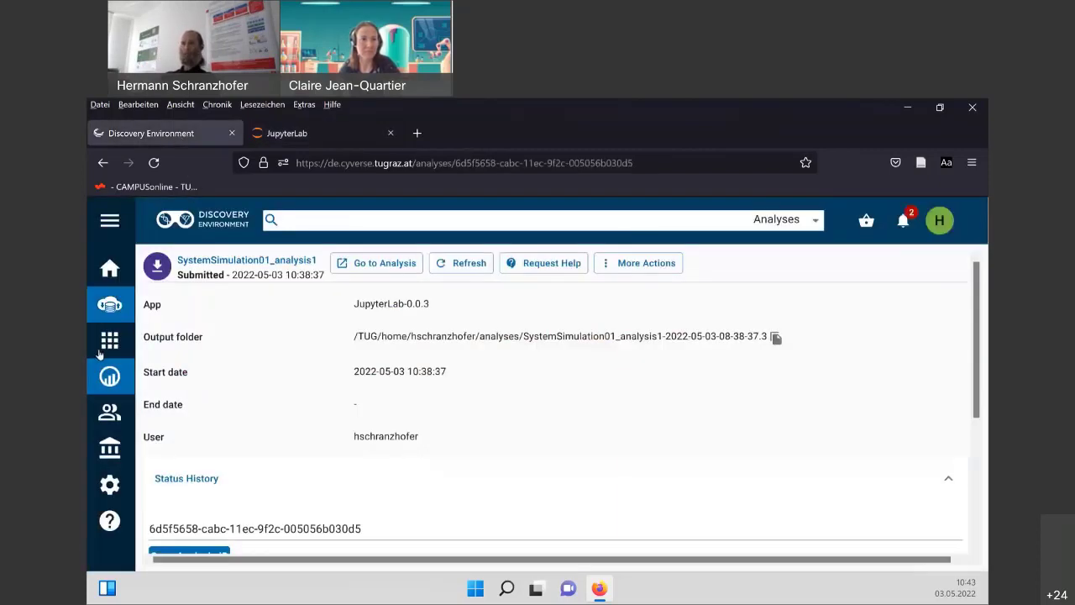
click(110, 377)
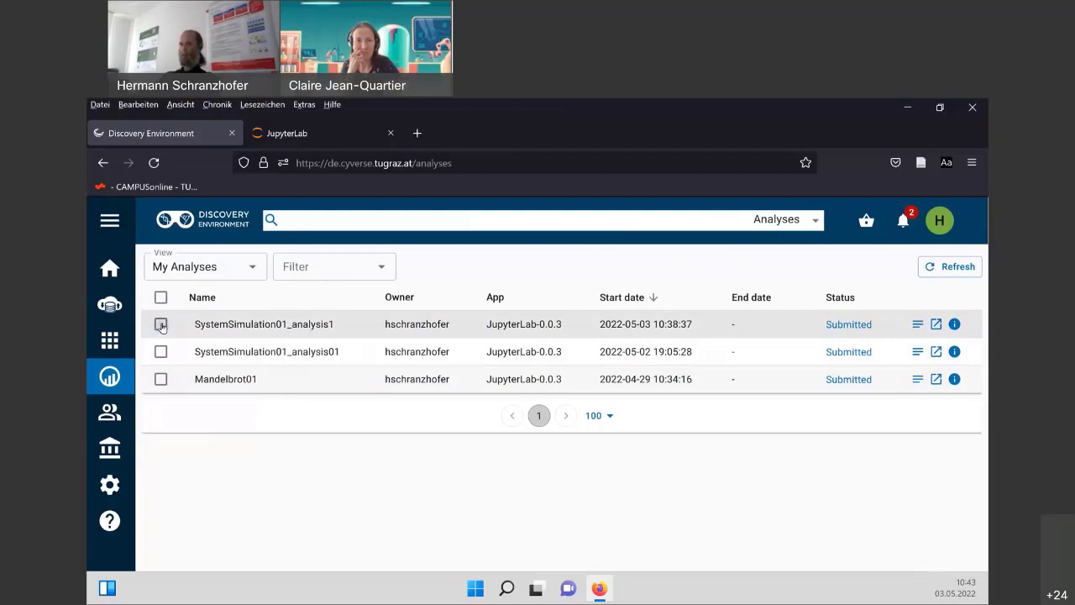
click(160, 324)
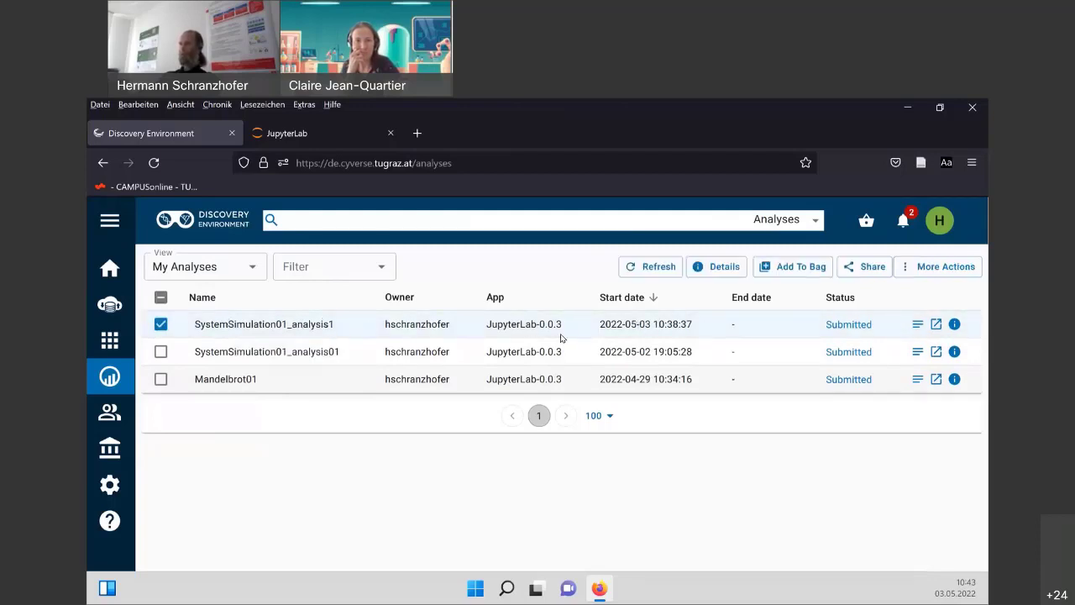
click(319, 133)
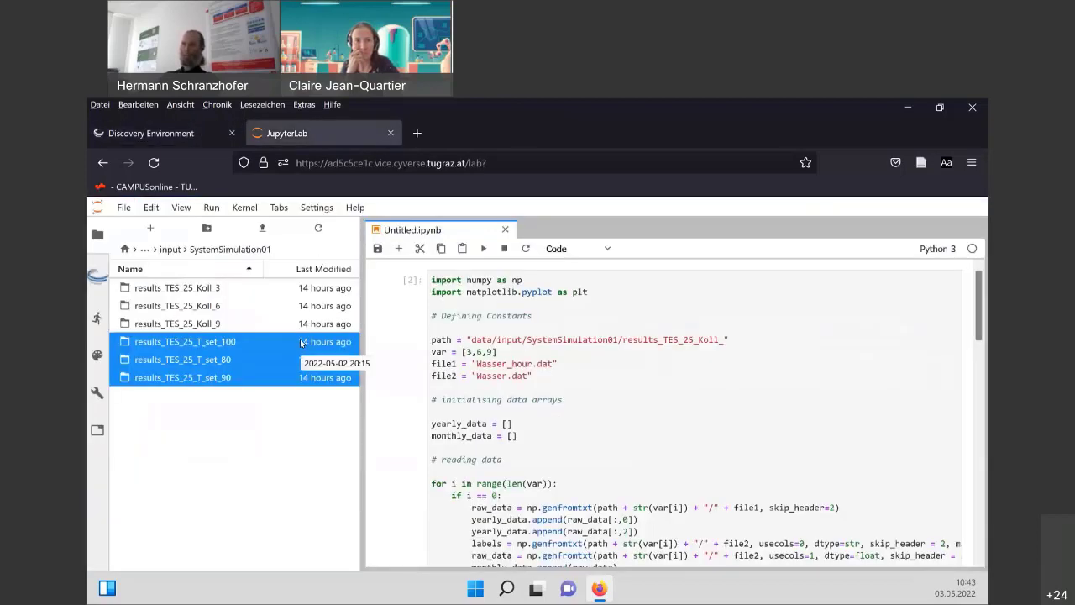
click(183, 135)
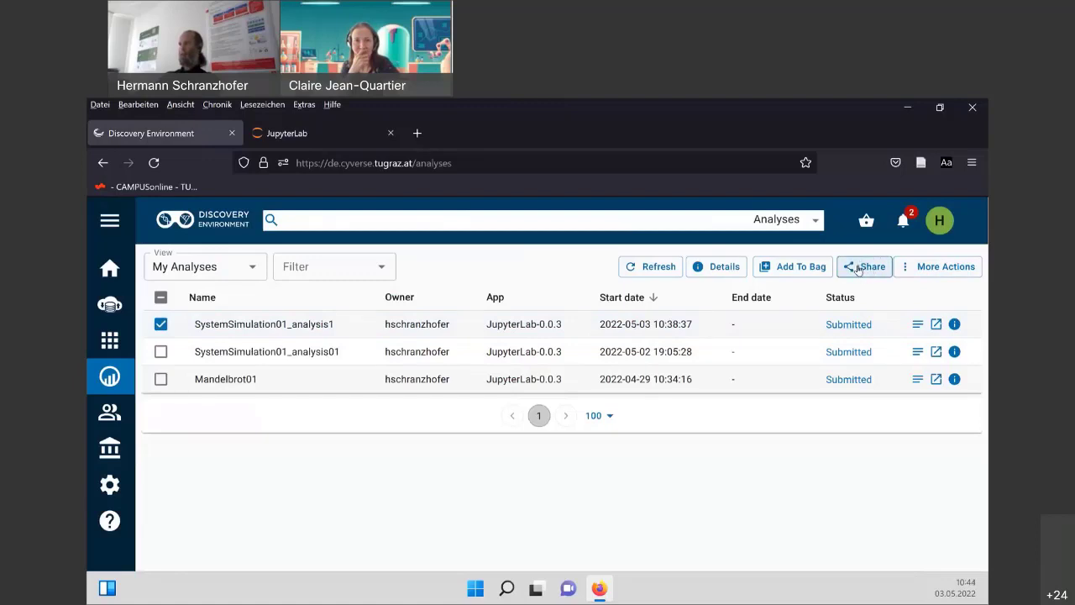
Share SystemSimulation01_analysis1 with the colleague's CyVerse username at Write permission and save.
click(860, 267)
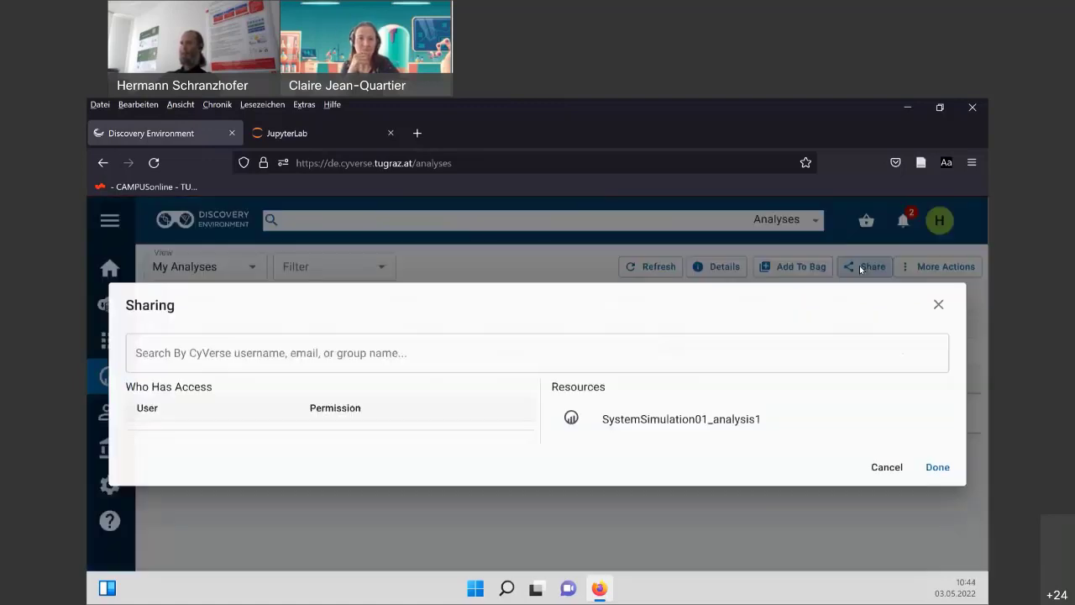
click(235, 355)
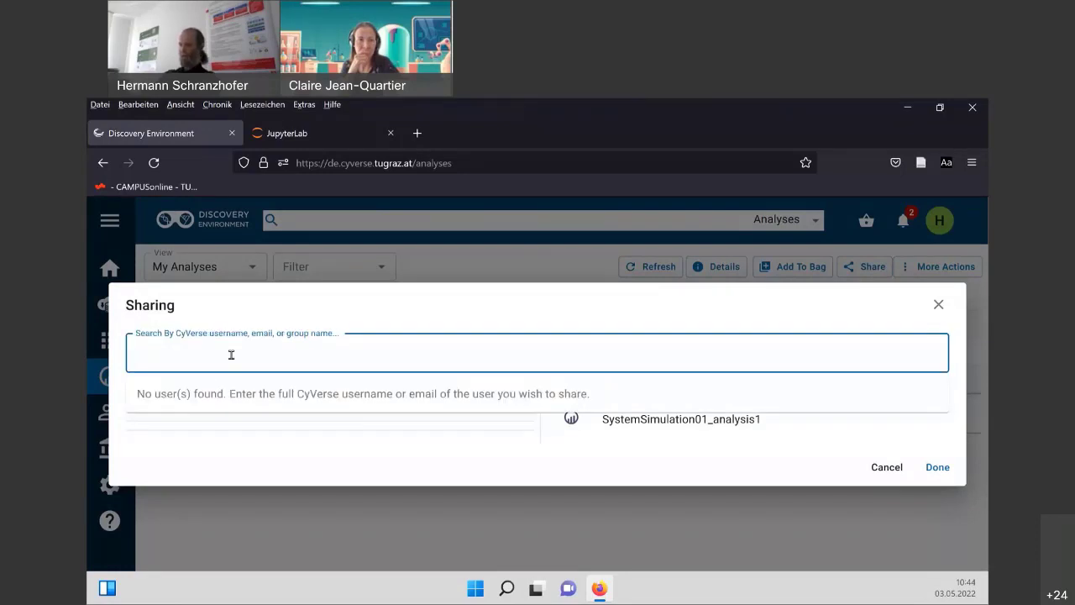
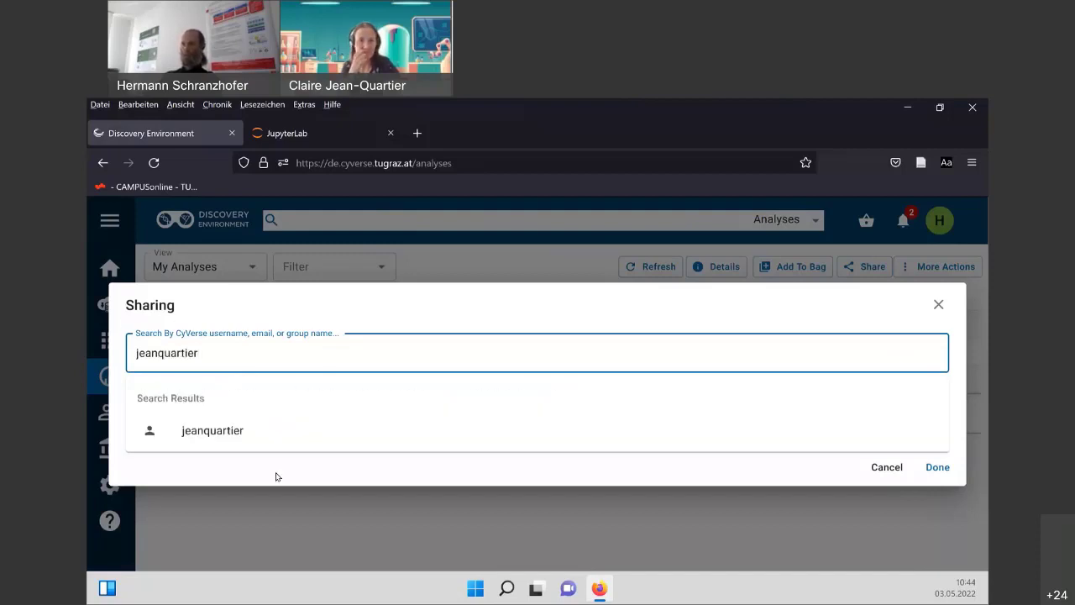
click(229, 434)
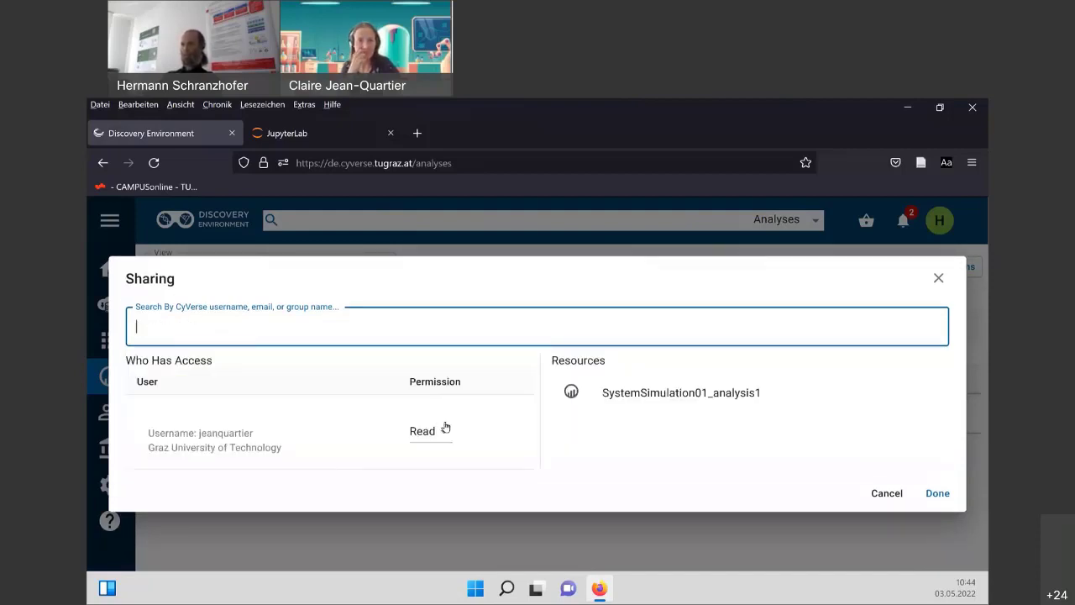
click(428, 435)
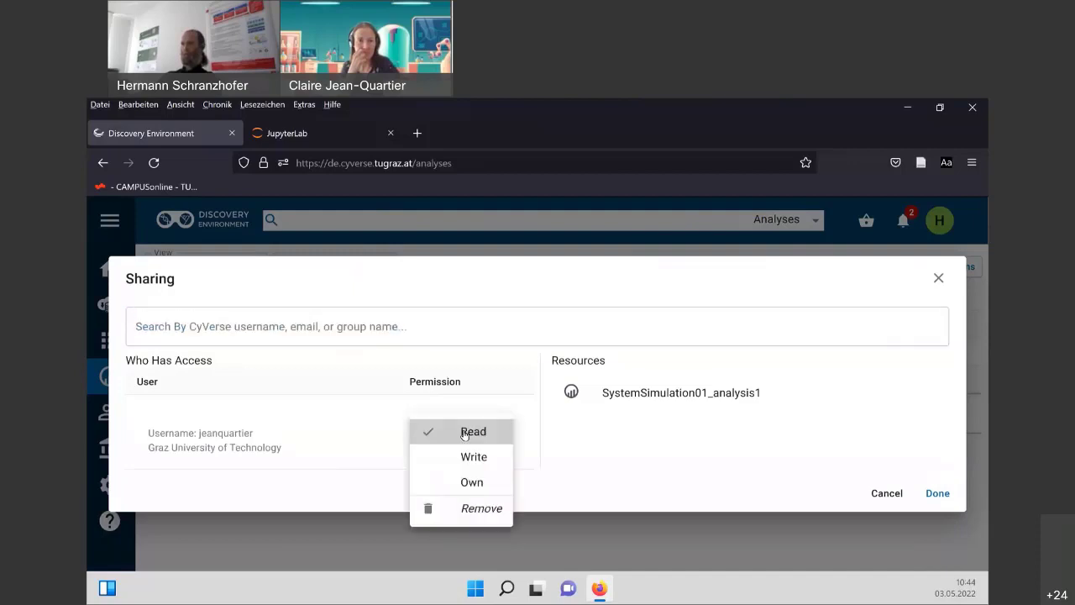
click(464, 433)
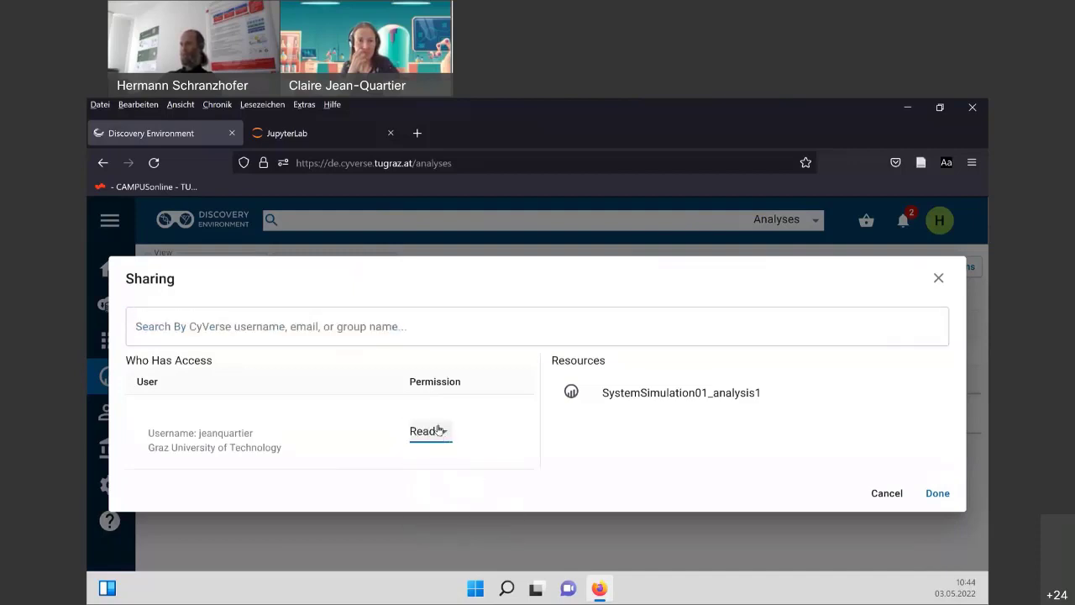
click(444, 433)
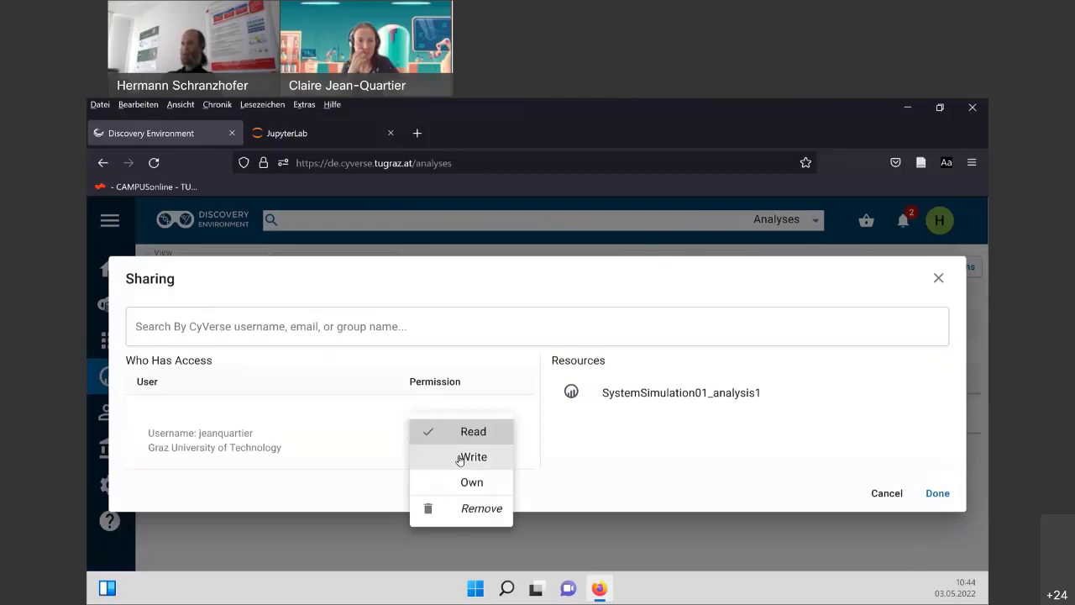
click(460, 458)
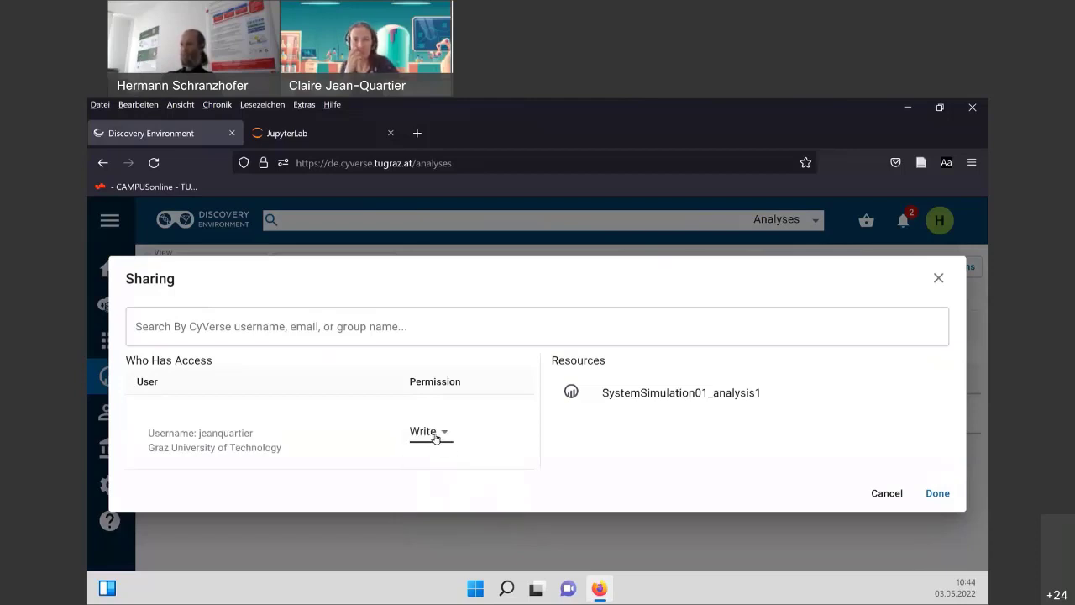
click(936, 496)
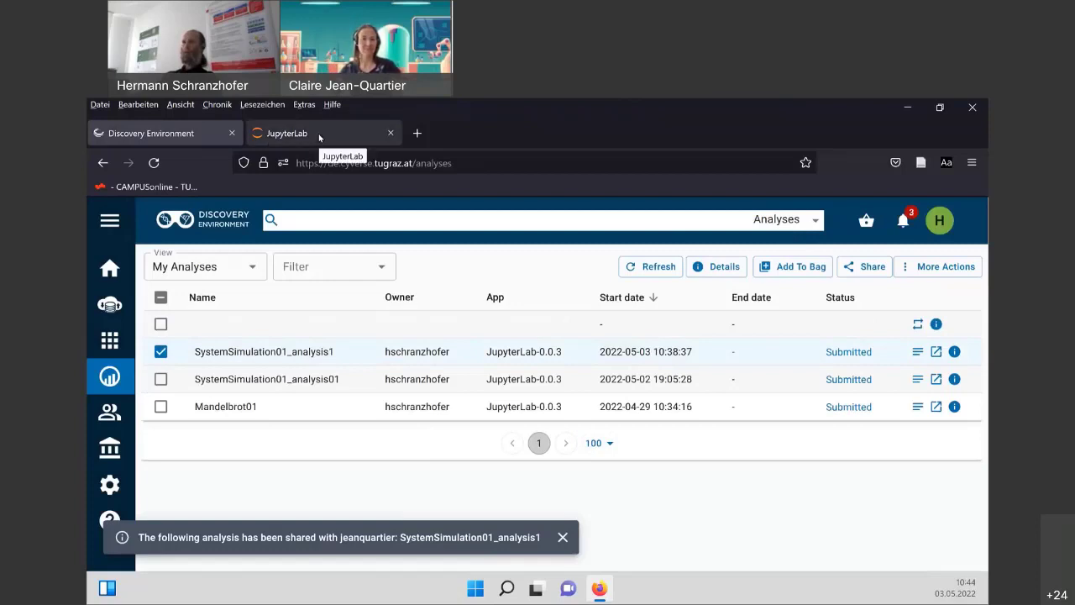
Close the JupyterLab browser tab and untick SystemSimulation01_analysis1 in the analyses list.
click(319, 134)
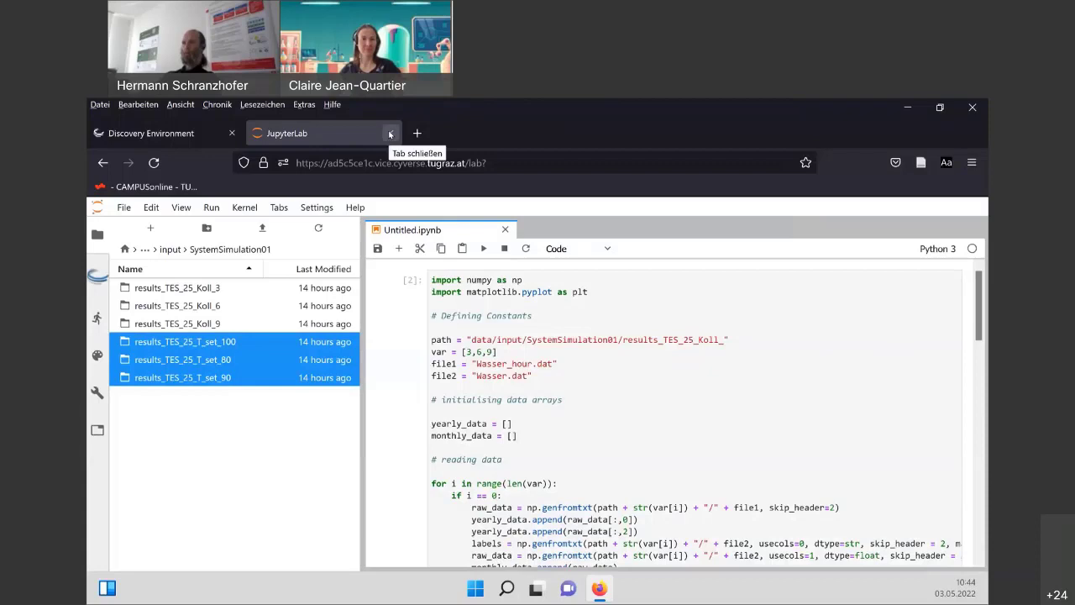
click(390, 134)
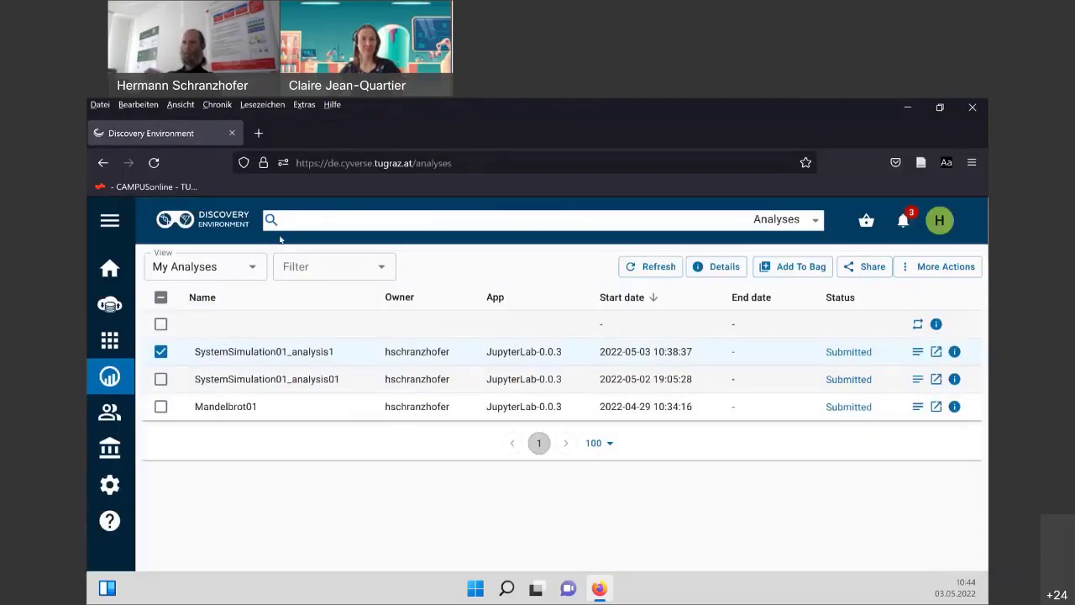
click(161, 353)
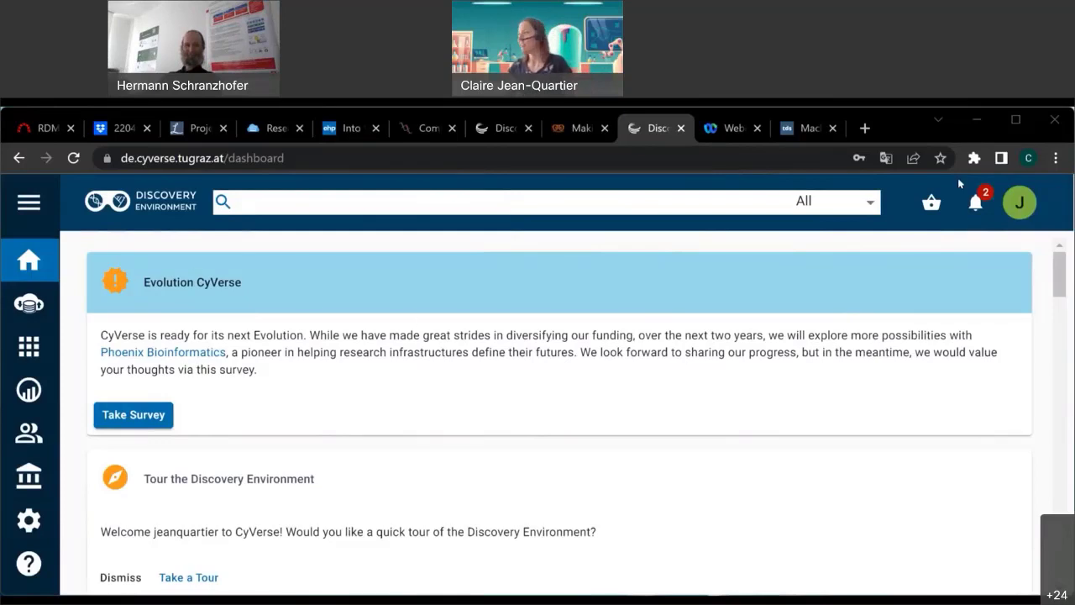
Check the sharing notifications, then browse Shared With Me into the owner's Projects folder.
click(974, 204)
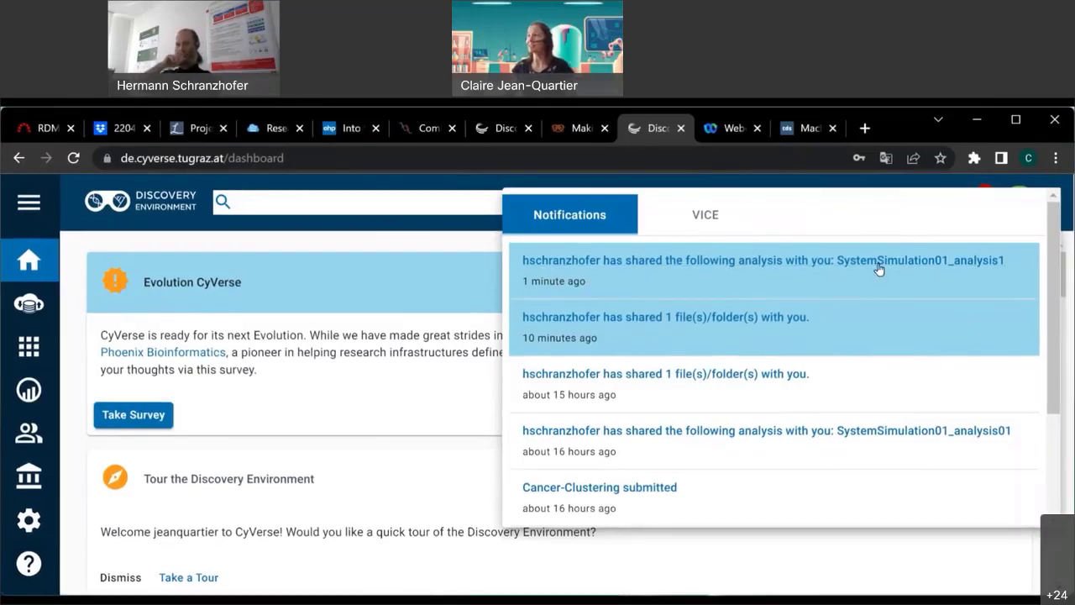
click(496, 378)
click(29, 304)
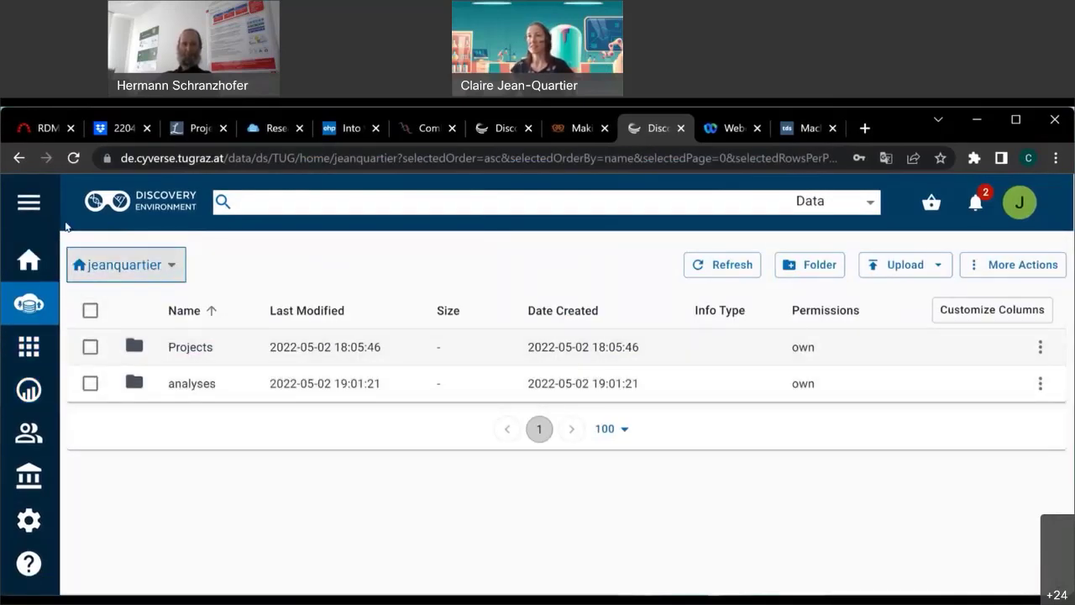
click(168, 265)
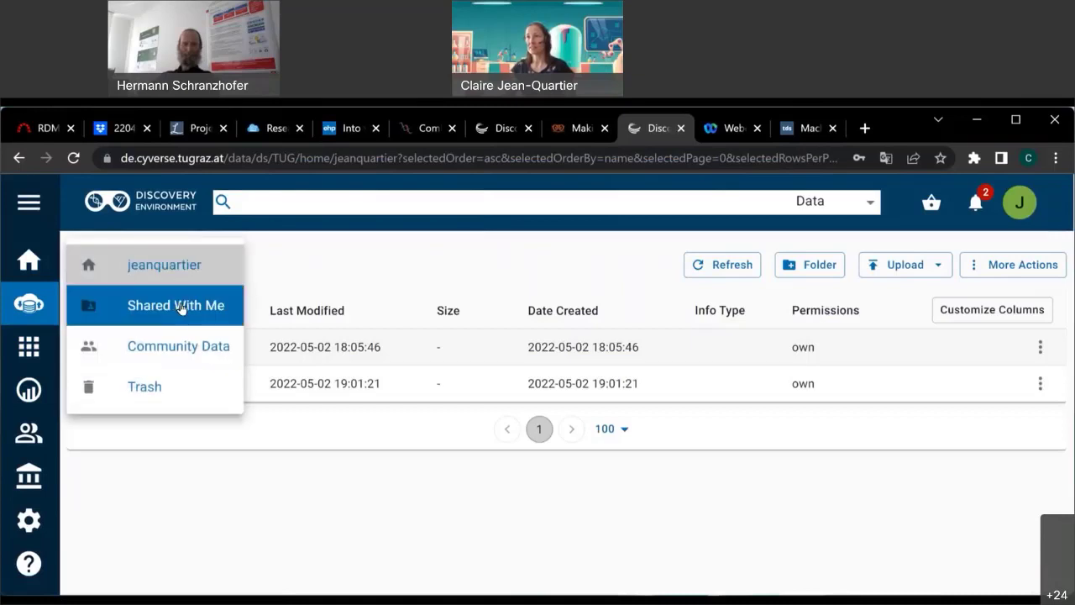
click(180, 307)
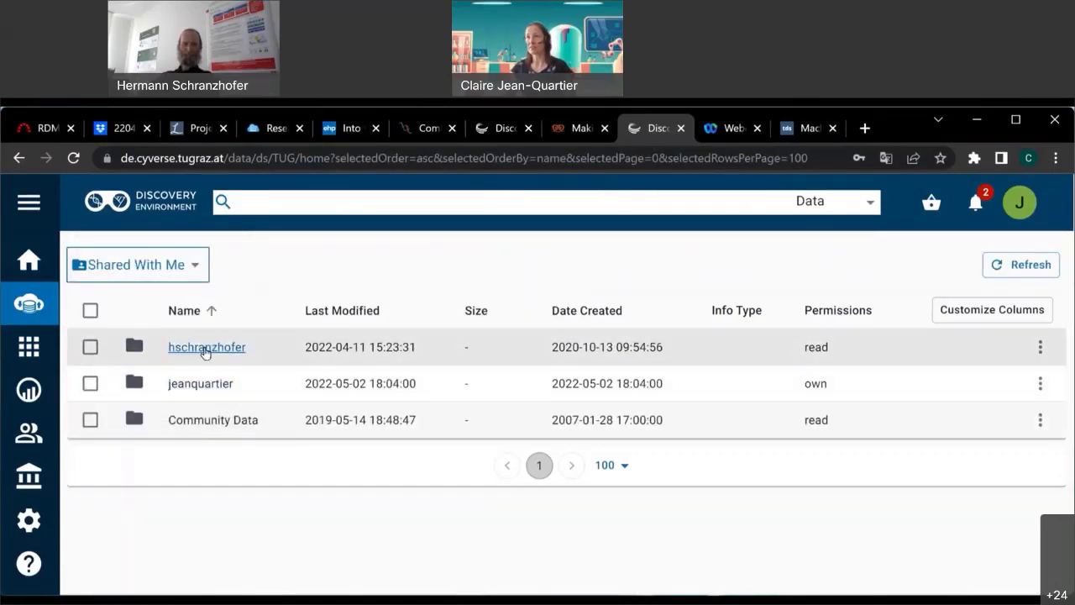
click(207, 349)
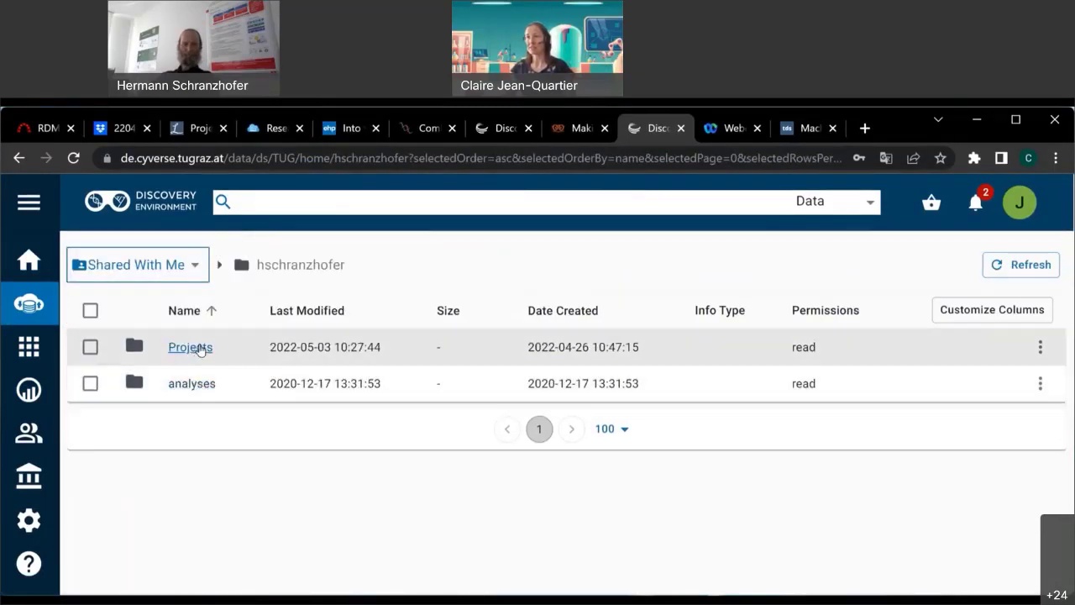
click(200, 349)
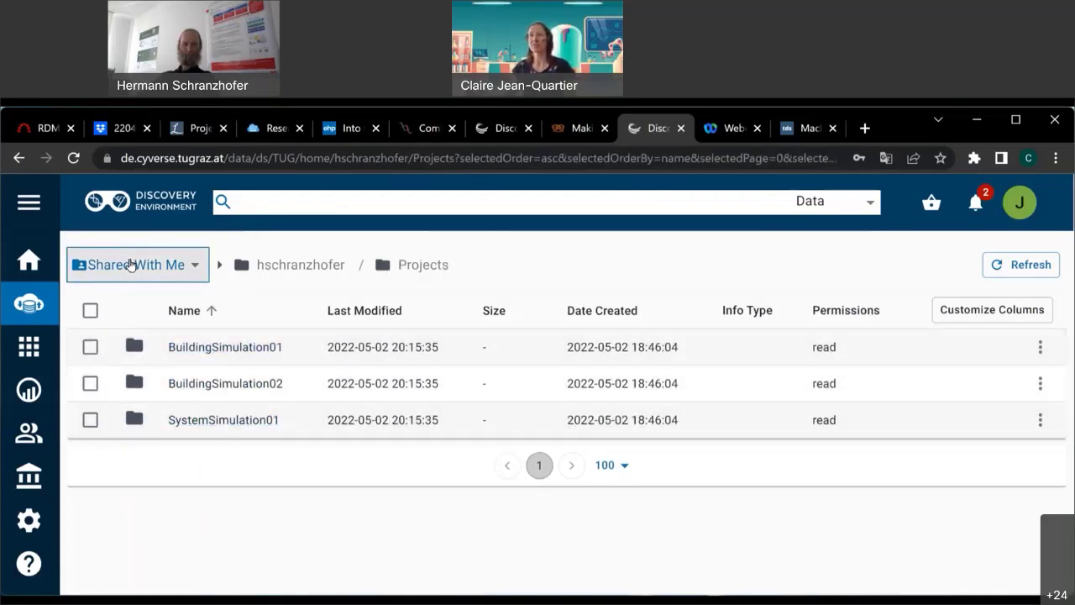
Switch Analyses to Shared With Me and launch the SystemSimulation01_analysis1 JupyterLab session.
click(30, 388)
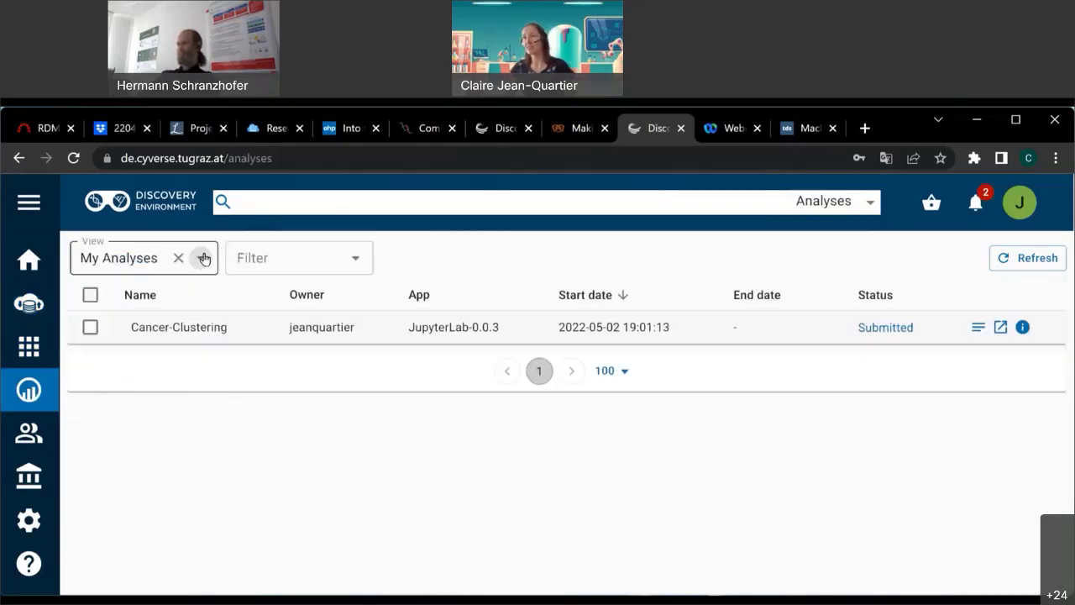
click(204, 257)
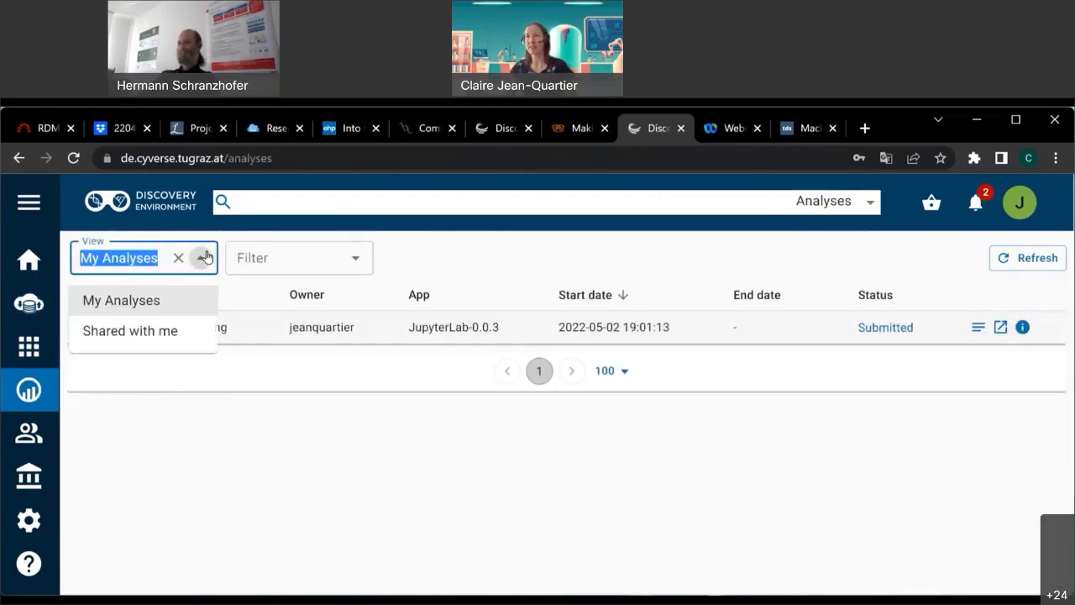
click(144, 330)
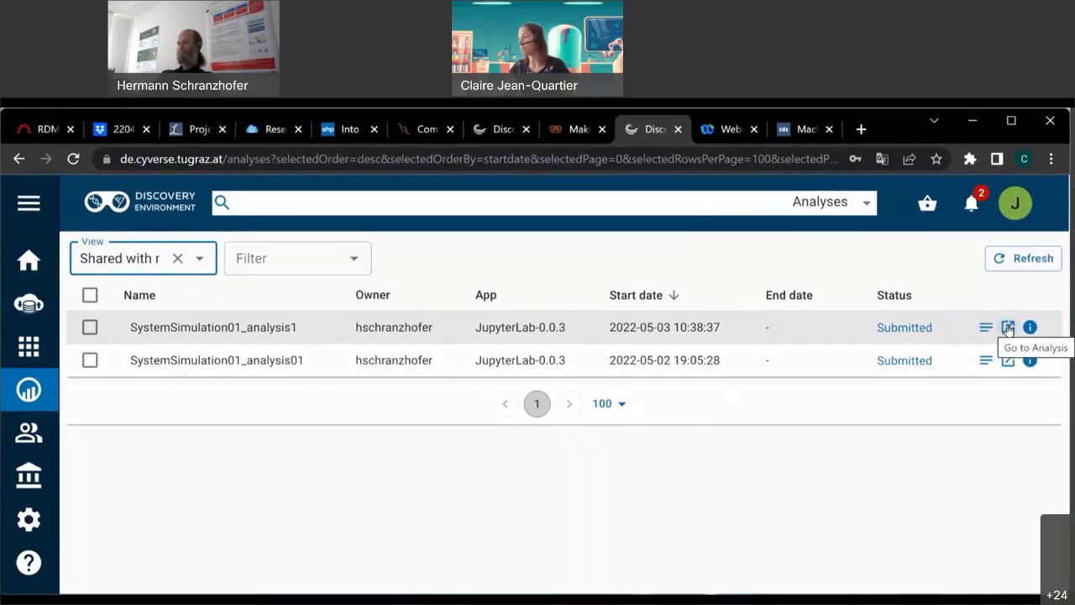
click(1008, 327)
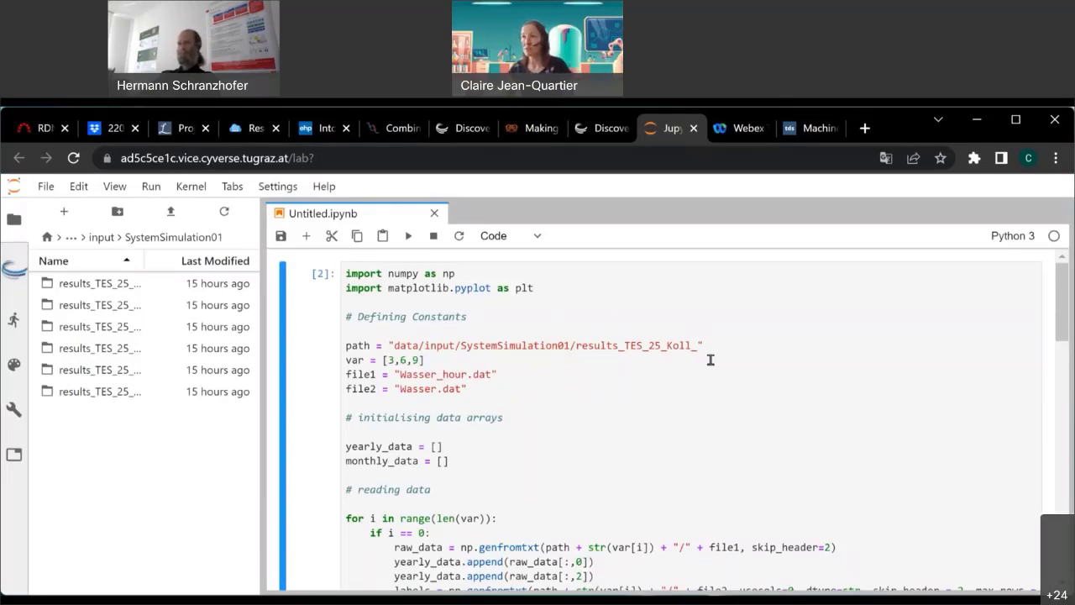
Widen the file browser and change the path string from Koll_ to T_set_.
scroll(735, 385, down, 20)
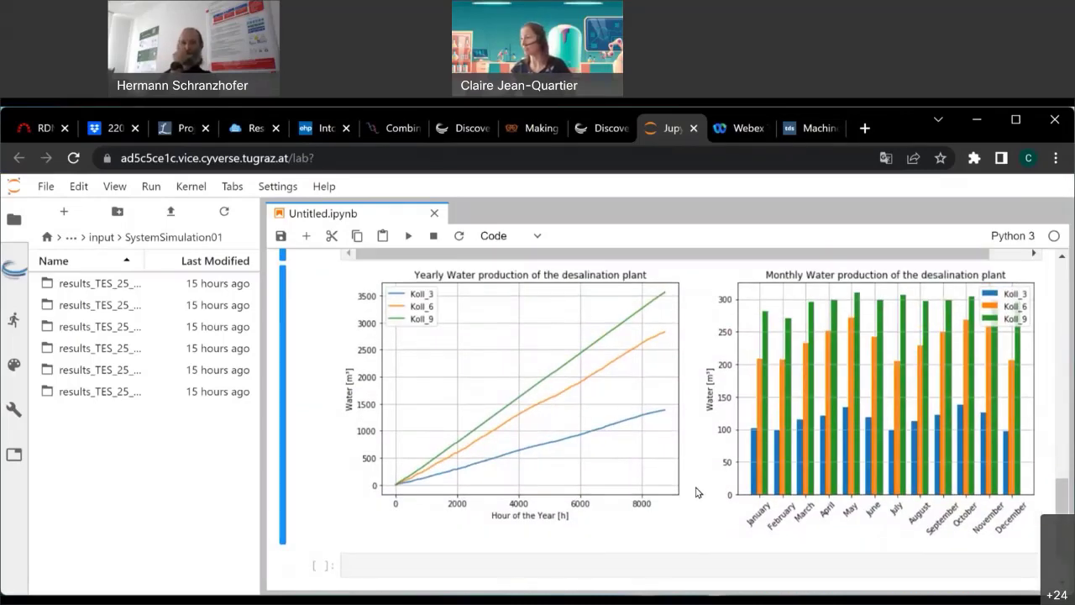
scroll(694, 490, up, 3)
scroll(696, 489, up, 15)
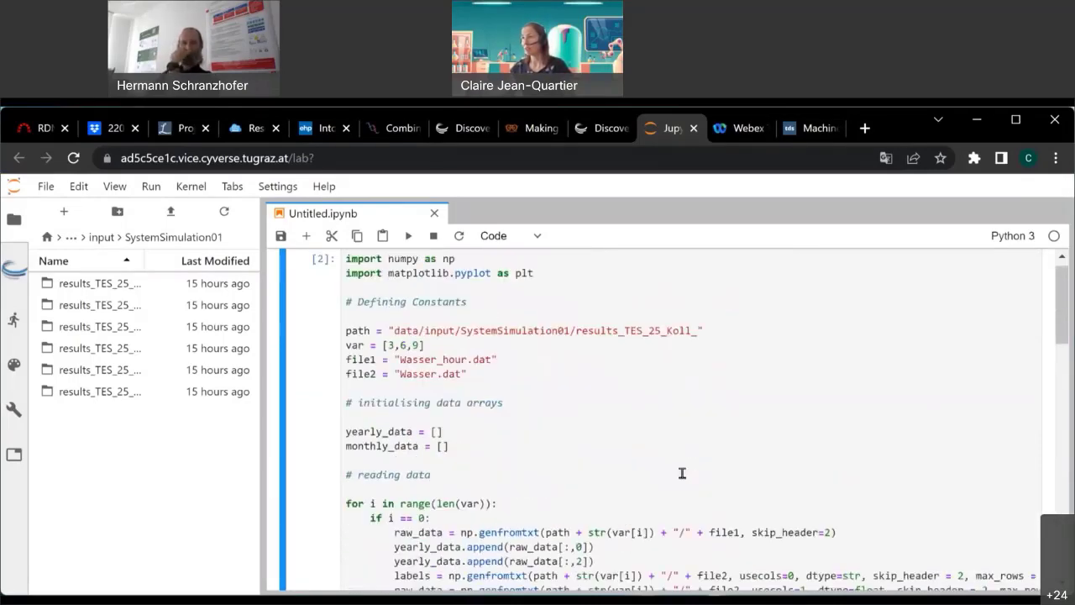
click(672, 346)
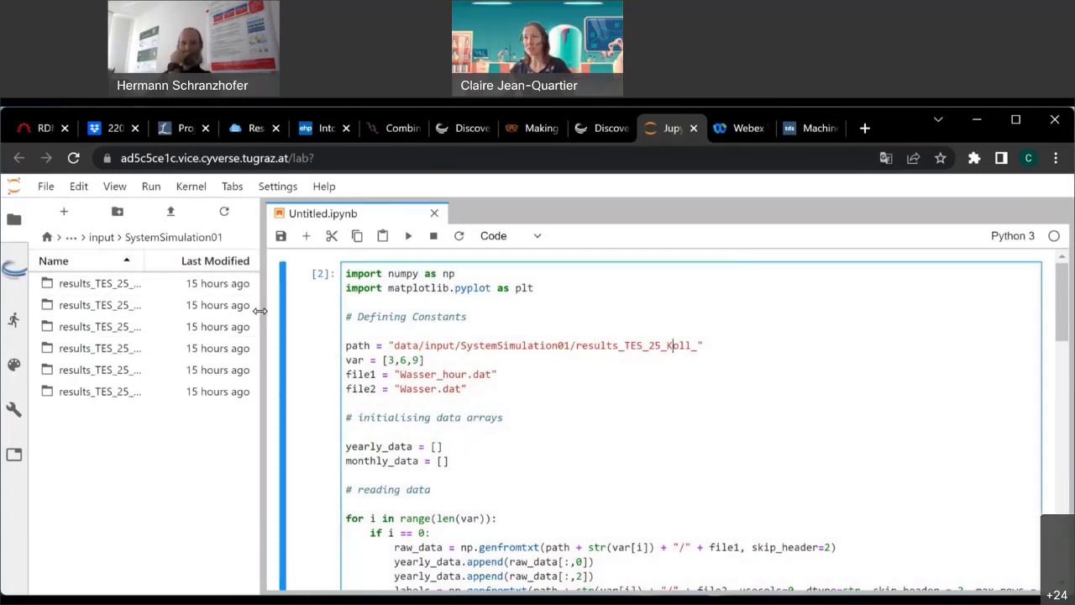
drag(261, 311, 400, 336)
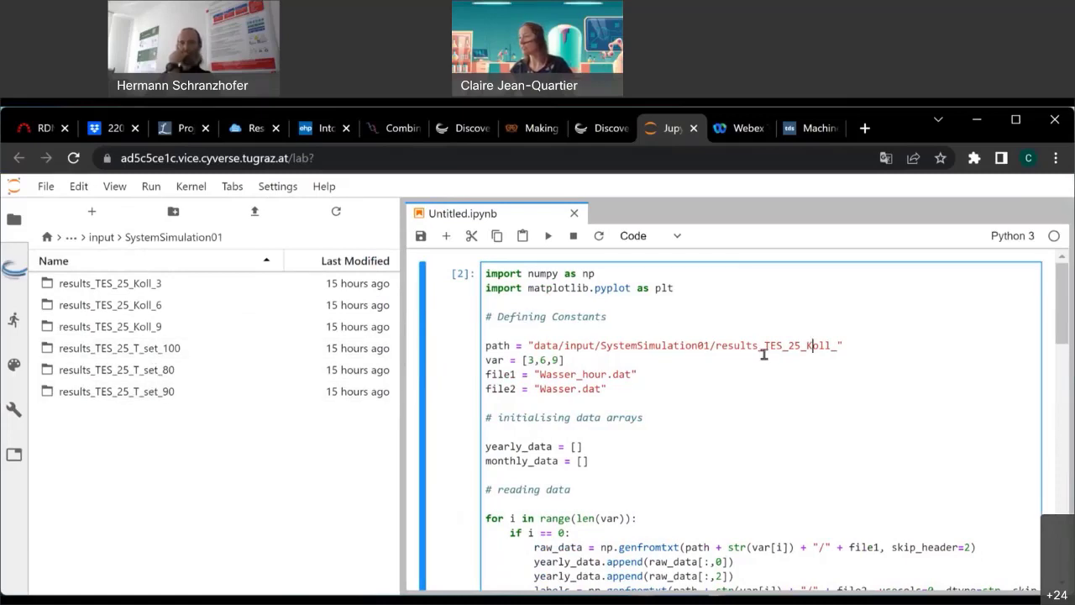
drag(787, 347, 830, 348)
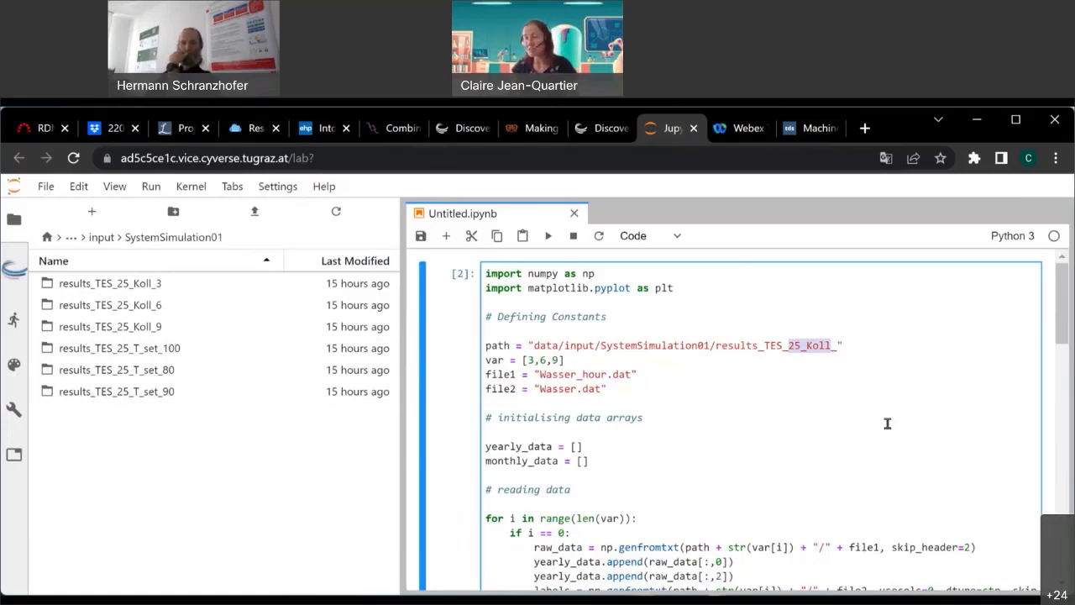
key(Right)
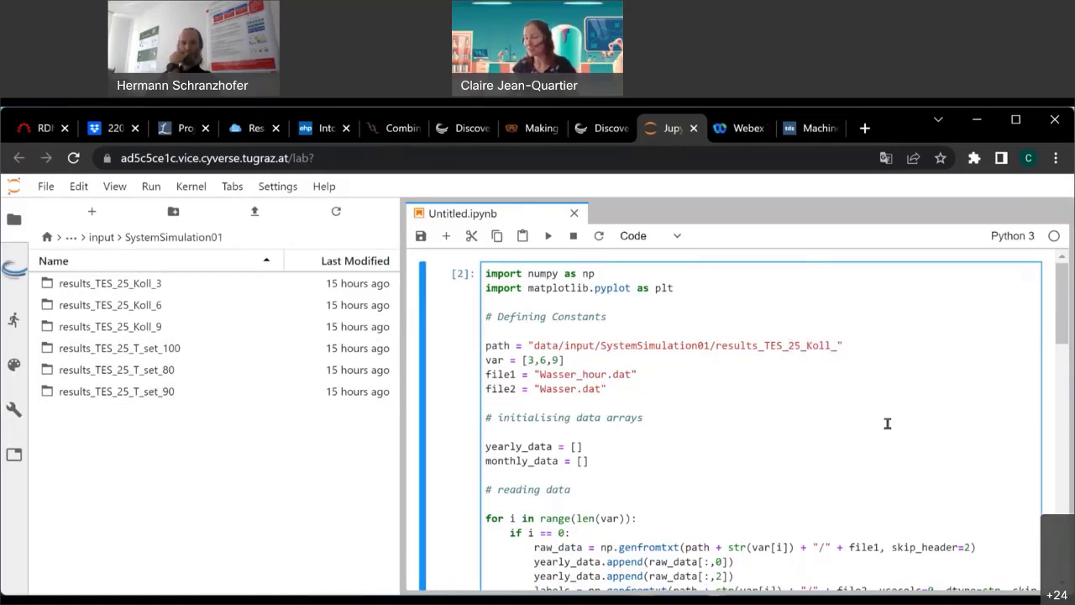
key(BackSpace)
key(BackSpace)
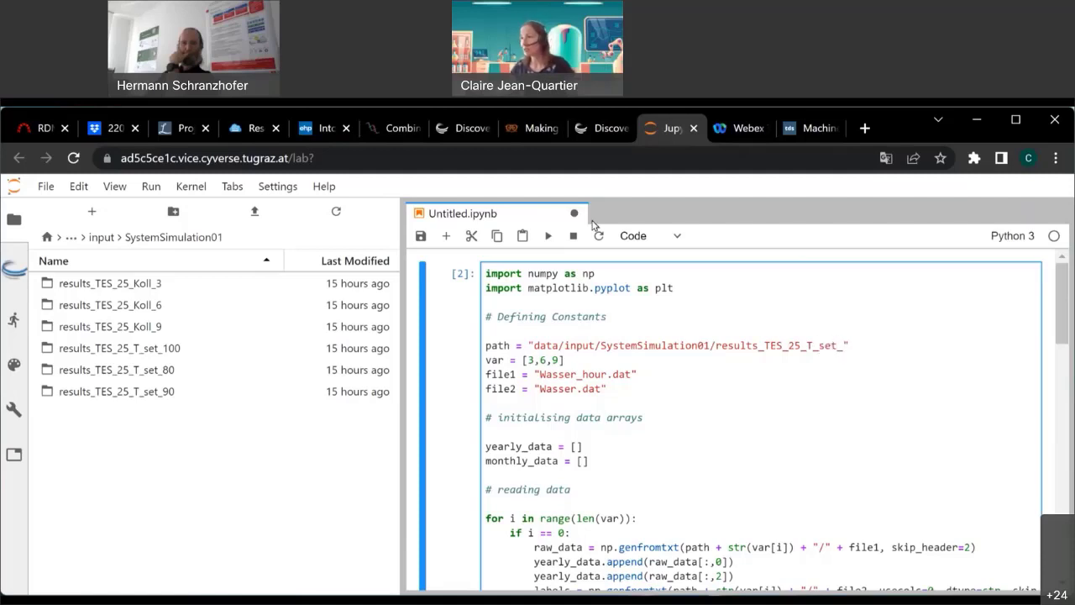
Replace the var values 3,6,9 with 100,80,90.
drag(527, 359, 557, 356)
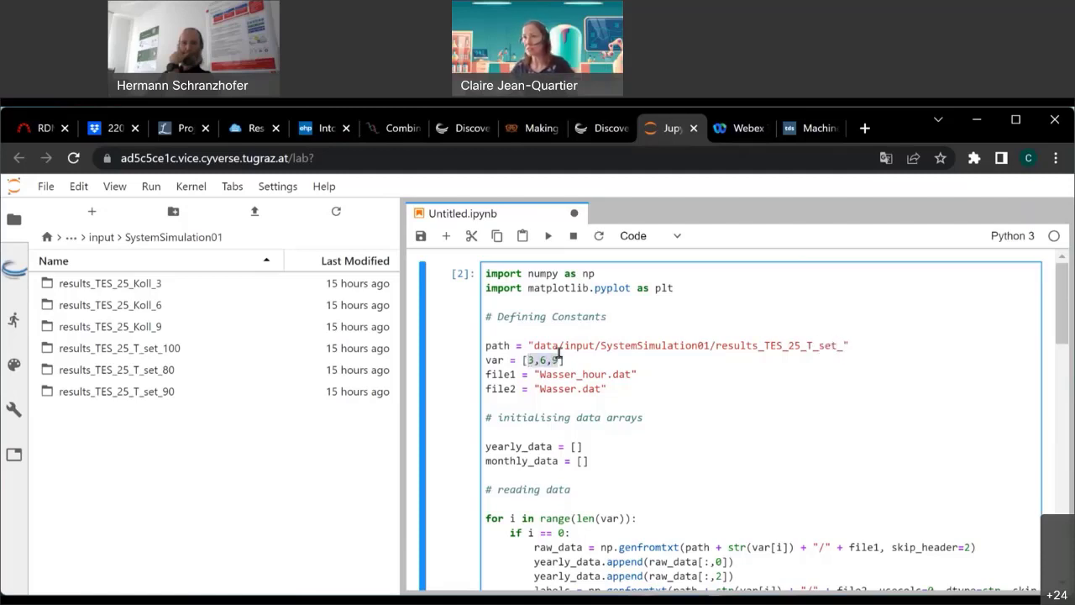
text(100)
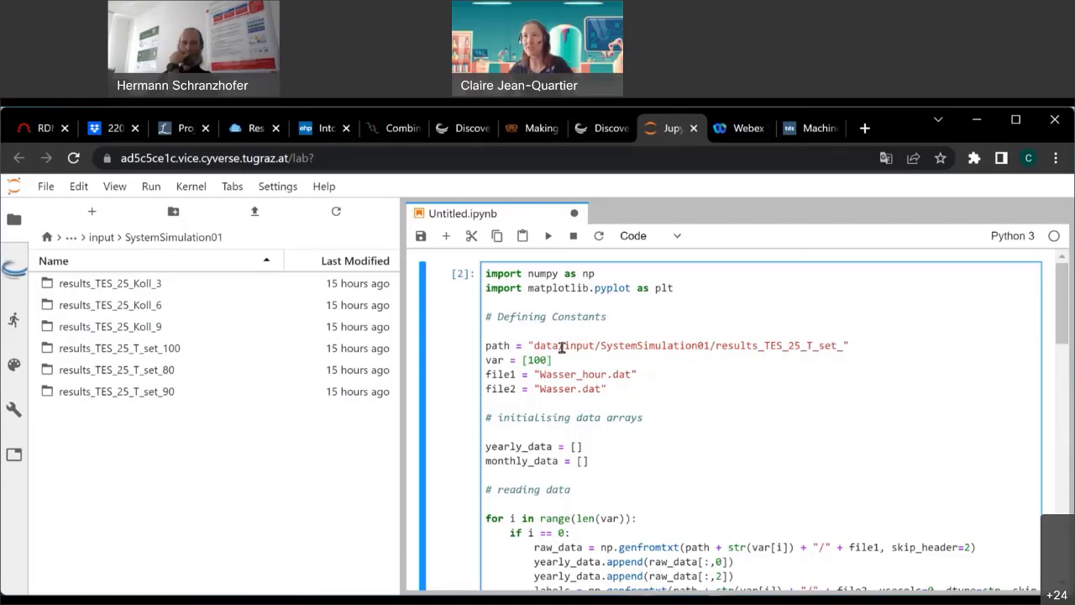
text(,80,90)
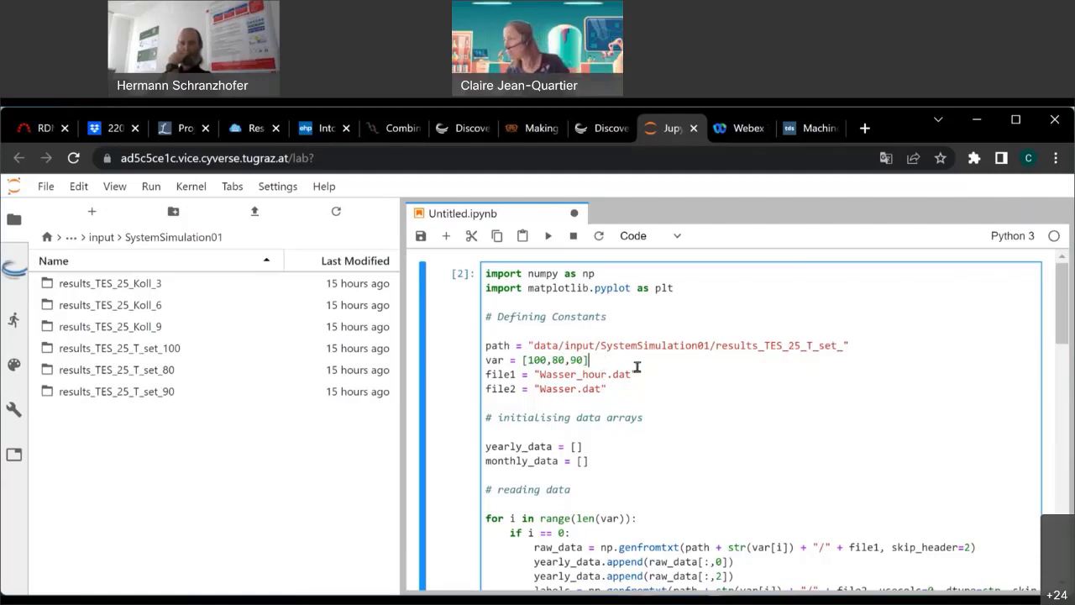
scroll(646, 375, down, 1)
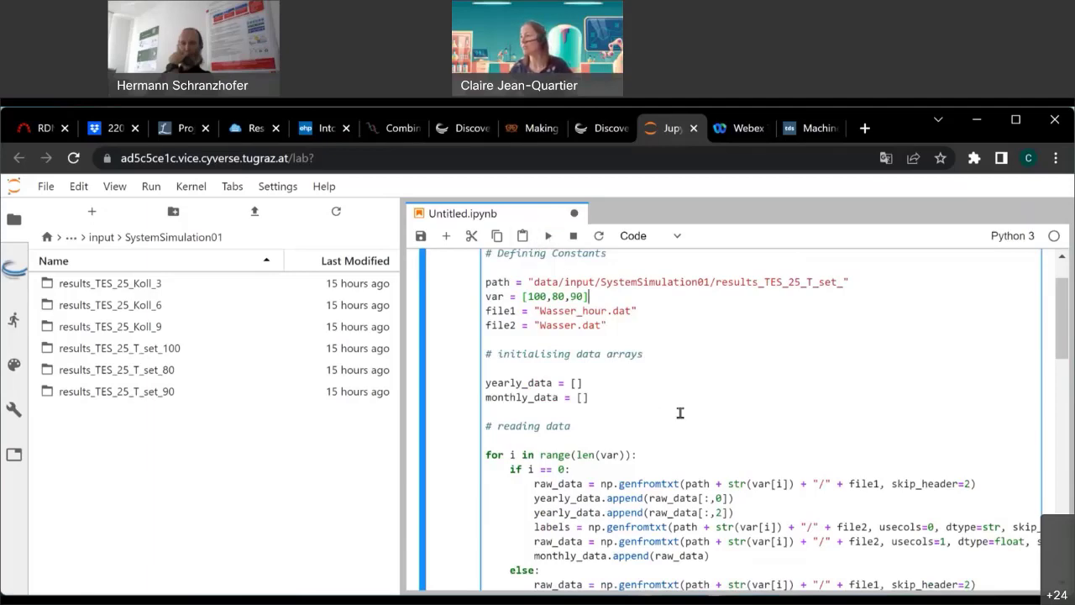
scroll(677, 402, down, 5)
scroll(677, 403, down, 10)
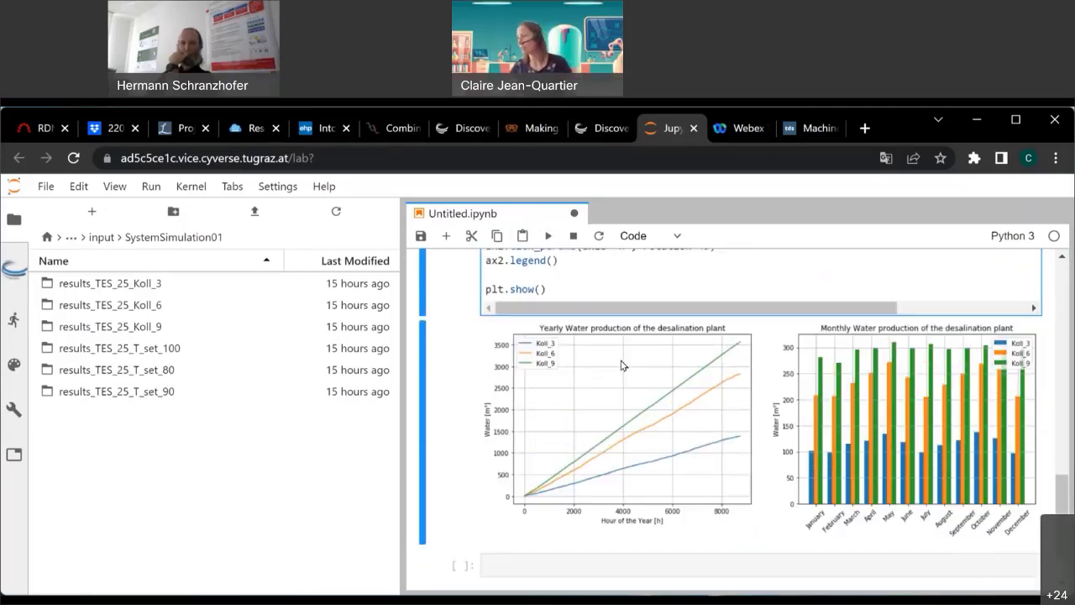
Re-run the edited cell to redraw both charts for Koll_100, Koll_80 and Koll_90.
click(547, 237)
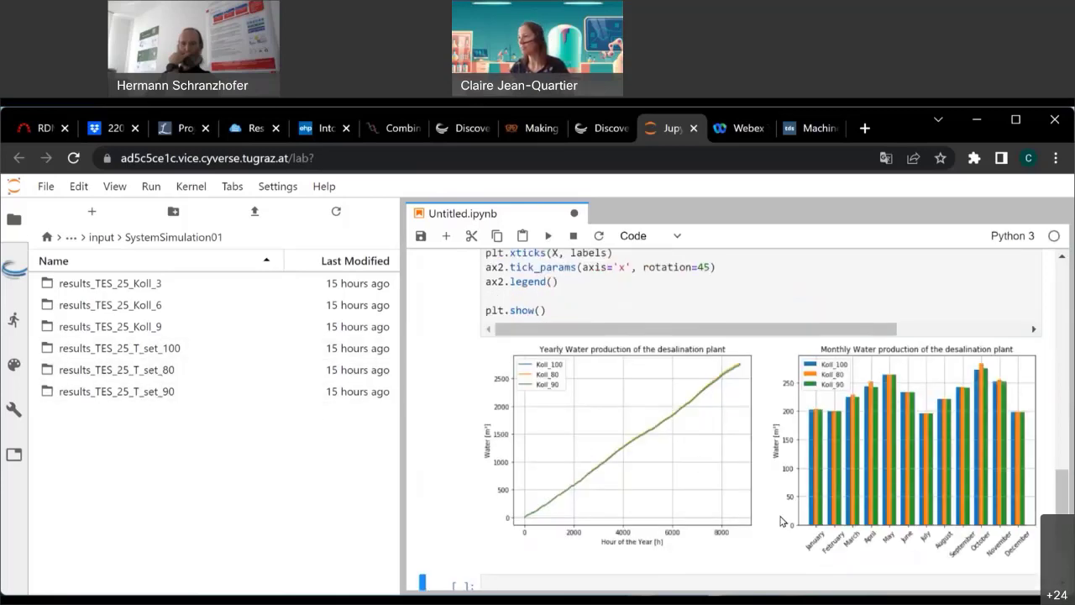
scroll(781, 521, up, 1)
scroll(773, 524, down, 2)
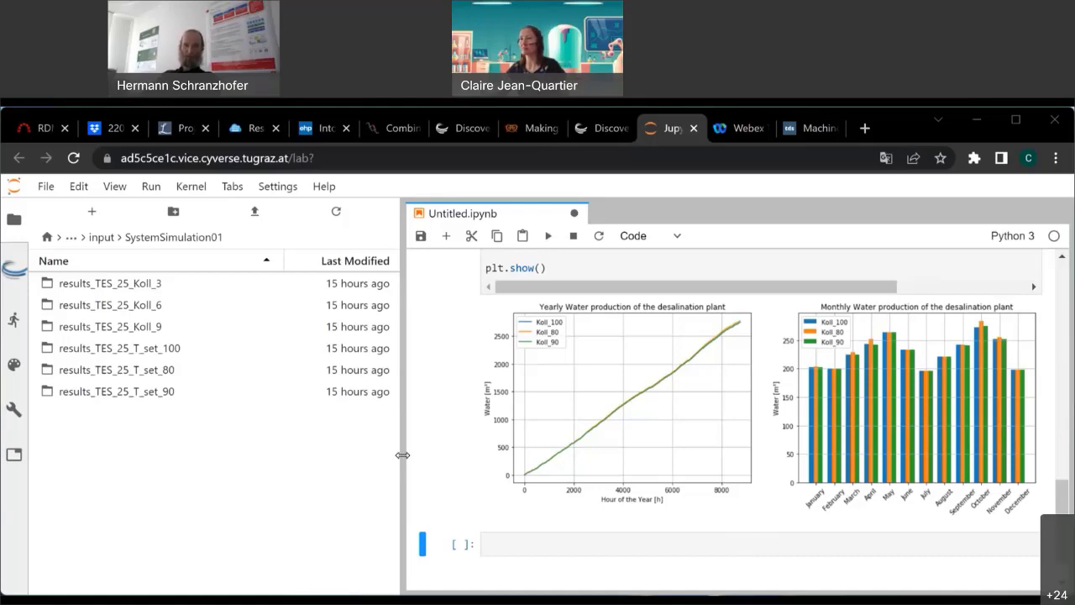
Narrow the file browser to enlarge the plots and review the code and charts.
drag(400, 453, 159, 431)
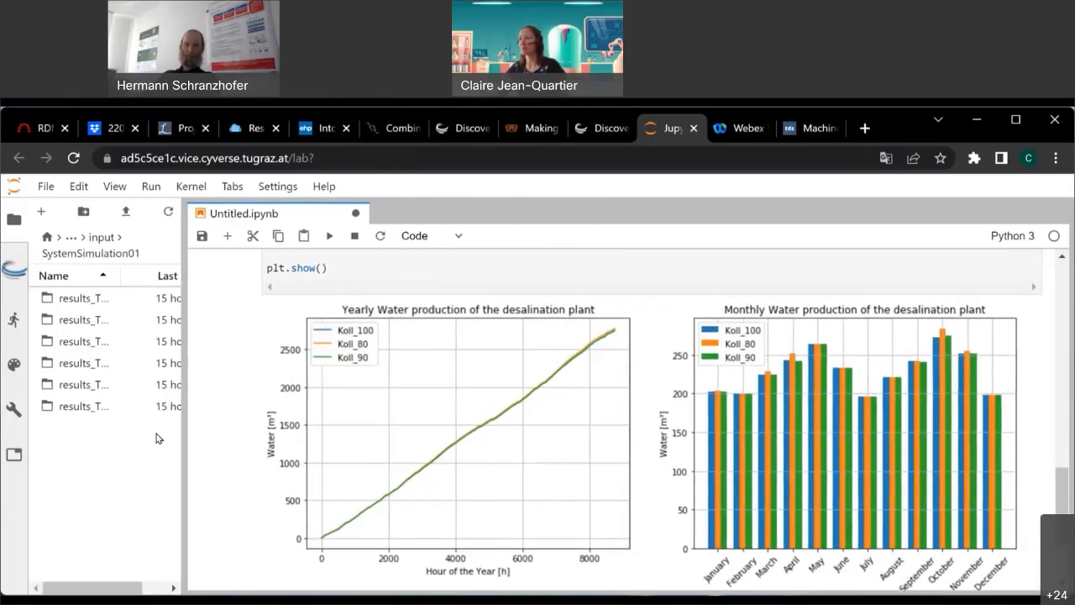
scroll(235, 458, up, 1)
scroll(234, 457, down, 2)
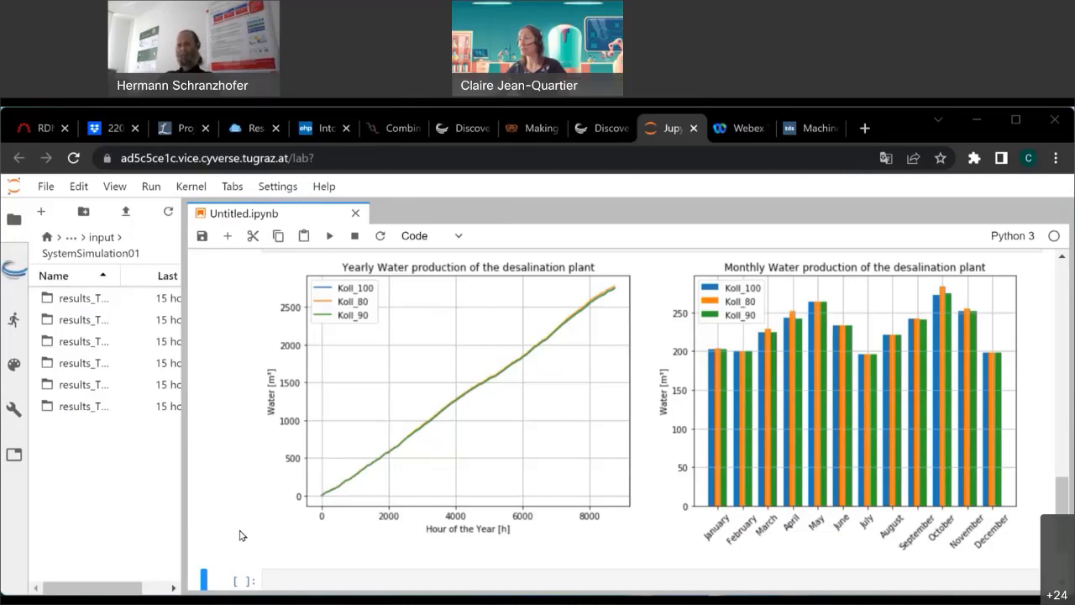
scroll(241, 535, up, 6)
scroll(271, 393, down, 3)
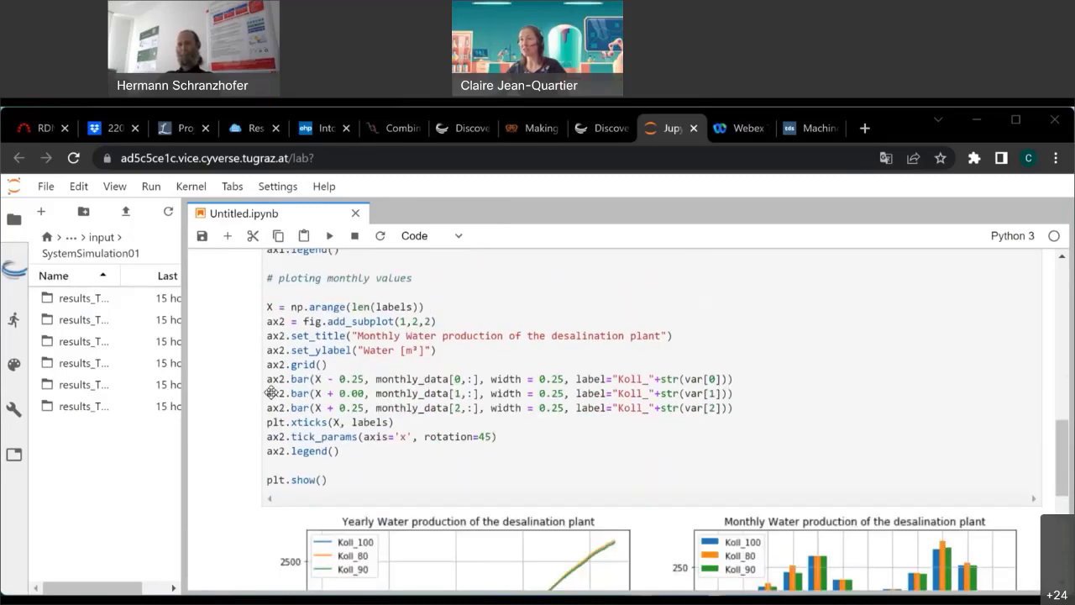
scroll(420, 470, up, 5)
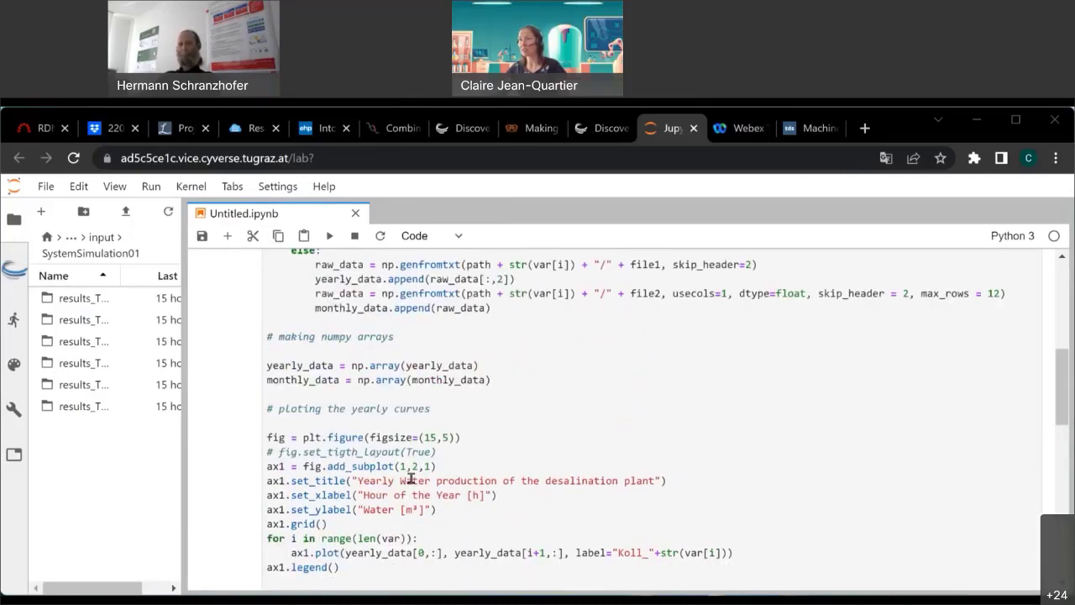
scroll(411, 478, up, 6)
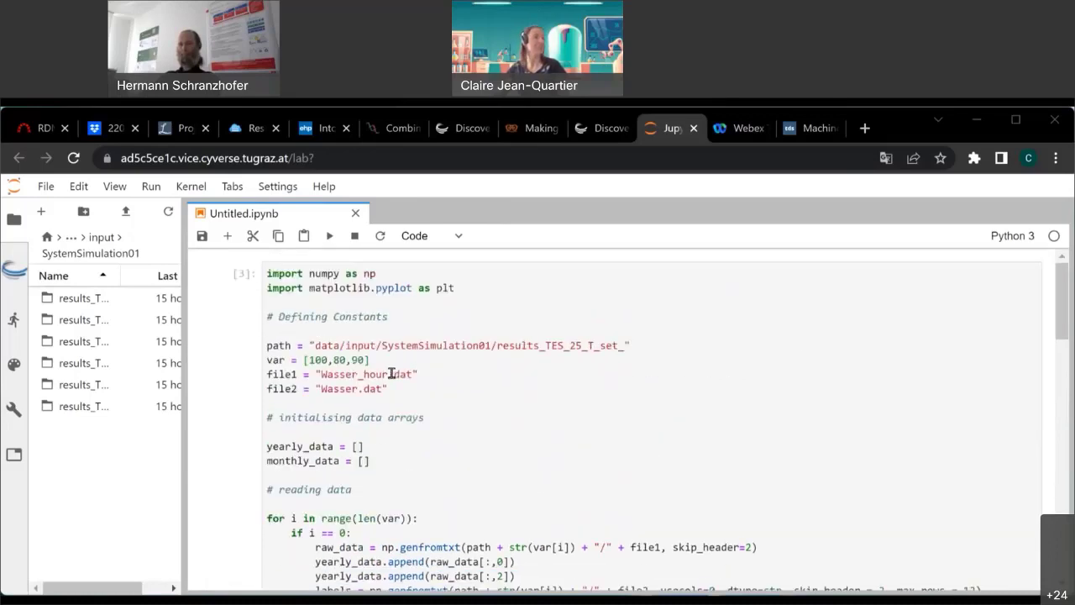
scroll(588, 413, down, 15)
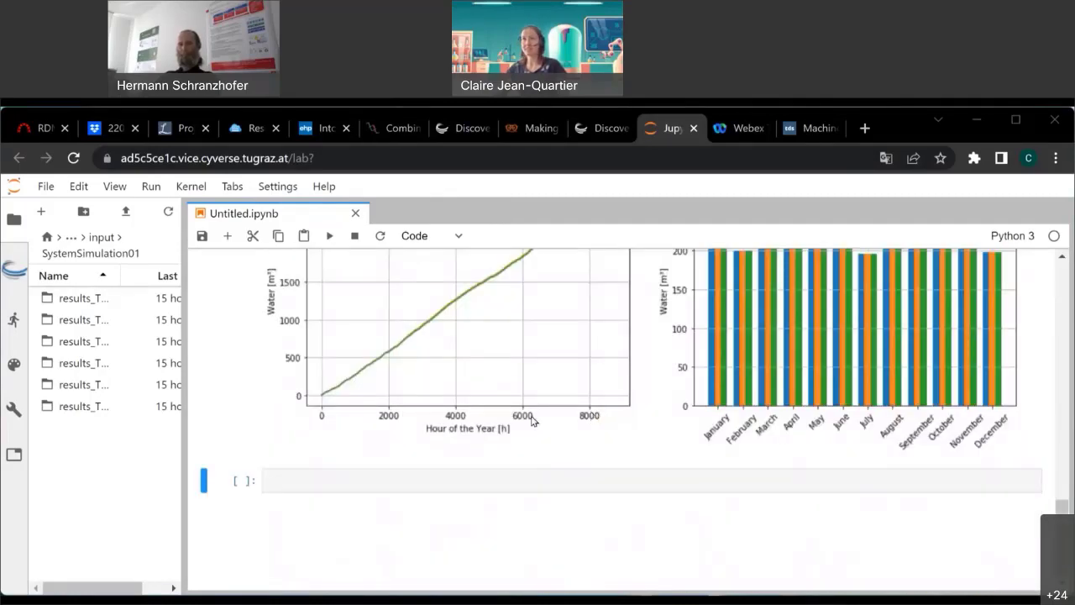
Widen the file browser again, close the JupyterLab tab and uncheck the first analysis.
drag(194, 423, 271, 425)
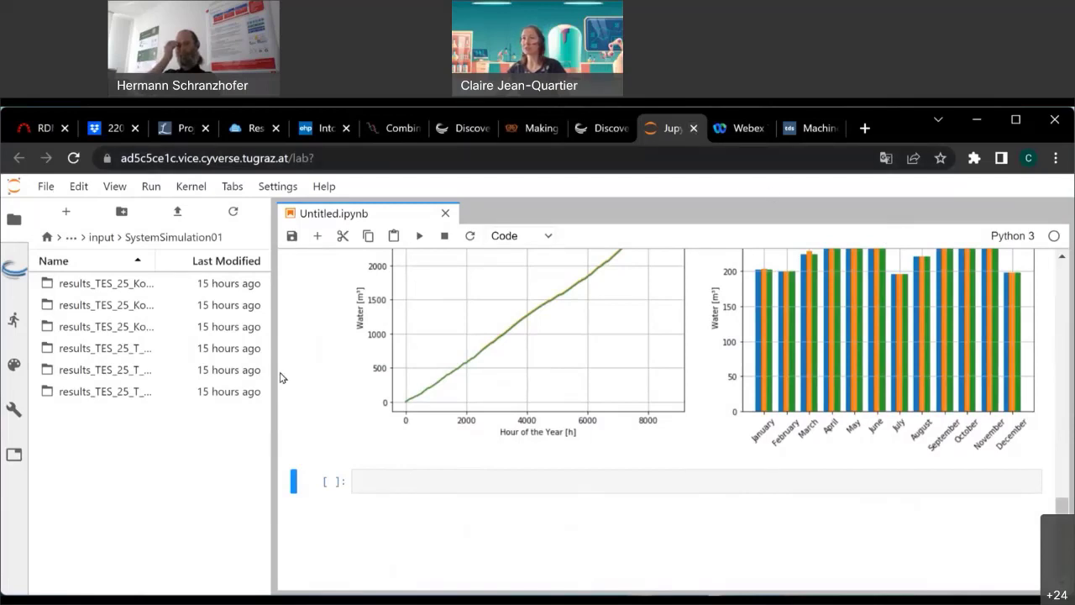
click(694, 130)
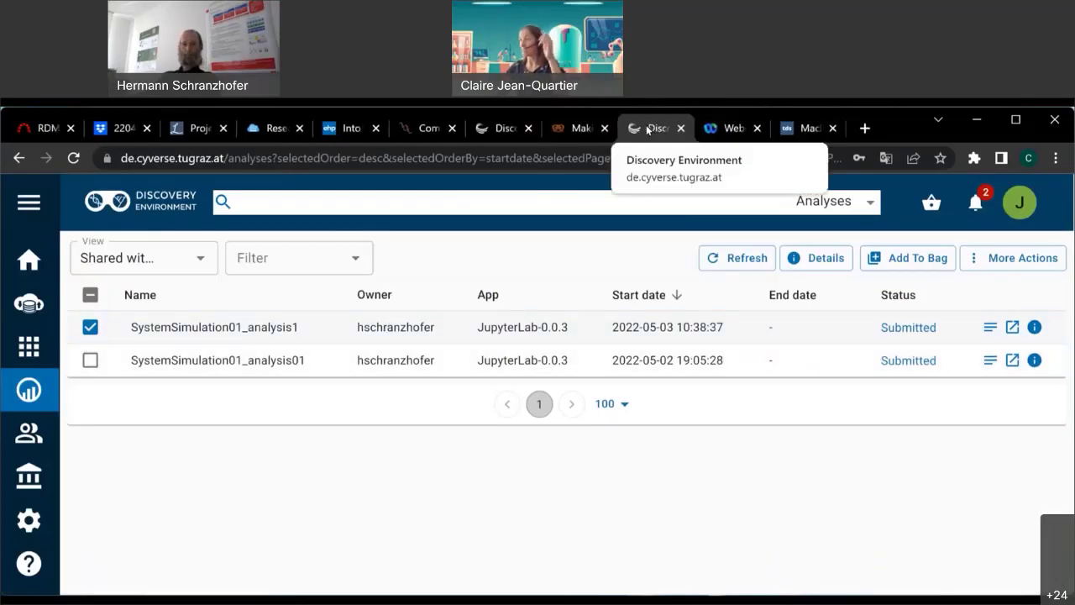
click(90, 327)
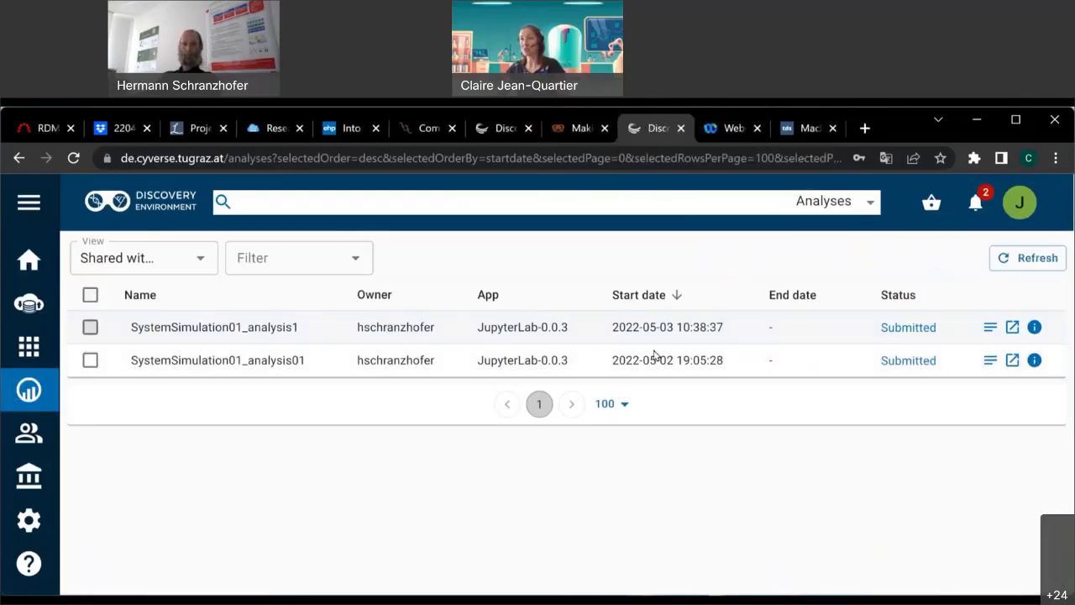
Review the iMooX 'Making Your Research FAIR with CyVerse' course details and description.
click(563, 130)
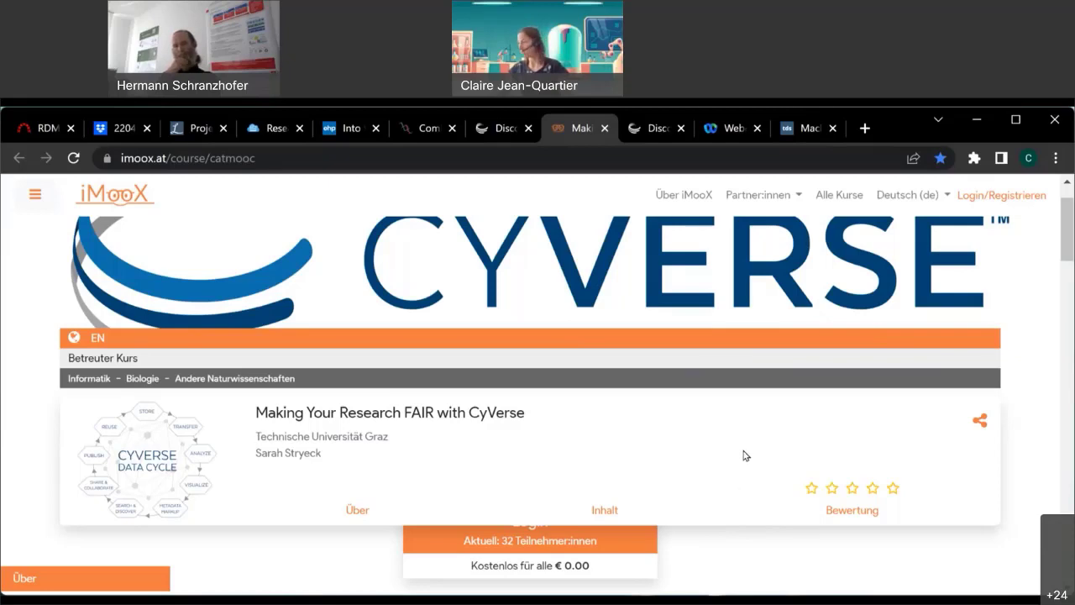
scroll(743, 455, down, 1)
scroll(742, 455, down, 1)
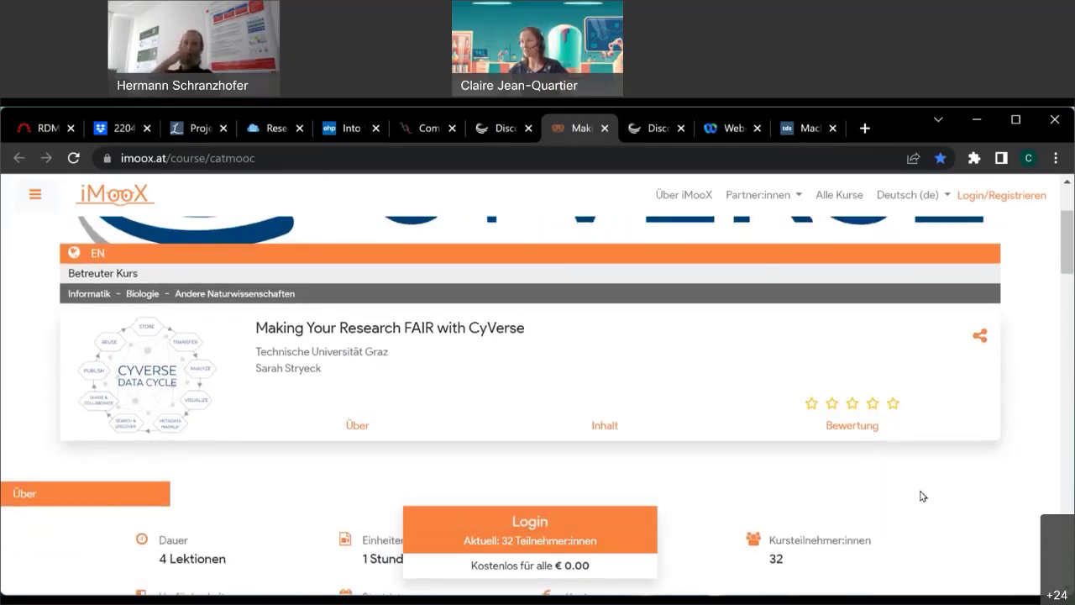
scroll(919, 491, down, 4)
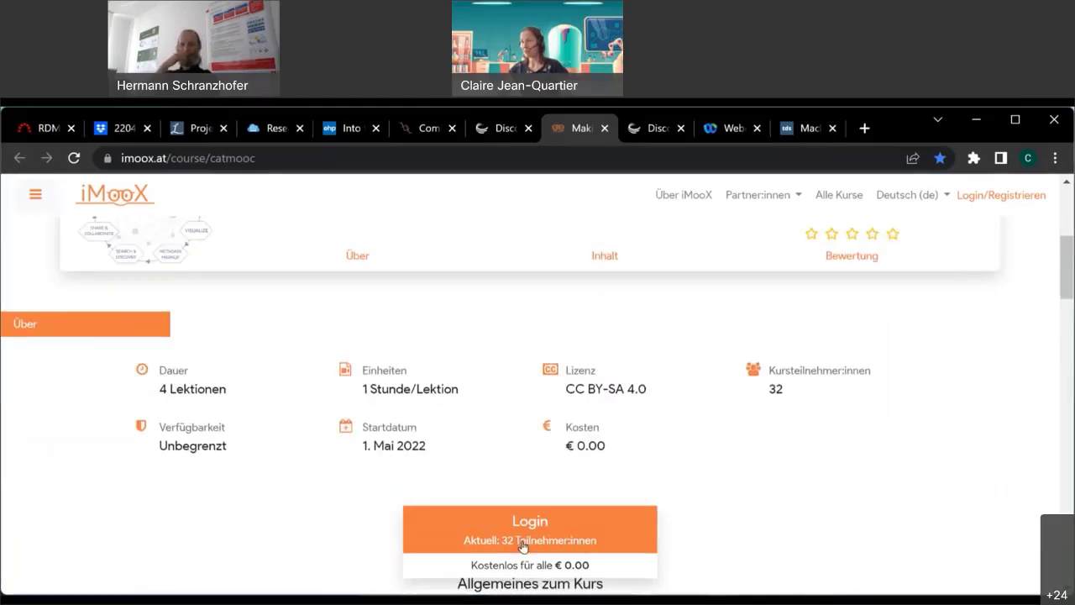
scroll(617, 542, up, 1)
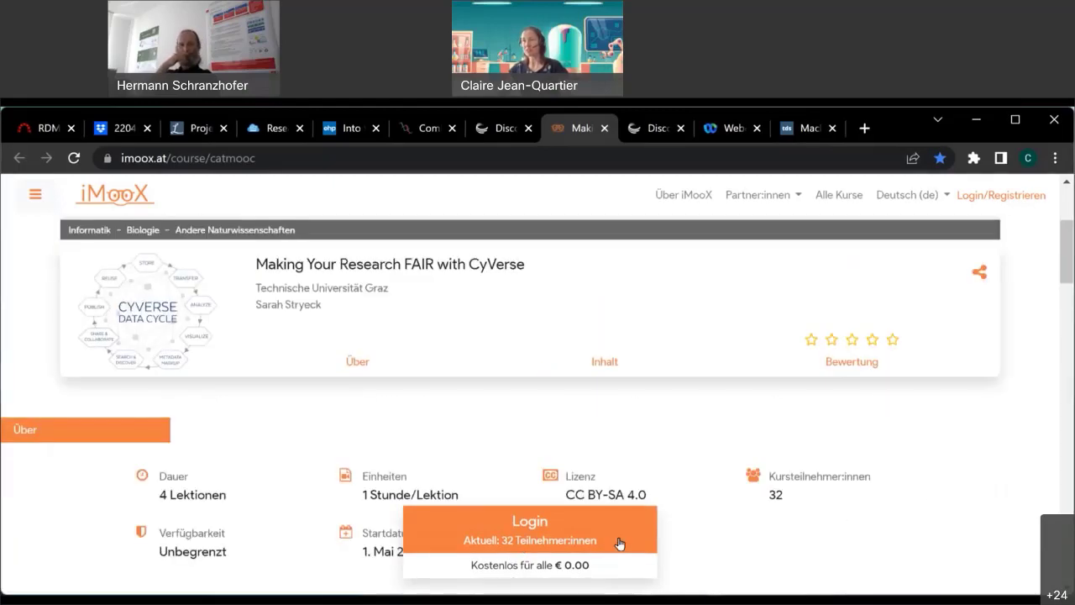
scroll(811, 533, down, 2)
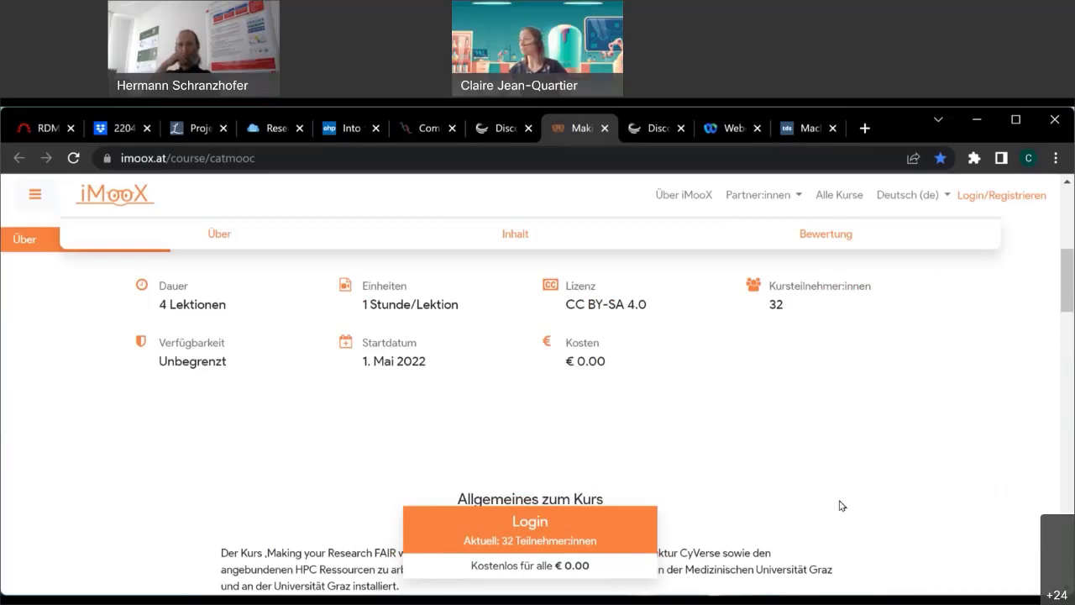
scroll(756, 493, down, 2)
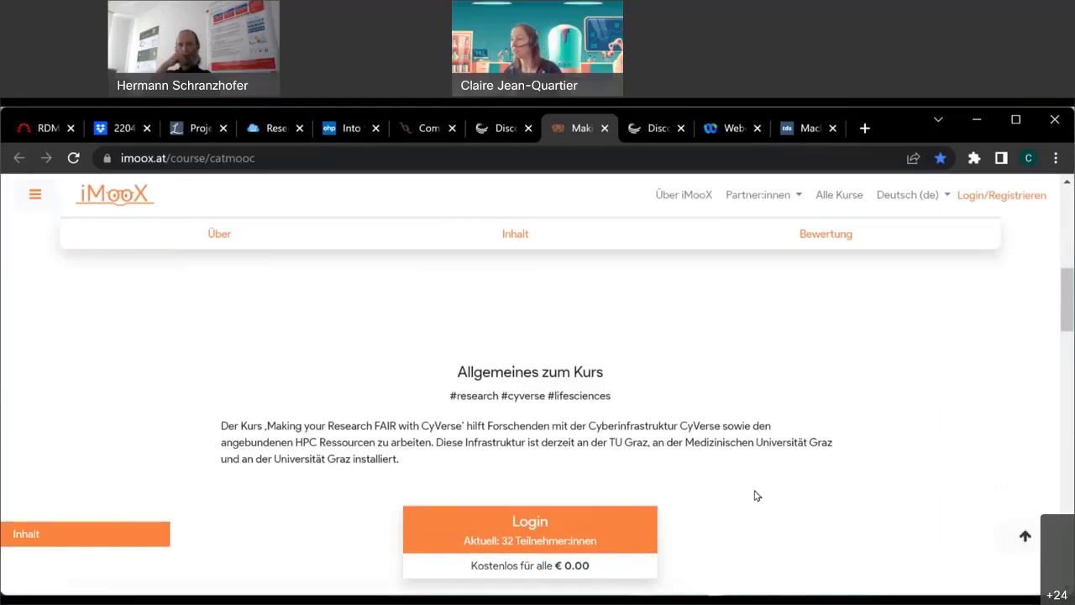
scroll(753, 496, up, 1)
scroll(753, 497, up, 5)
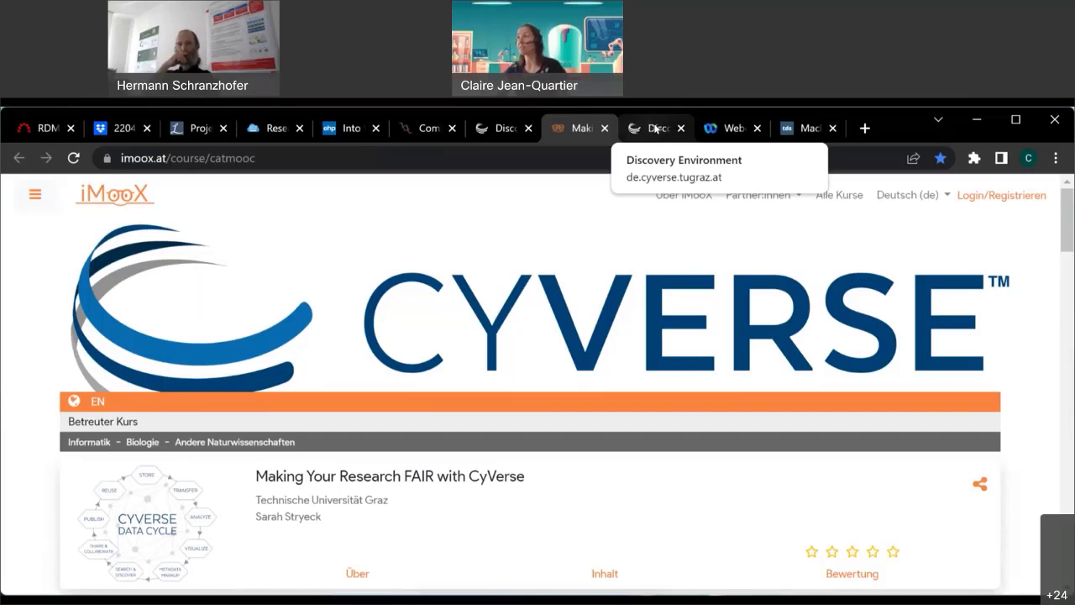
Return to the Discovery Environment and open the Projects folder in the Data browser.
click(655, 129)
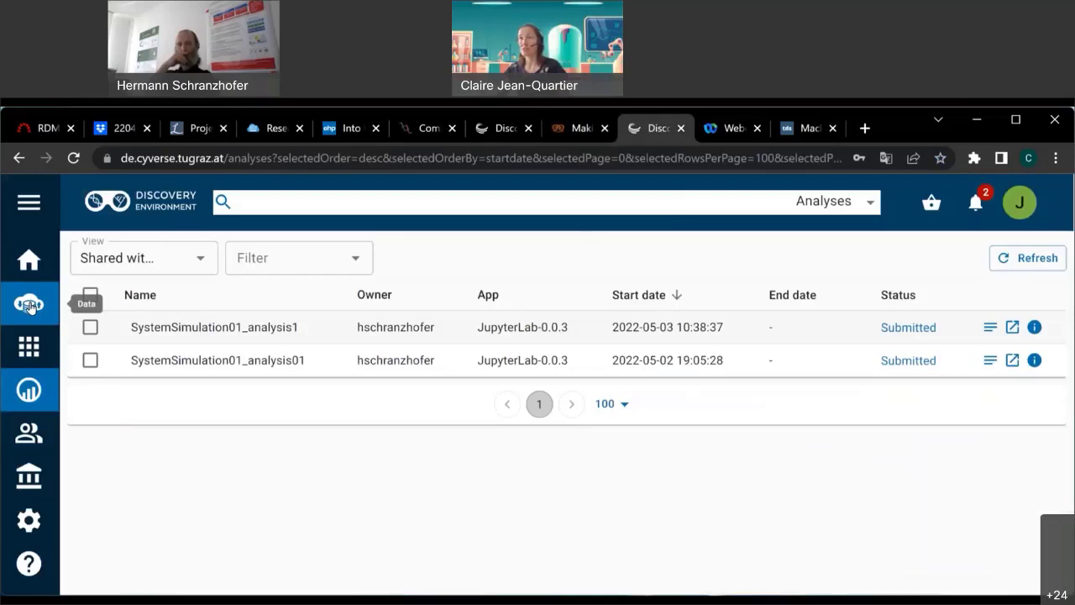
click(30, 305)
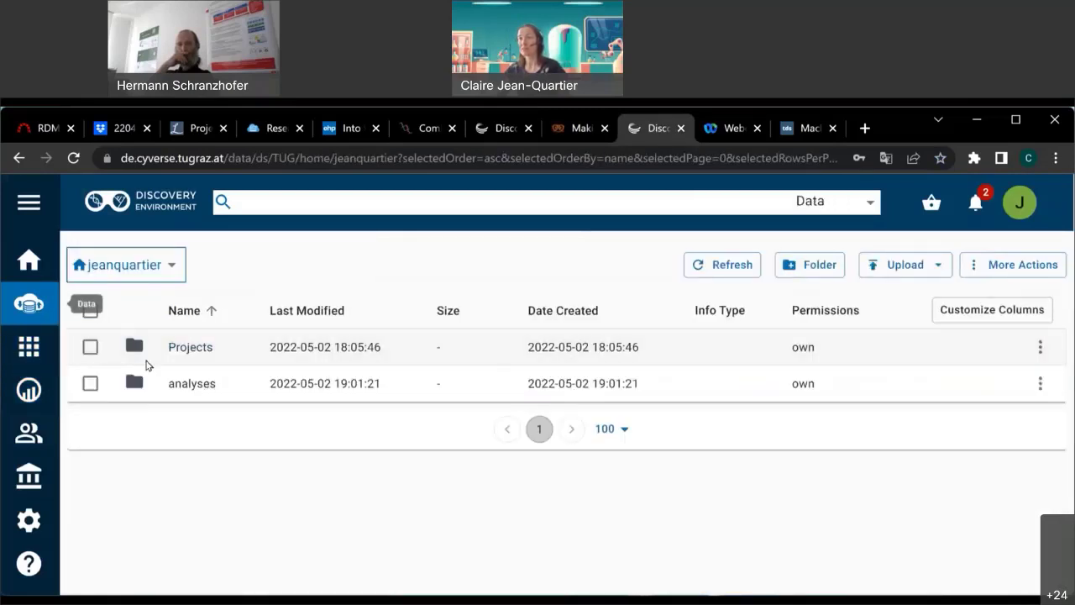
click(201, 348)
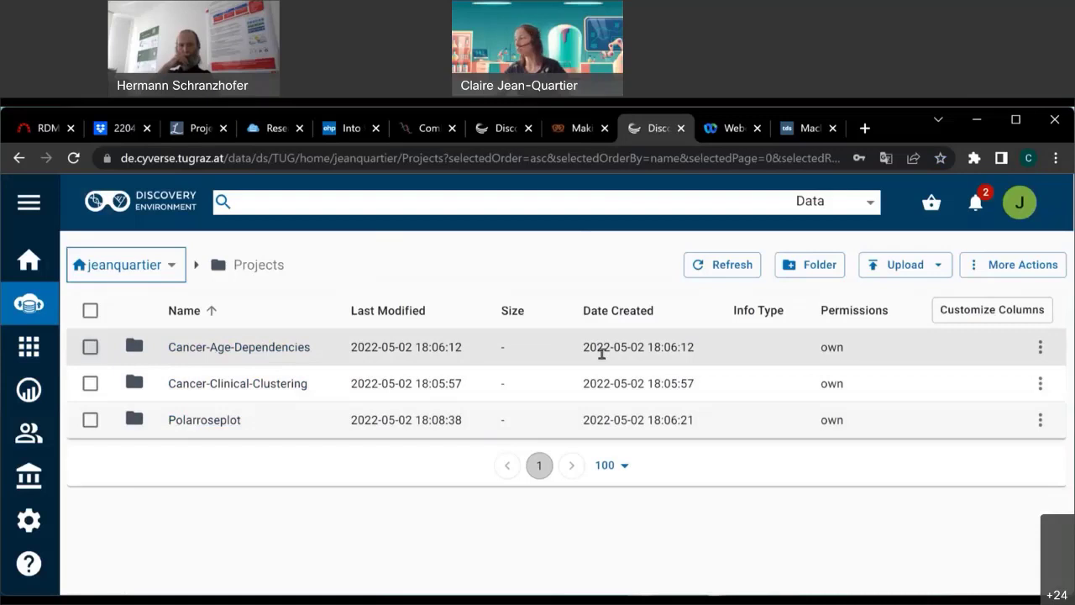
Check the Cancer-Age-Dependencies folder's metadata, then open the folder.
click(1040, 348)
click(998, 334)
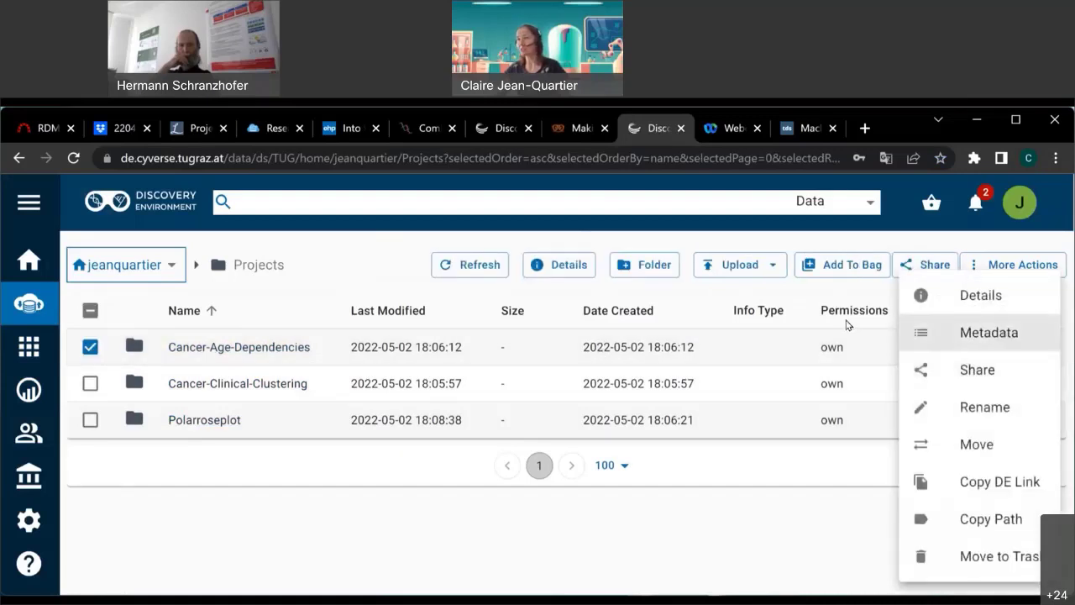
scroll(507, 442, down, 4)
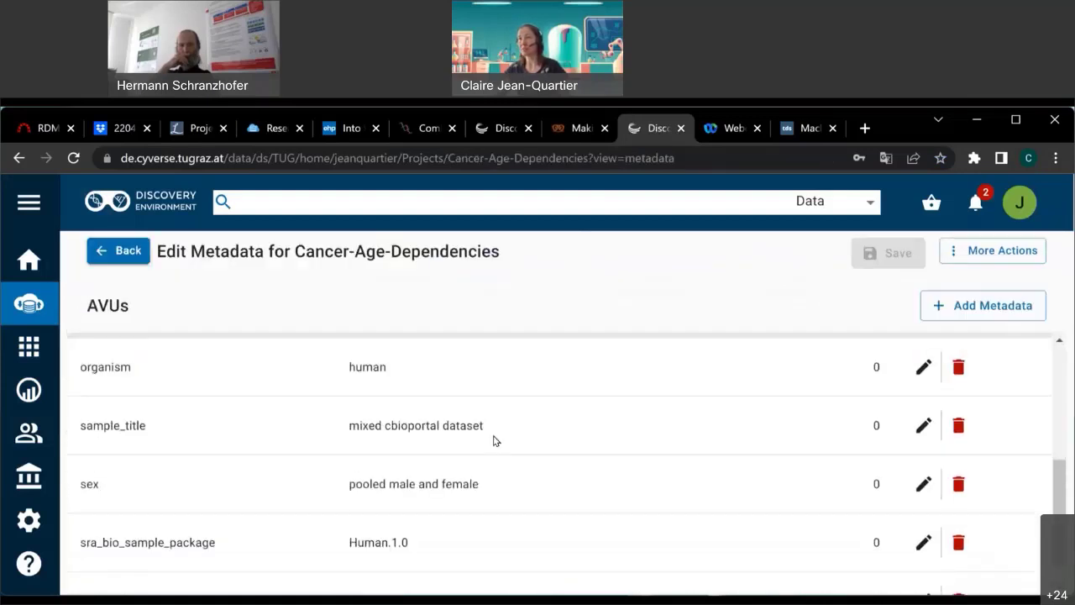
scroll(495, 439, up, 4)
click(118, 251)
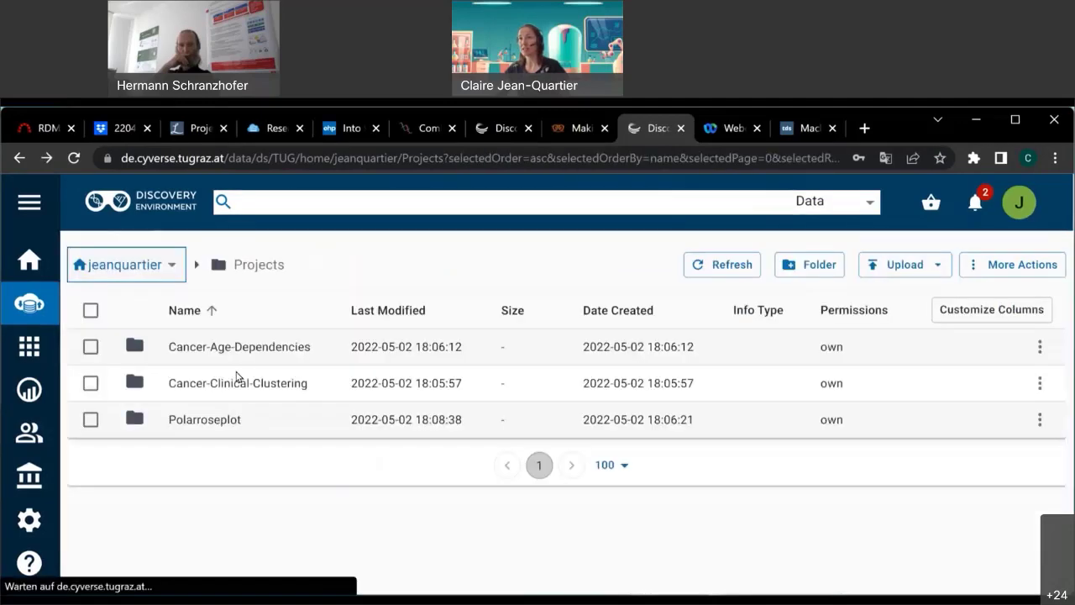
click(229, 352)
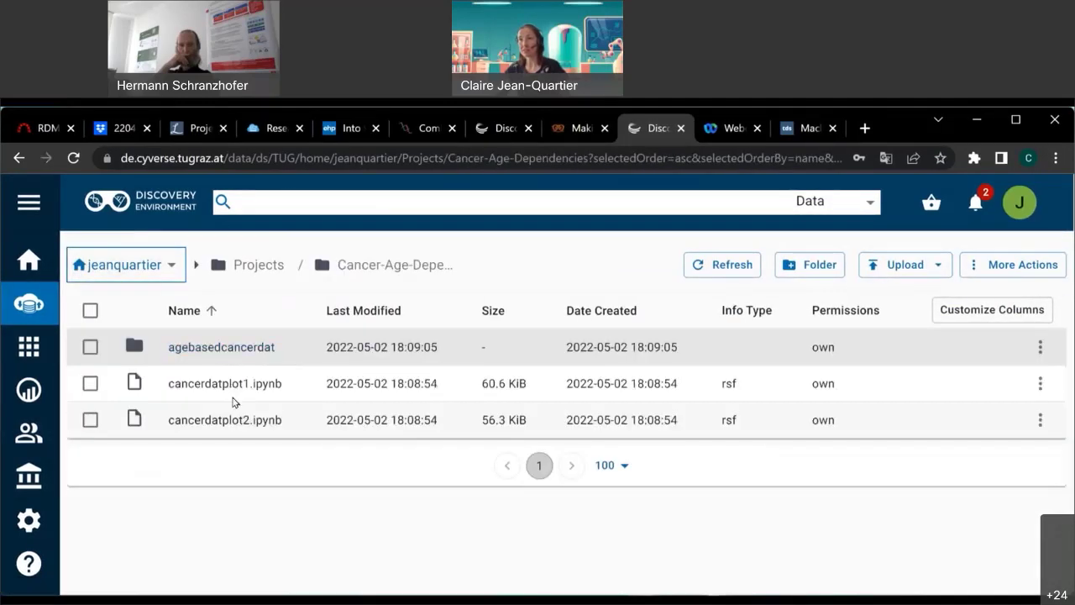
Check cancerdatplot1.ipynb's empty metadata, then select that notebook in the listing.
click(1039, 384)
click(919, 309)
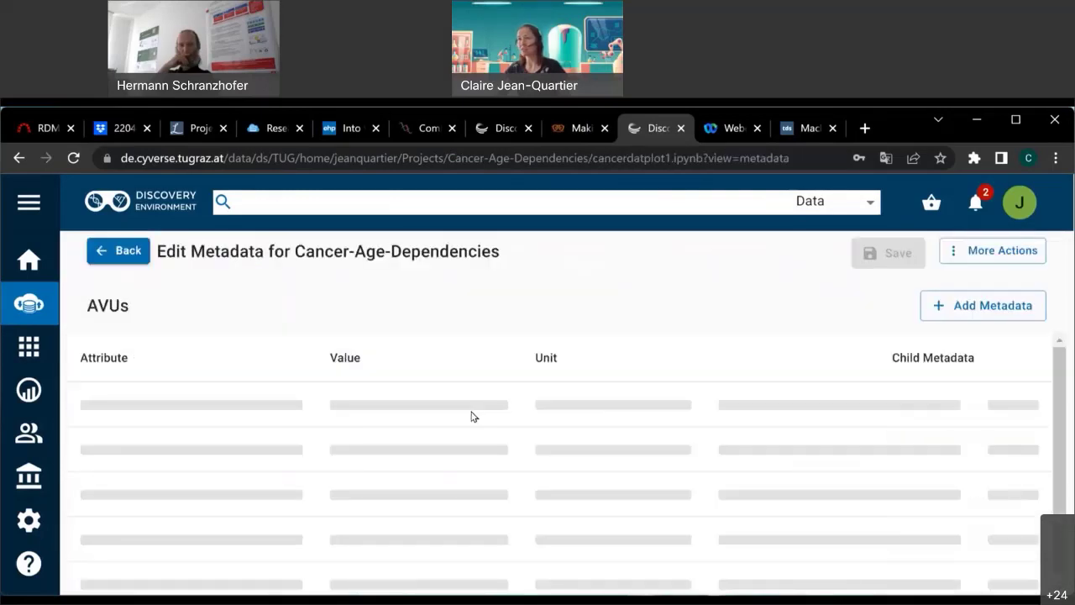
click(982, 249)
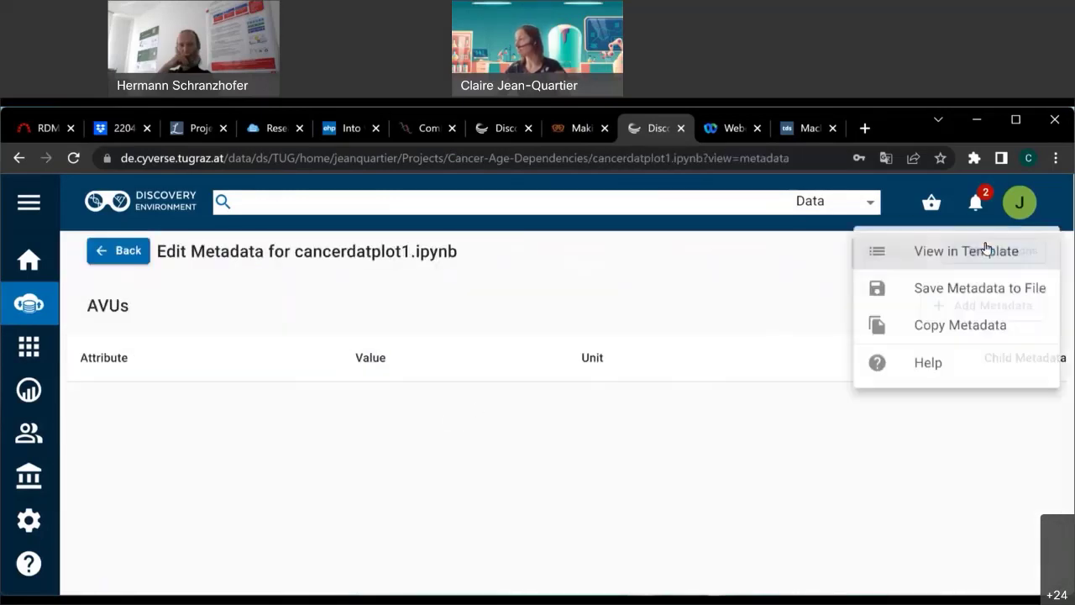
click(781, 304)
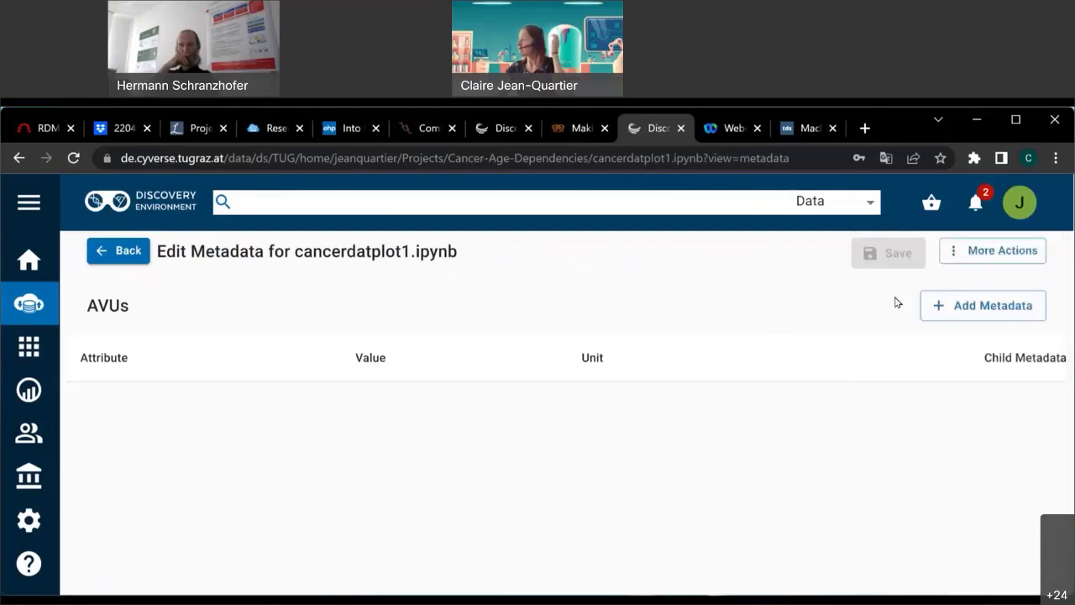
click(100, 252)
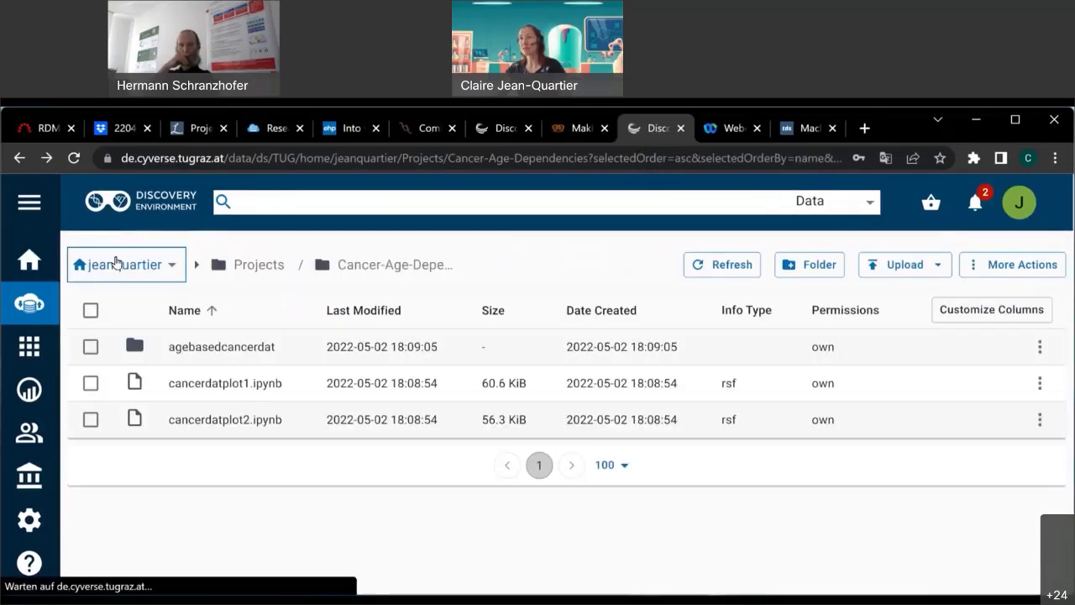
click(90, 389)
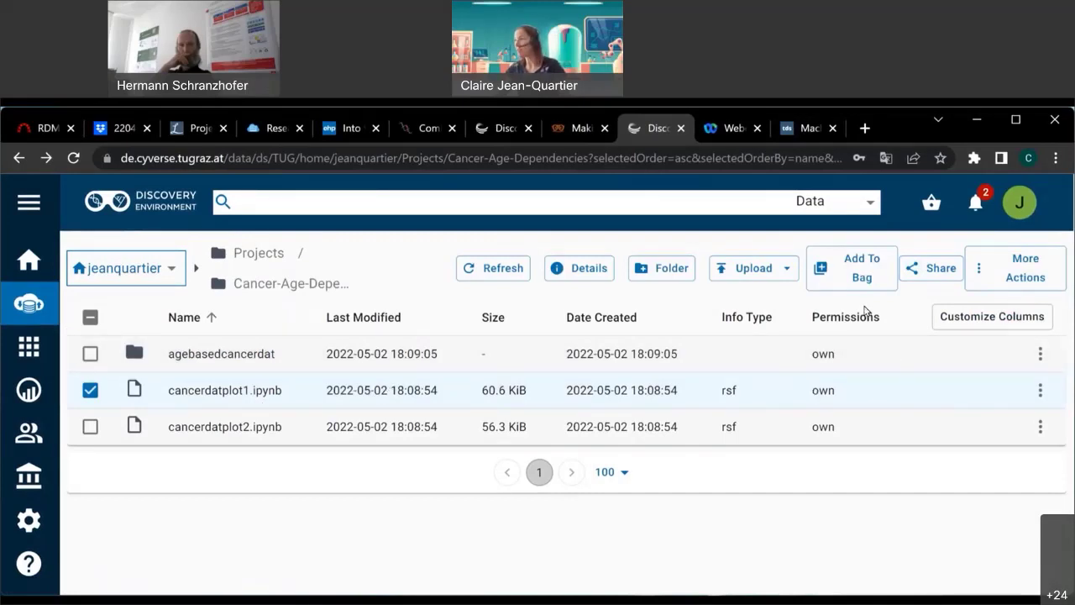
Open the metadata editor for cancerdatplot1.ipynb.
click(1040, 393)
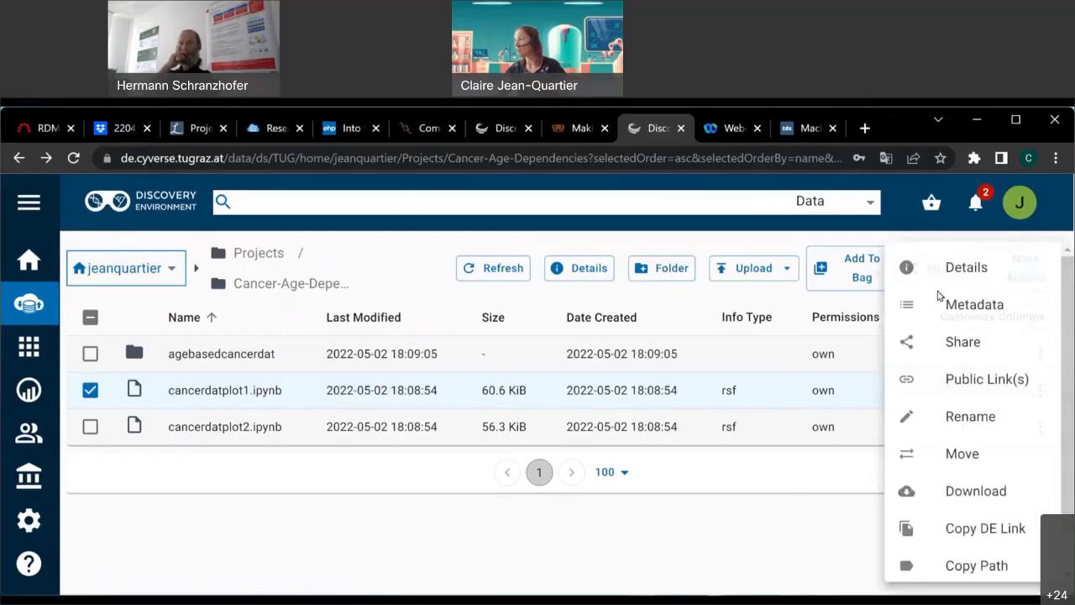
click(1006, 268)
click(1006, 267)
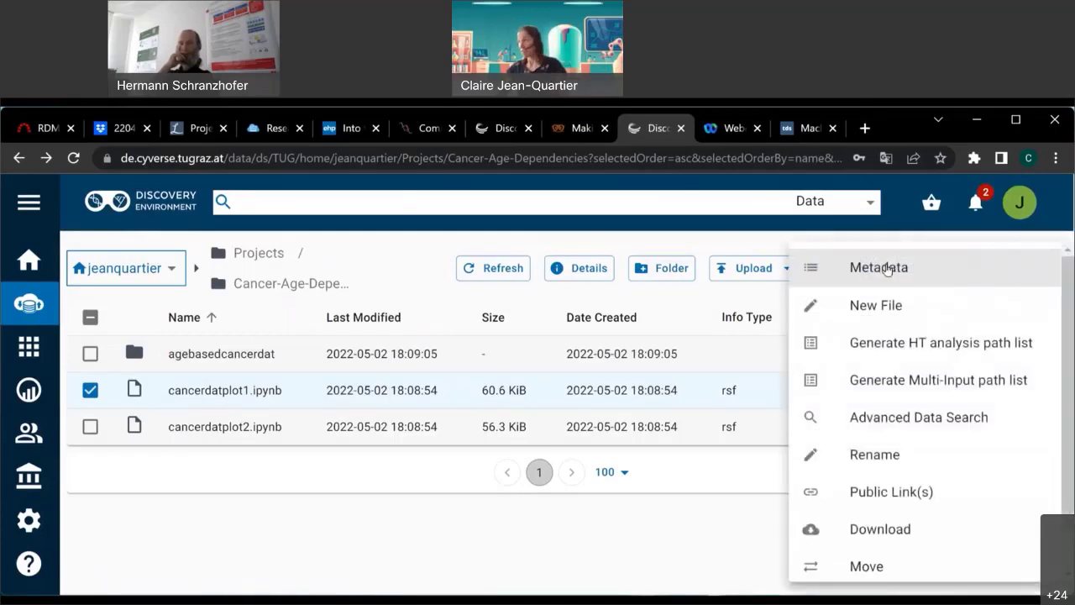
click(887, 267)
Choose to fill the metadata from a template and pick NCBI BioSample - Human.
click(991, 249)
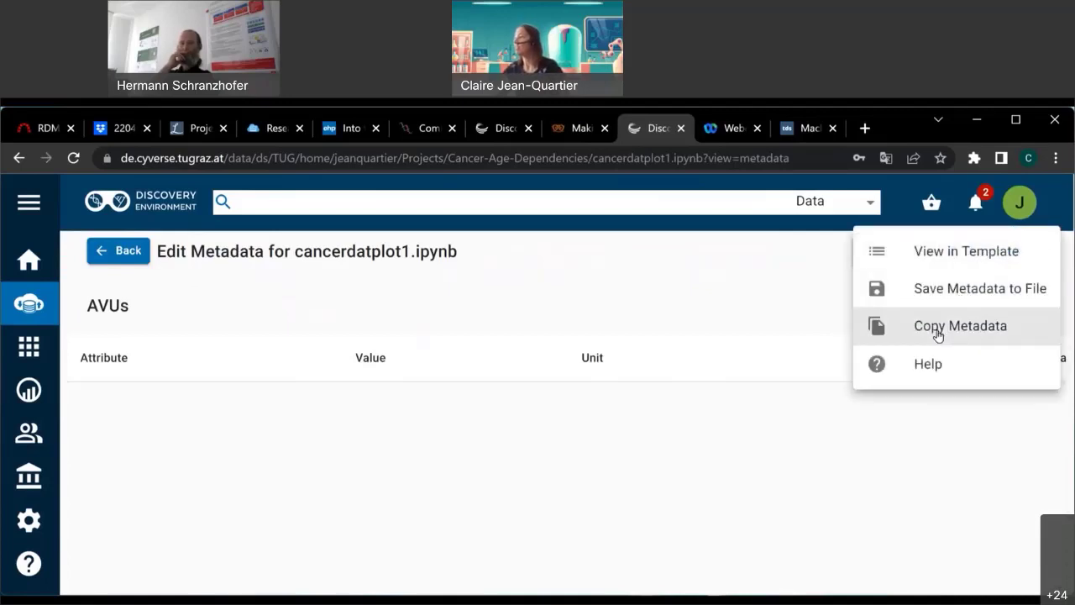
click(982, 252)
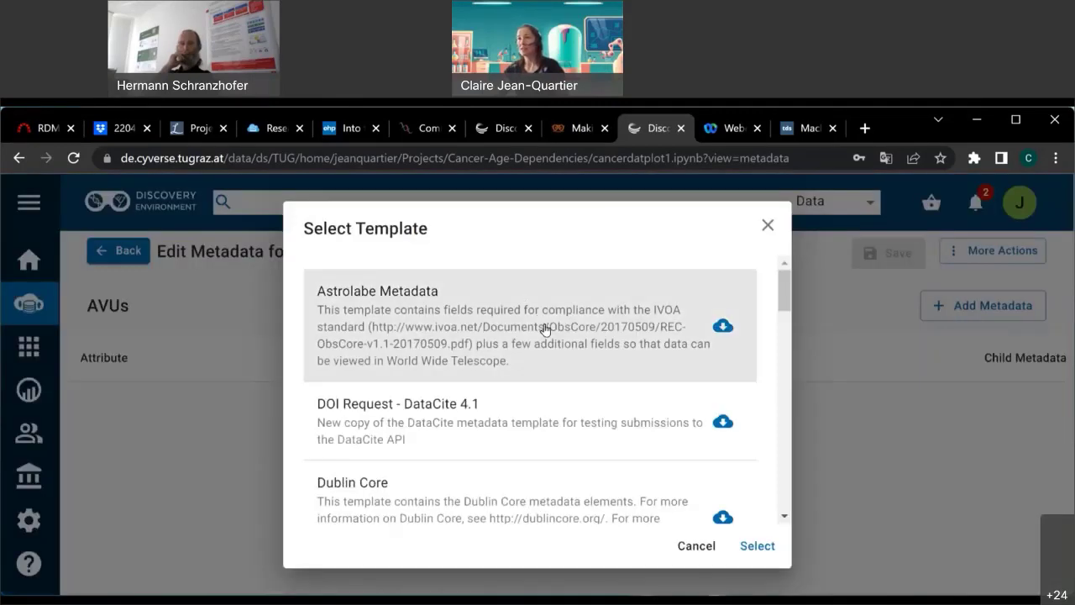
scroll(557, 412, down, 5)
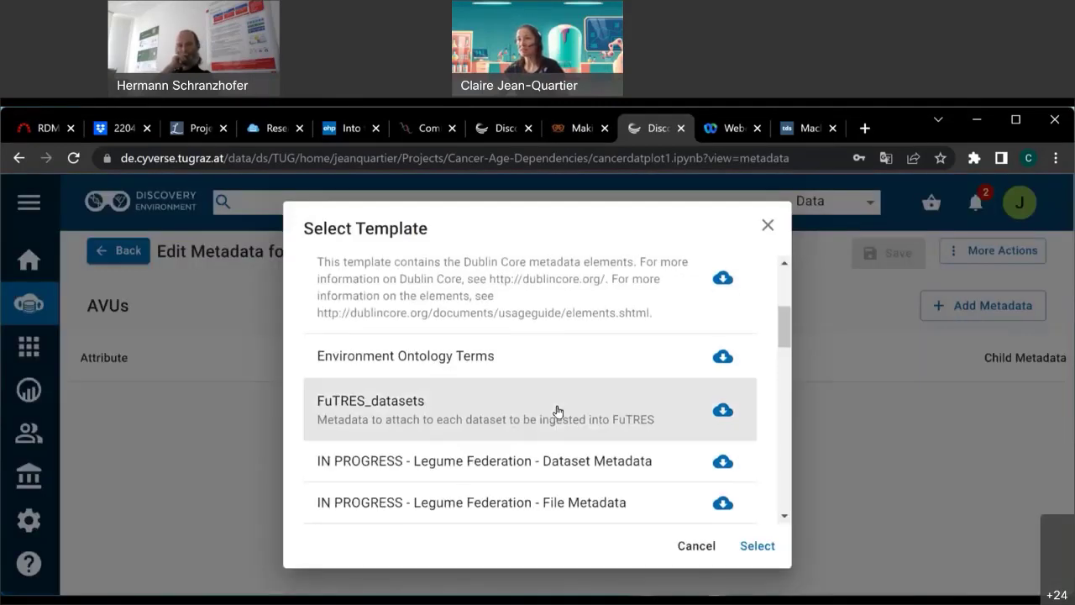
scroll(544, 445, down, 1)
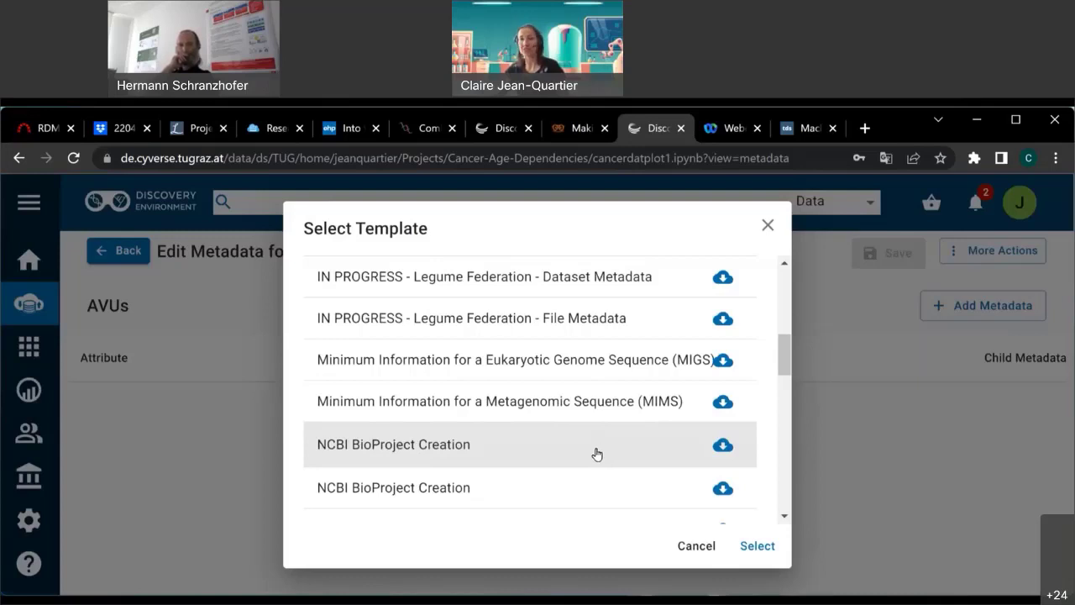
scroll(595, 452, down, 5)
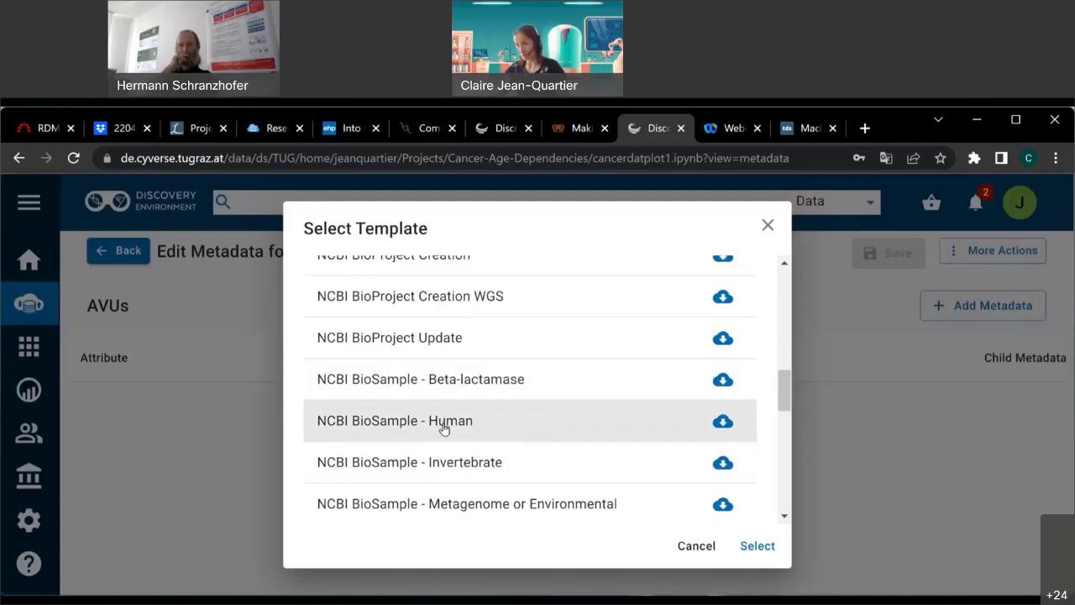
scroll(483, 427, down, 5)
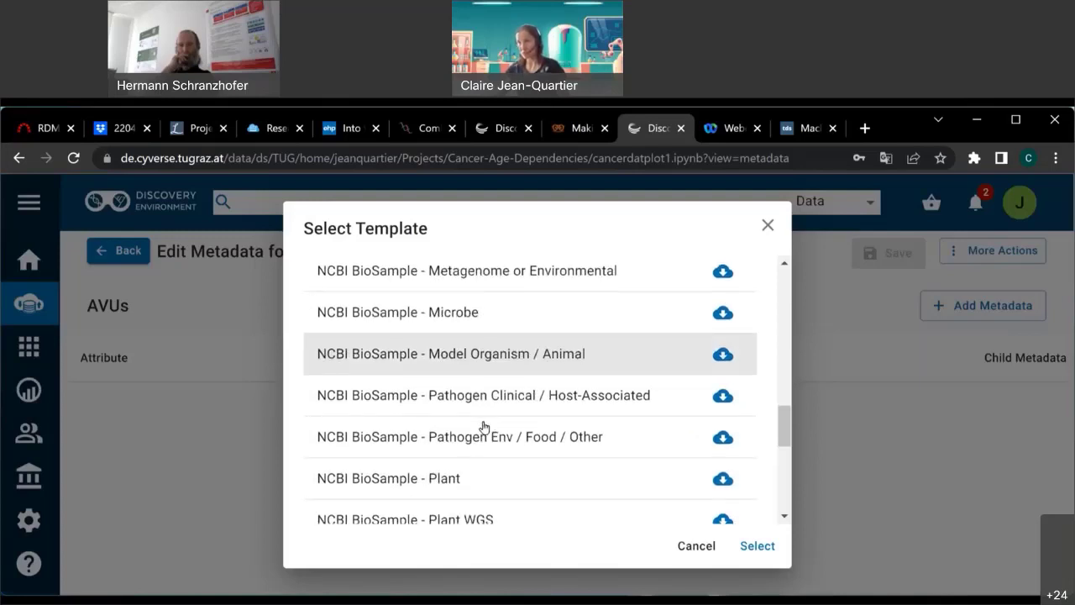
scroll(438, 488, up, 6)
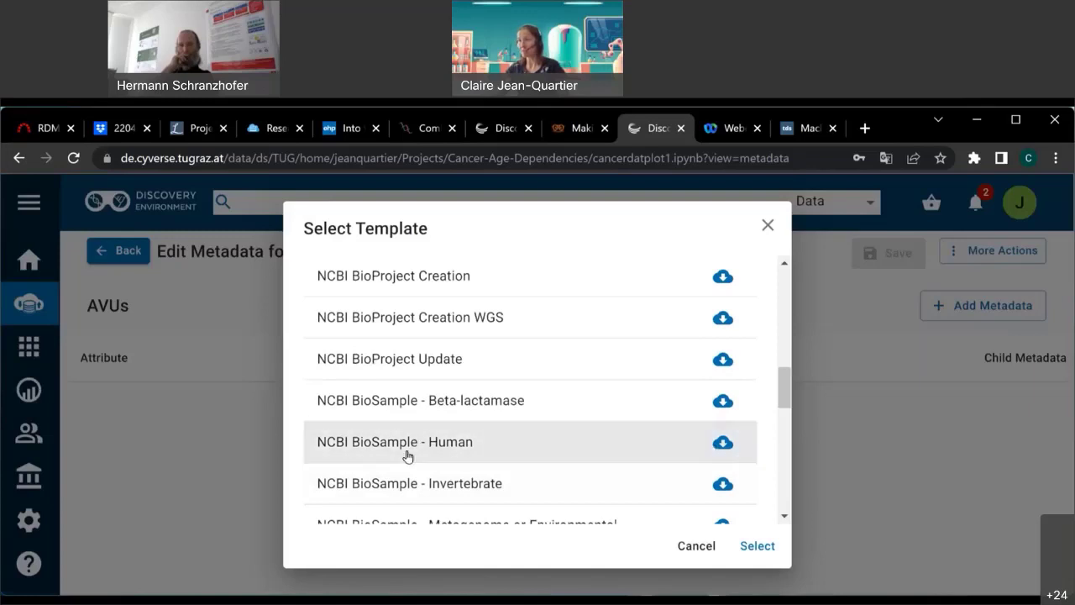
click(384, 444)
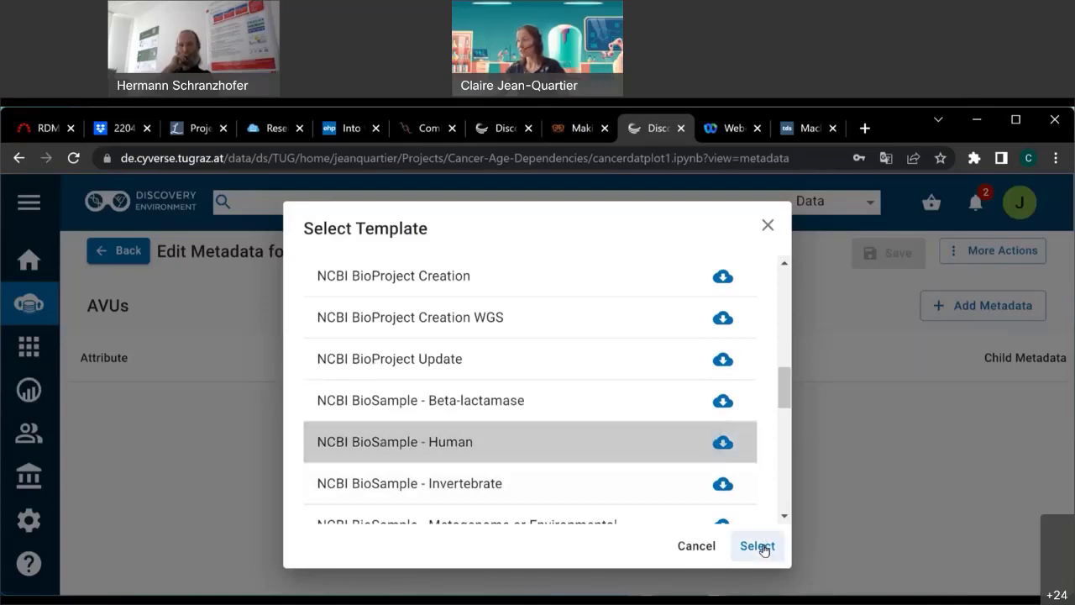
Fill the BioSample form with age 1-99, dev_stage n.a. and biomaterial_provider cbioportal.
click(758, 547)
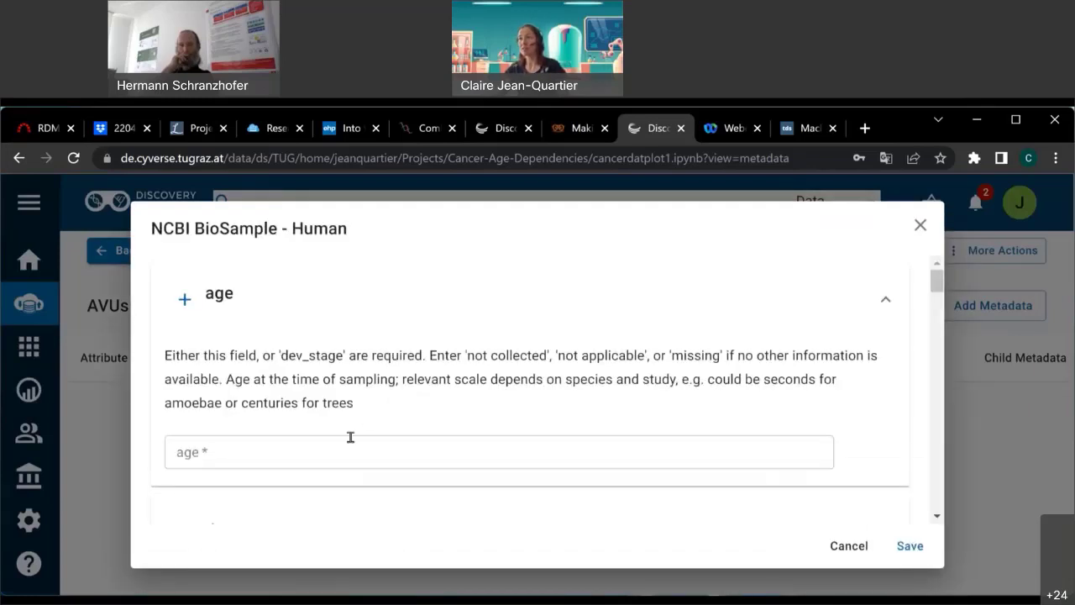
click(350, 449)
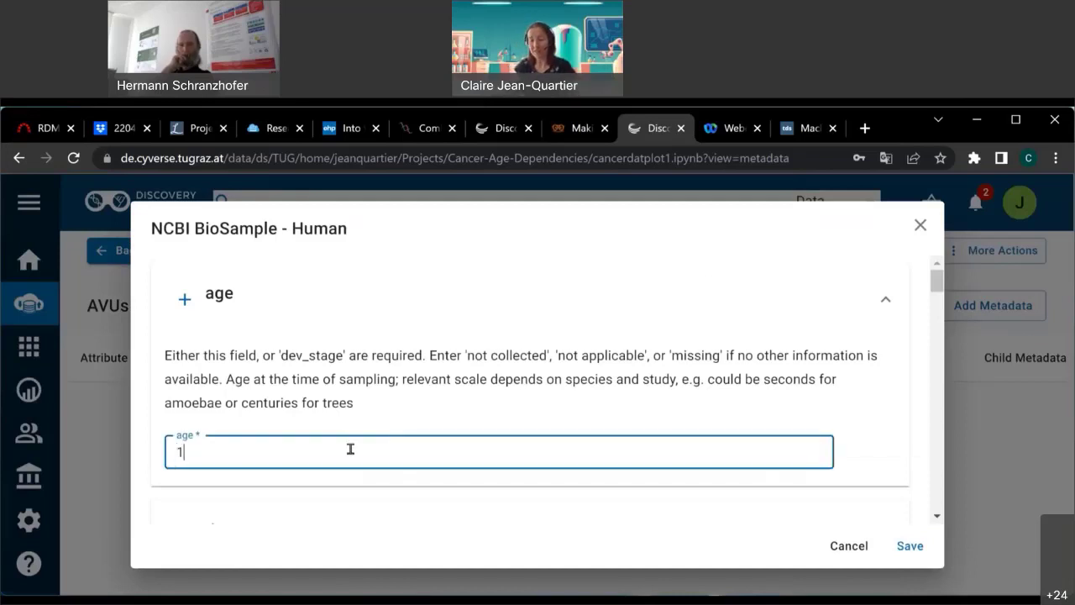
text(1-99)
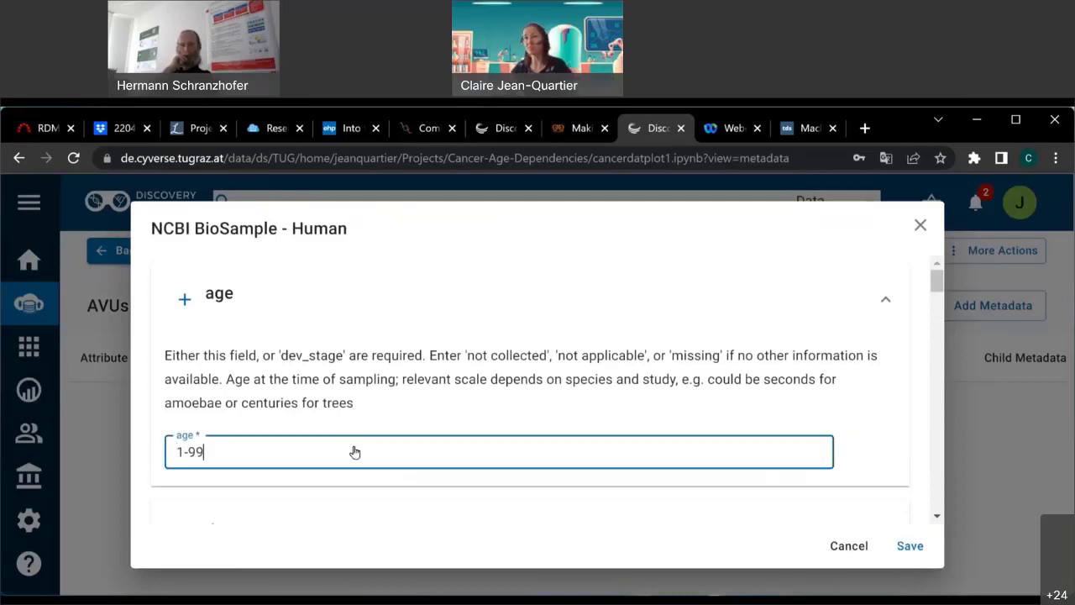
scroll(350, 450, down, 3)
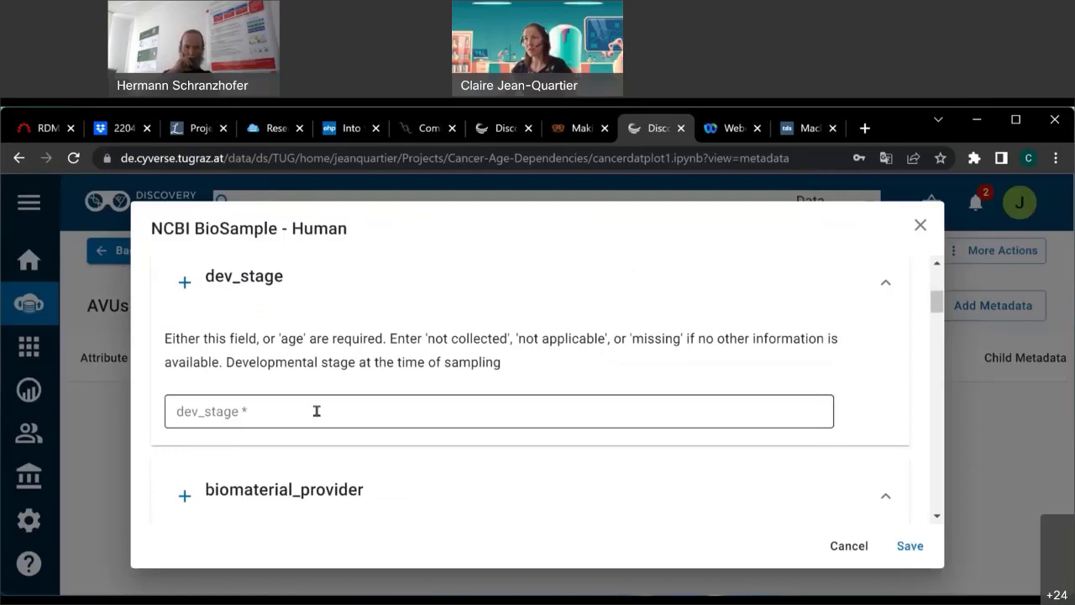
click(316, 411)
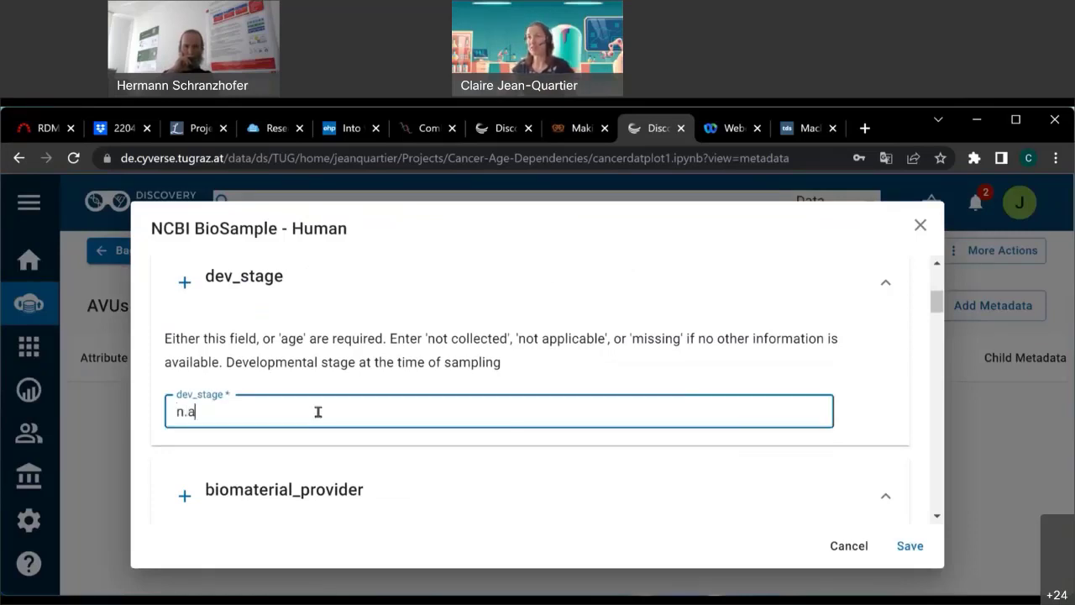
scroll(324, 417, down, 2)
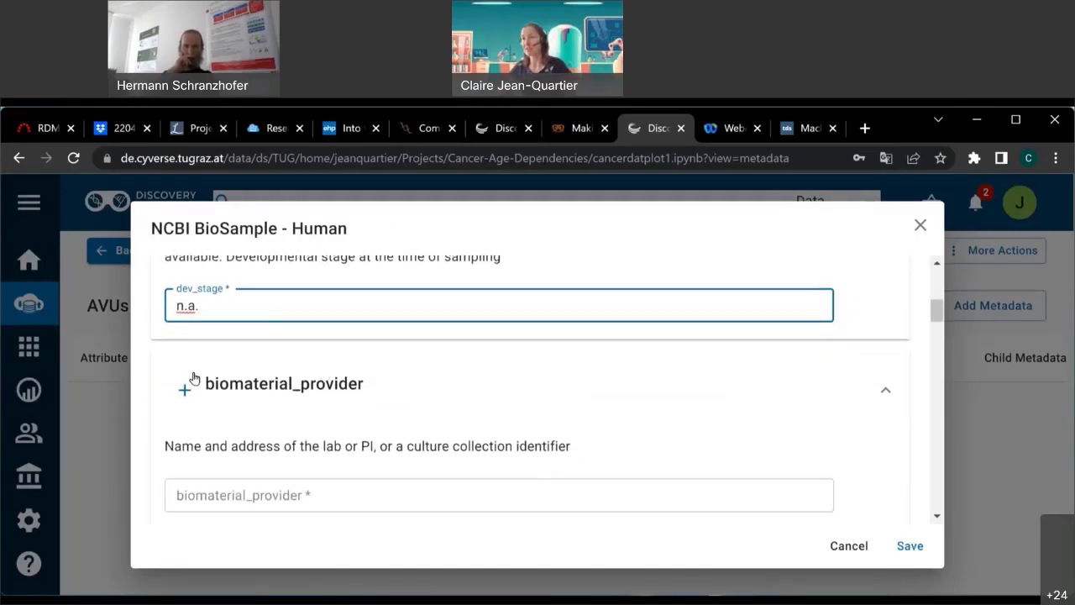
click(313, 429)
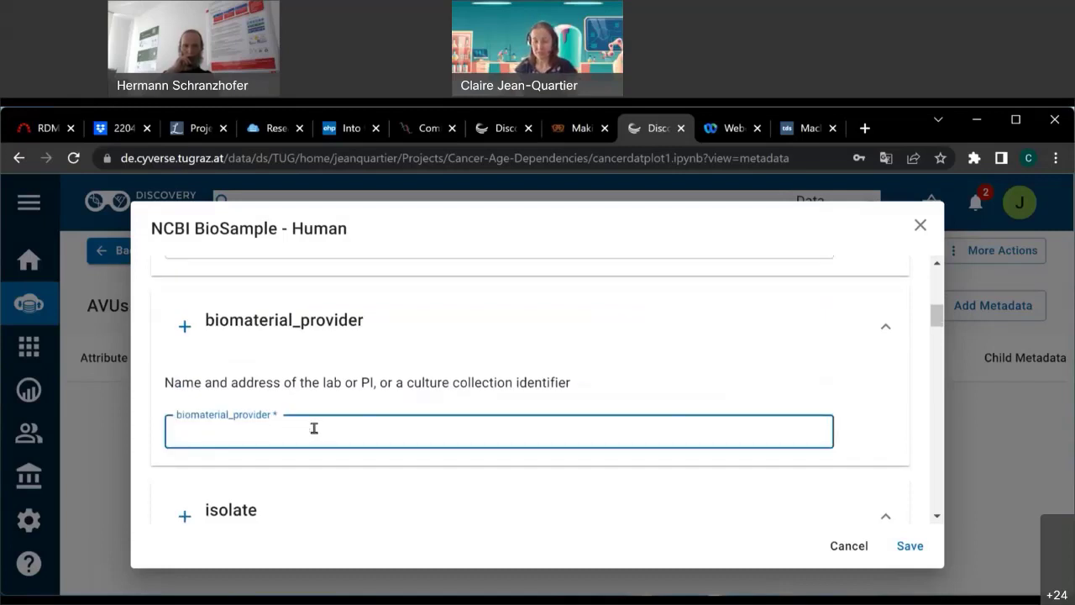
text(cbioportal)
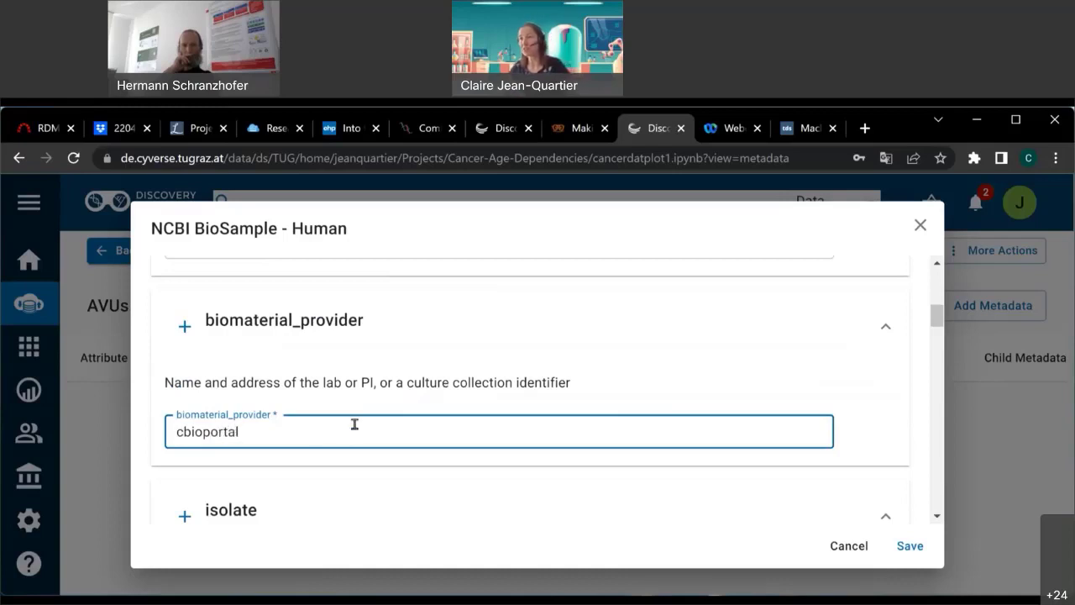
scroll(370, 421, down, 2)
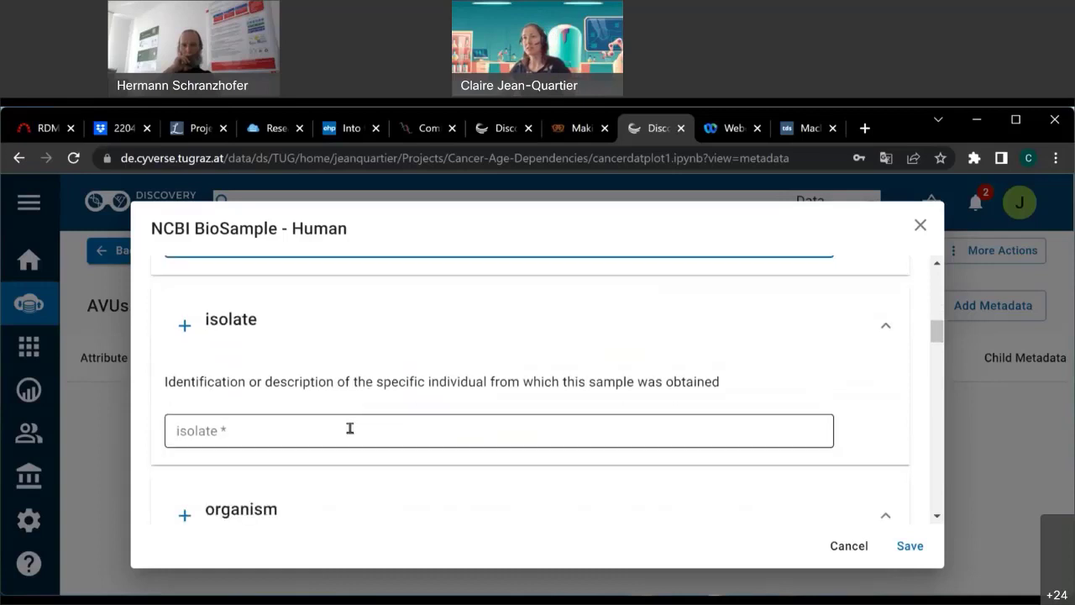
Enter isolate 'mixed', organism 'human' and sample title 'clincal & genomical cancer - glioma'.
click(360, 425)
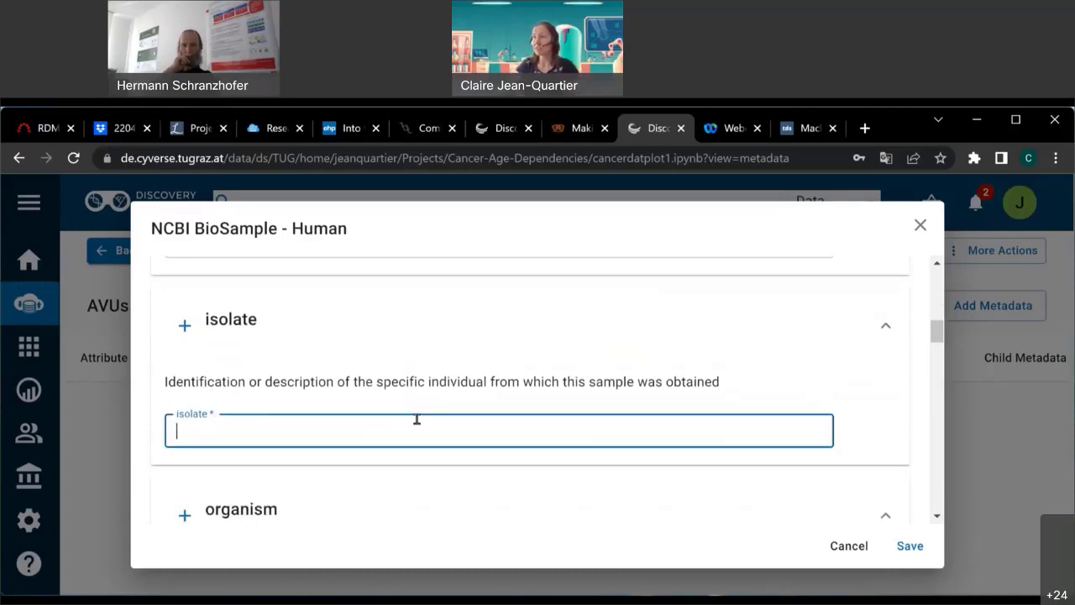
text(mixed)
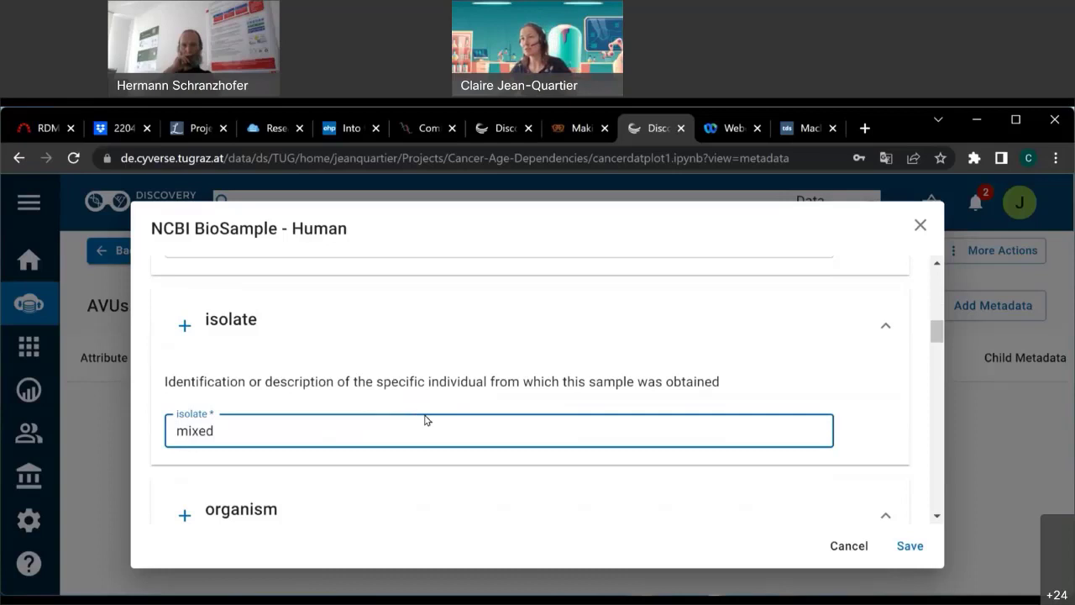
scroll(411, 416, down, 5)
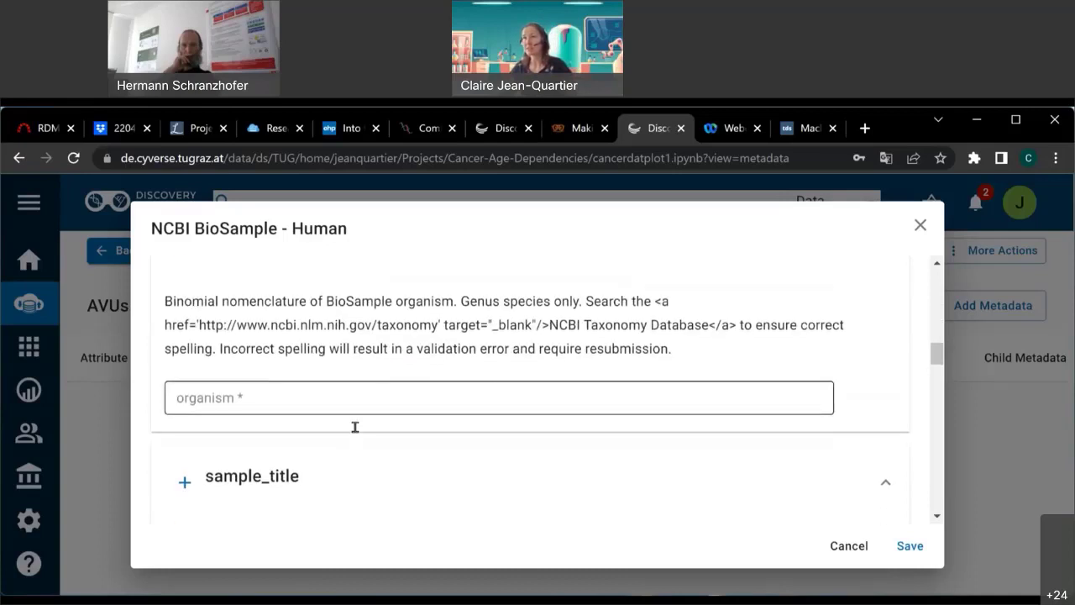
scroll(355, 428, up, 1)
click(359, 428)
text(human)
scroll(322, 418, down, 3)
click(327, 392)
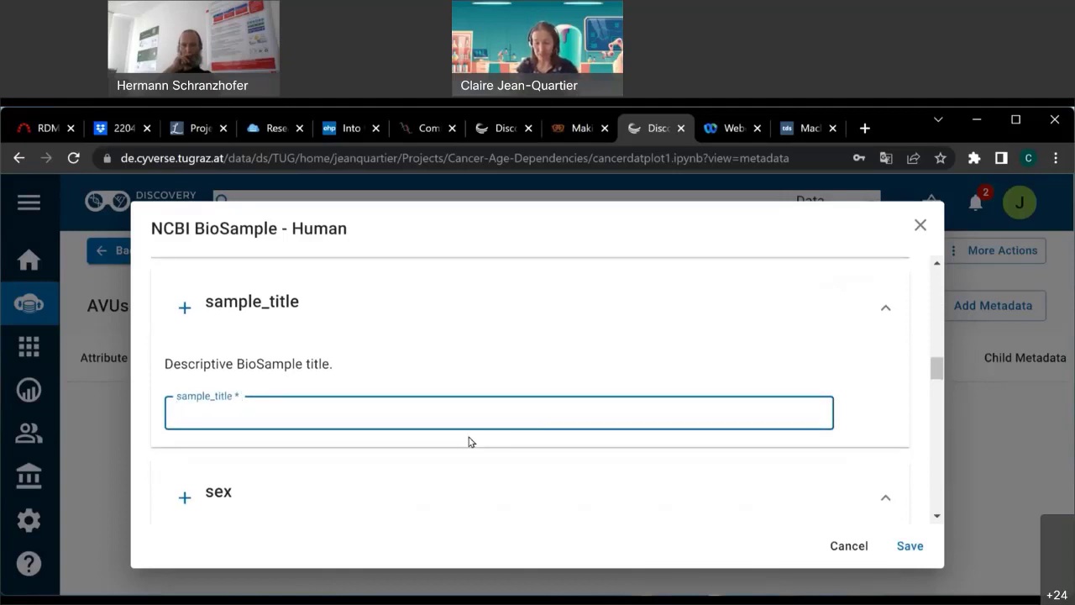
text(clincal )
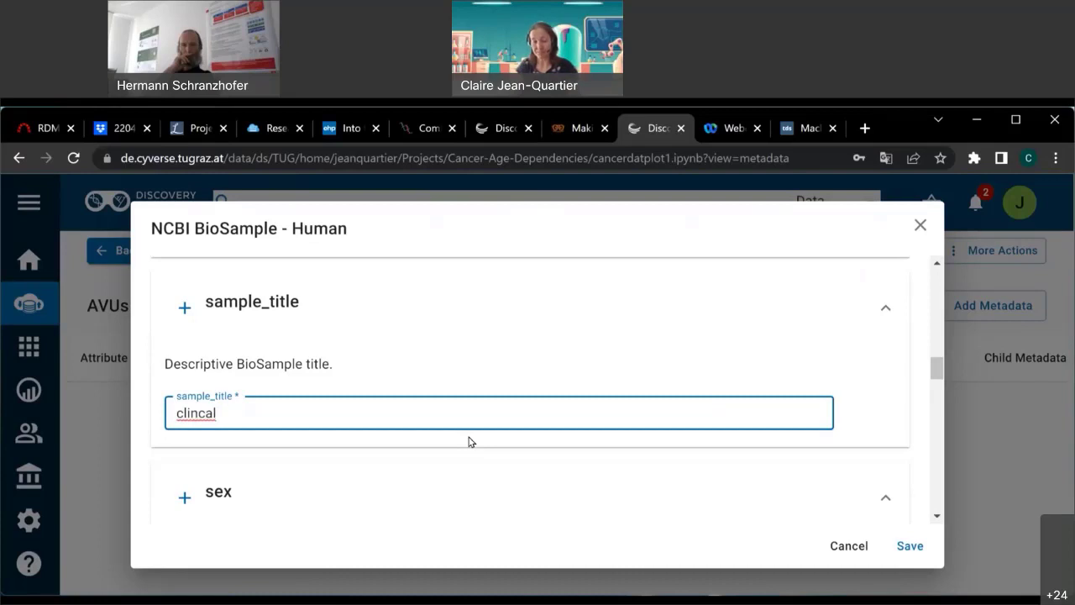
text(& ge)
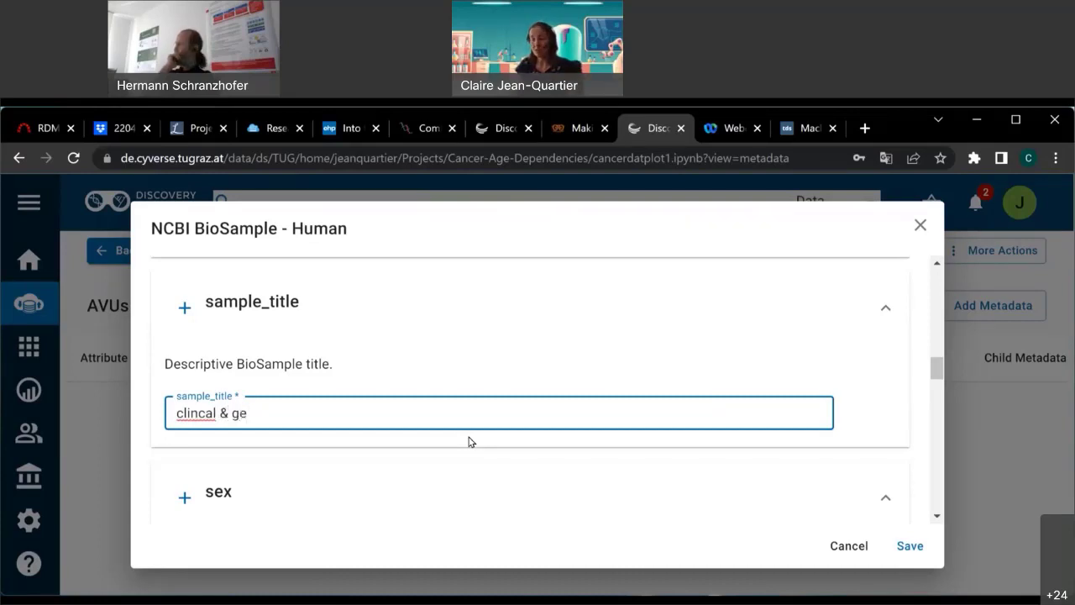
text(nomical)
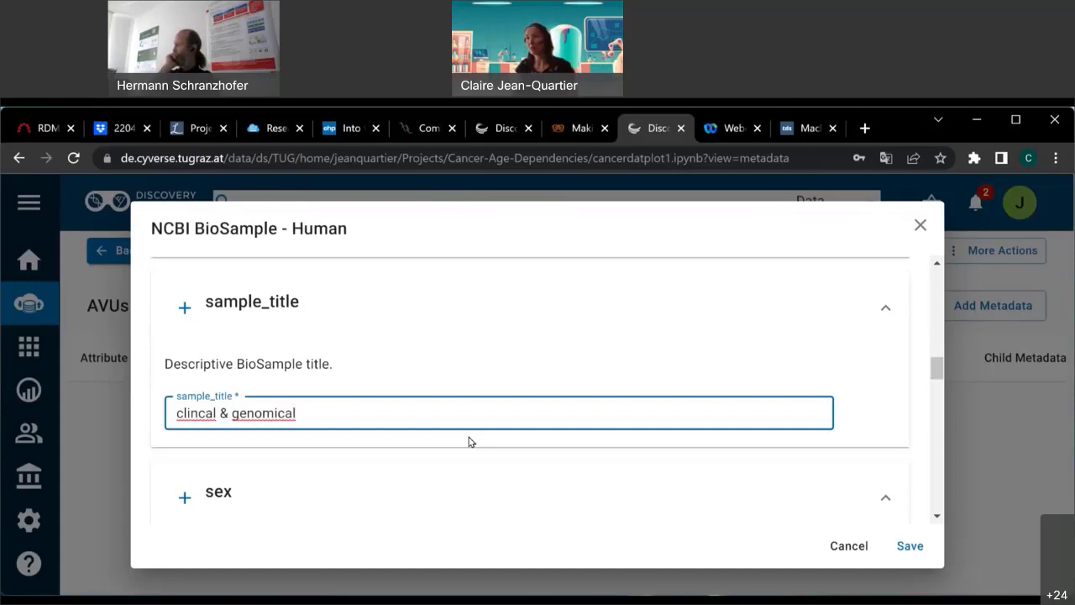
text( cancer)
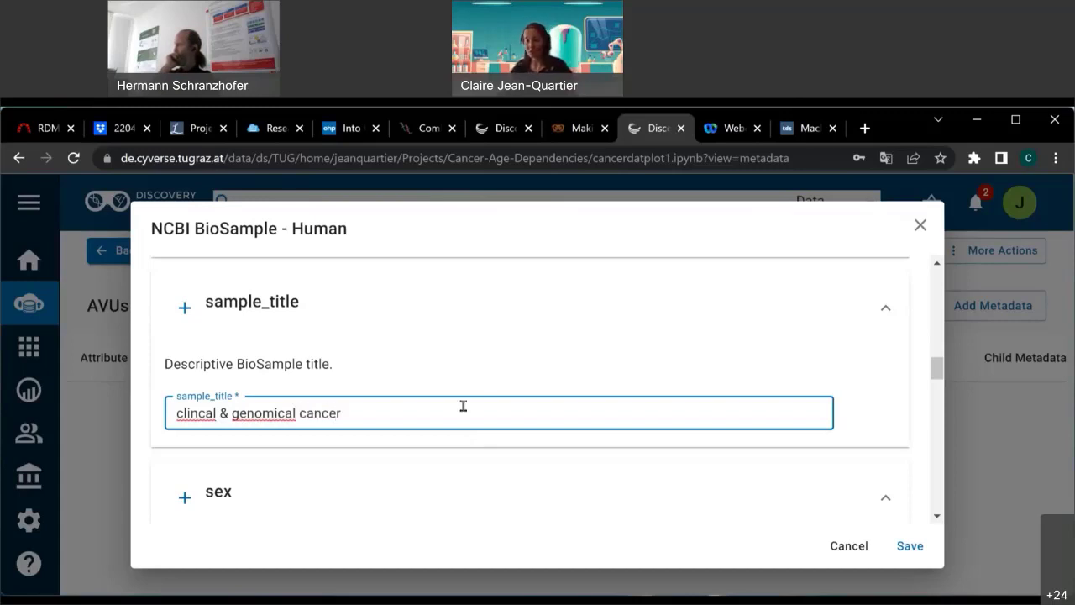
text( - glioma)
scroll(315, 378, down, 3)
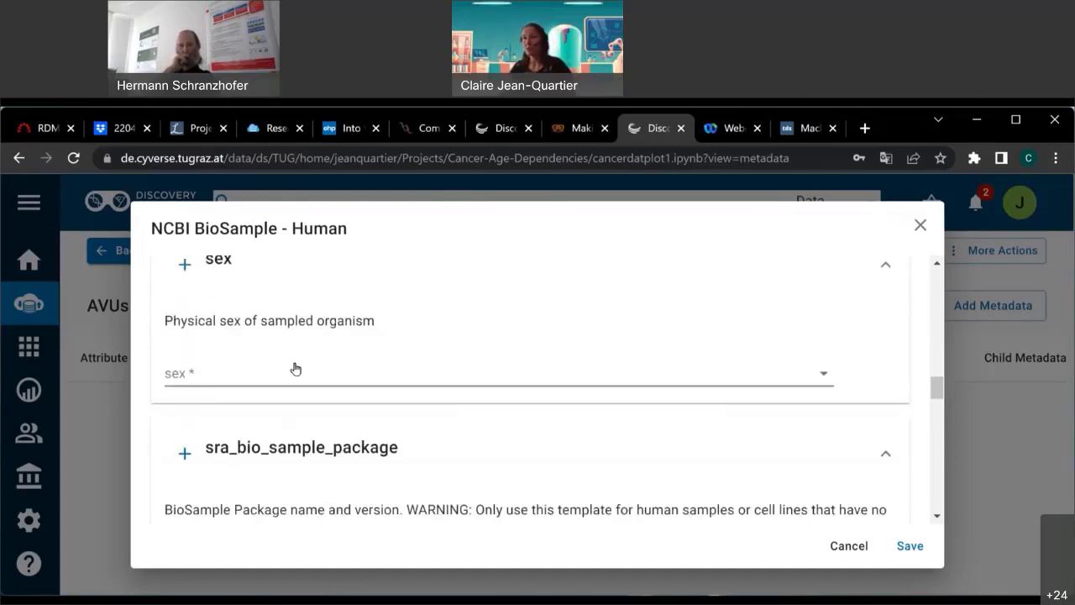
Set sex to pooled male and female and tissue to 'brain'.
click(315, 378)
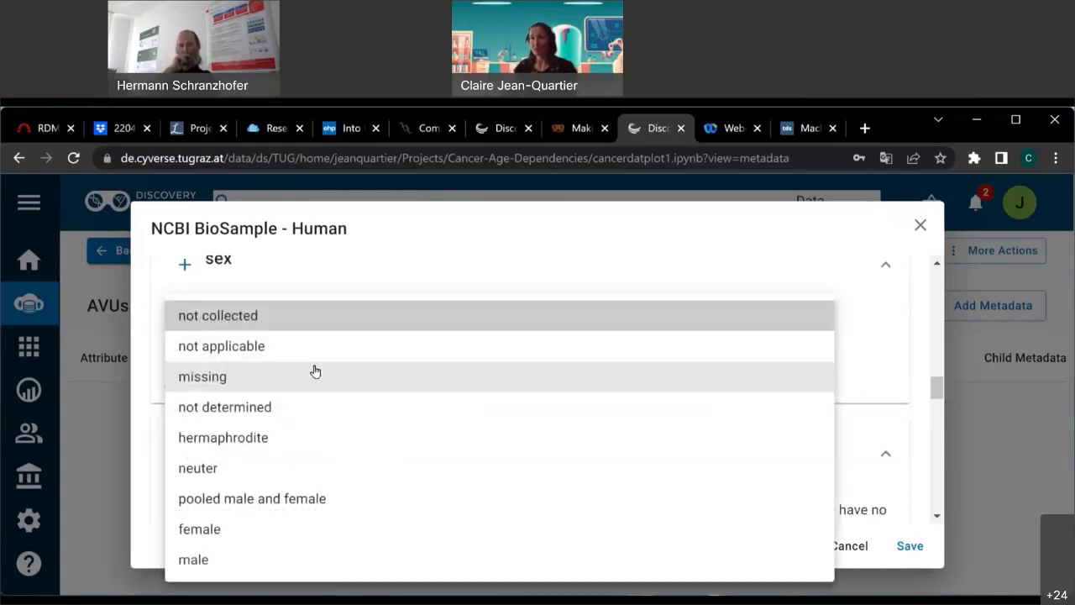
click(278, 499)
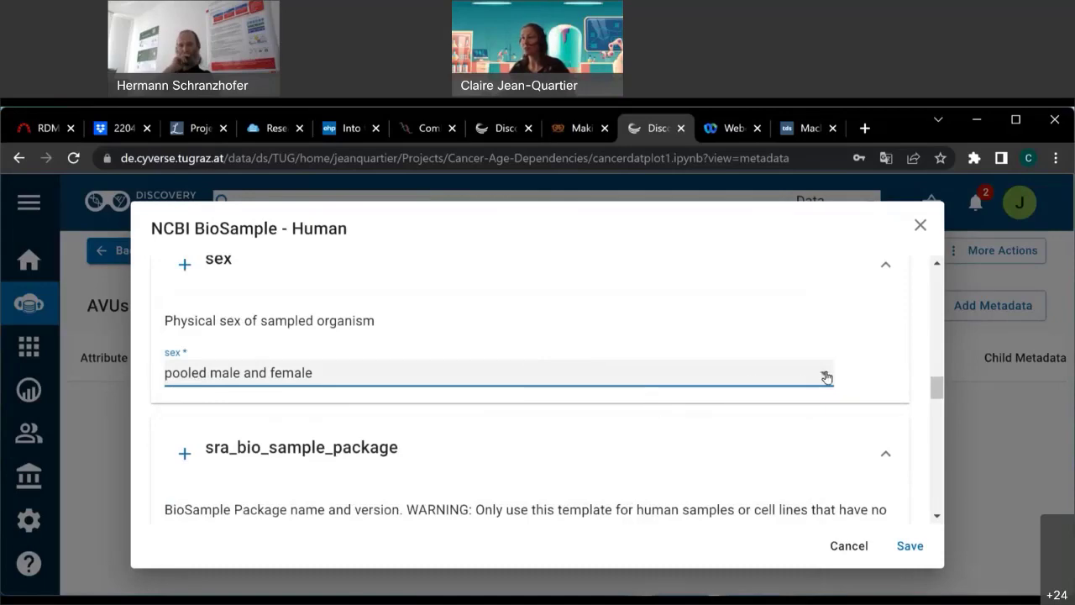
scroll(861, 370, down, 5)
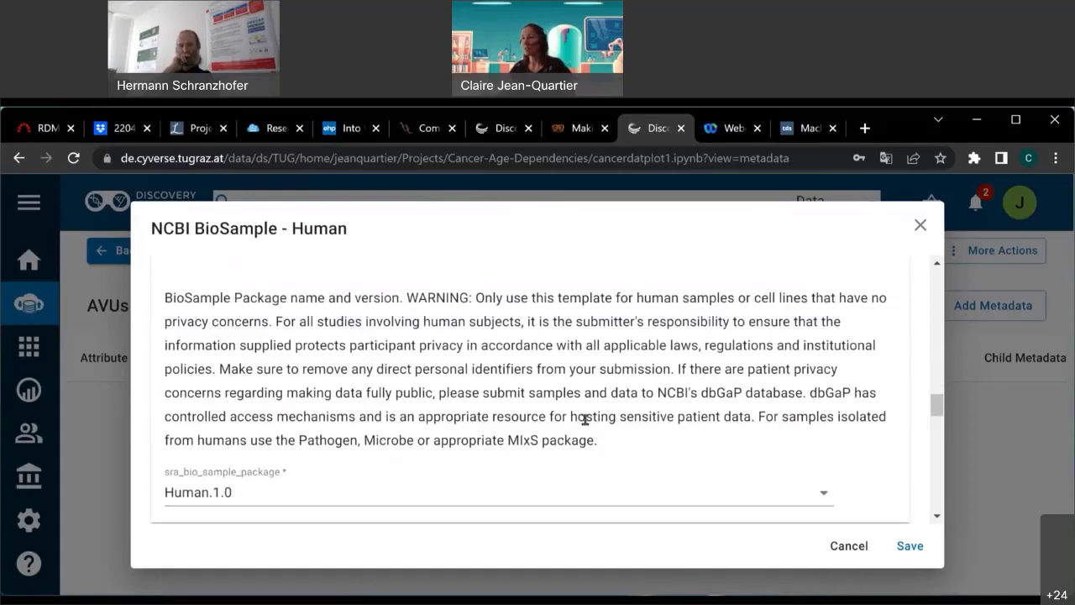
scroll(412, 408, down, 3)
scroll(319, 400, down, 1)
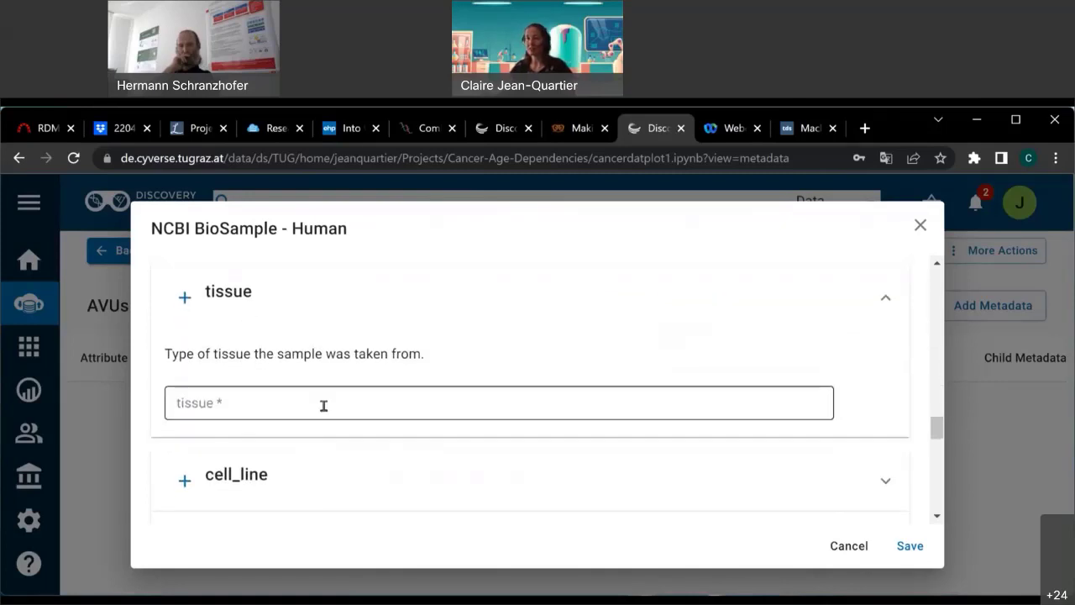
click(326, 405)
text(m)
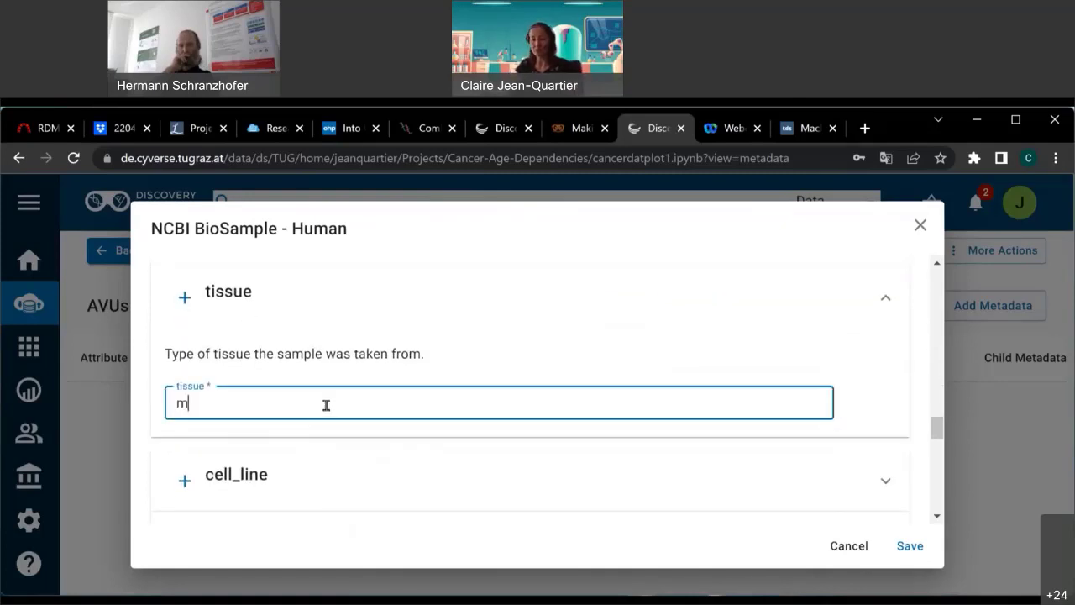
key(BackSpace)
text(brain)
click(269, 291)
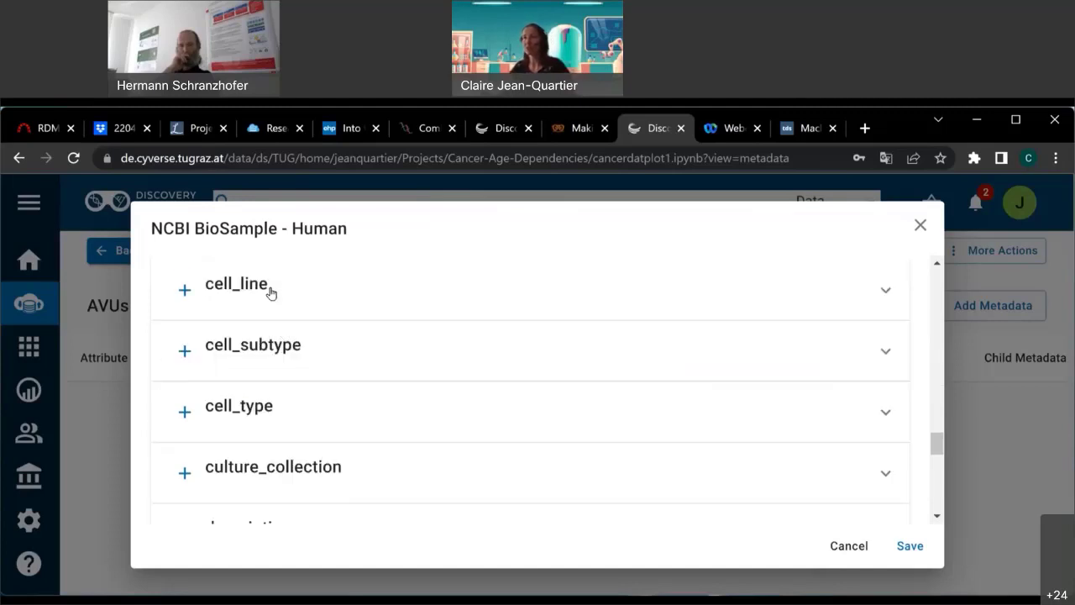
Enter disease 'cancer' and apply the BioSample template values to the file.
scroll(323, 399, down, 2)
scroll(312, 361, down, 1)
scroll(313, 343, up, 1)
scroll(327, 394, down, 1)
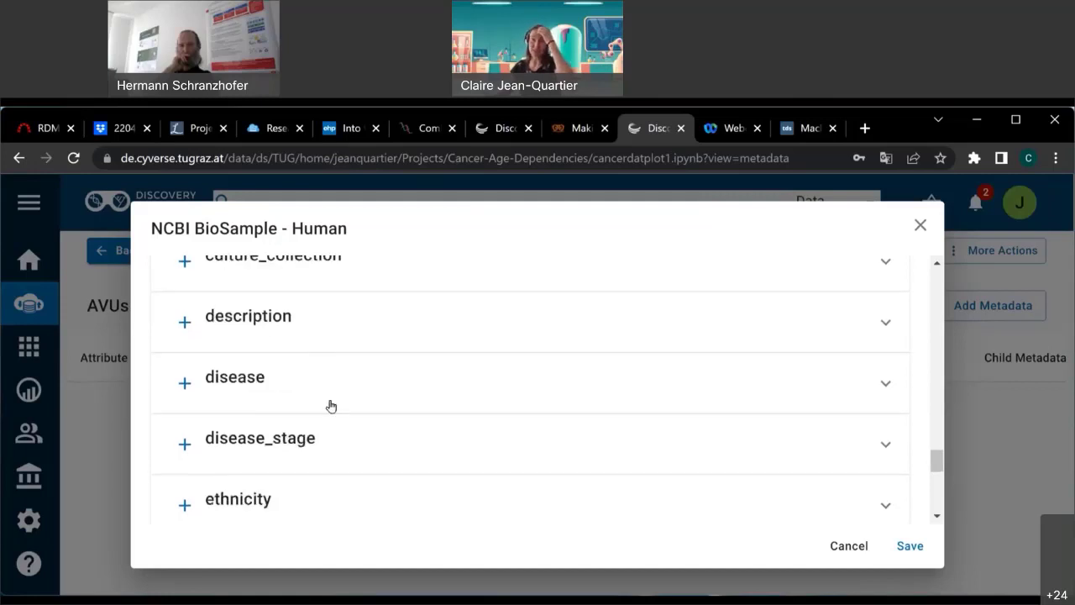
scroll(355, 408, down, 1)
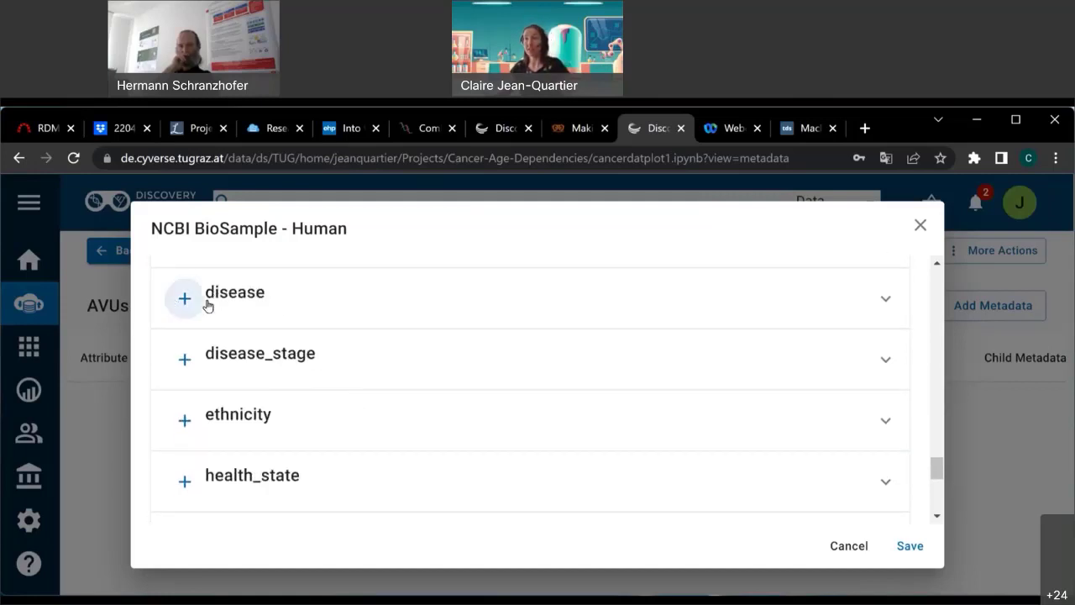
click(185, 299)
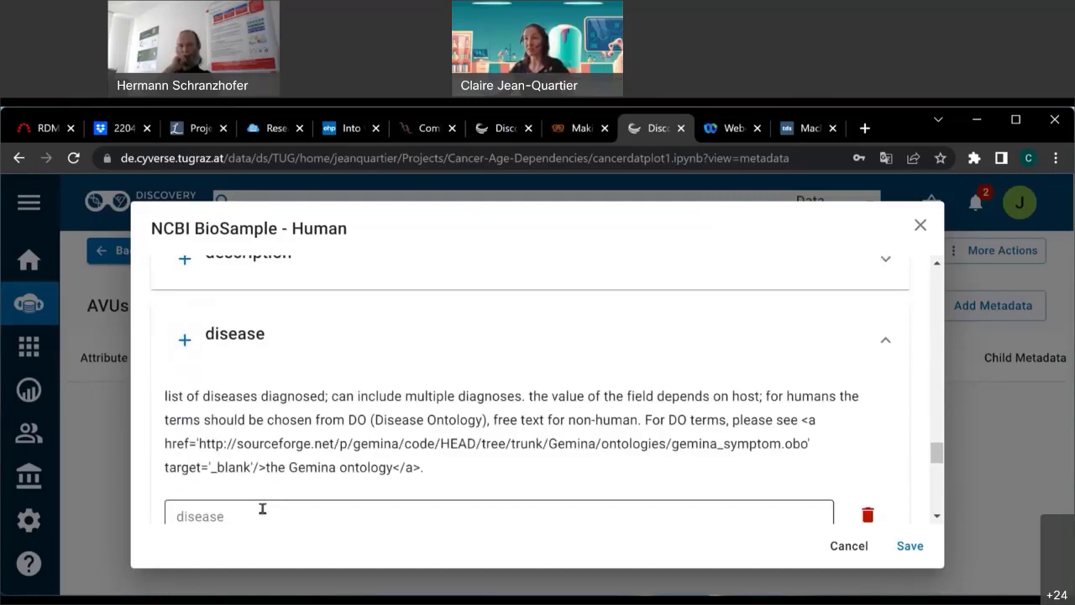
click(261, 509)
text(cancer)
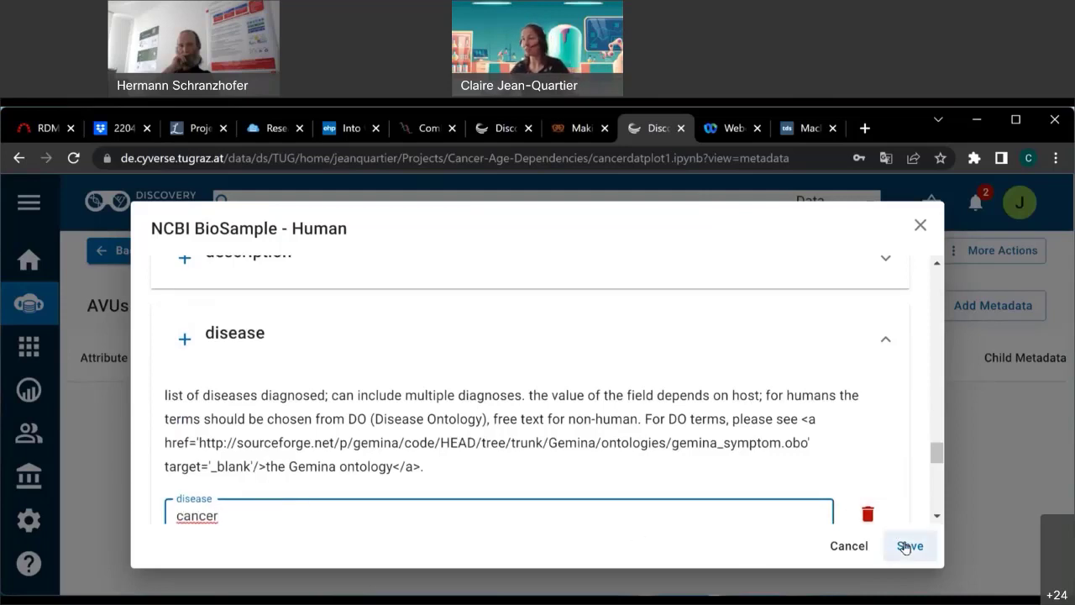
scroll(384, 403, down, 3)
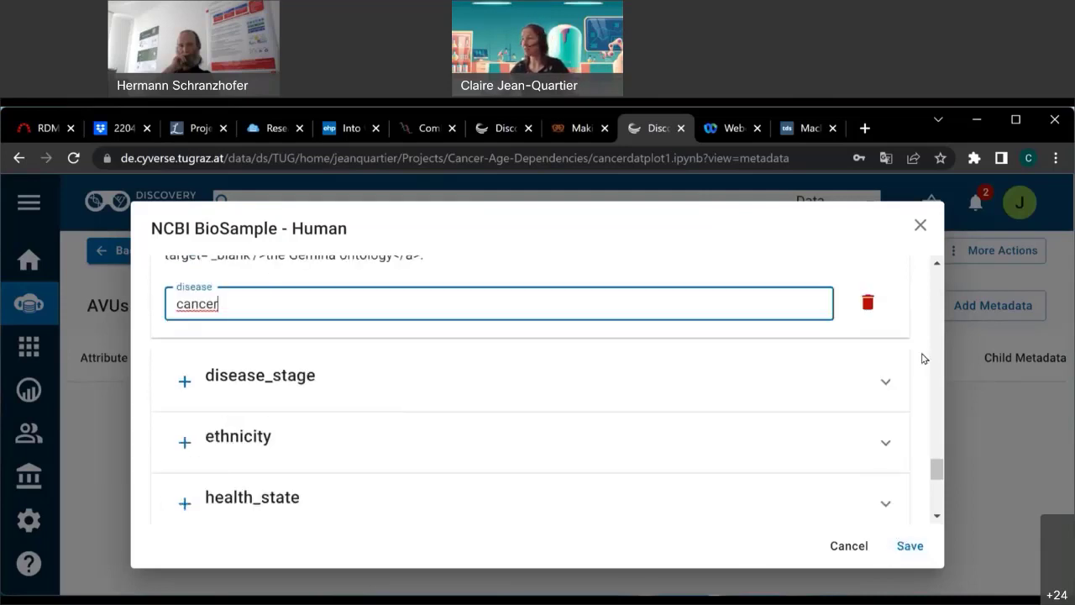
scroll(473, 412, down, 3)
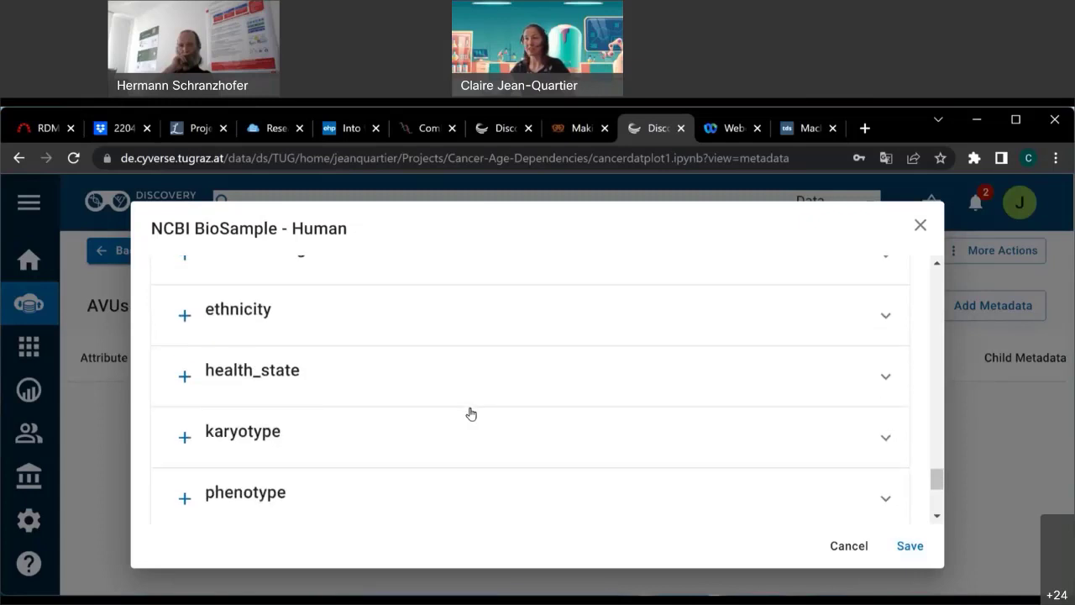
scroll(403, 411, down, 5)
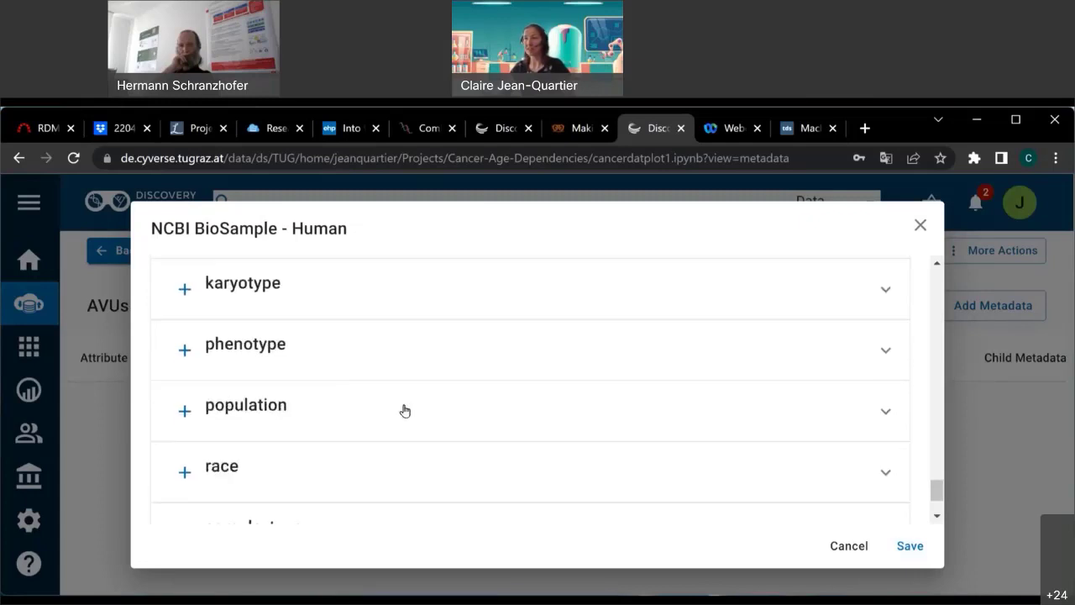
click(909, 546)
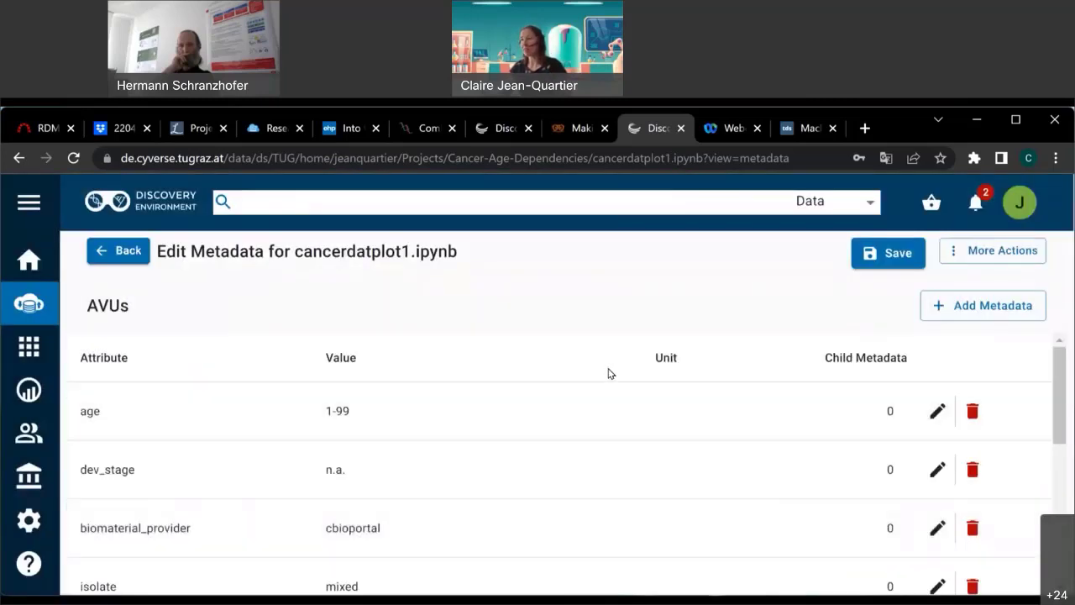
Save cancerdatplot1.ipynb's new metadata.
scroll(609, 378, down, 2)
scroll(609, 385, down, 3)
scroll(598, 551, up, 5)
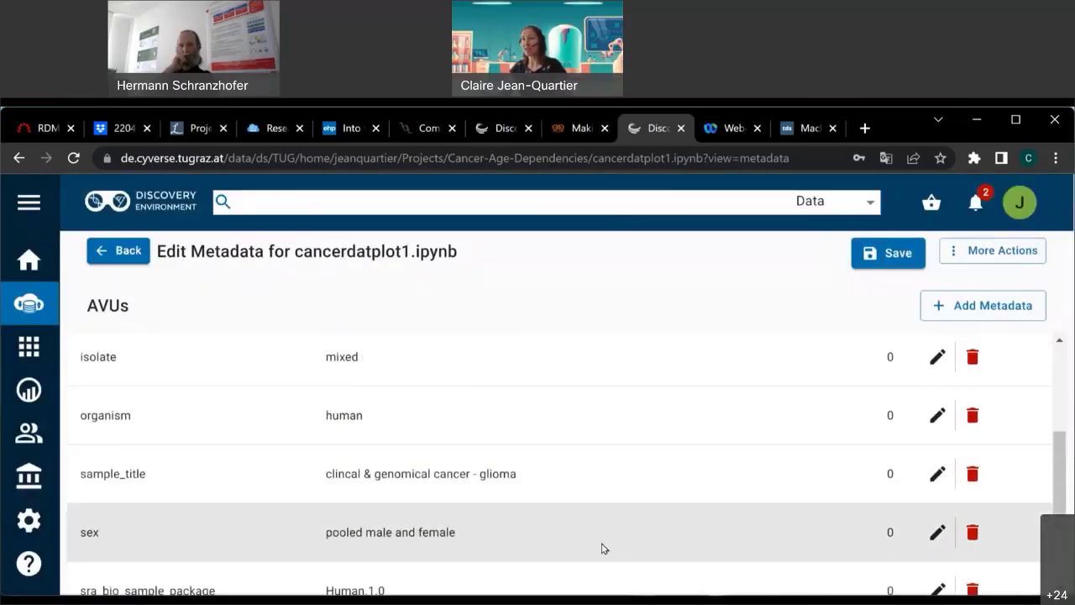
click(890, 252)
Copy the metadata to cancerdatplot2.ipynb, cancerdatplot1.ipynb and agebasedcancerdat in Cancer-Age-Dependencies.
click(995, 253)
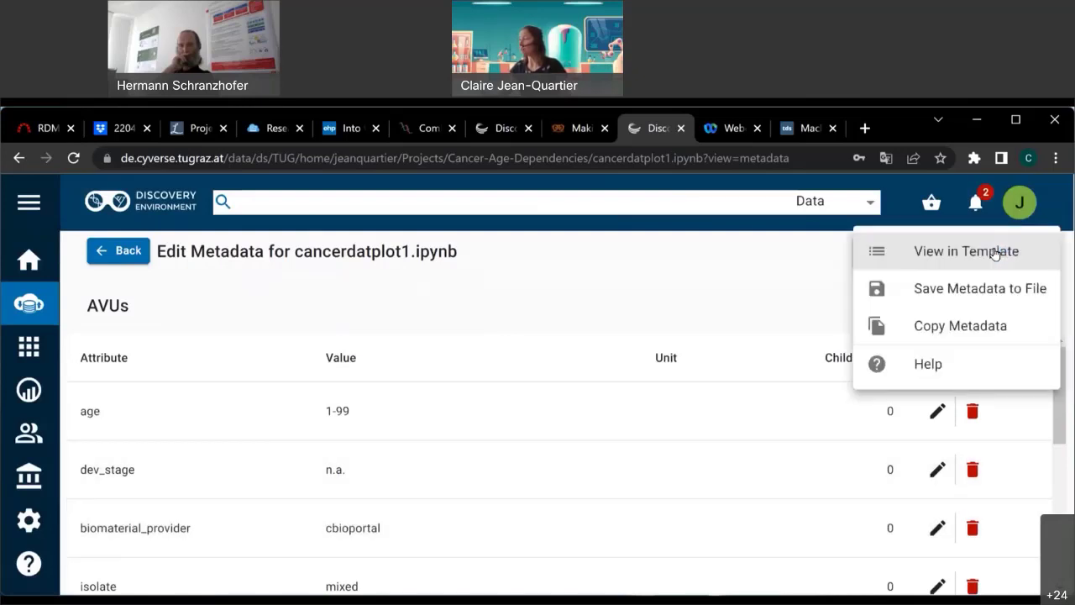
click(968, 336)
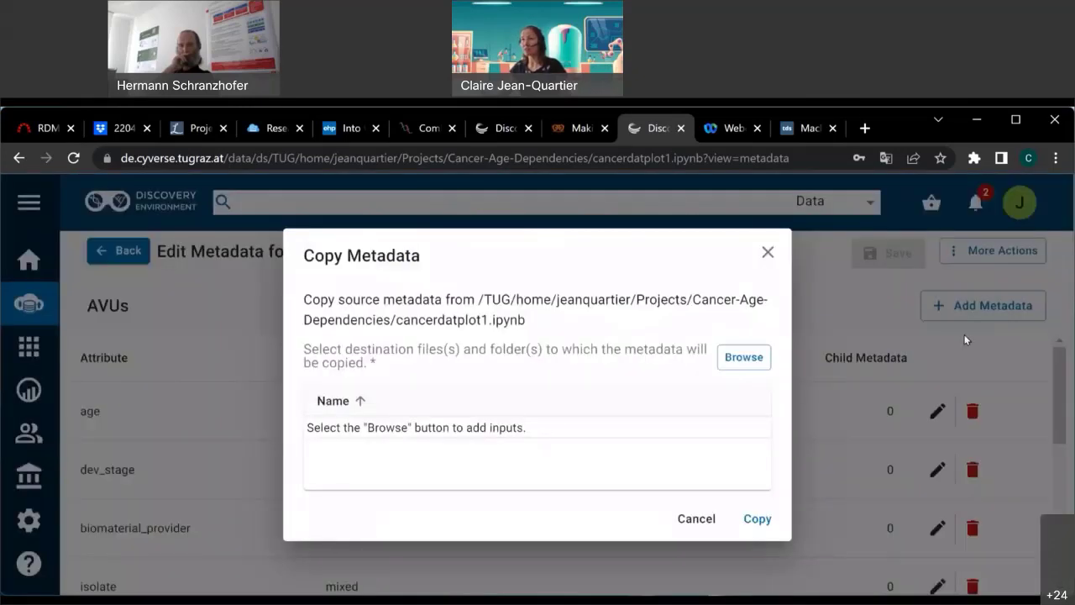
click(745, 358)
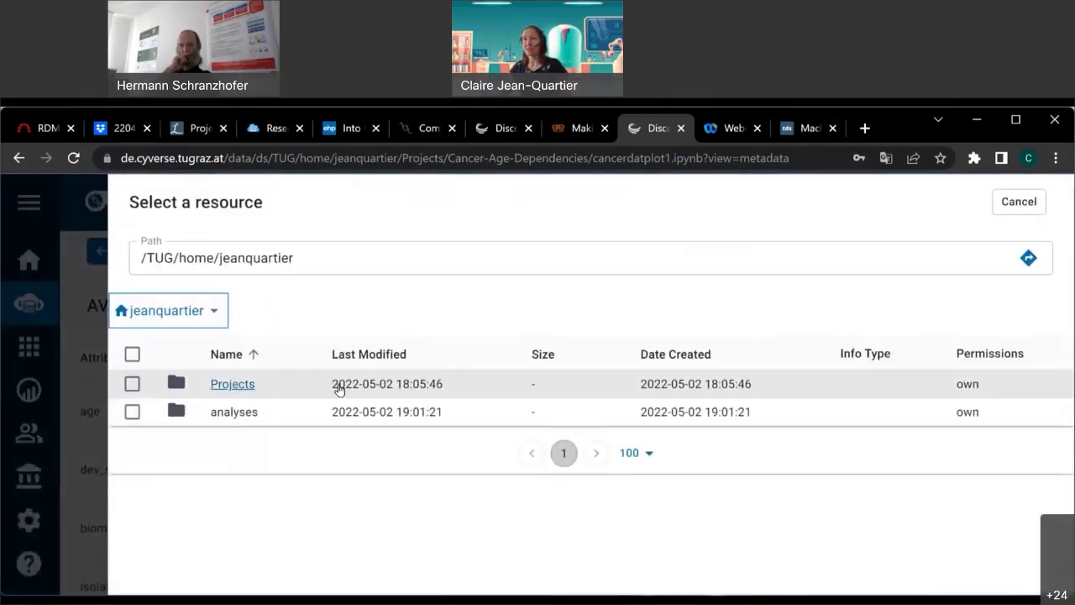
double_click(339, 390)
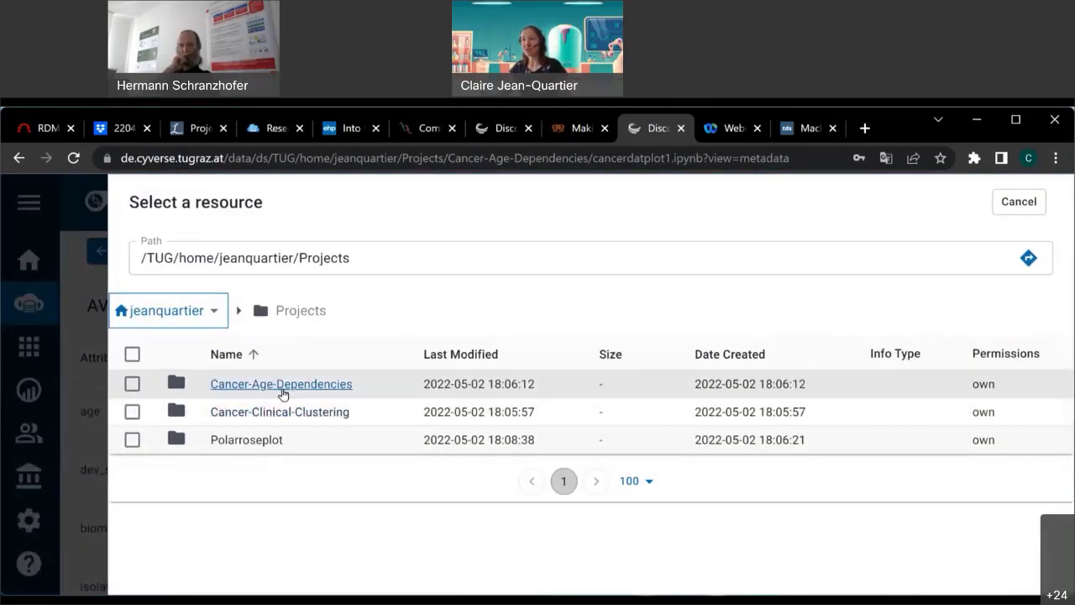
click(283, 388)
click(132, 439)
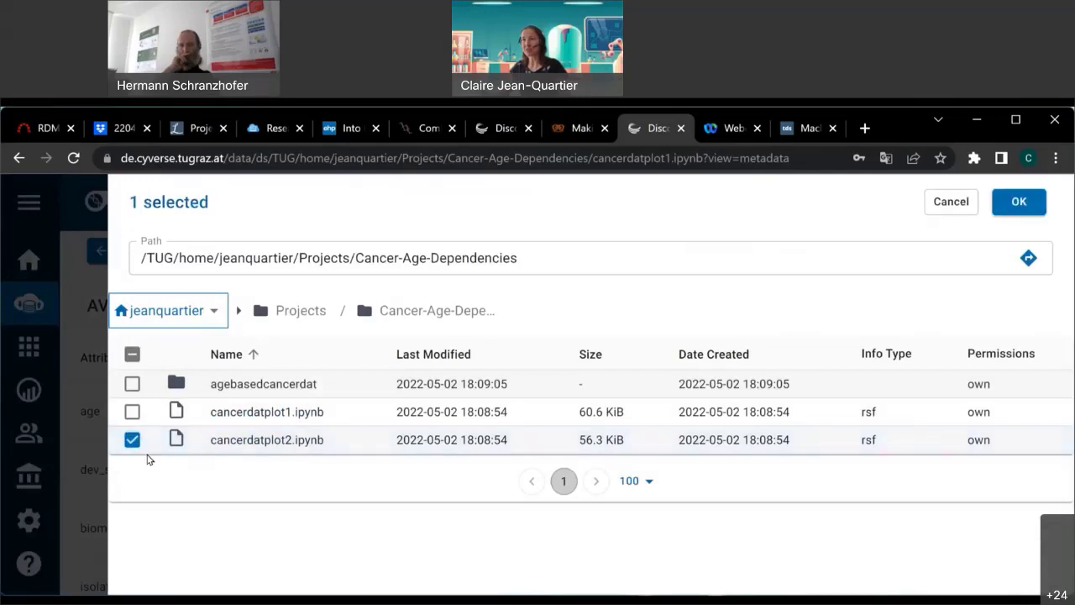
click(131, 411)
click(132, 384)
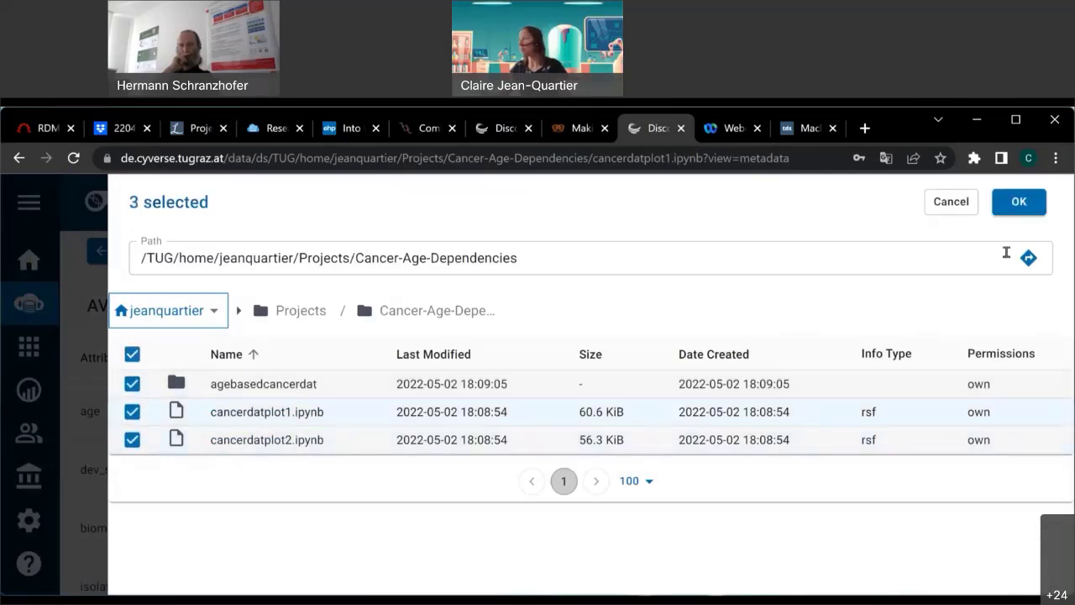
click(1020, 202)
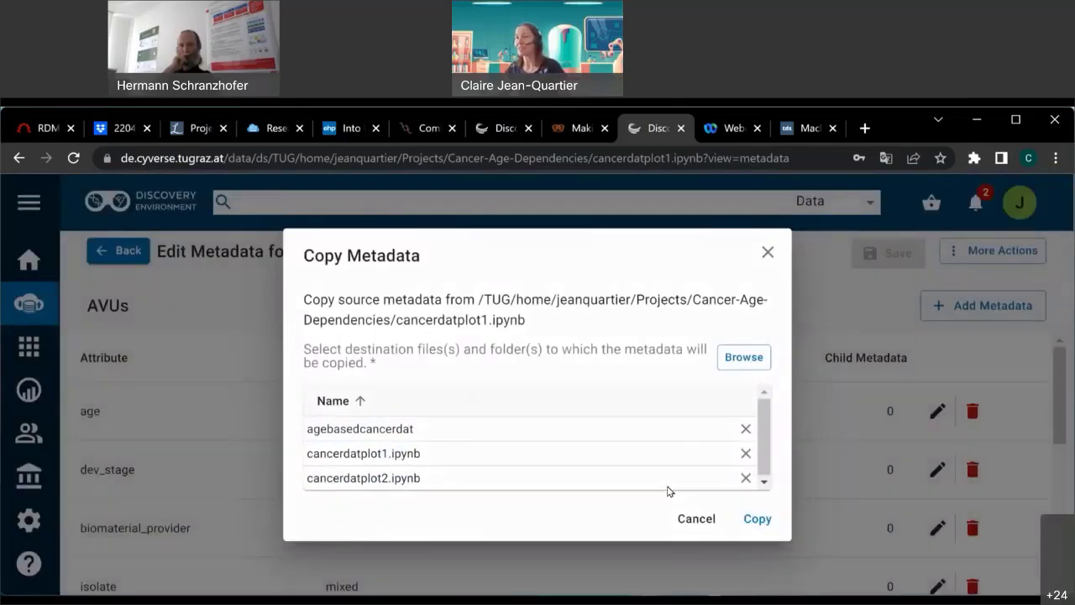
click(757, 518)
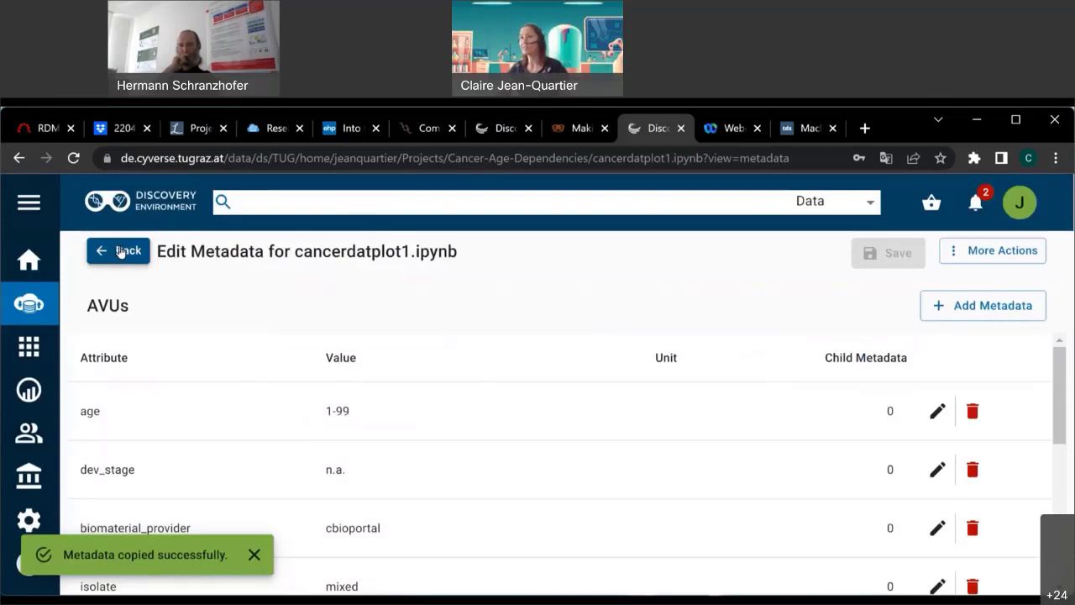
Verify cancerdatplot2.ipynb now lists age 1-99, disease cancer and isolate mixed.
click(121, 252)
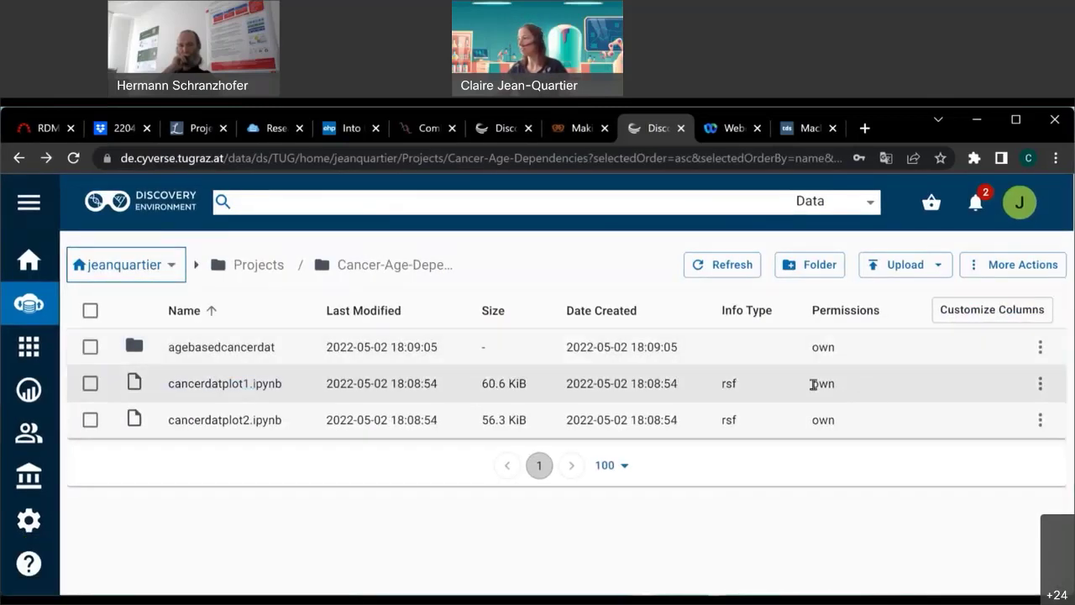
click(1039, 419)
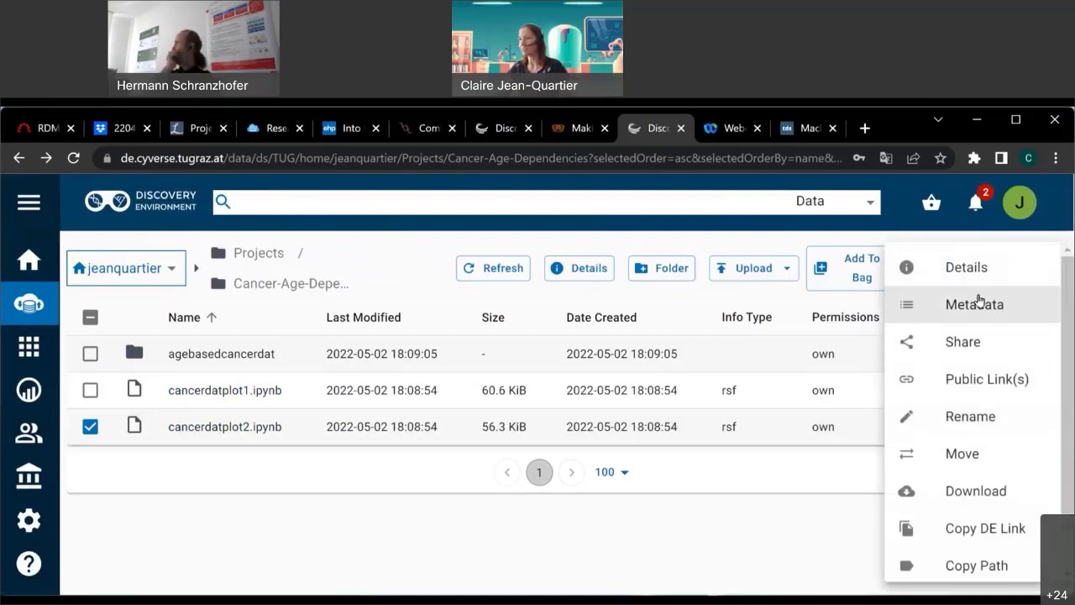
click(974, 304)
scroll(288, 444, down, 5)
scroll(290, 449, up, 4)
scroll(293, 453, up, 2)
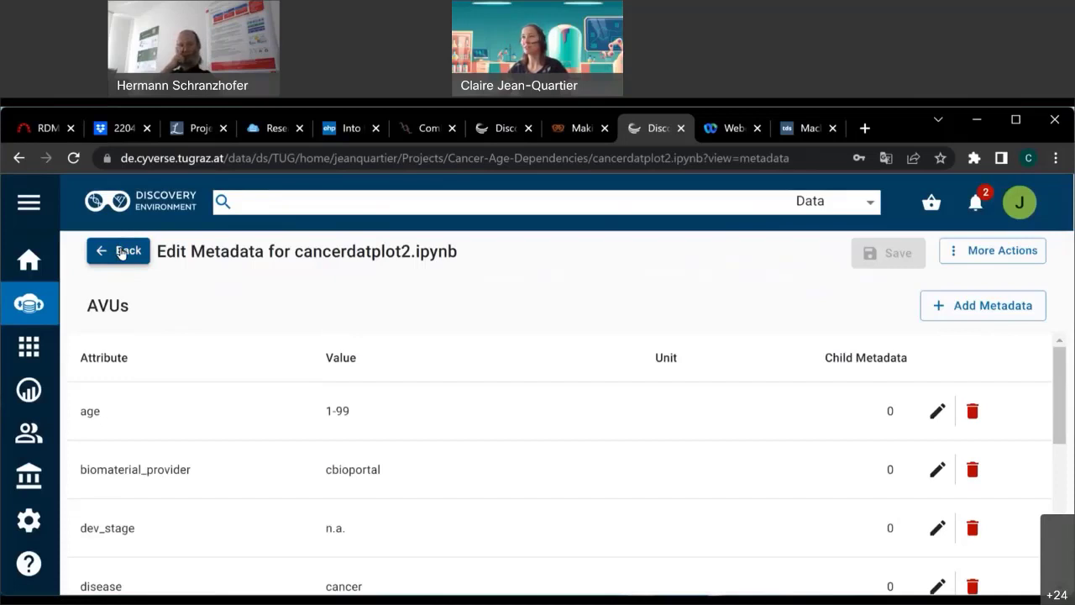
click(122, 252)
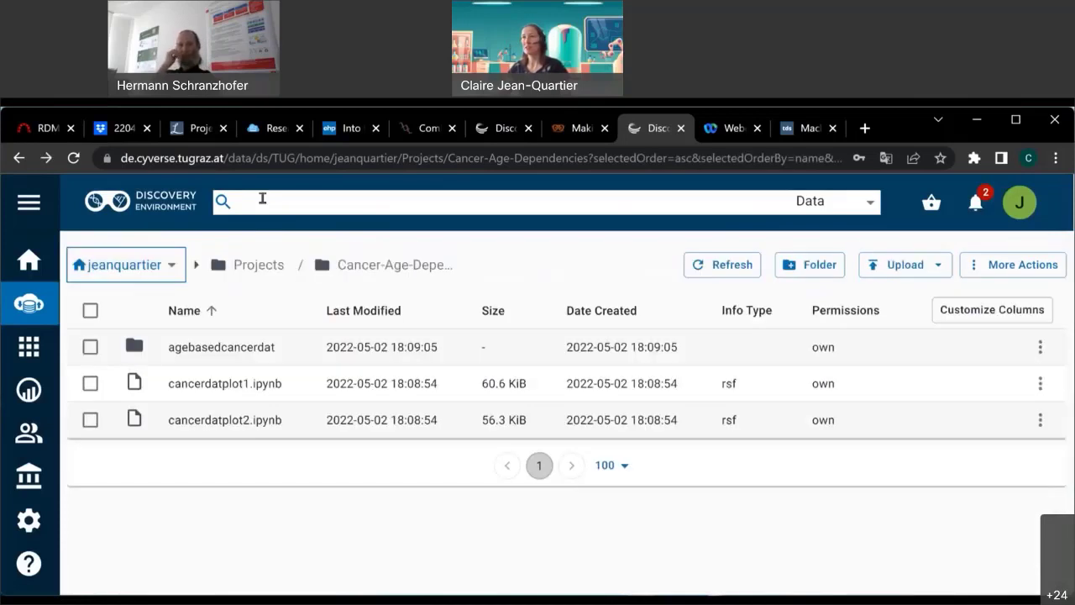
From the home folder, search data for 'cancer' and view all results.
click(99, 260)
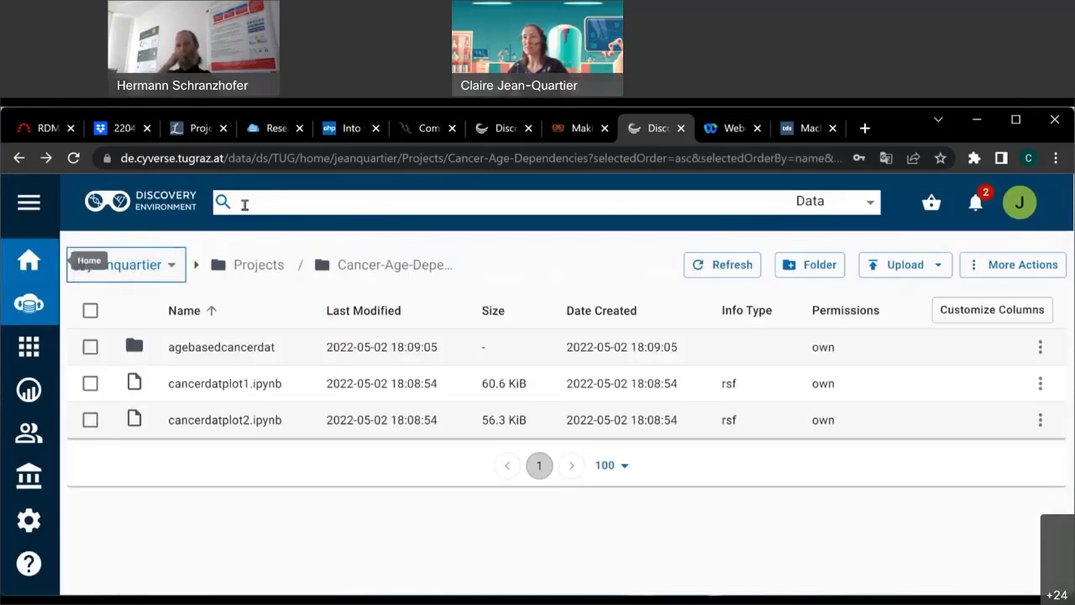
click(292, 208)
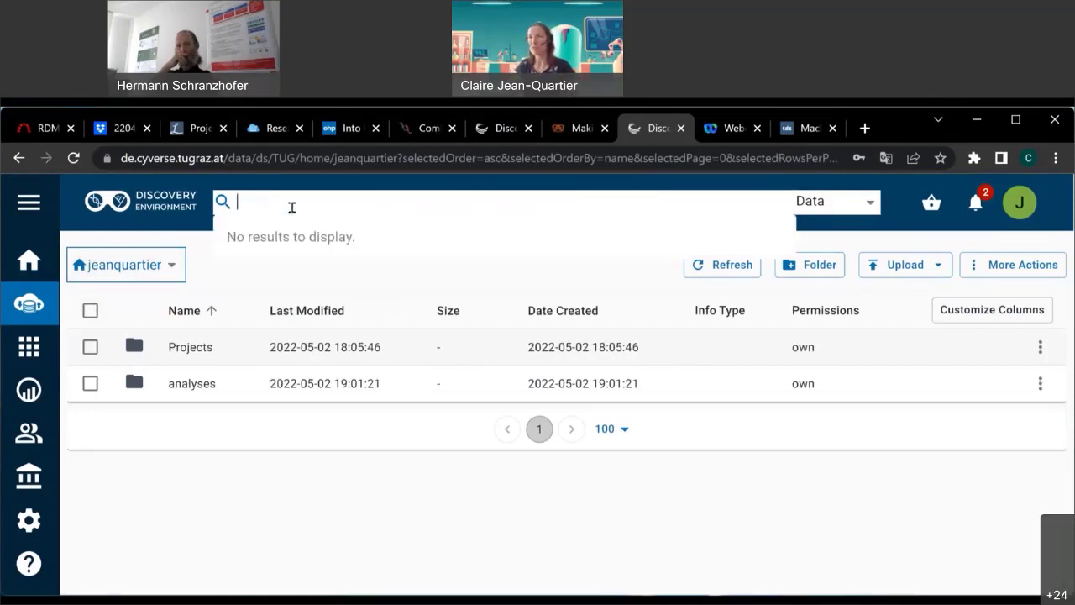
text(caner)
key(BackSpace)
key(BackSpace)
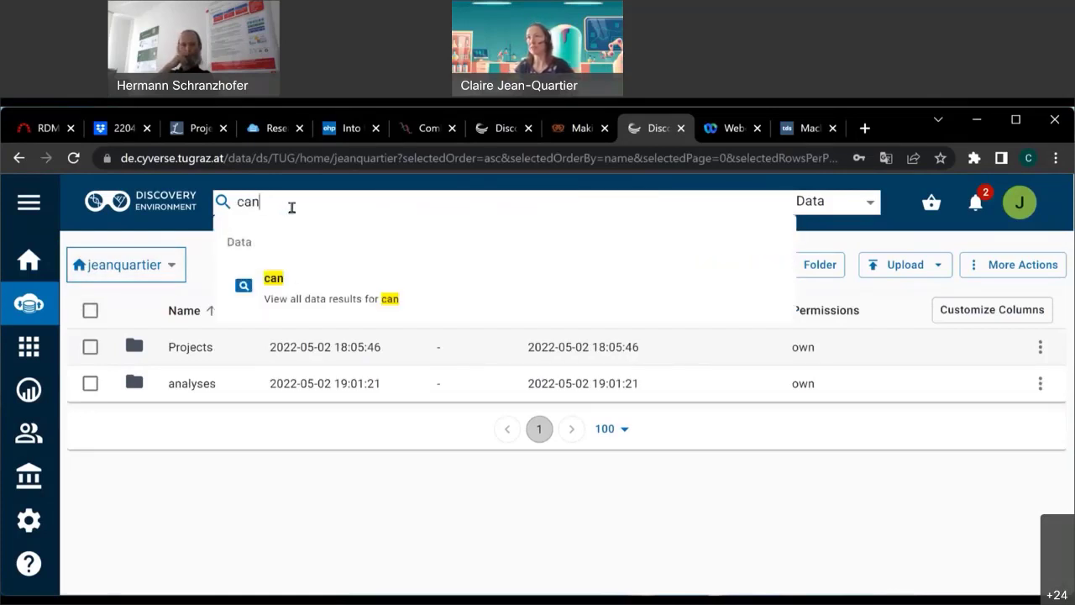
text(cer)
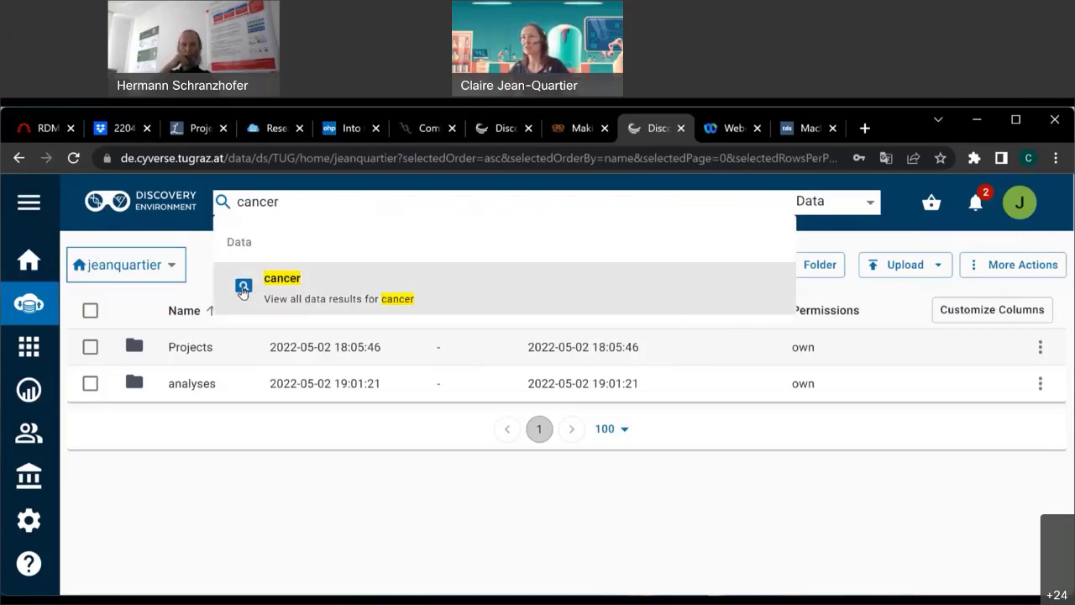
click(278, 279)
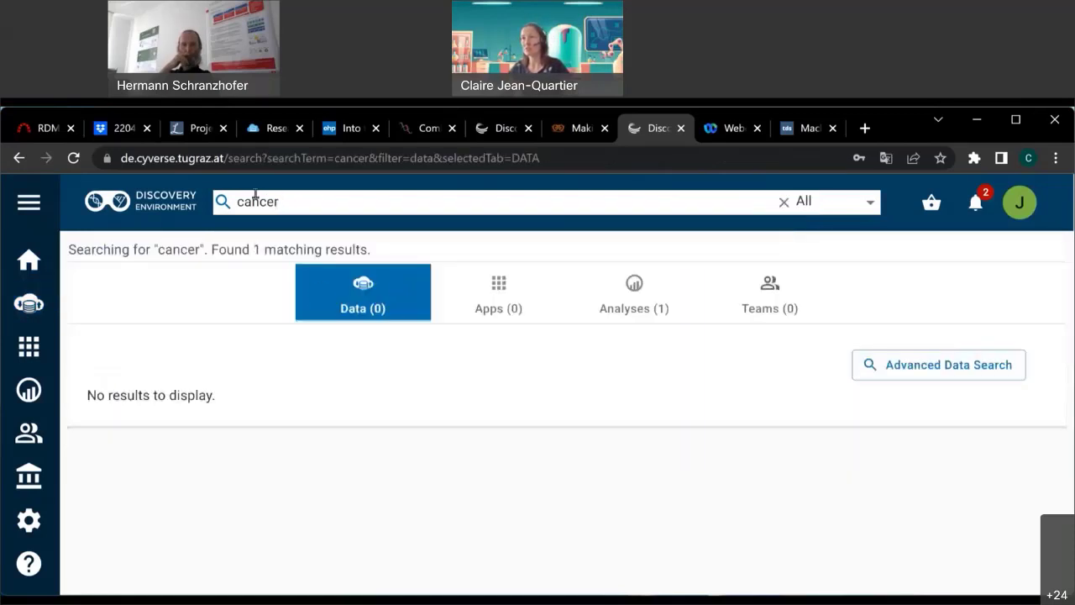
Rerun the 'cancer' search and show its suggestions, revealing the Cancer-Clustering analysis.
click(28, 262)
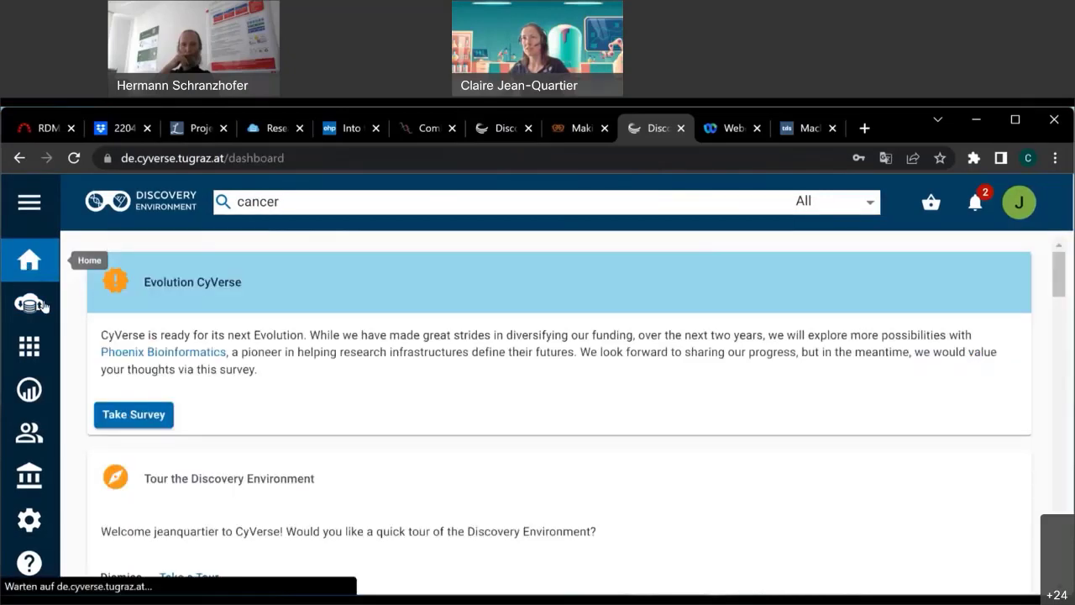
click(38, 304)
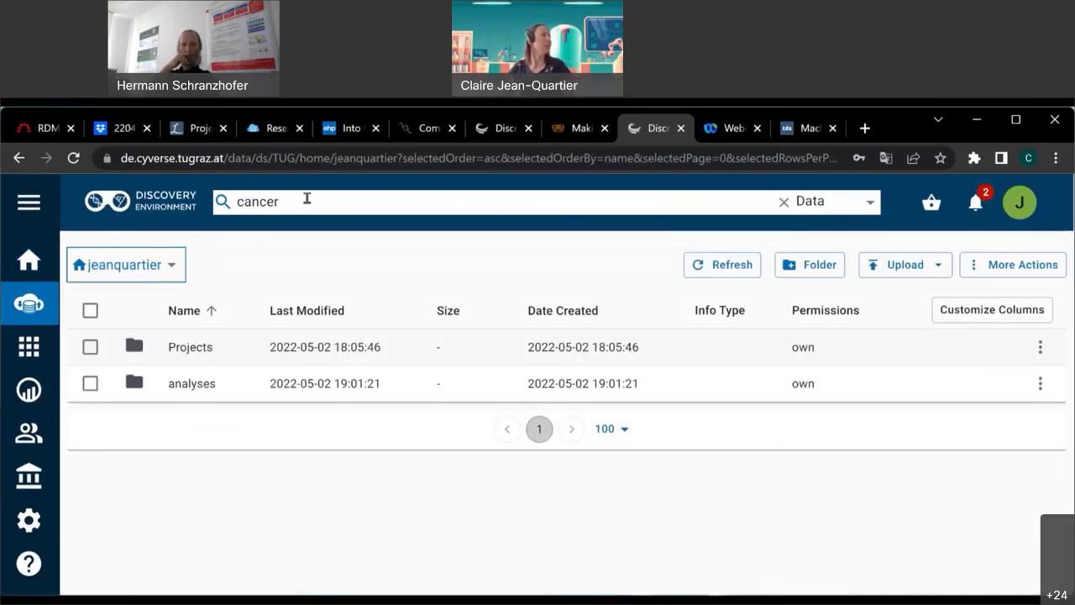
drag(288, 202, 227, 202)
click(271, 493)
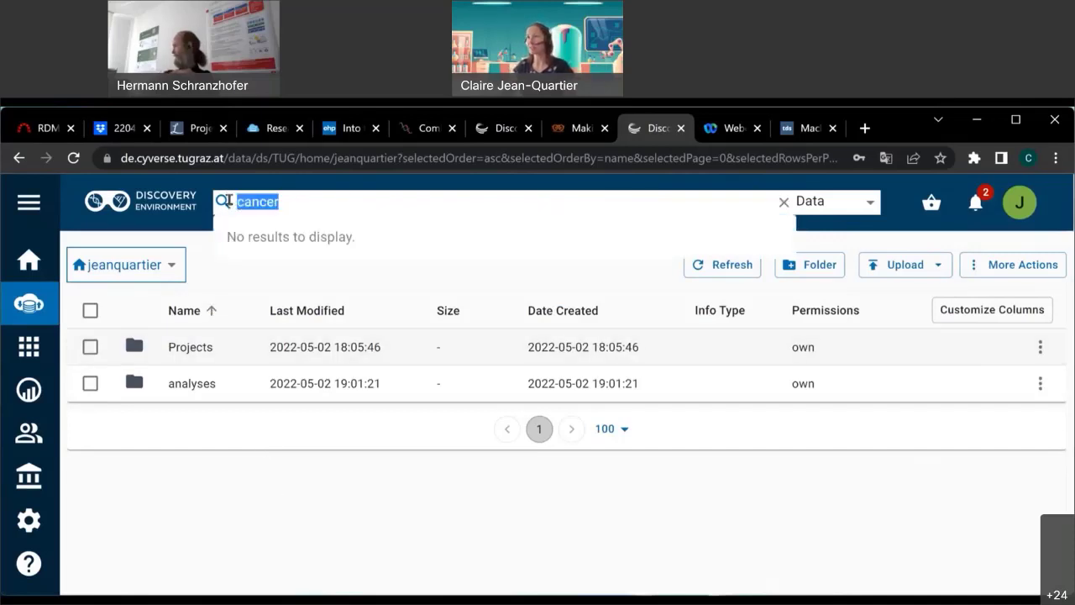
key(Return)
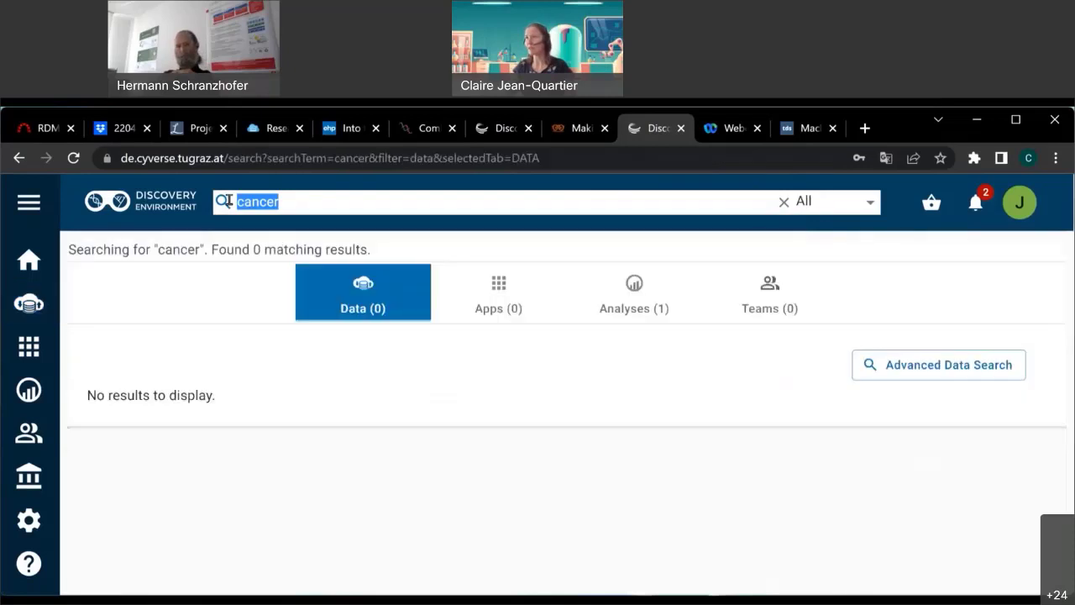
click(290, 203)
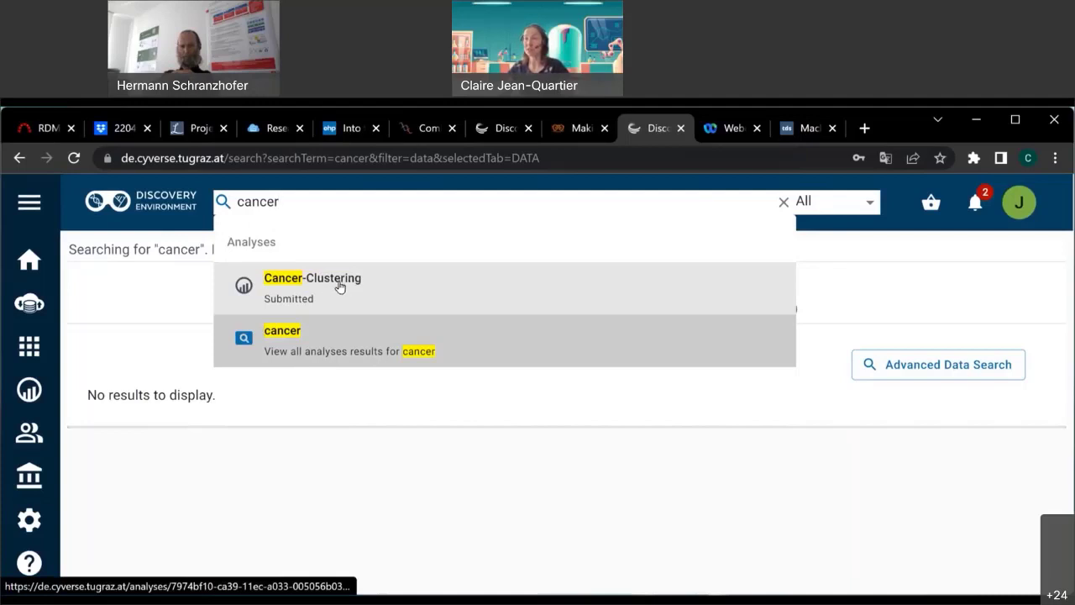
Open the Cancer-Clustering analysis details and launch its running JupyterLab session.
click(339, 288)
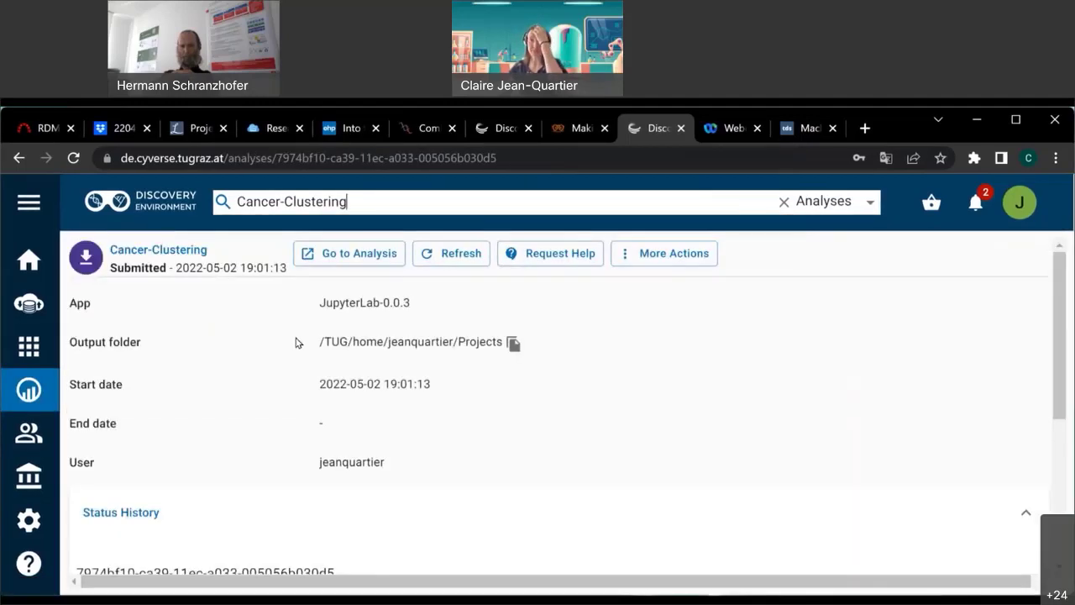
scroll(294, 342, down, 3)
scroll(428, 379, up, 3)
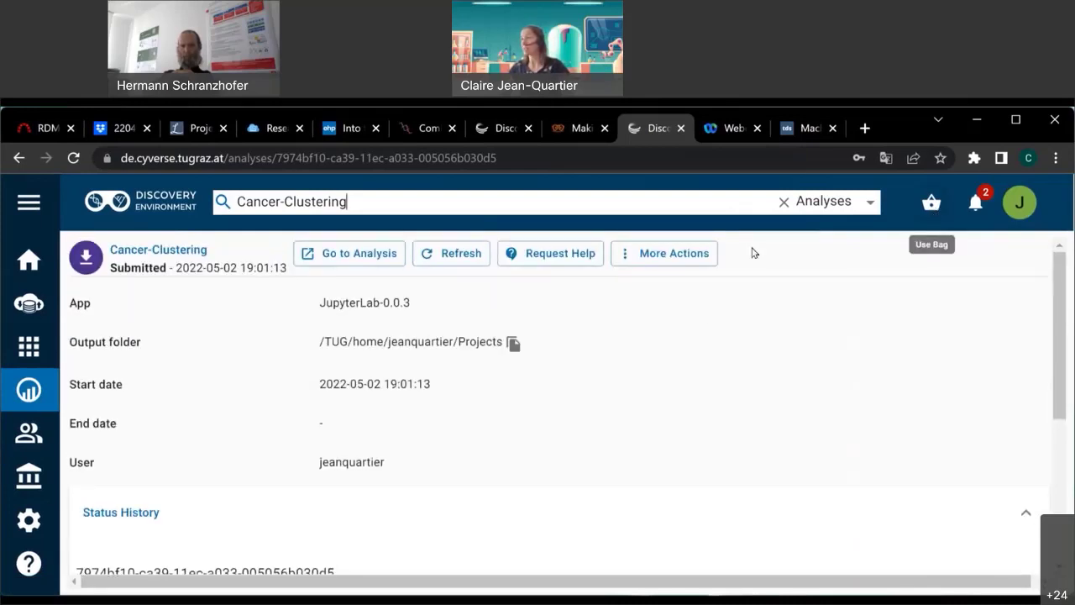
click(340, 257)
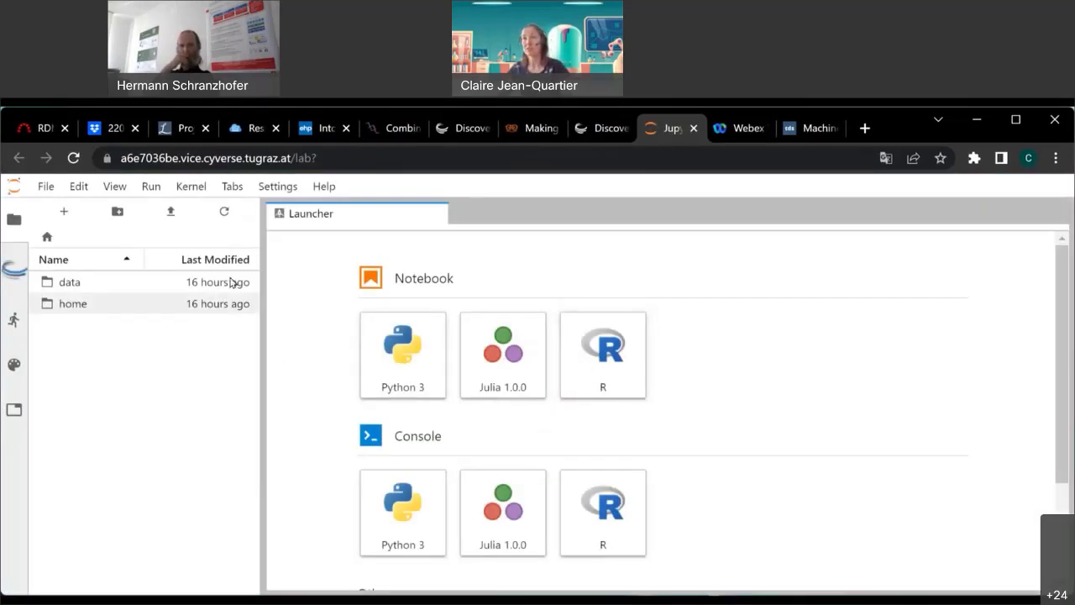
Browse the user's home Projects/Cancer-Clinical-Clustering folder and open data3checker.ipynb.
double_click(78, 305)
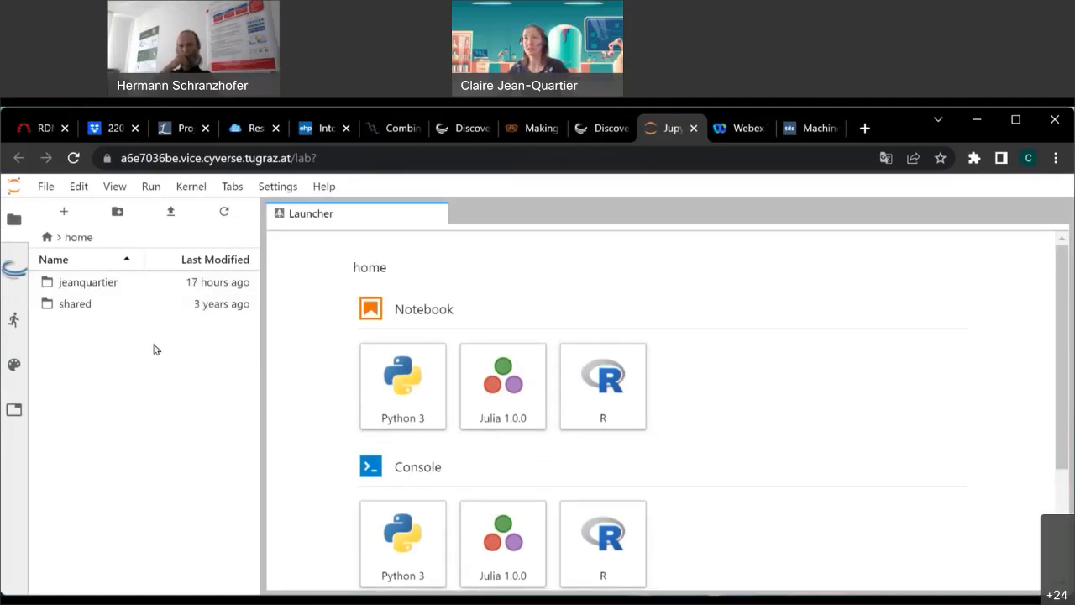
double_click(77, 283)
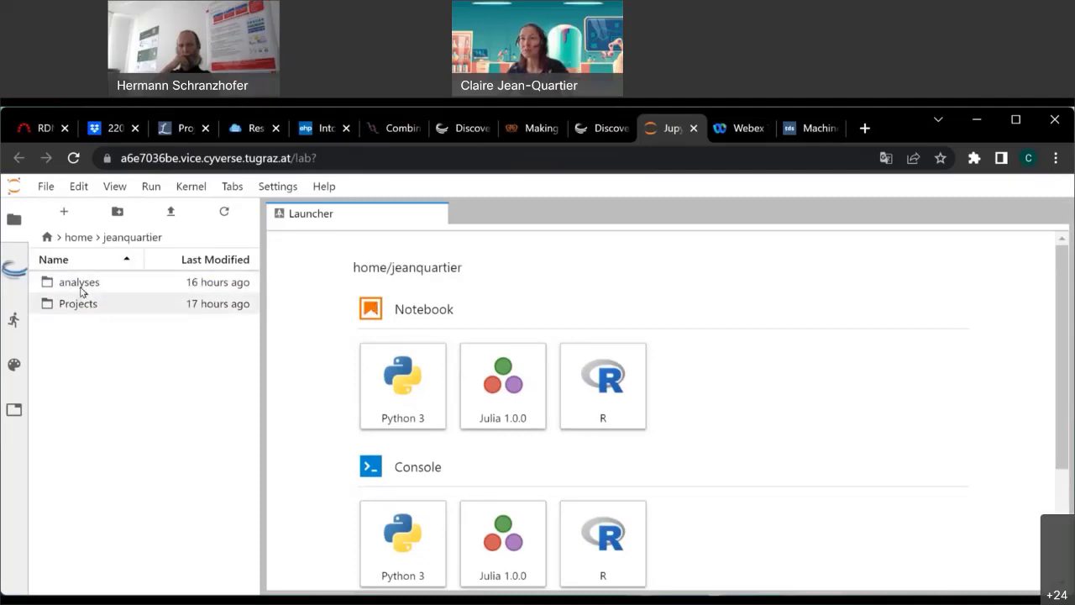
double_click(89, 304)
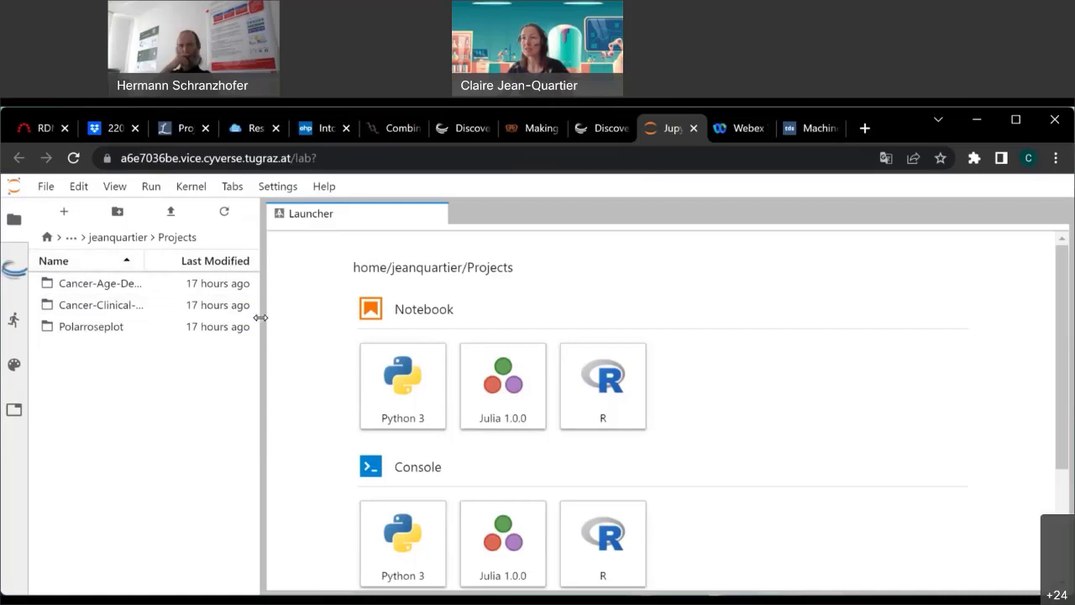
drag(260, 317, 348, 318)
double_click(192, 309)
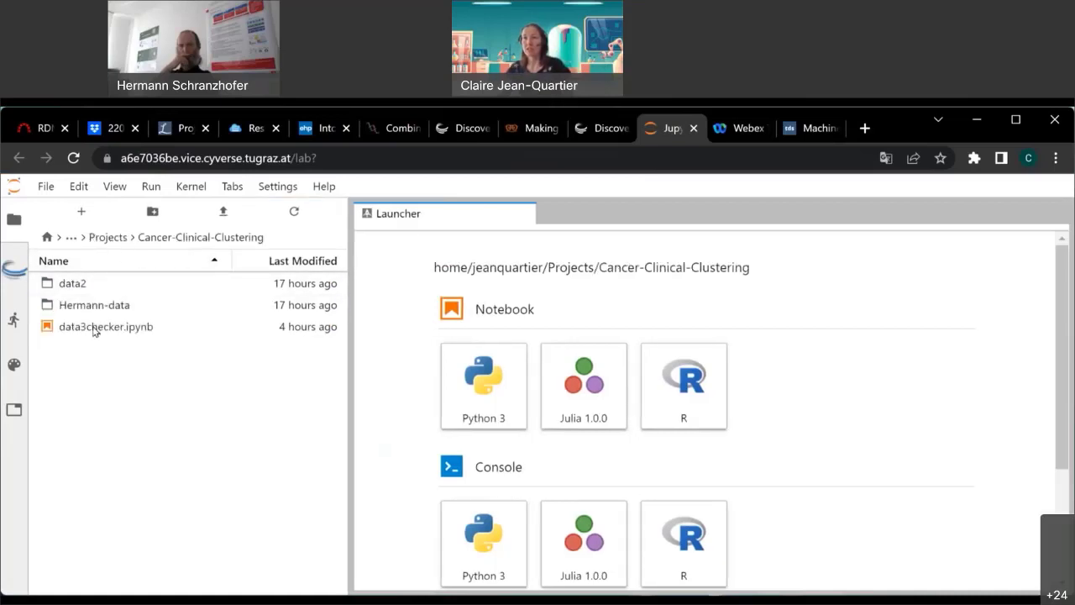
click(95, 328)
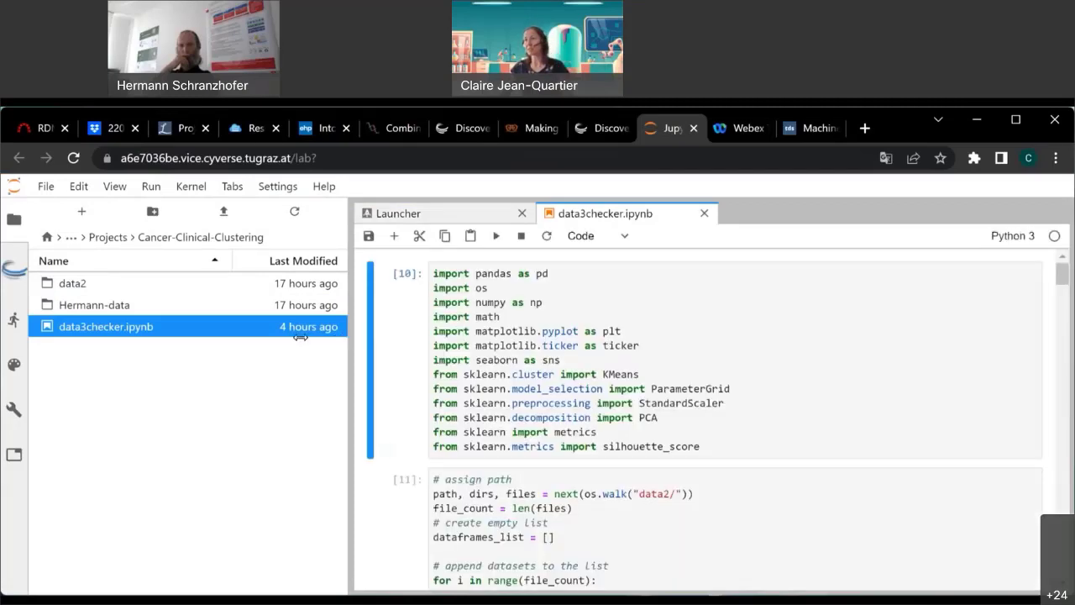
drag(299, 335, 224, 335)
Run the import cell and the data-loading cell that reads the data2 CSV files.
click(641, 456)
key(shift+Return)
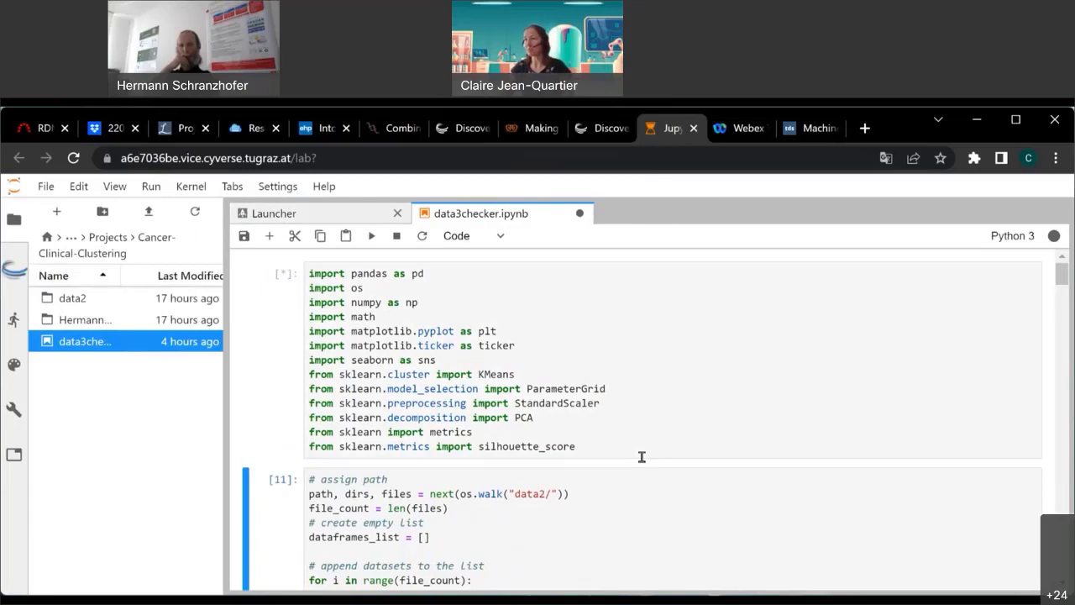
scroll(640, 456, down, 3)
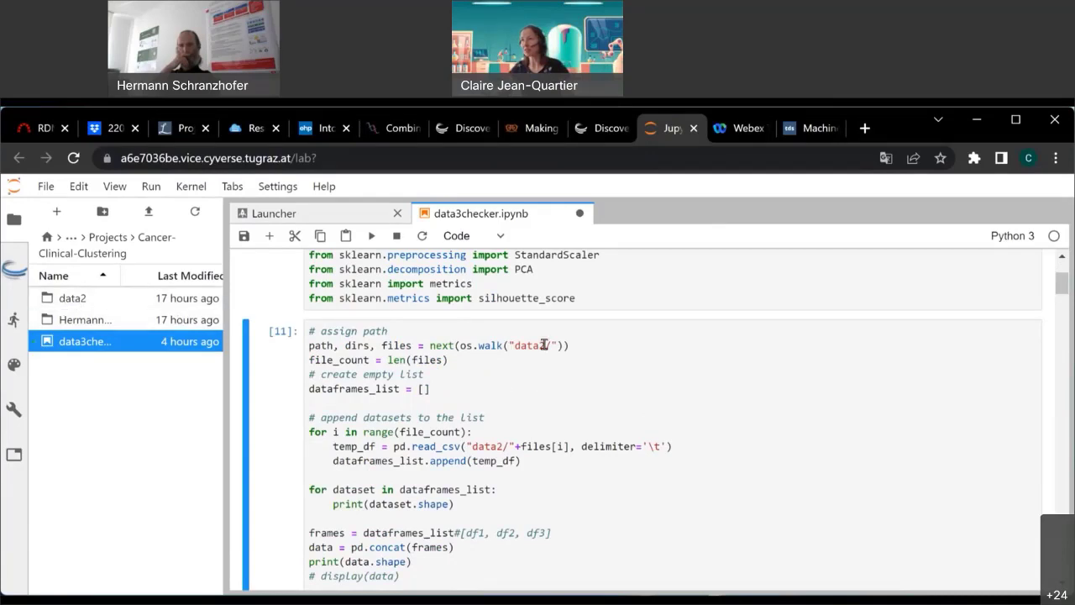
drag(546, 345, 513, 345)
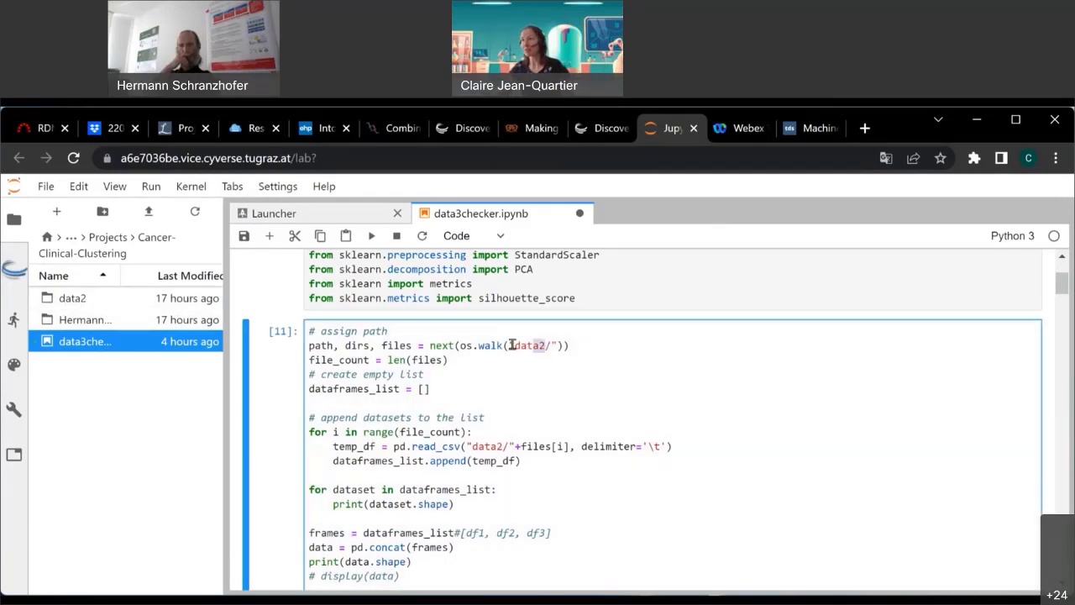
double_click(486, 446)
click(692, 496)
key(shift+Return)
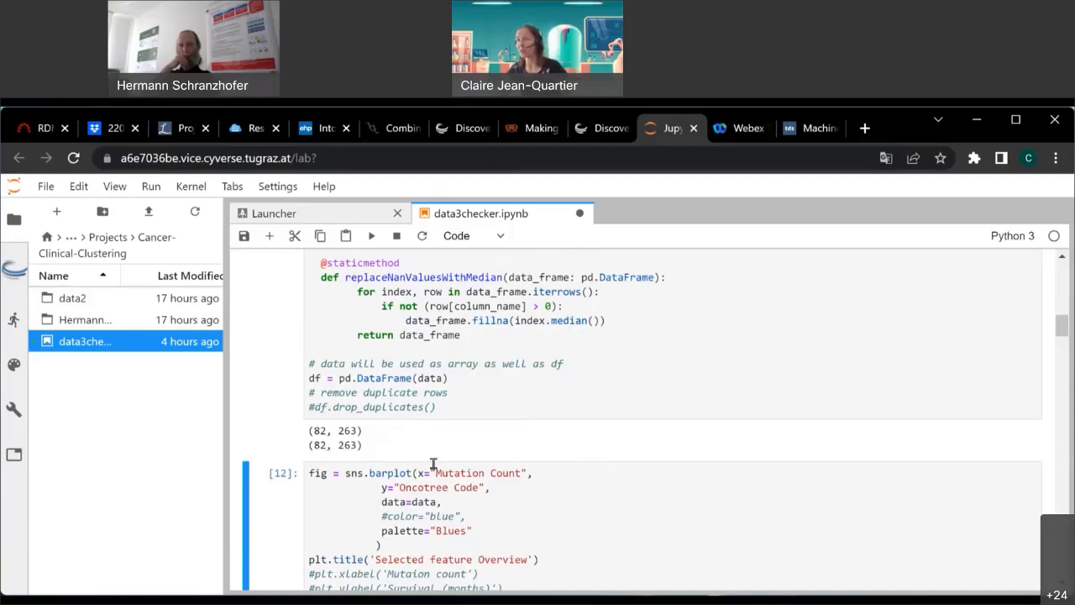
Run the barplot cell and review the Oncotree Code, Overall Survival Status and Diagnosis Age plots.
scroll(554, 480, down, 5)
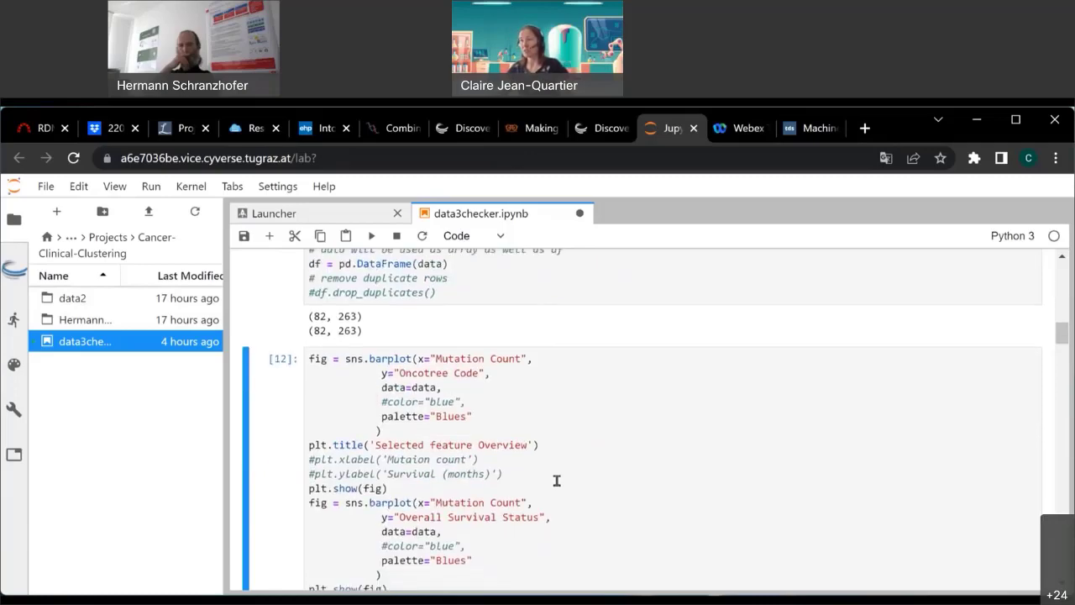
key(shift+Return)
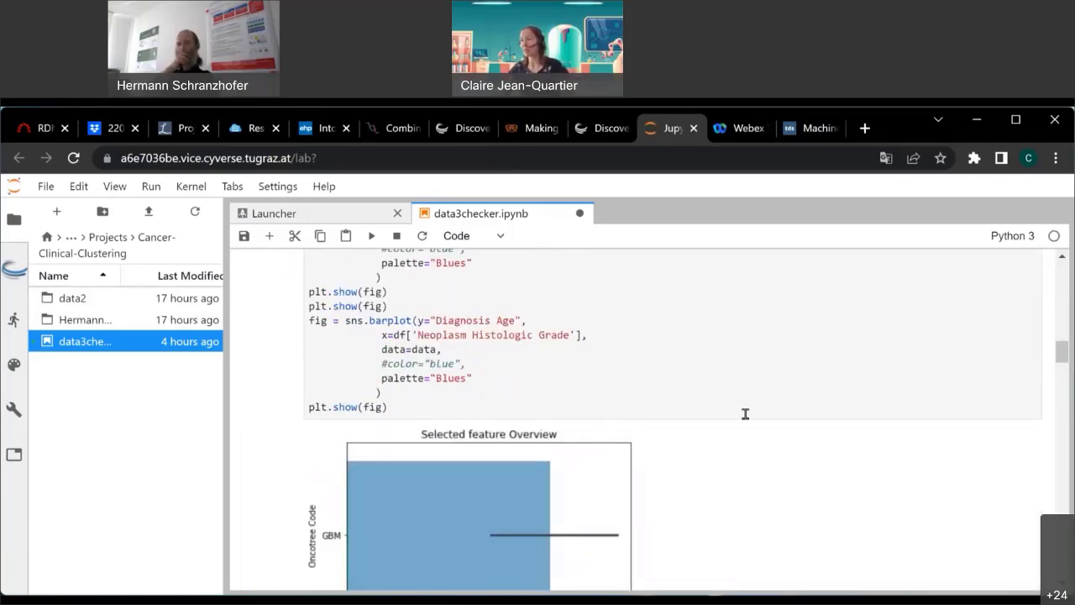
scroll(746, 413, down, 2)
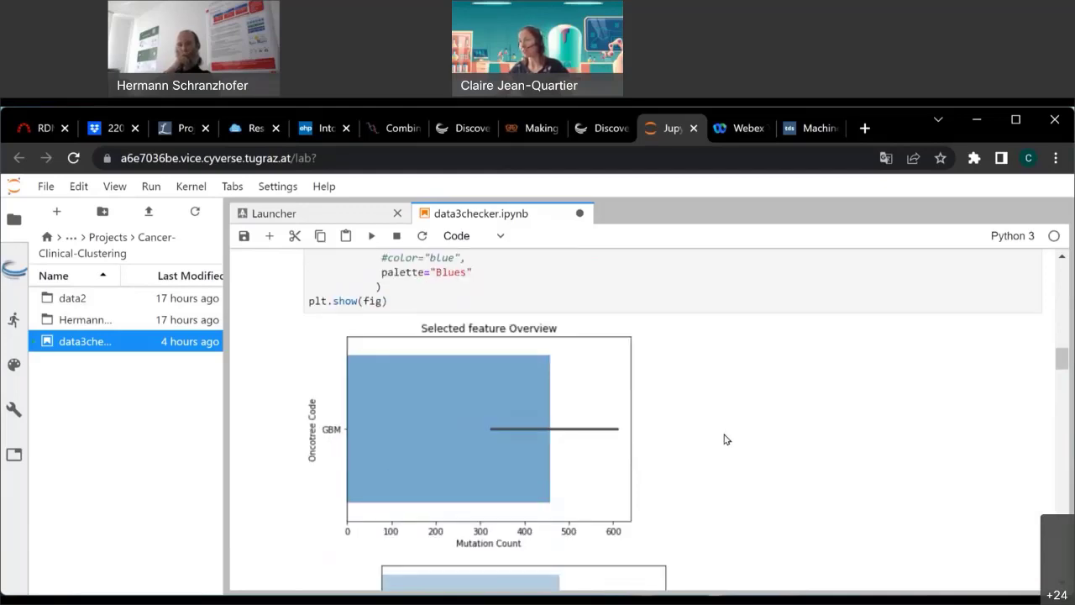
scroll(727, 439, down, 5)
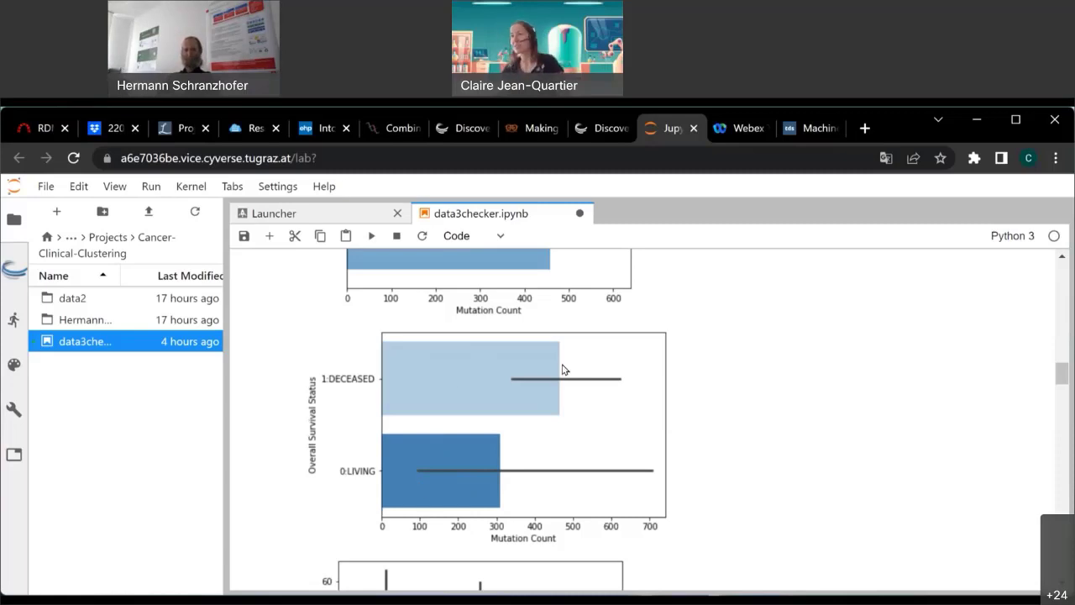
scroll(546, 441, down, 2)
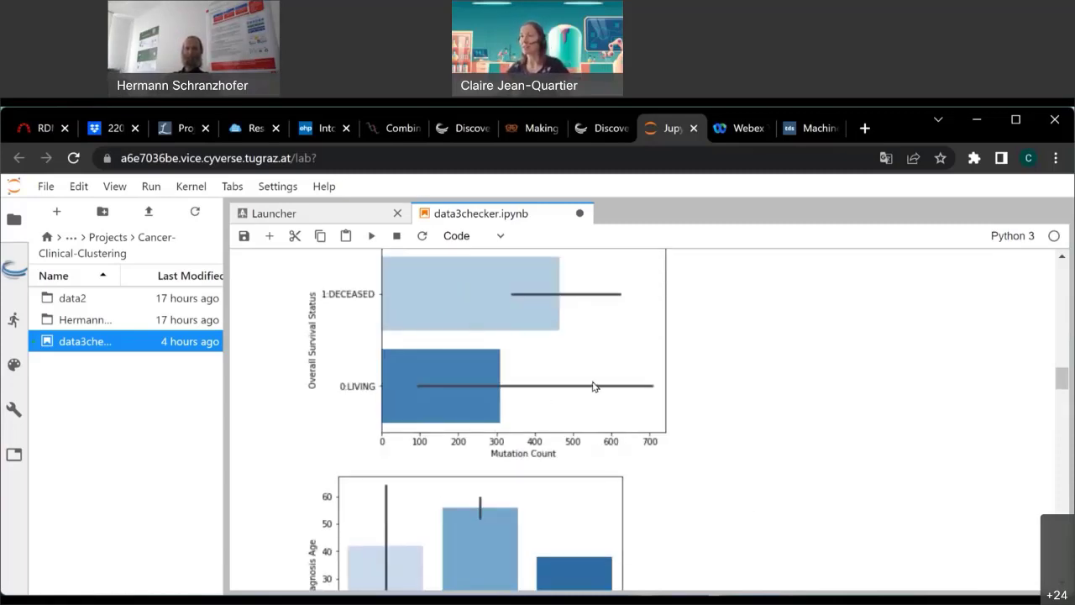
scroll(648, 395, down, 1)
scroll(645, 402, down, 3)
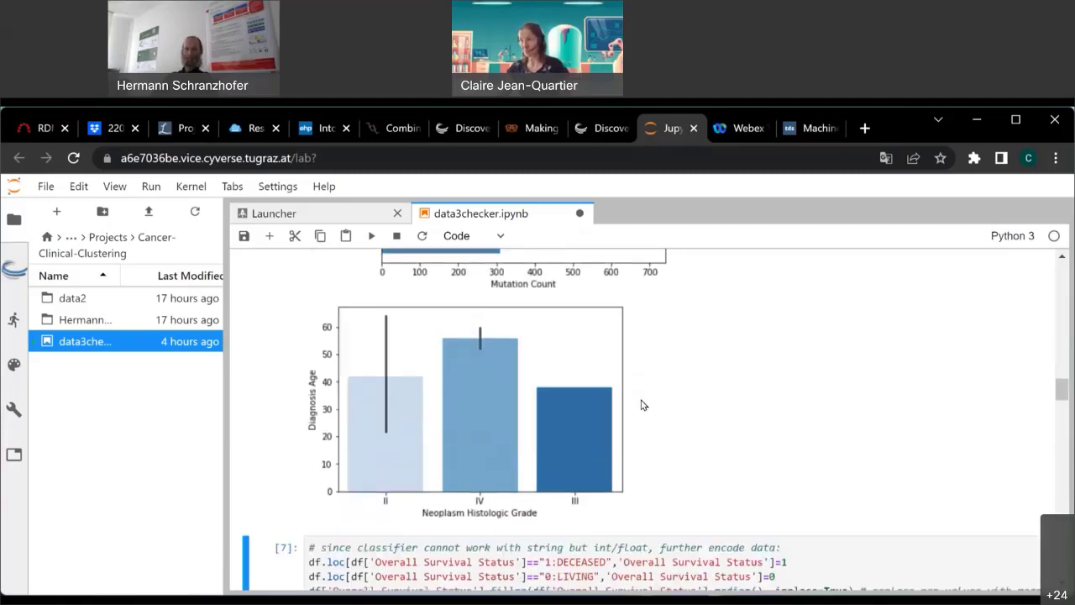
scroll(320, 501, up, 2)
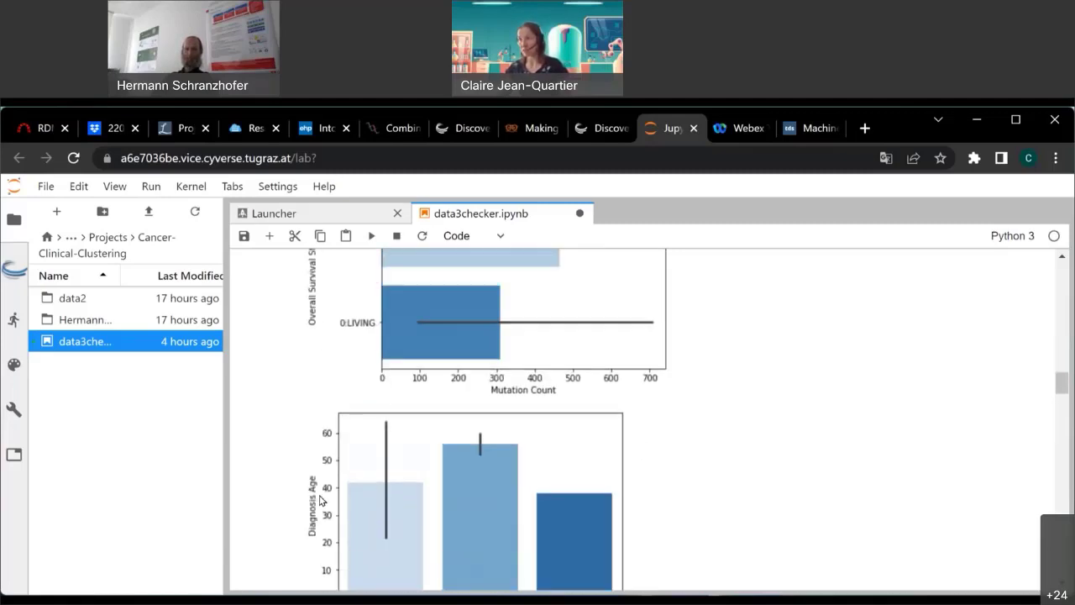
scroll(345, 510, down, 3)
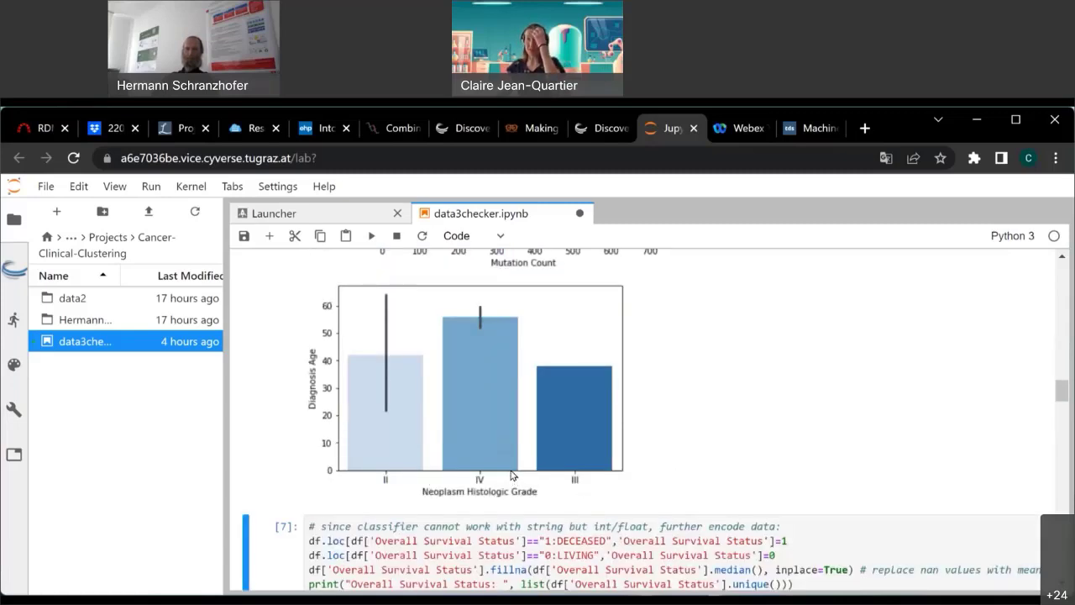
scroll(538, 448, up, 10)
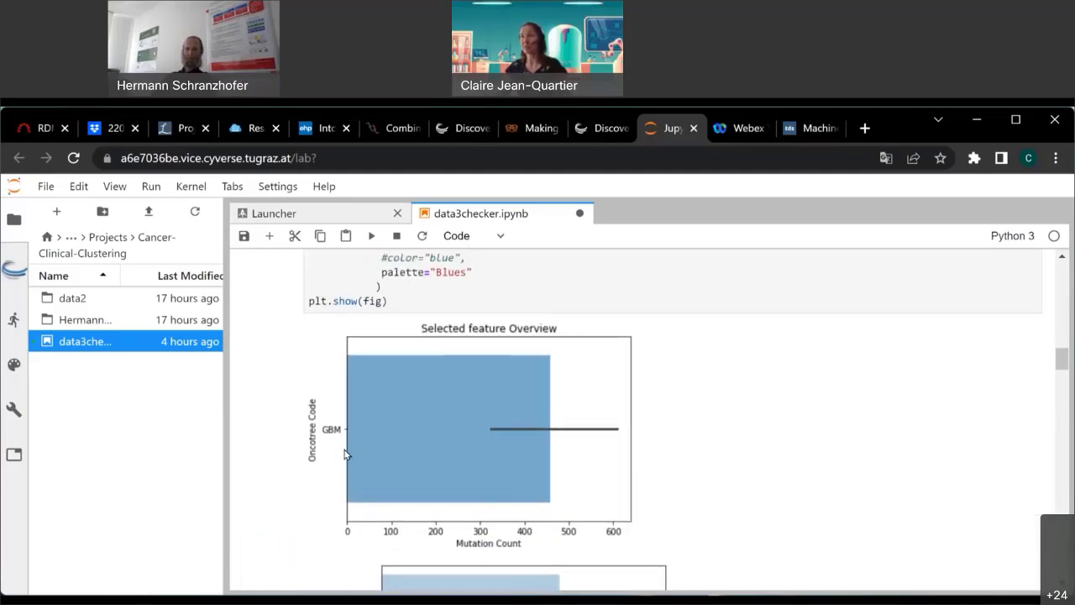
scroll(630, 467, up, 1)
scroll(630, 467, up, 20)
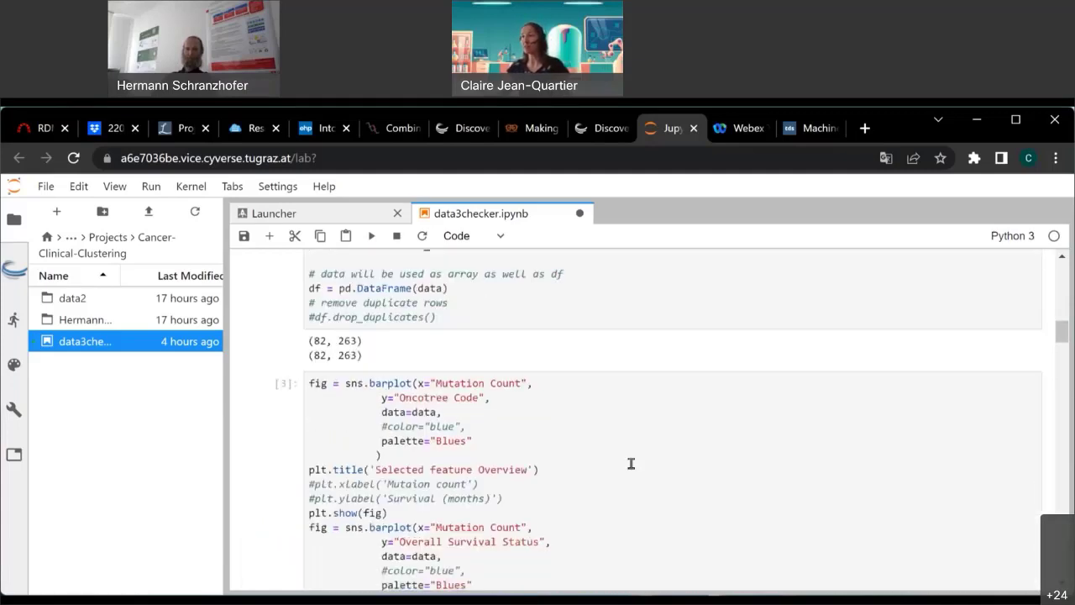
scroll(485, 526, down, 6)
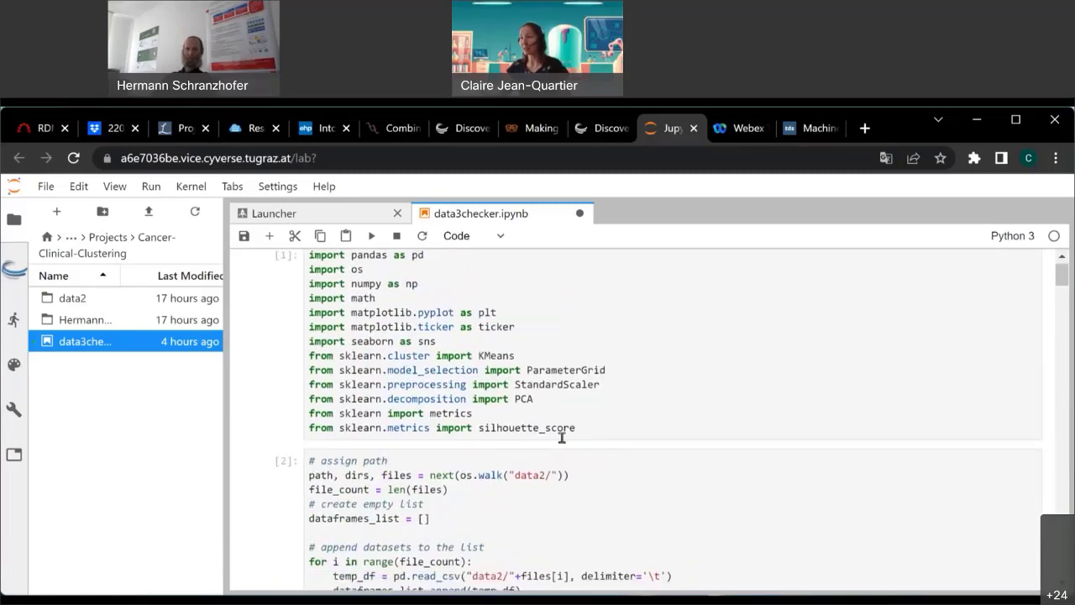
Replace data2 with Hermann-data in both the os.walk and pd.read_csv paths of cell [2].
double_click(517, 388)
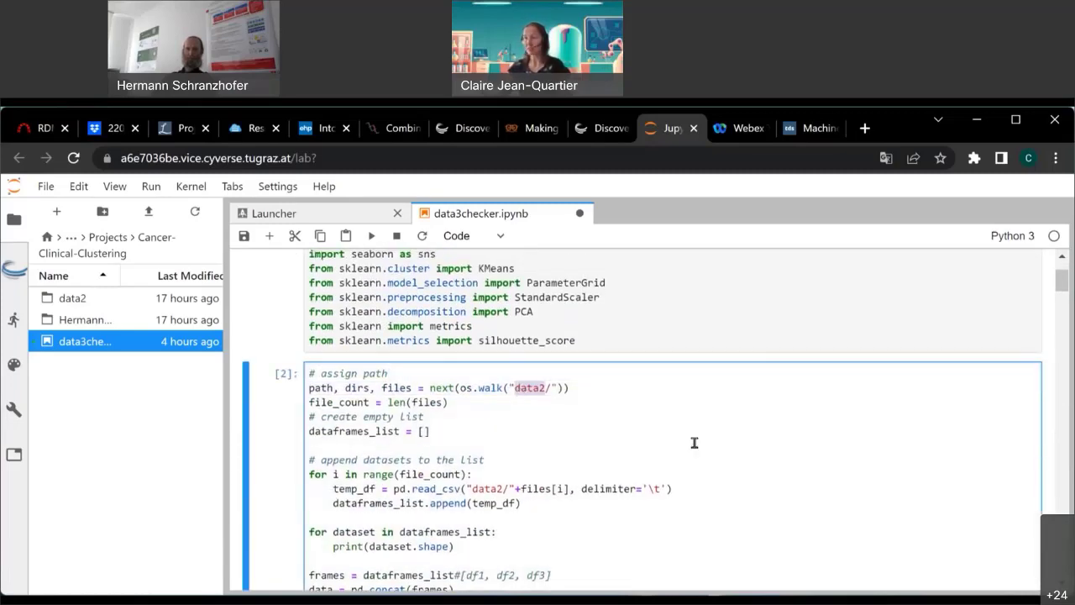
text(Herm)
text(ann-data)
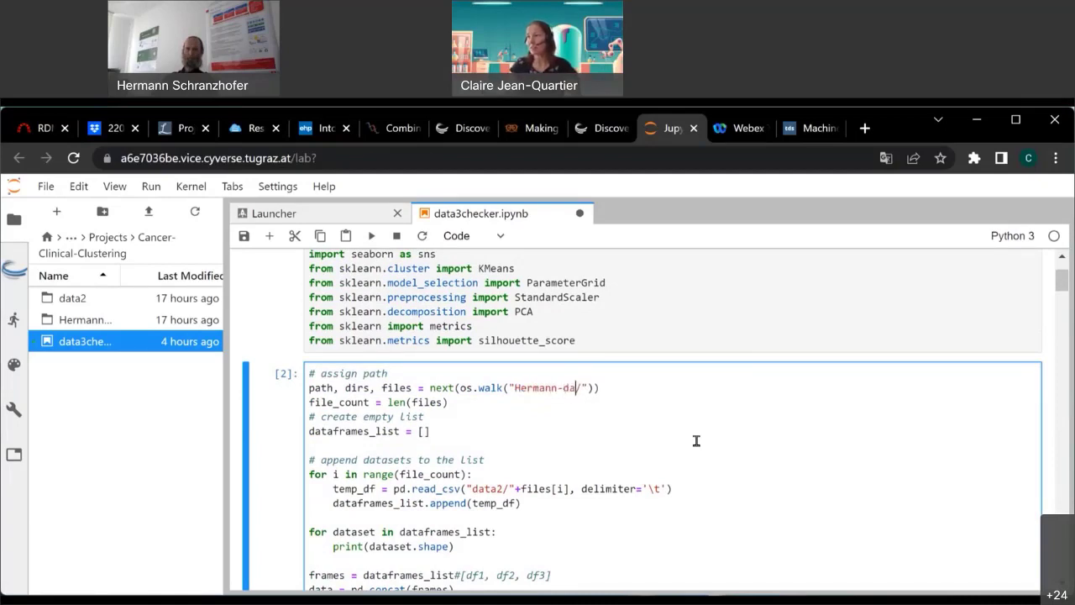
drag(472, 488, 502, 488)
text(Hermann-data)
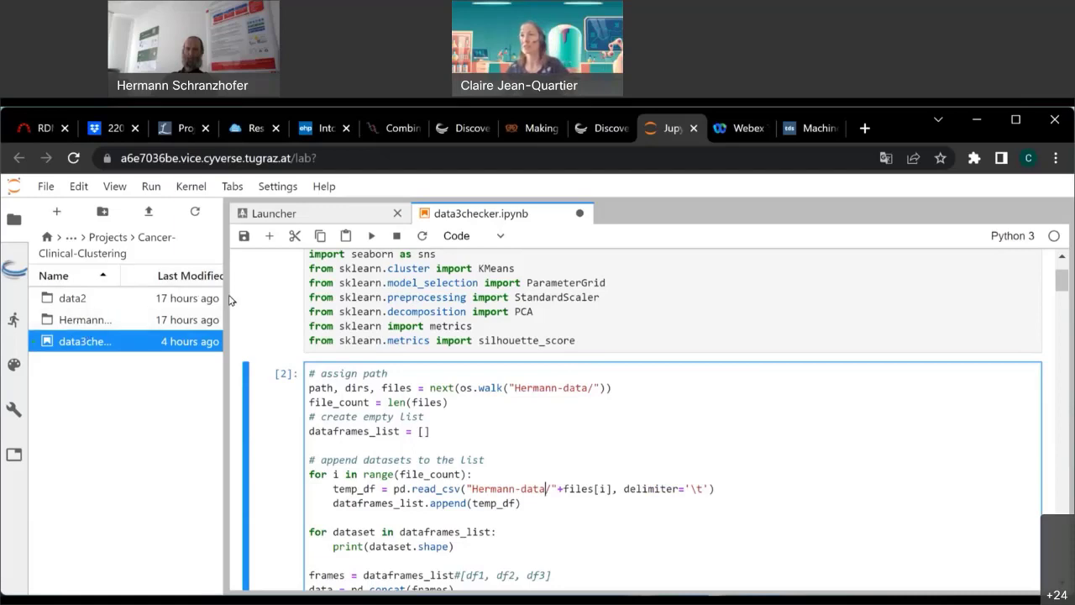
Widen the file browser to confirm the Hermann-data folder name.
drag(363, 304, 241, 335)
scroll(590, 457, down, 3)
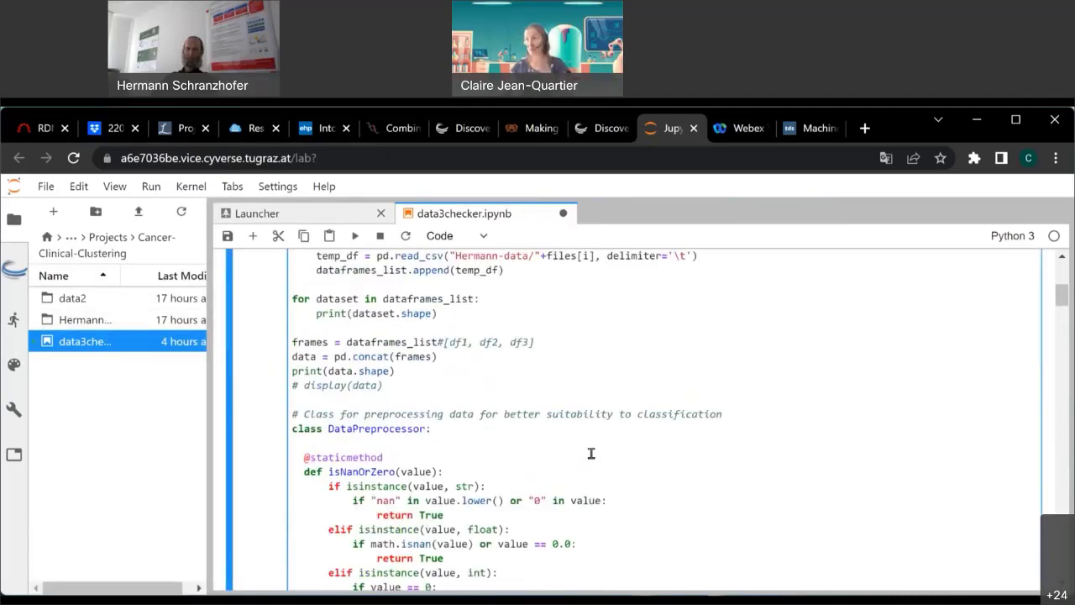
scroll(731, 425, up, 2)
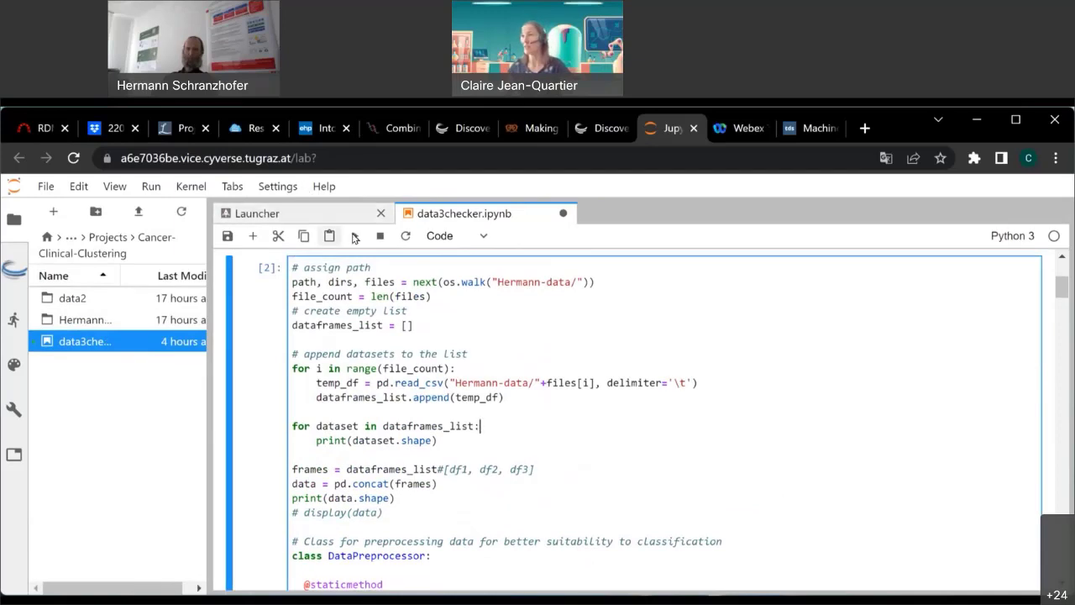
Run the data-loading cell so it reads from the Hermann-data folder.
click(355, 235)
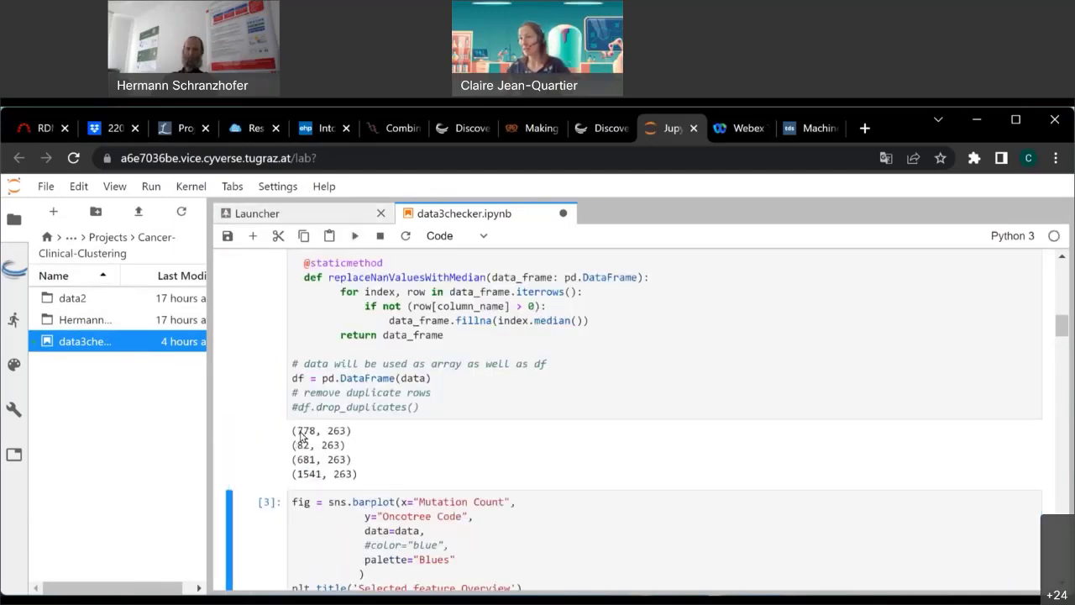
scroll(300, 467, up, 1)
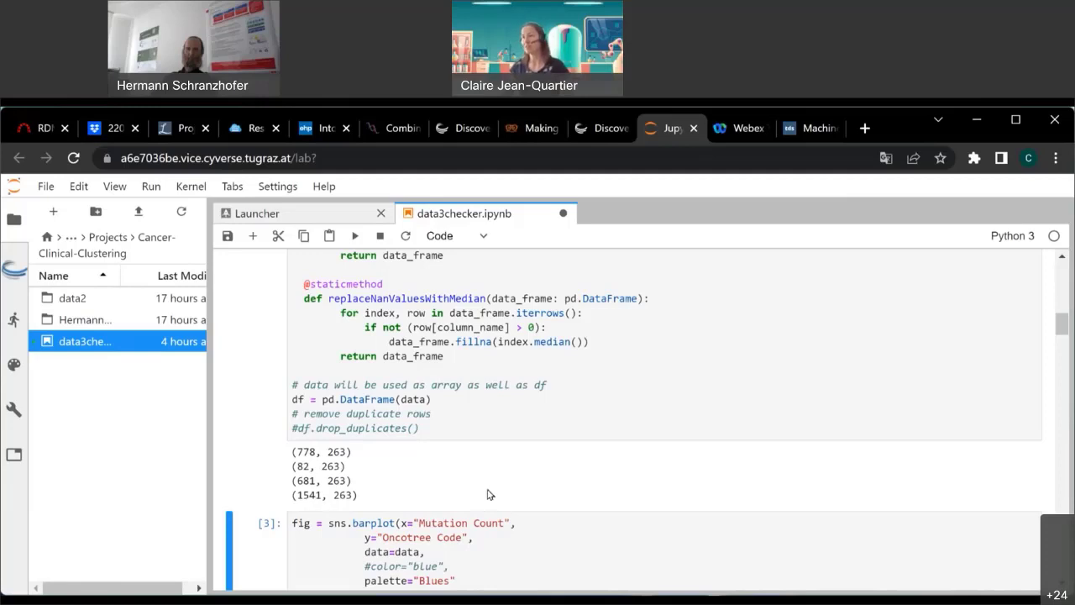
scroll(457, 498, up, 1)
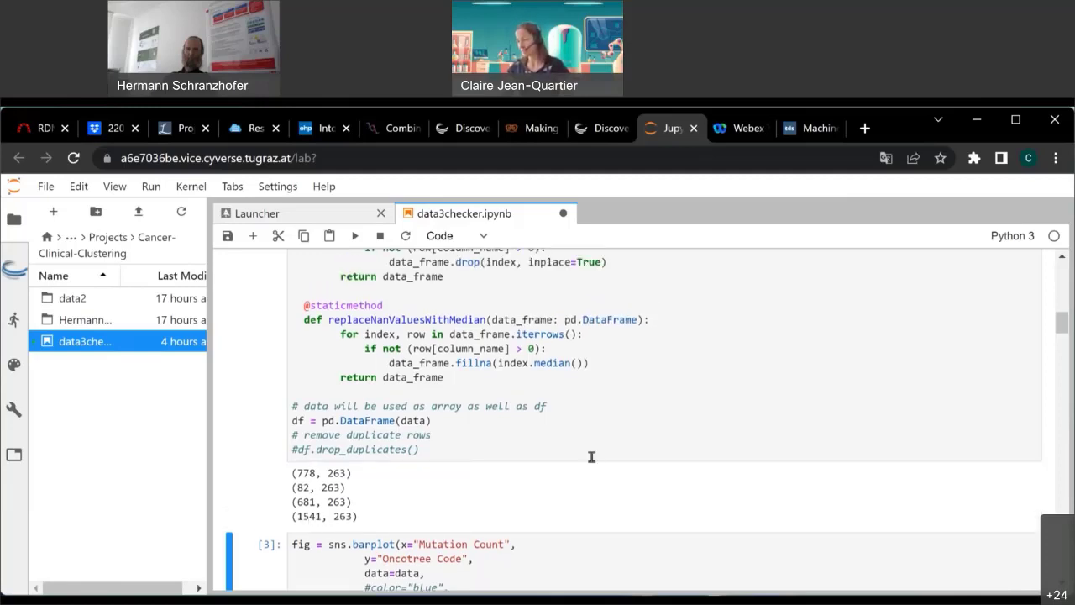
scroll(591, 457, down, 1)
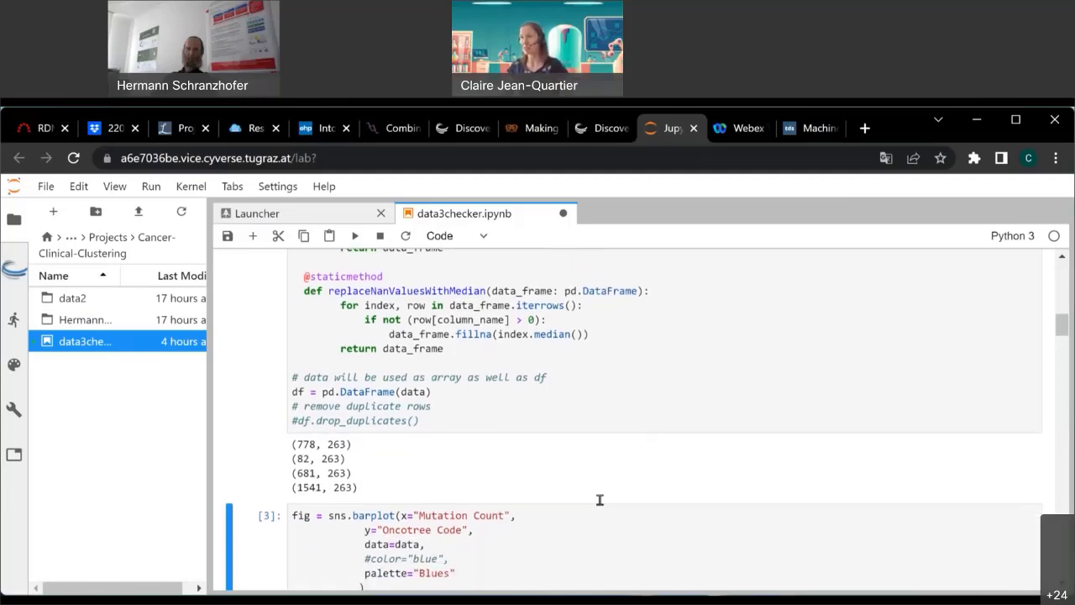
scroll(600, 500, down, 2)
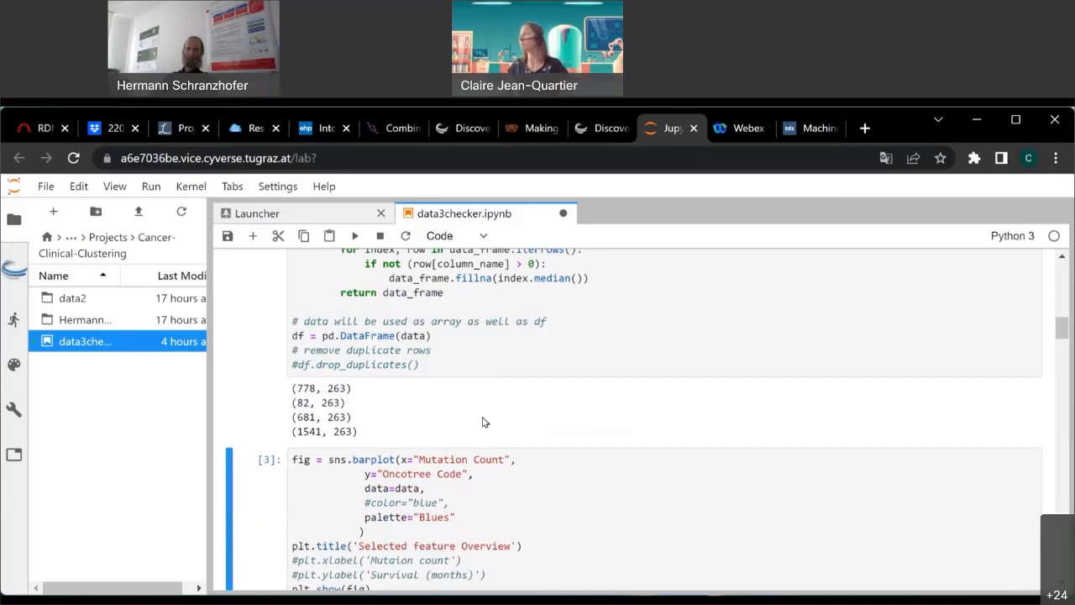
scroll(458, 462, down, 4)
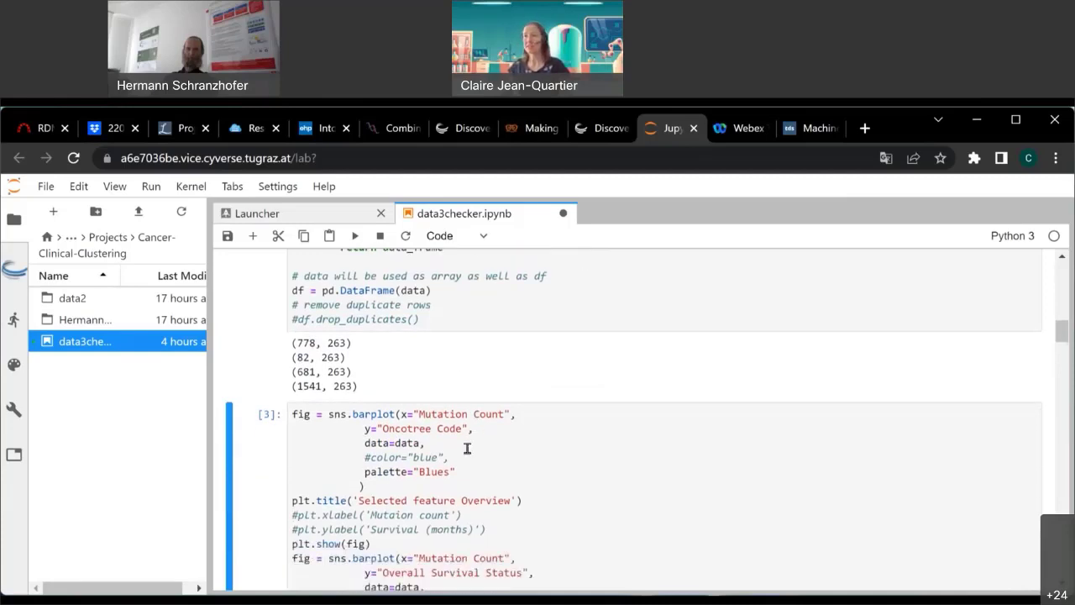
scroll(487, 328, down, 2)
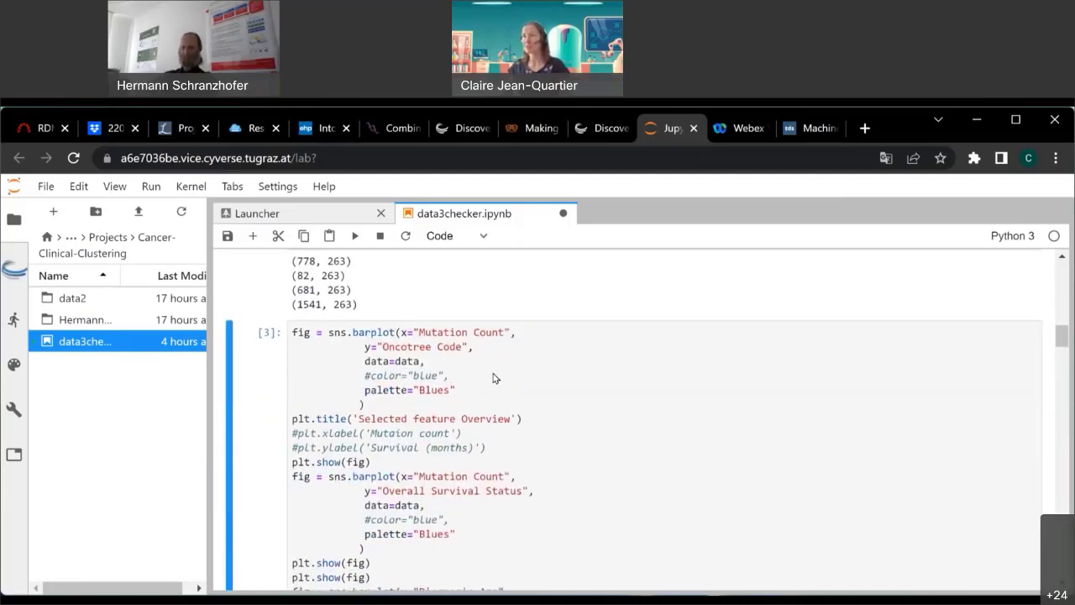
scroll(495, 378, up, 5)
Rerun the barplot cell and review the mutation count and diagnosis age by histologic grade charts.
click(356, 238)
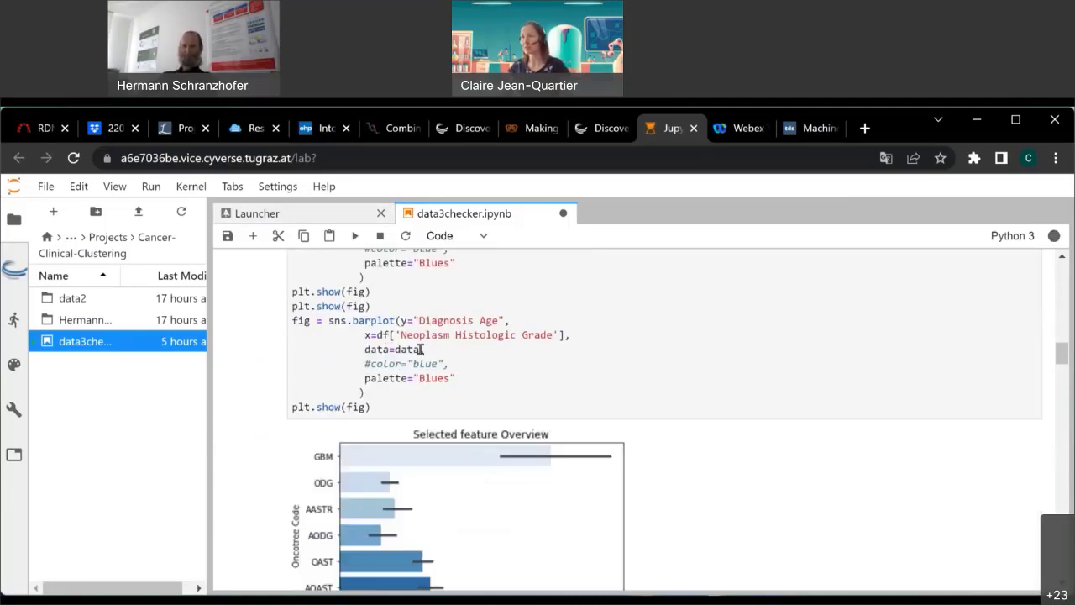
scroll(390, 395, down, 3)
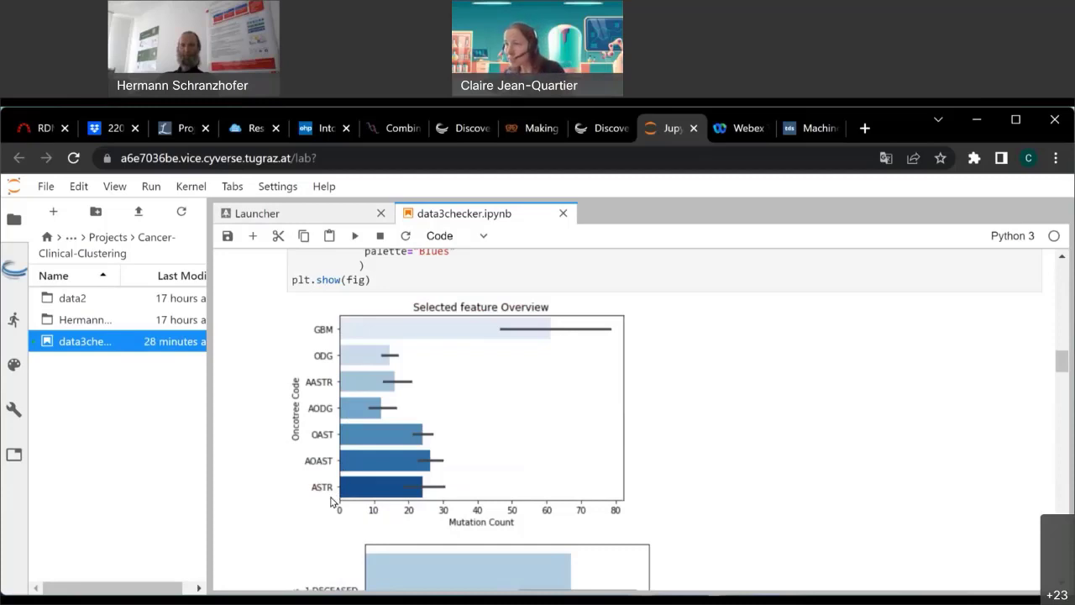
scroll(384, 479, down, 2)
scroll(436, 452, down, 4)
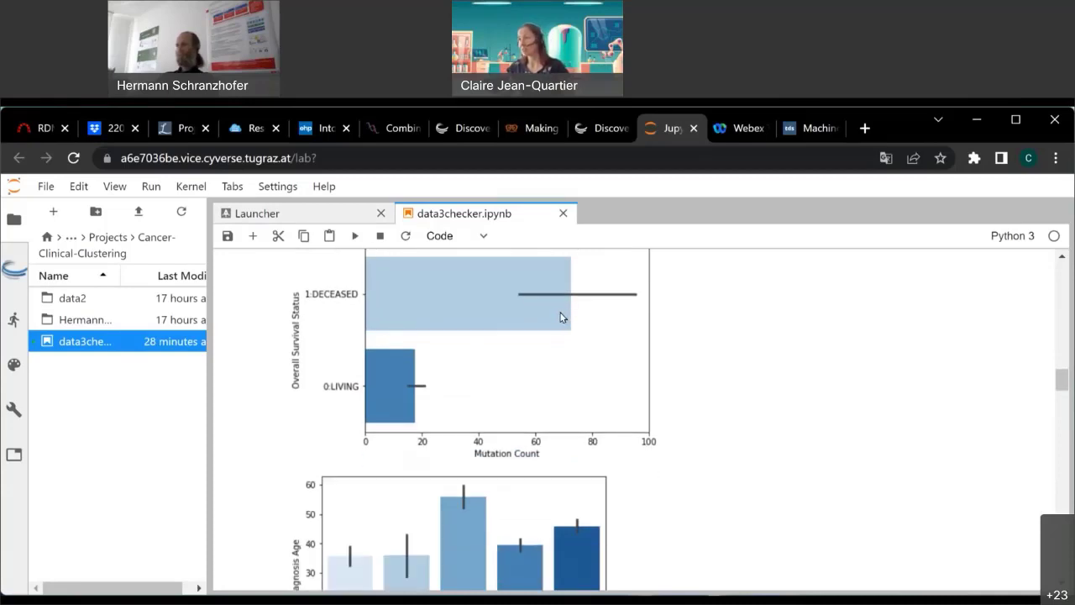
scroll(596, 415, down, 1)
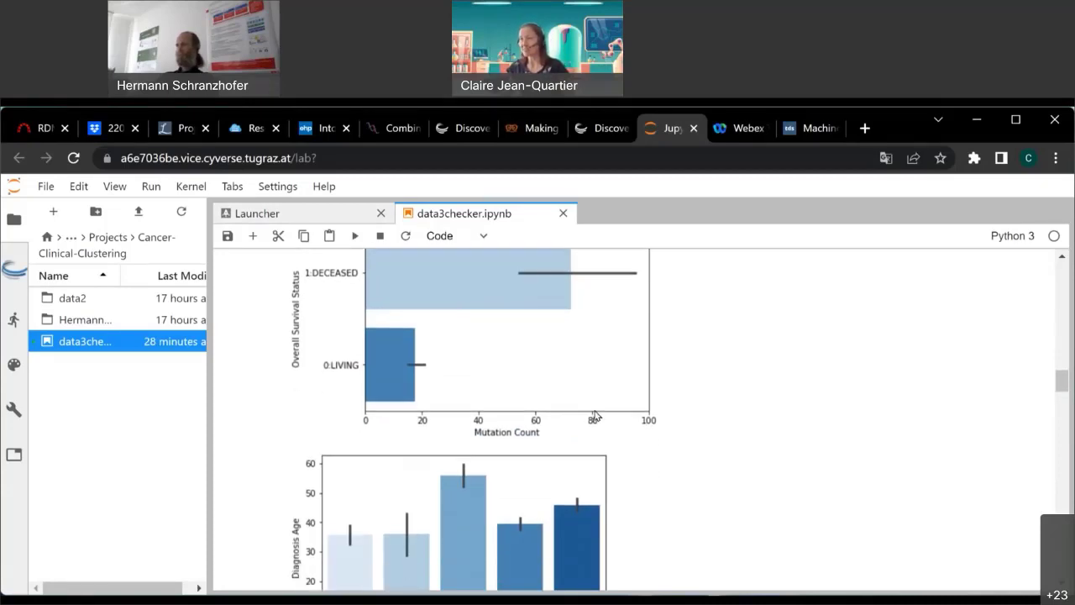
scroll(596, 414, down, 1)
scroll(596, 413, up, 4)
scroll(600, 416, down, 3)
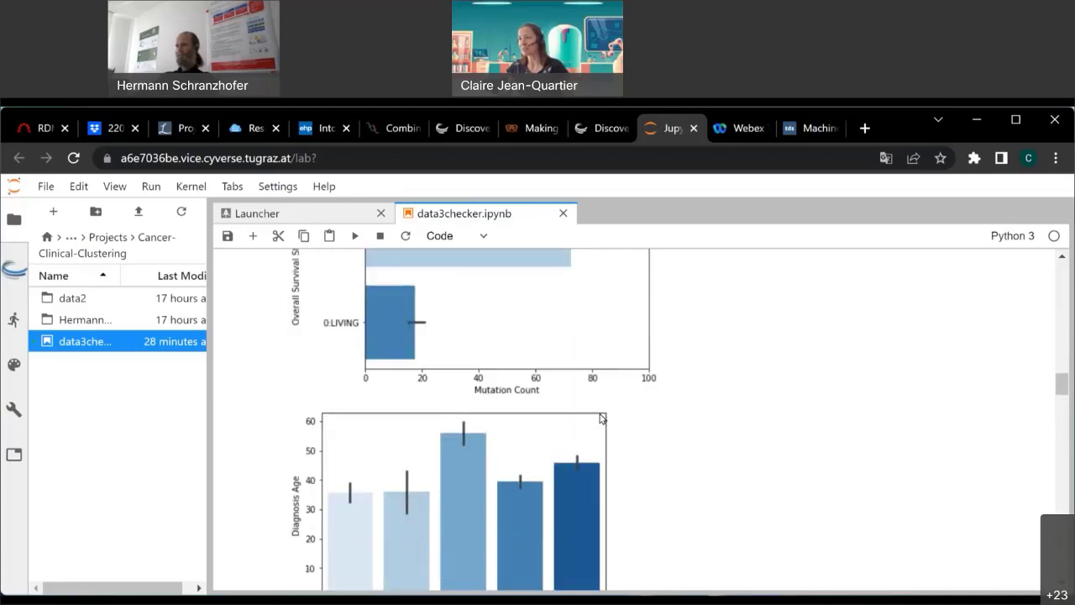
scroll(590, 501, down, 2)
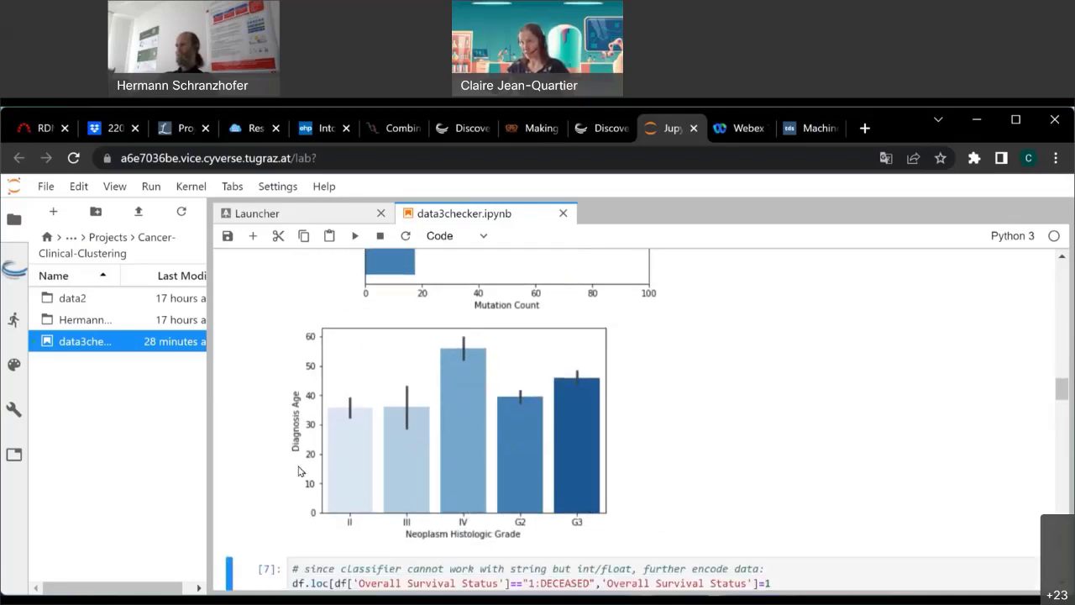
scroll(301, 469, down, 1)
scroll(361, 420, up, 2)
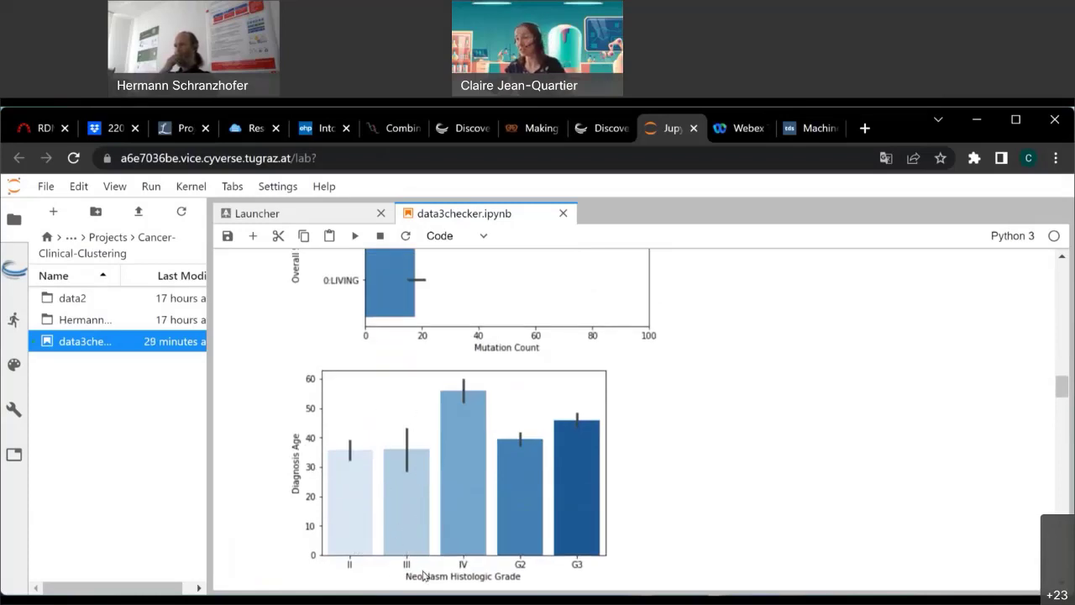
scroll(682, 542, up, 1)
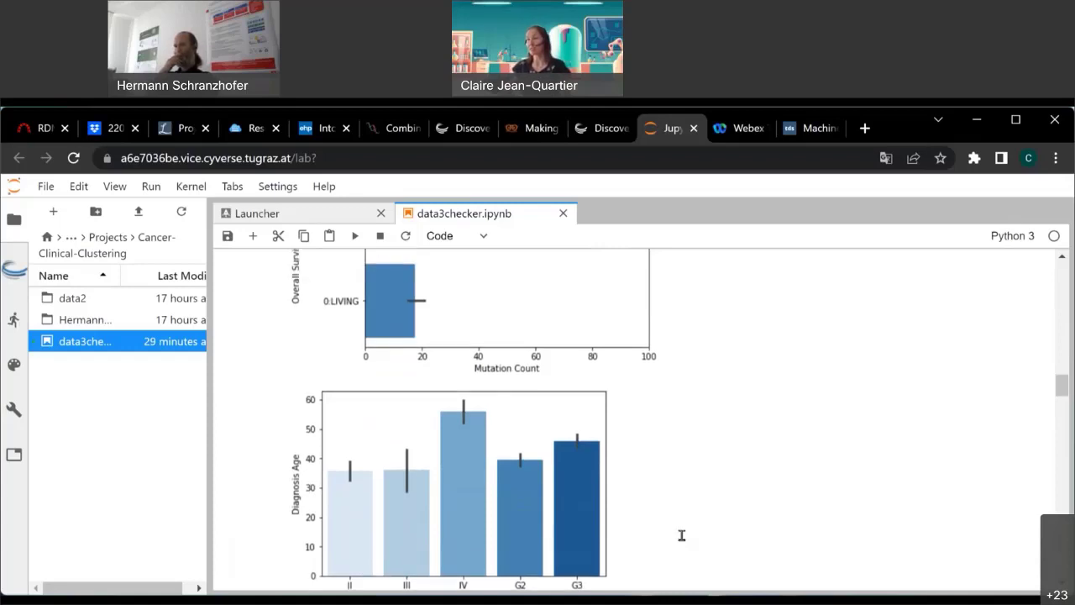
scroll(675, 538, down, 3)
scroll(676, 538, up, 2)
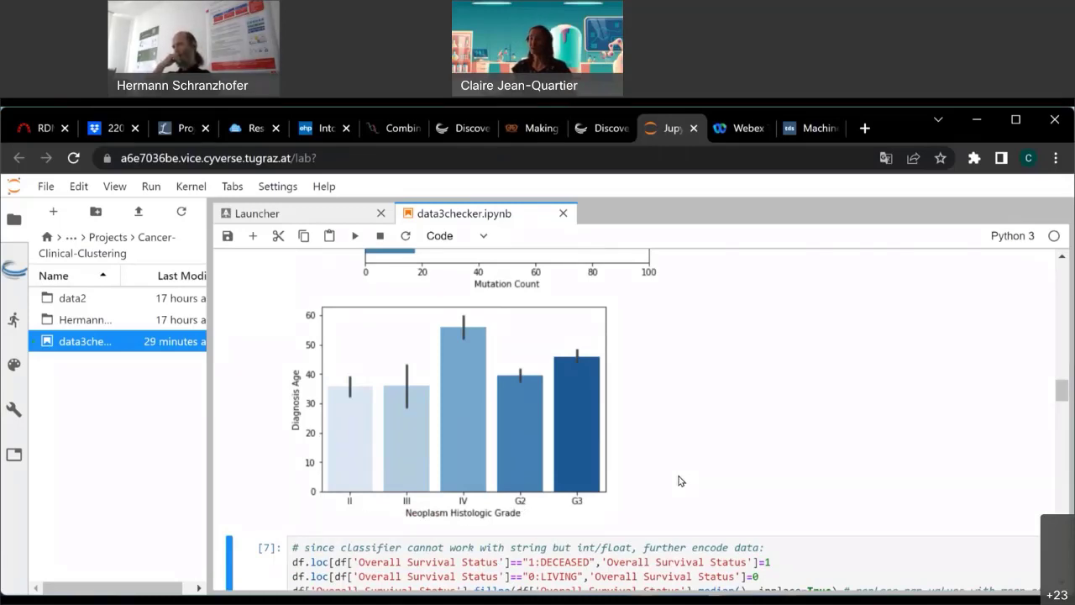
scroll(674, 530, up, 1)
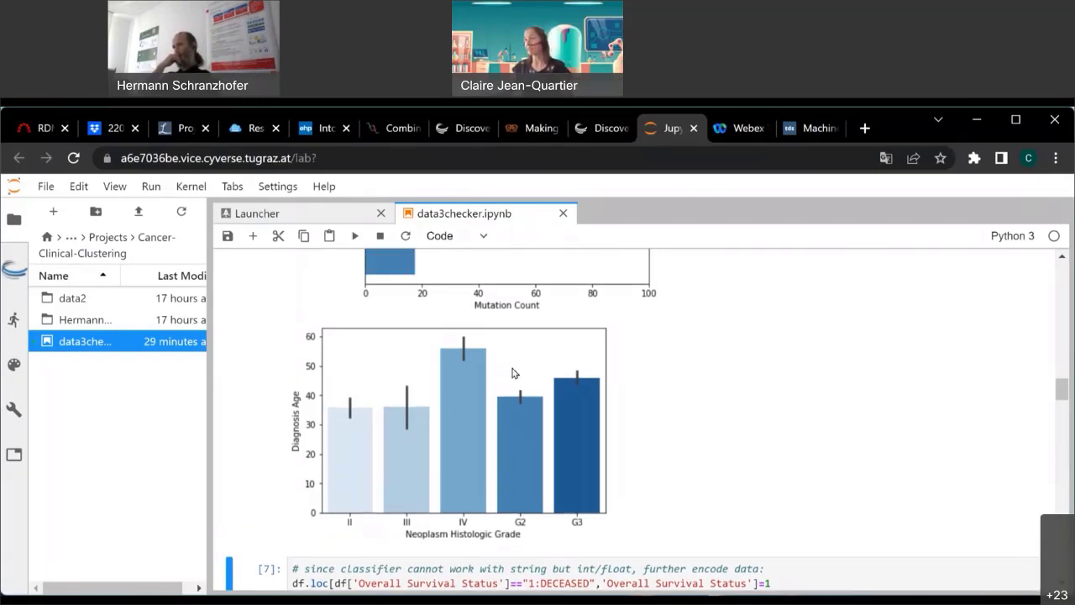
Run the category-encoding, overview and PCA cells to list the most important features per component.
click(356, 238)
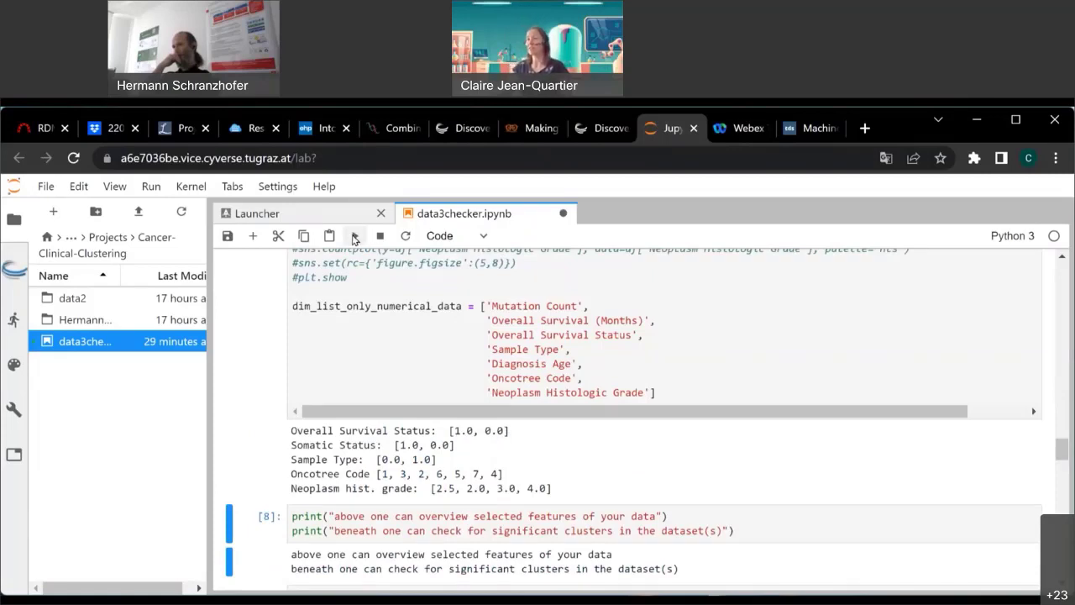
click(355, 238)
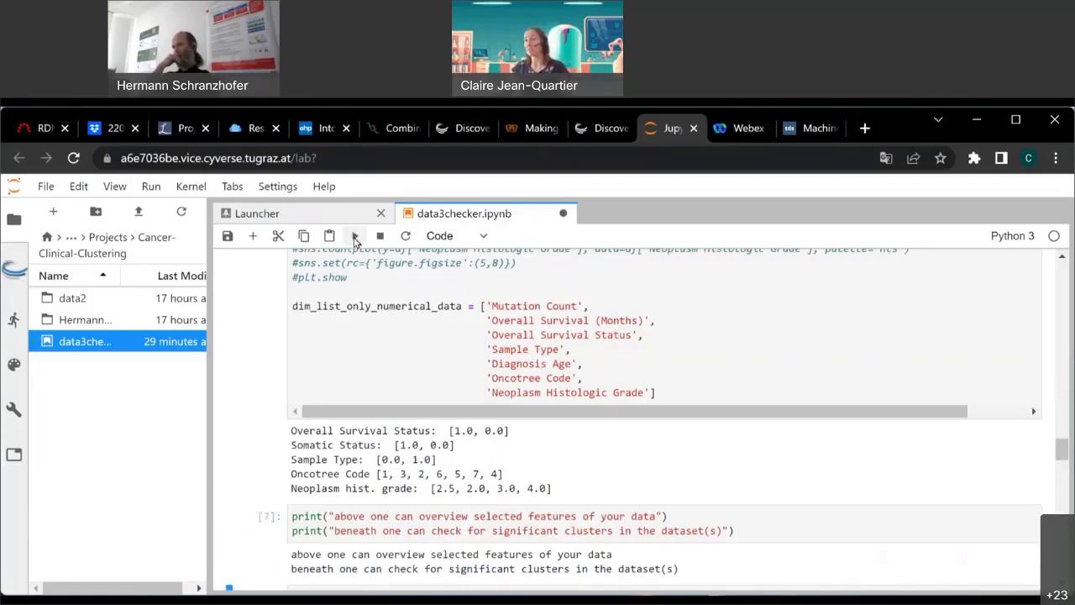
click(355, 239)
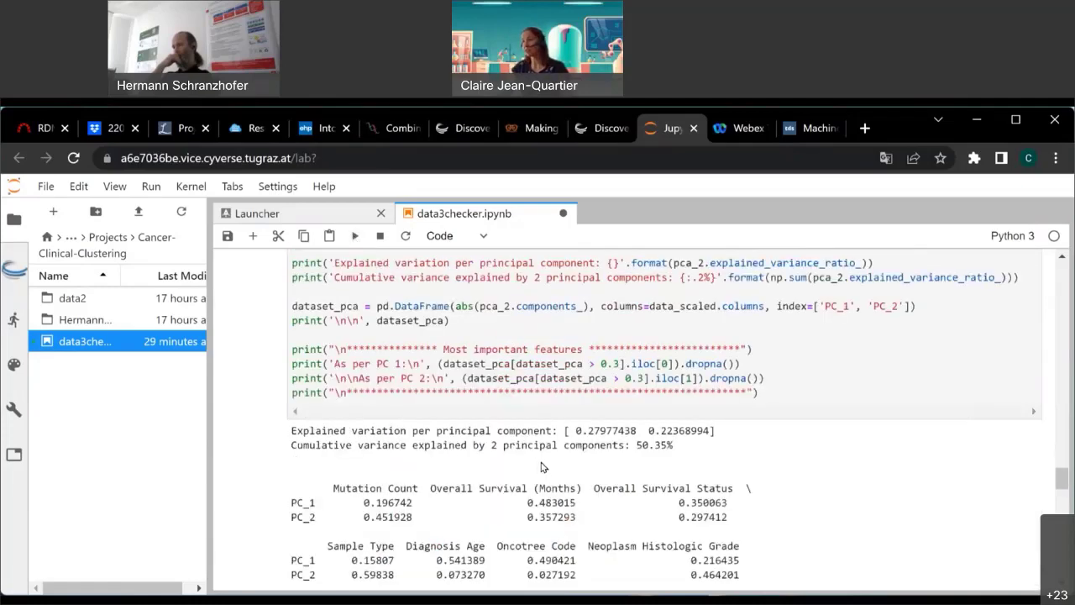
scroll(541, 467, down, 3)
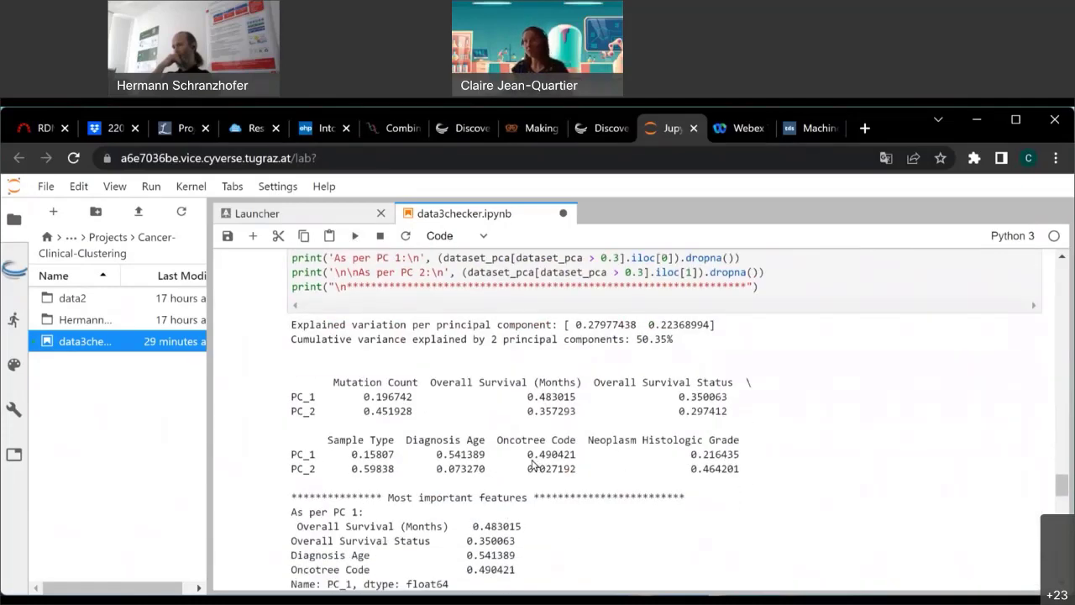
scroll(533, 465, down, 2)
scroll(529, 459, down, 5)
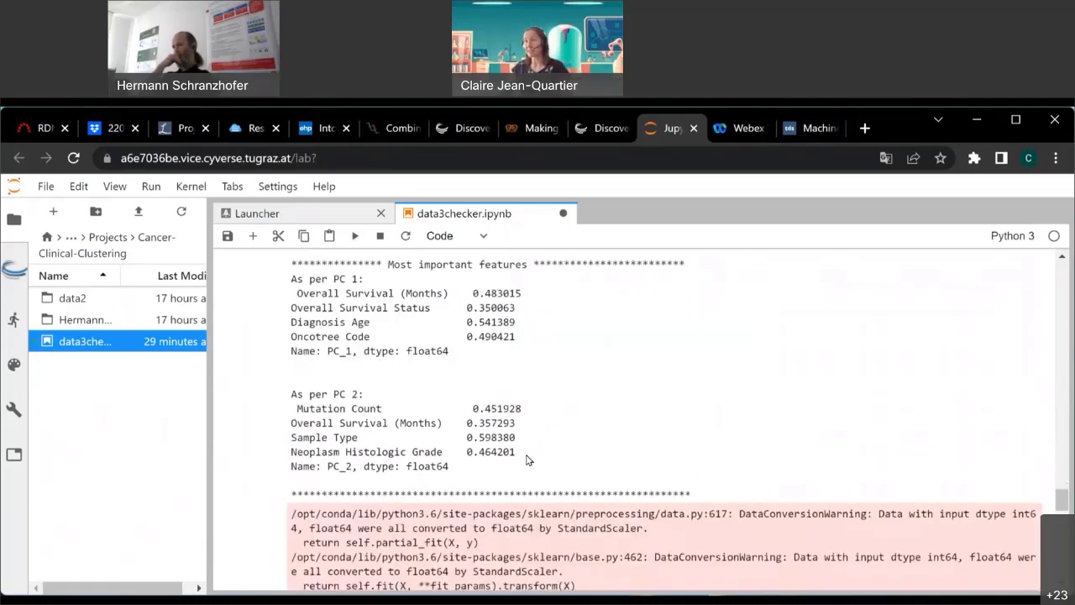
scroll(426, 420, down, 1)
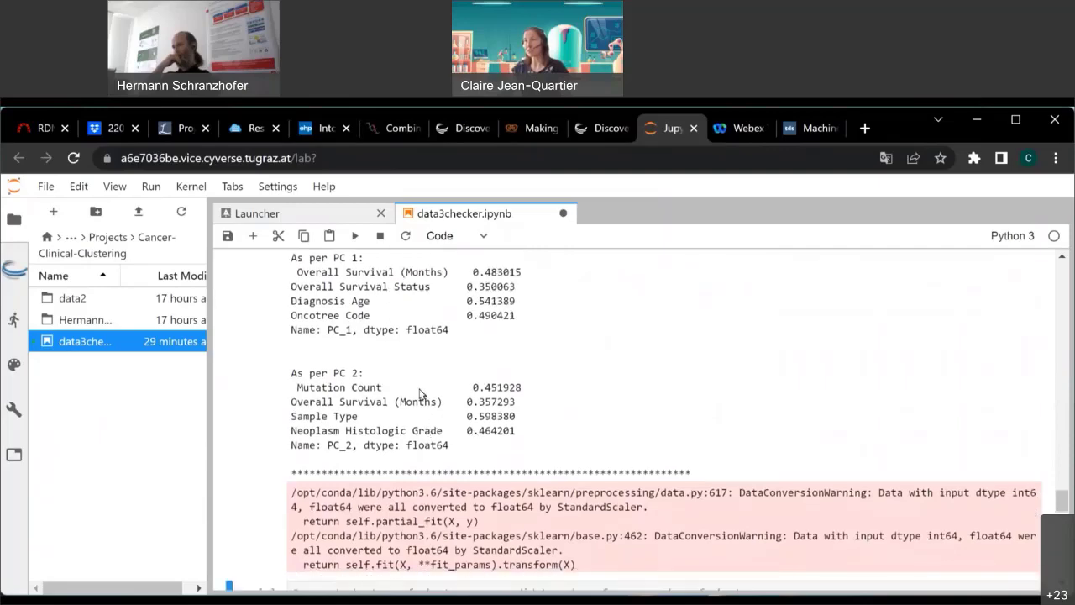
Run the k-means silhouette coefficient cell for 2–19 clusters on data_scaled.
click(354, 236)
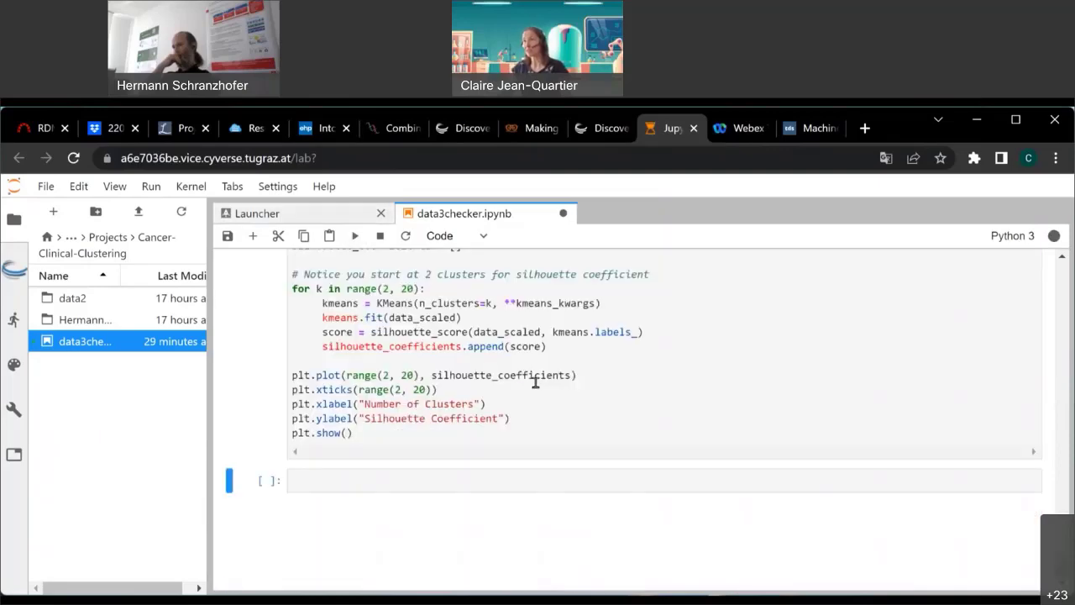
scroll(535, 383, up, 15)
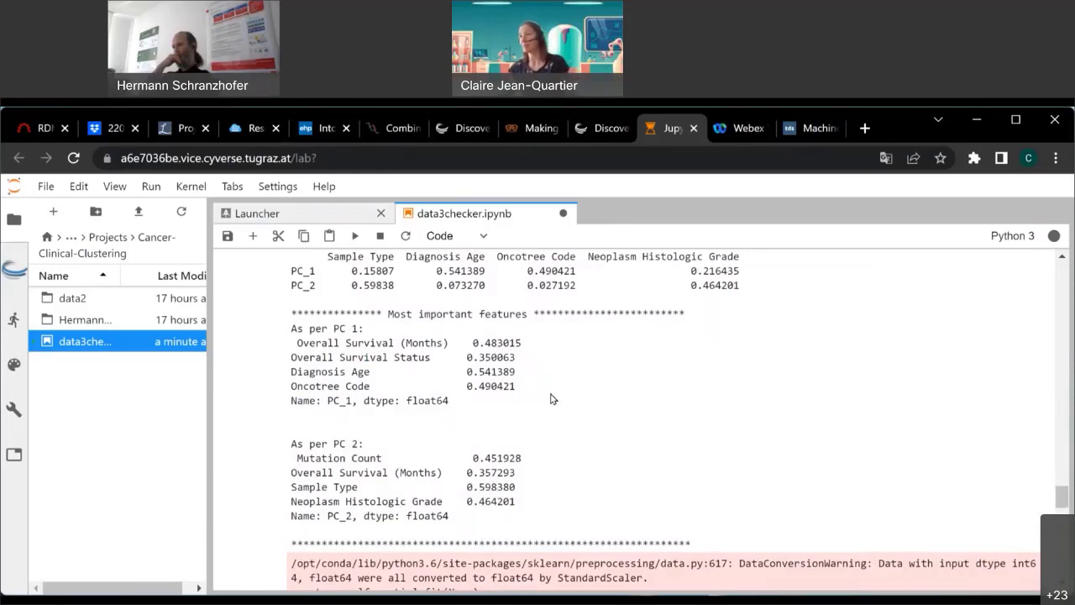
scroll(563, 405, down, 1)
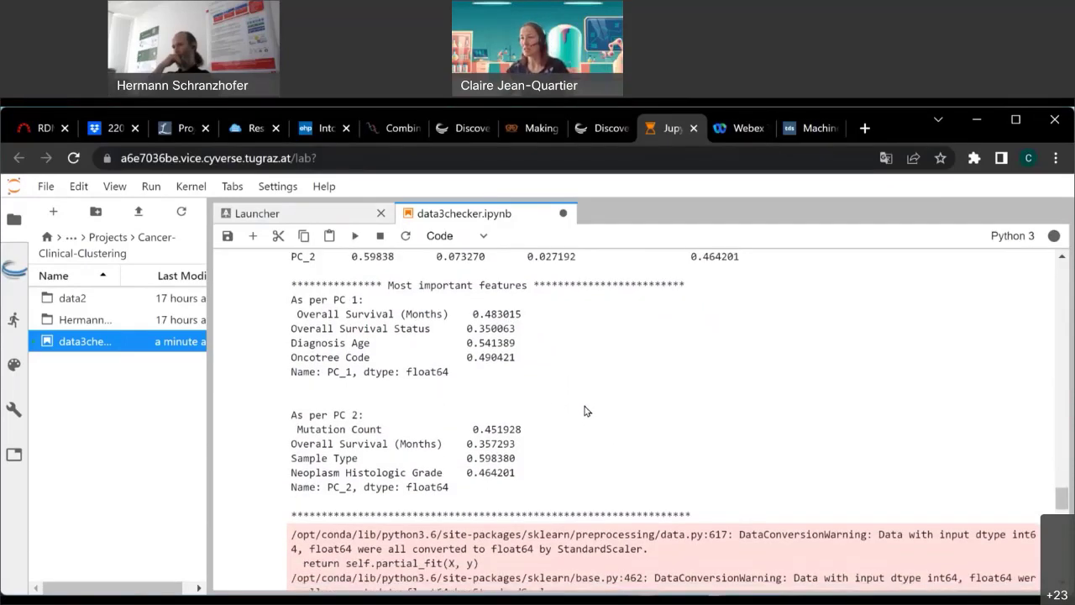
scroll(586, 411, down, 10)
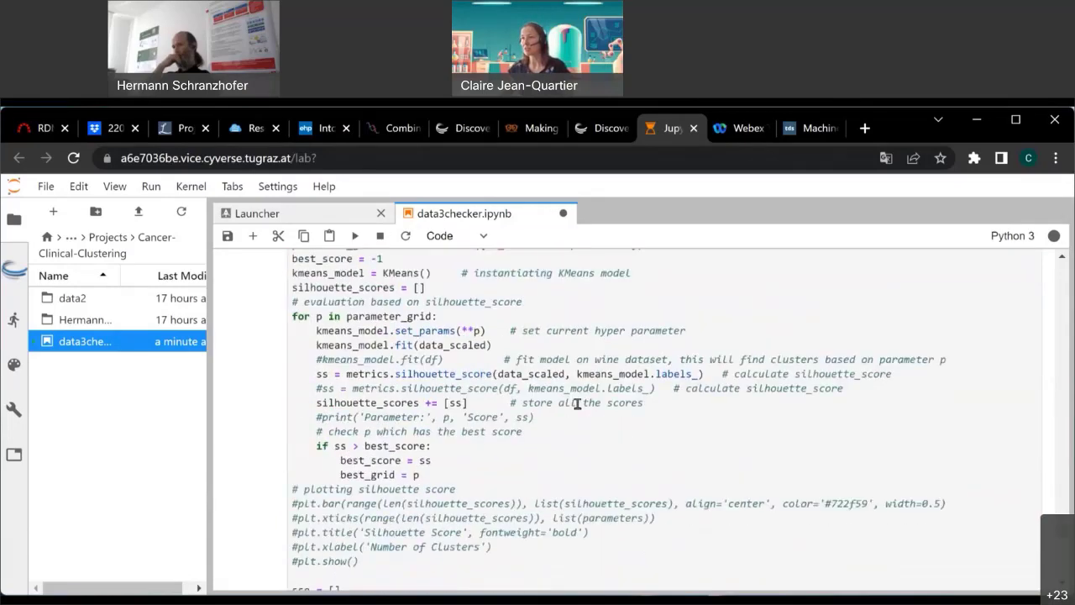
scroll(578, 404, down, 12)
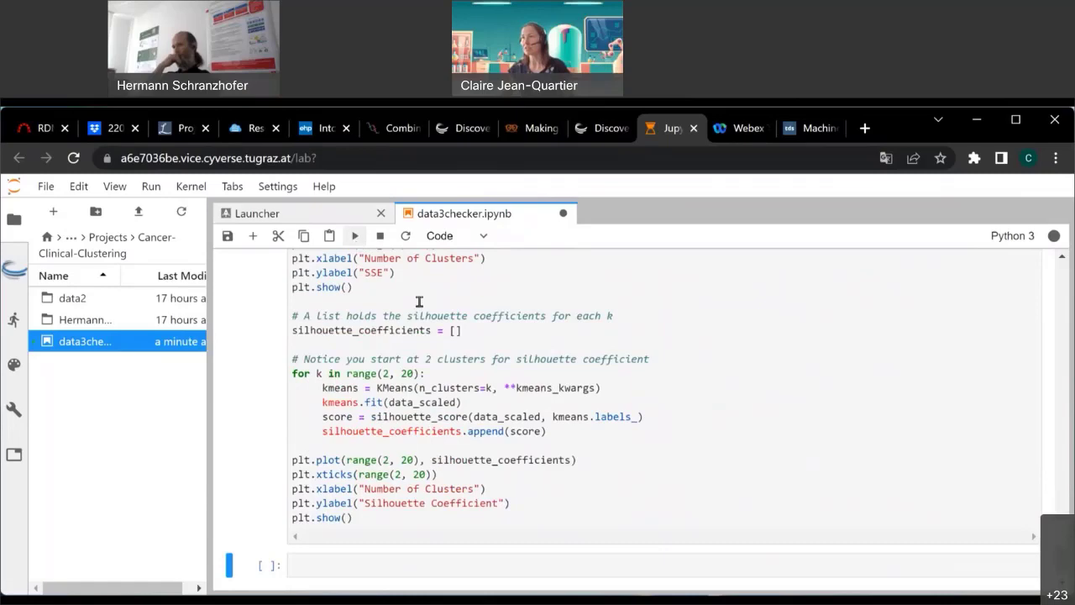
Select and execute the still-running cluster-search cell.
scroll(516, 395, down, 2)
scroll(512, 403, up, 15)
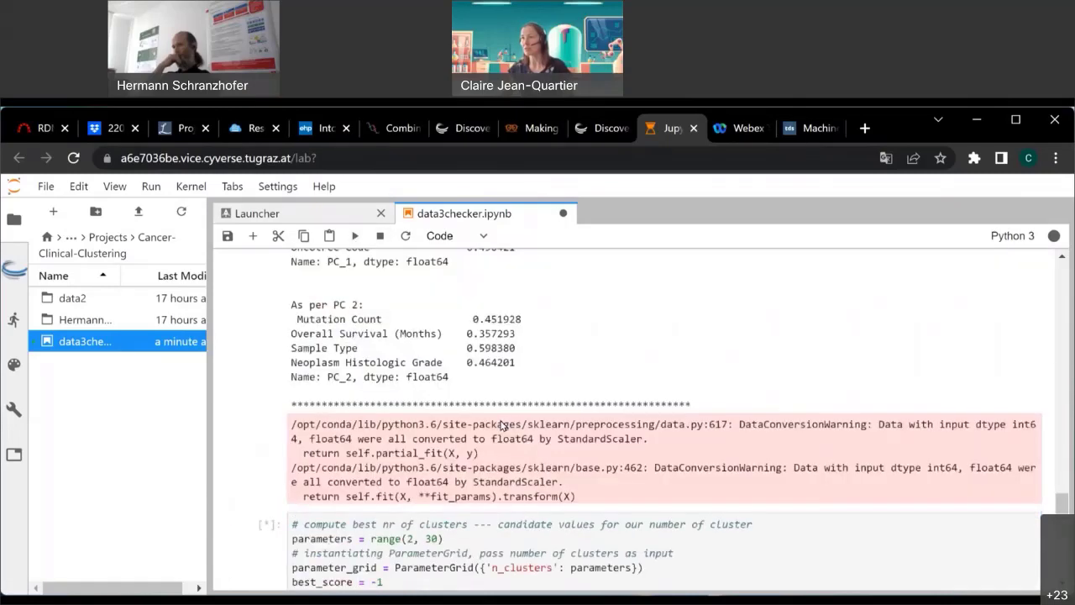
scroll(762, 544, up, 1)
click(763, 547)
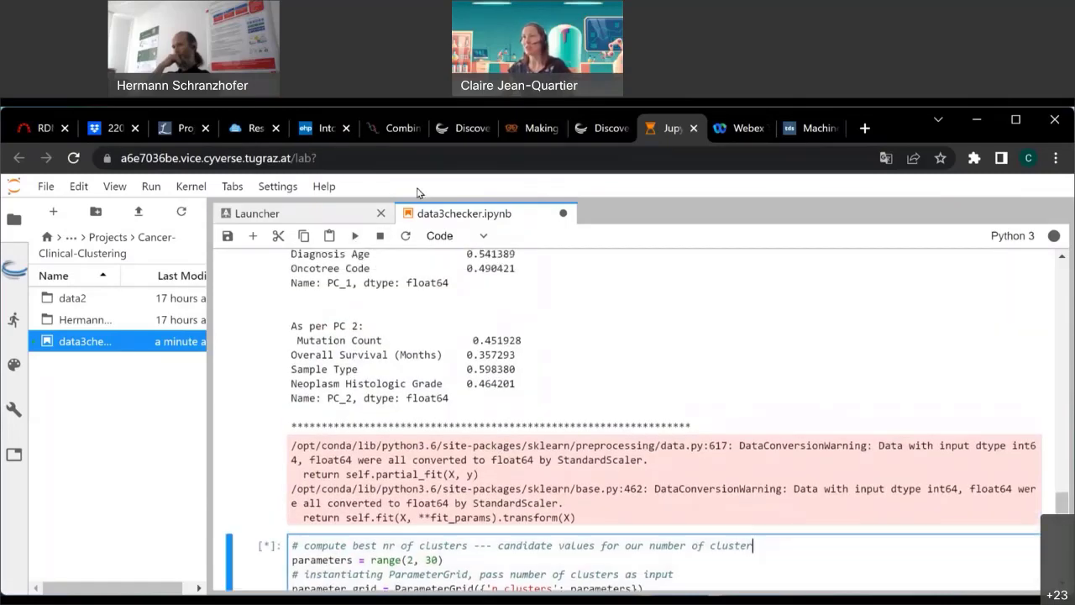
click(355, 236)
Scroll up to the cleaning helpers isNanOrZero, deleteRowIfColumnIsNan and replaceNanValuesWithMedian.
scroll(677, 426, up, 3)
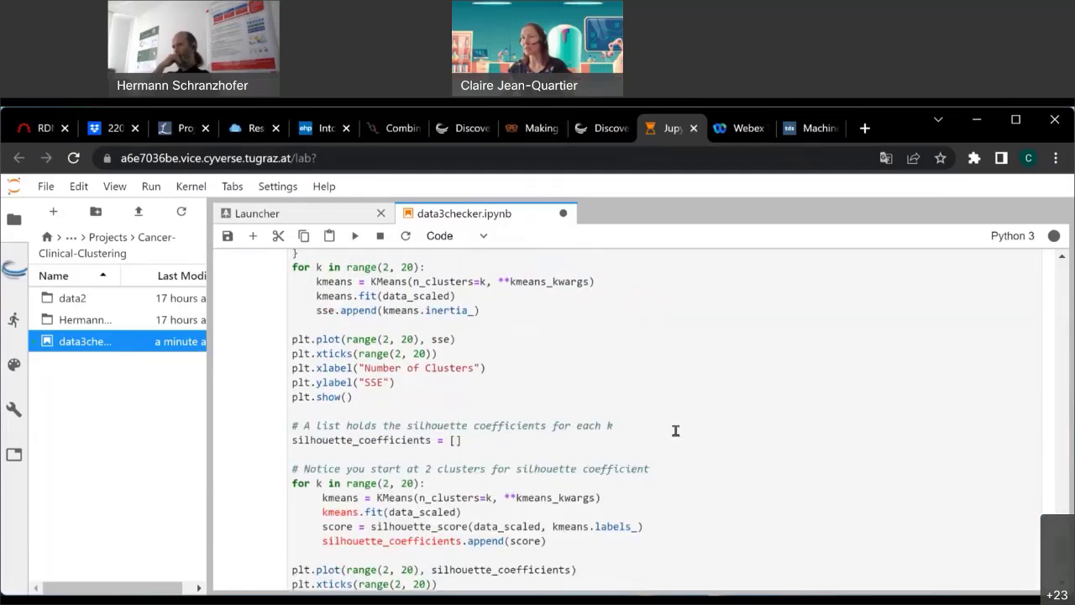
scroll(675, 430, up, 15)
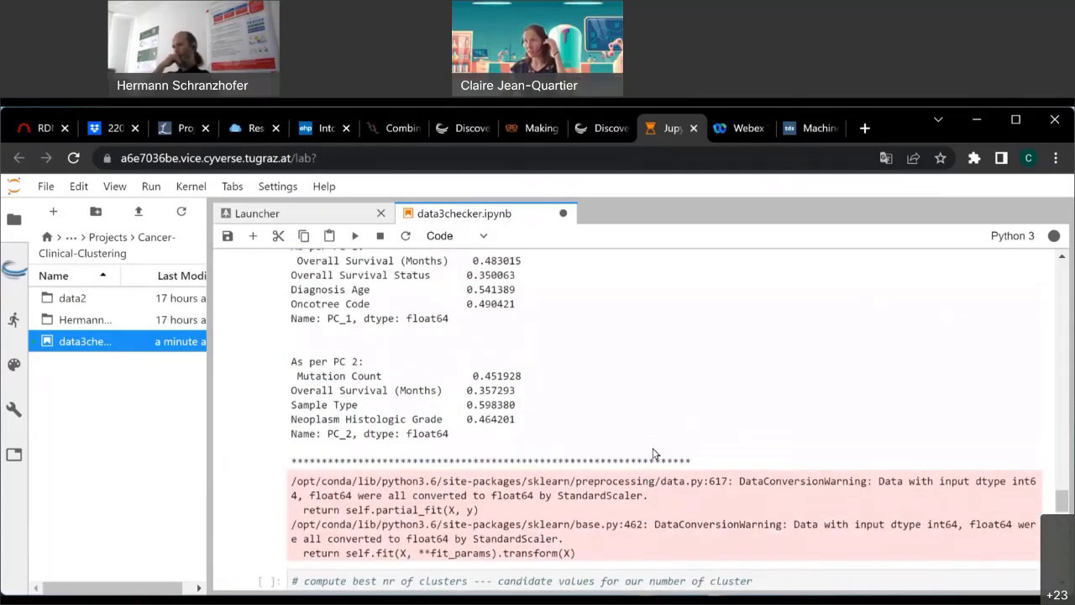
scroll(470, 420, up, 5)
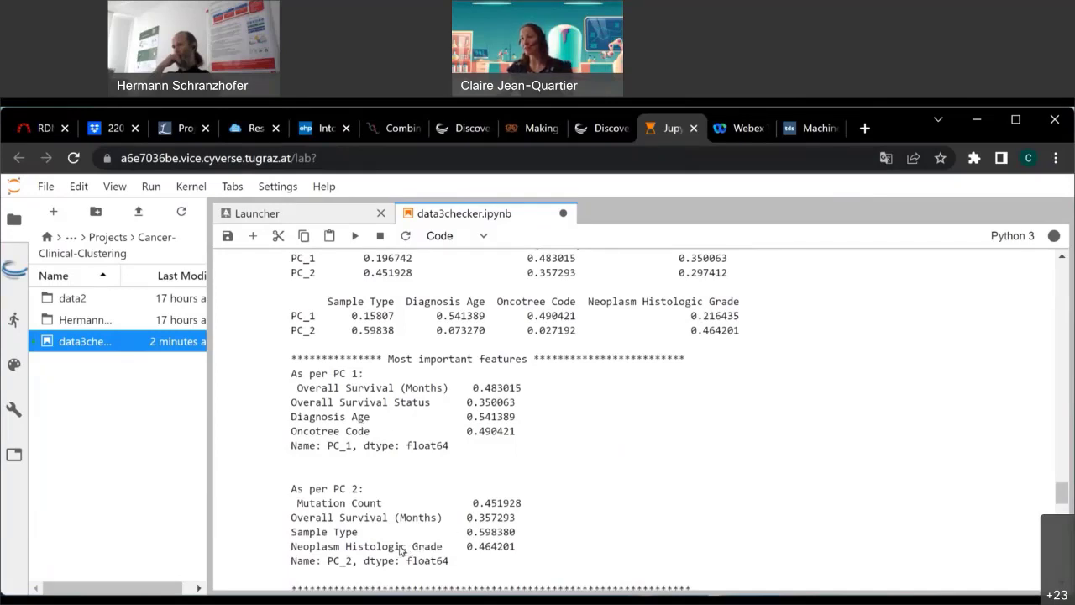
scroll(610, 499, down, 1)
scroll(672, 435, down, 2)
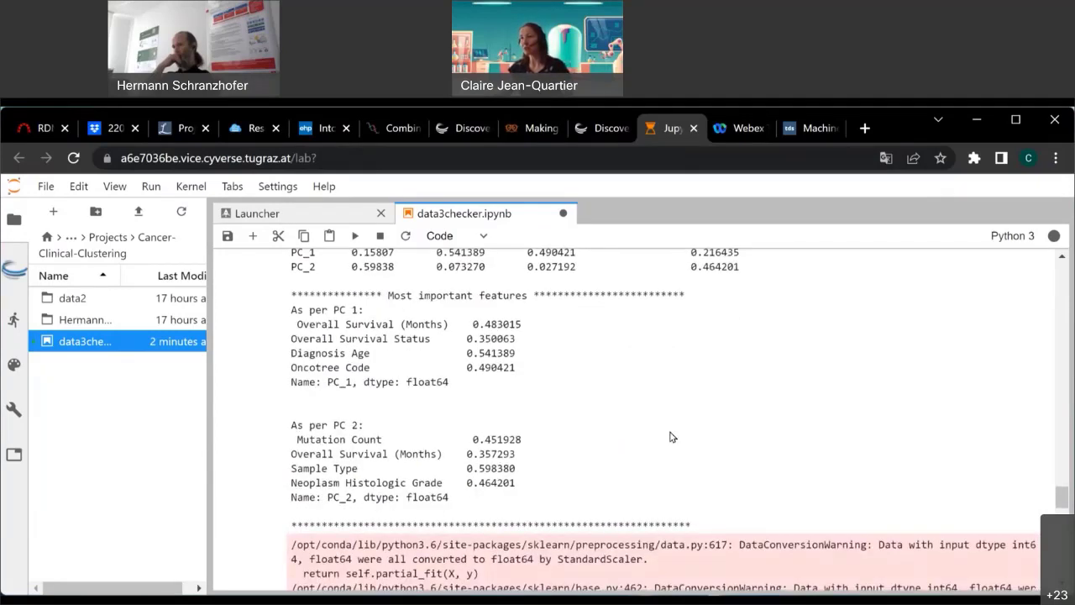
scroll(672, 433, down, 5)
scroll(669, 431, down, 15)
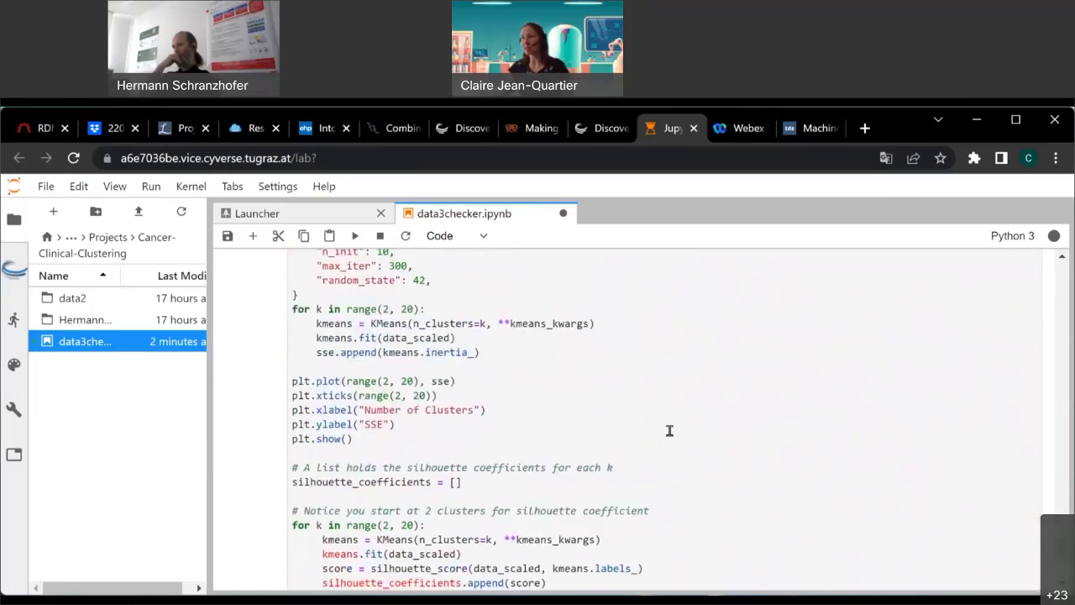
scroll(670, 435, up, 5)
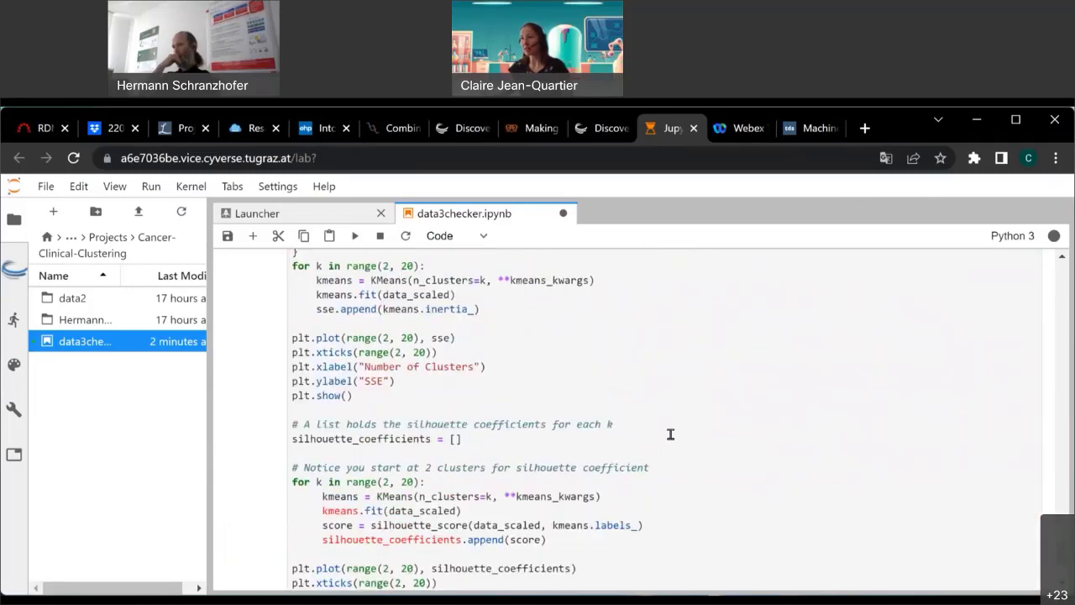
scroll(671, 434, up, 10)
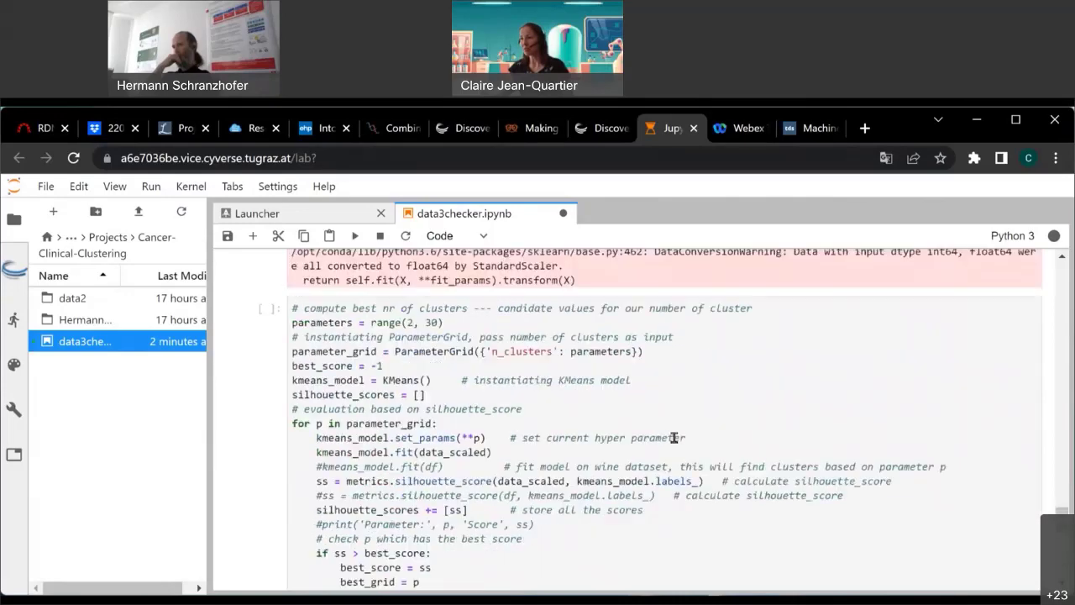
scroll(673, 438, down, 12)
scroll(676, 435, up, 8)
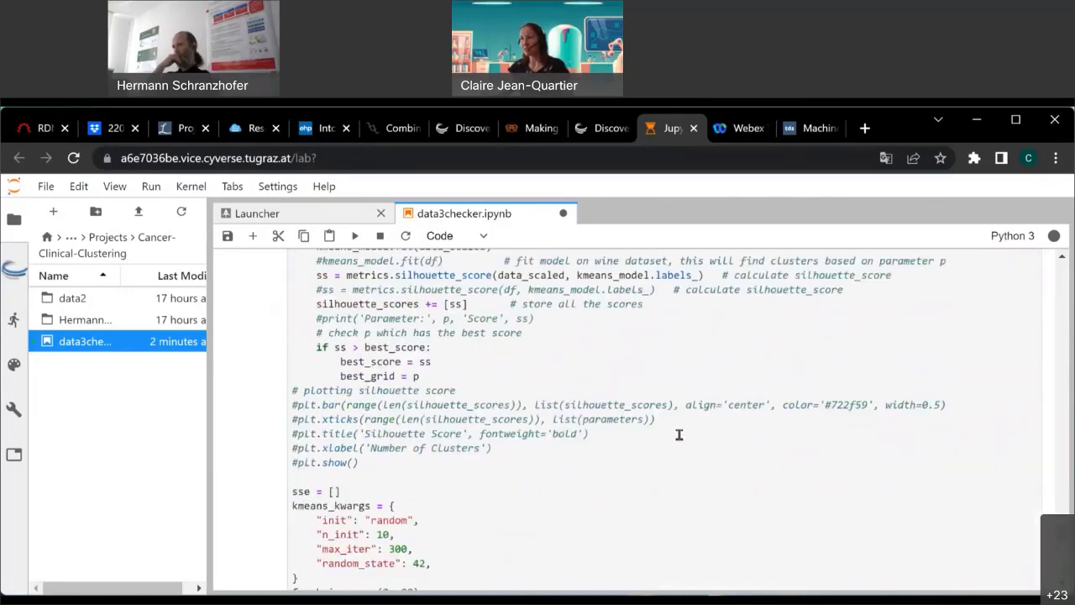
scroll(679, 435, up, 20)
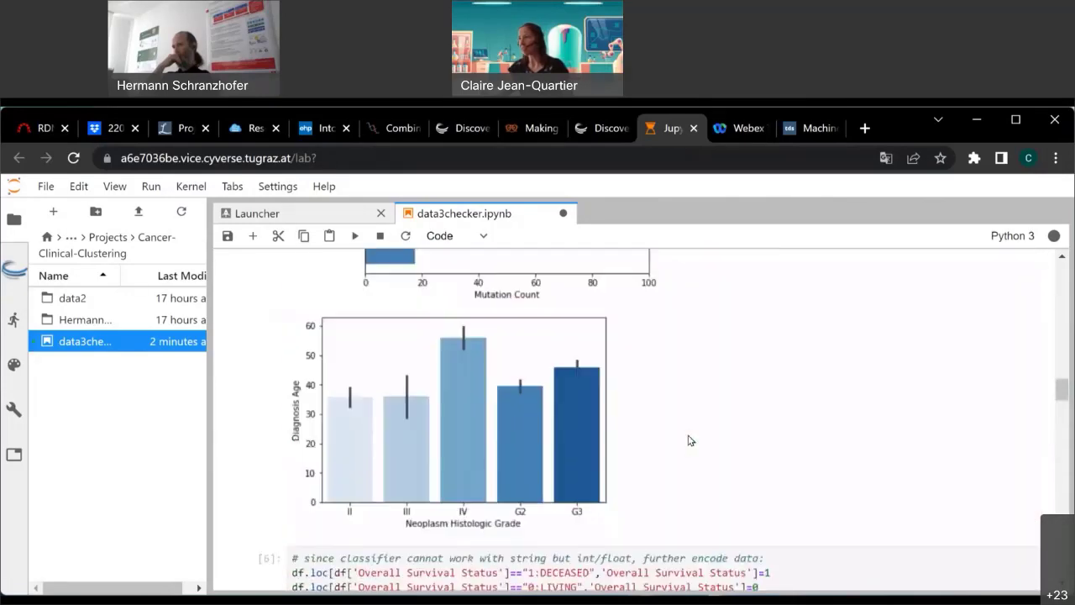
scroll(690, 441, up, 6)
scroll(690, 441, up, 10)
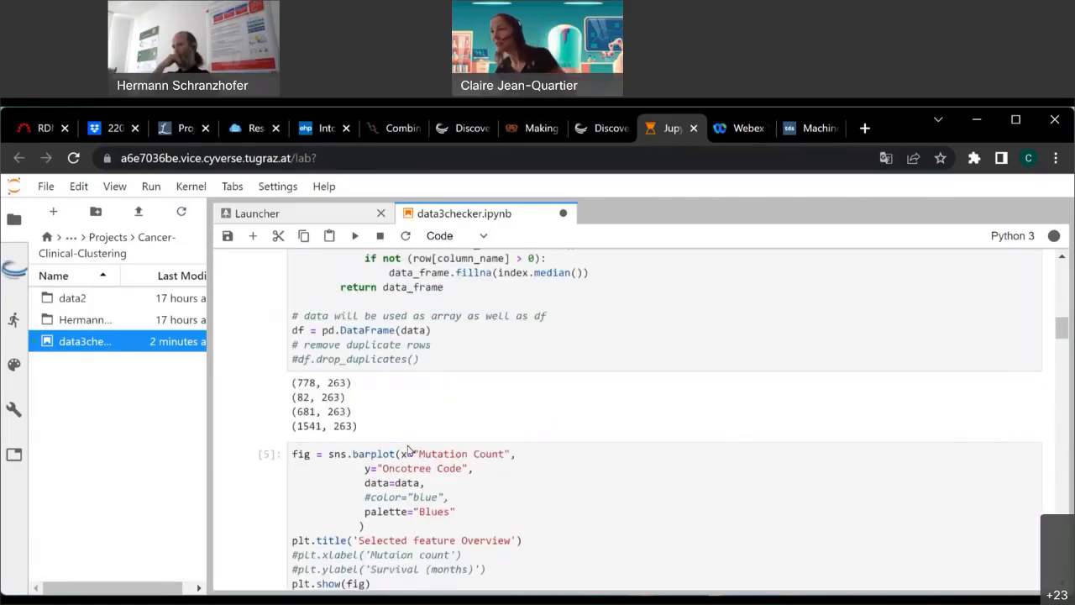
scroll(561, 504, up, 1)
scroll(561, 504, up, 5)
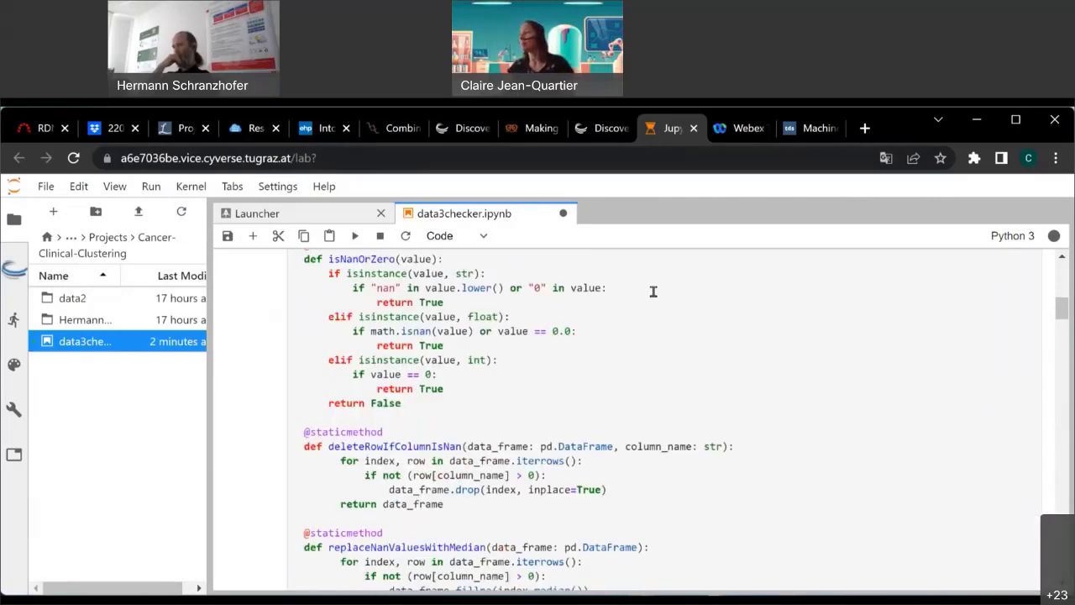
key(ctrl+s)
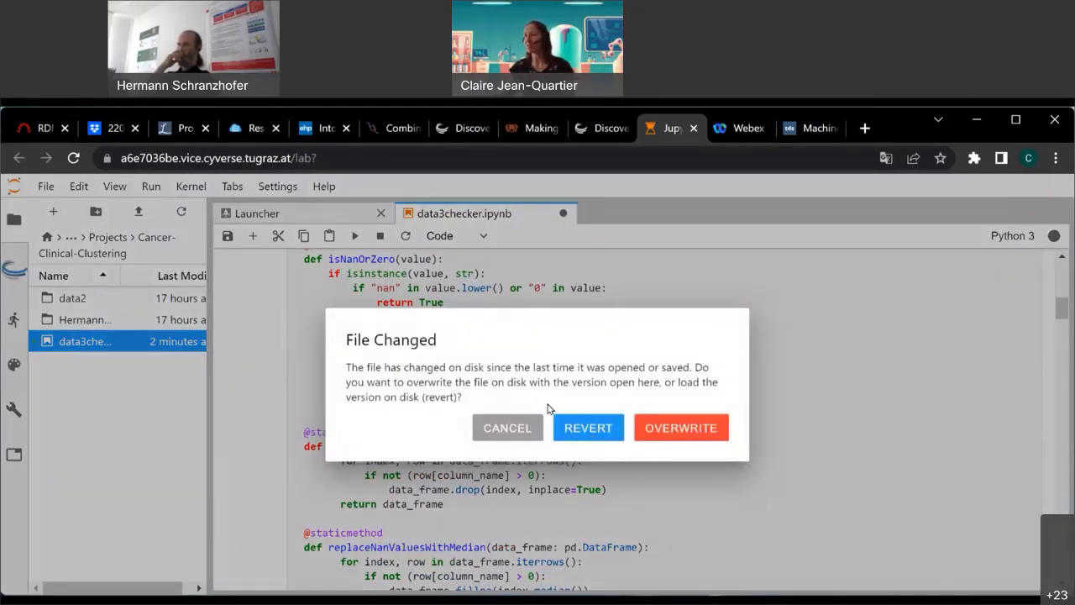
click(508, 428)
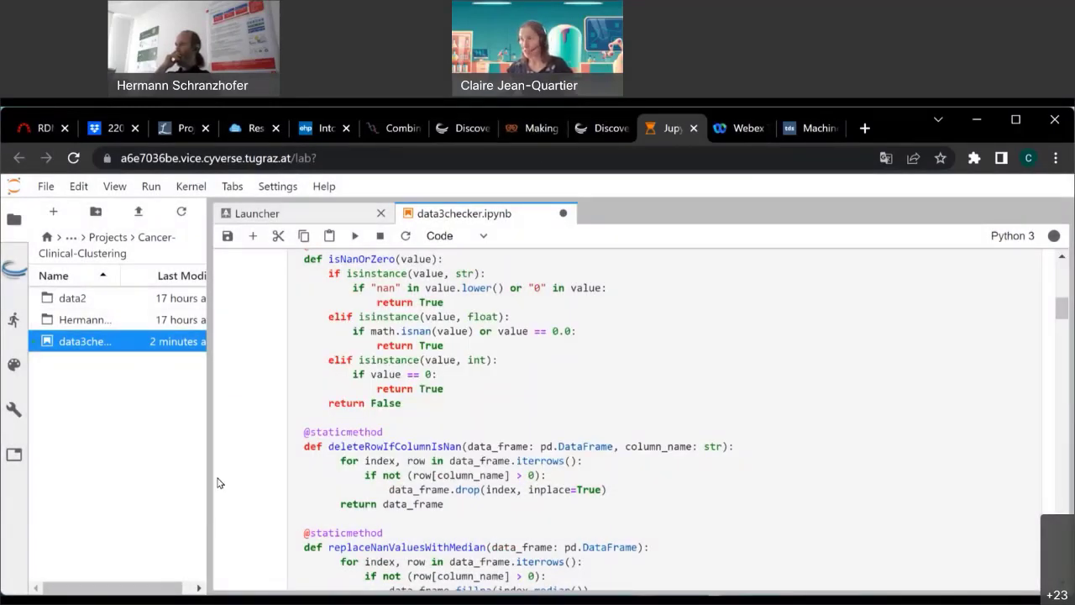
click(387, 431)
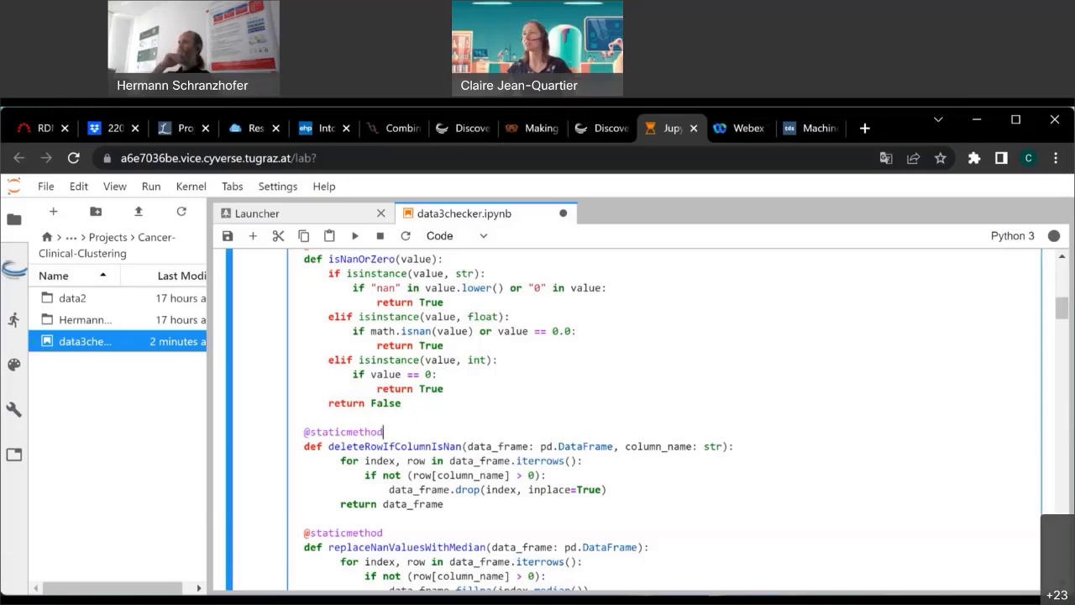
Switch from the Discovery Environment tab to the iMooX 'Making Your Research FAIR with CyVerse' course tab.
click(598, 128)
click(530, 128)
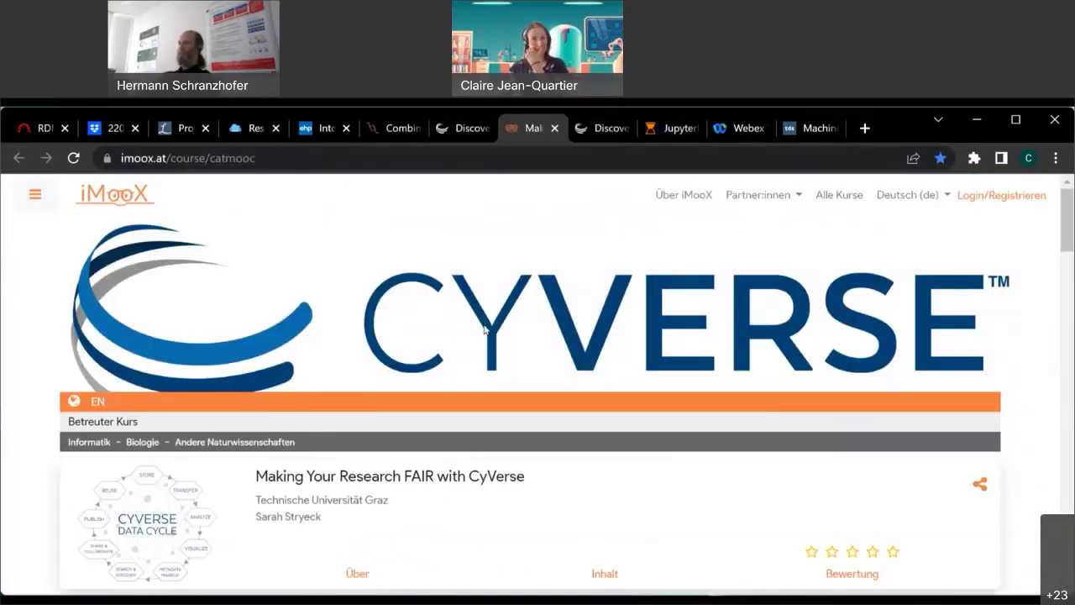